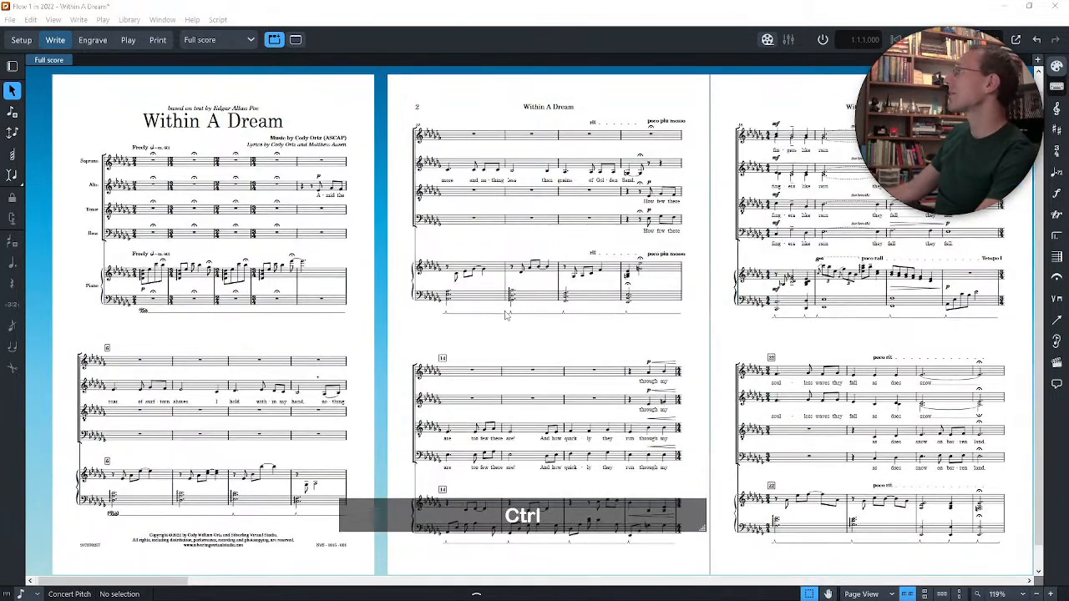
# Step: Look through the first nine pages of the Within A Dream full score to examine the choral and piano layout
pyautogui.scroll(4, 509, 316)
pyautogui.hscroll(-2, 507, 320)
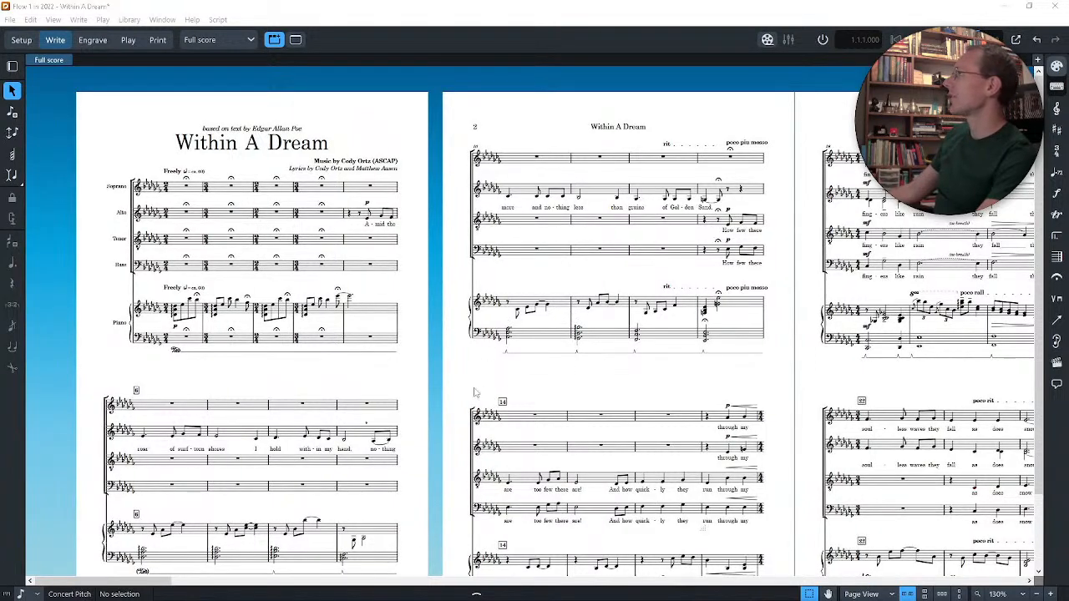
pyautogui.hscroll(10, 528, 386)
pyautogui.hscroll(7, 528, 385)
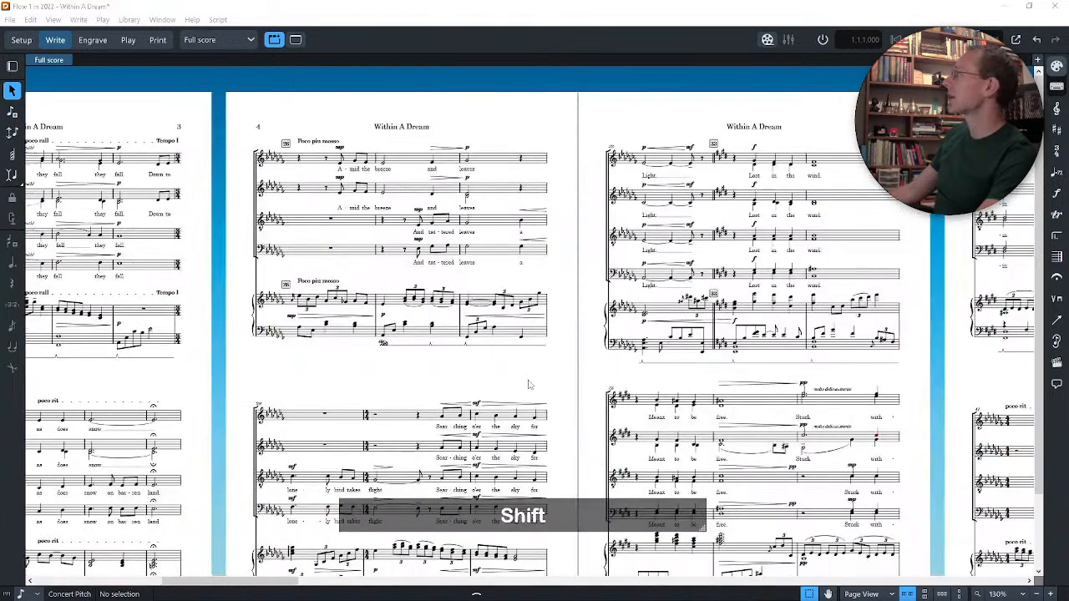
pyautogui.scroll(-2, 528, 385)
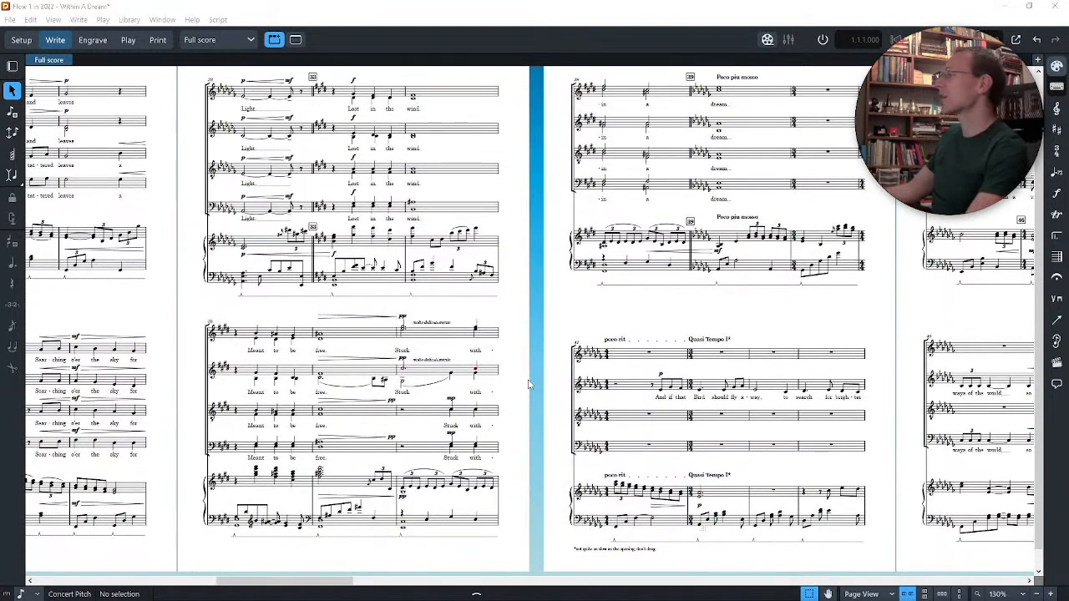
pyautogui.scroll(2, 528, 386)
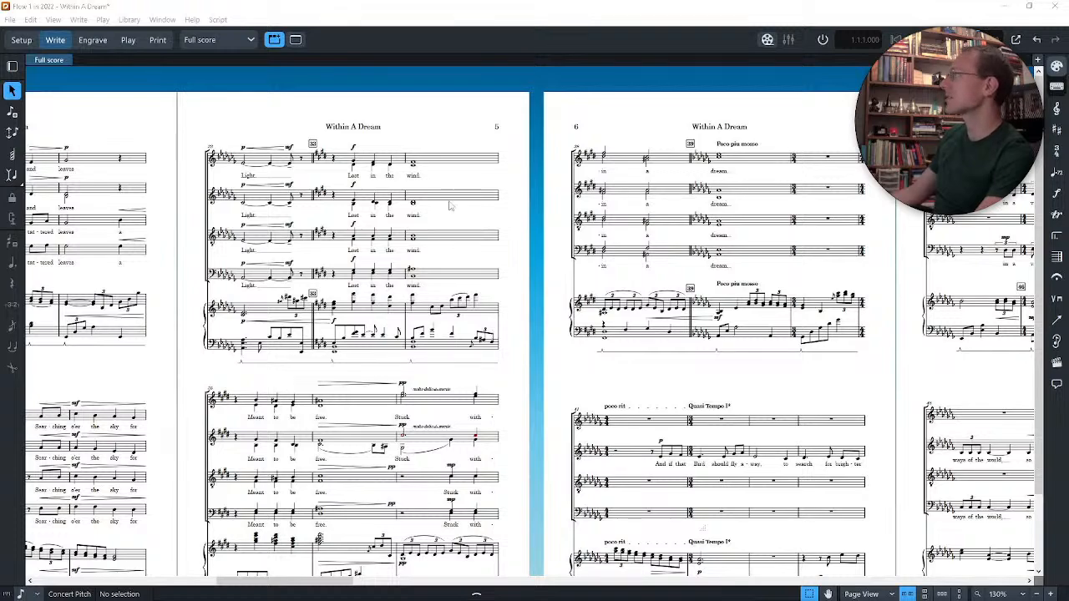
pyautogui.scroll(-2, 446, 440)
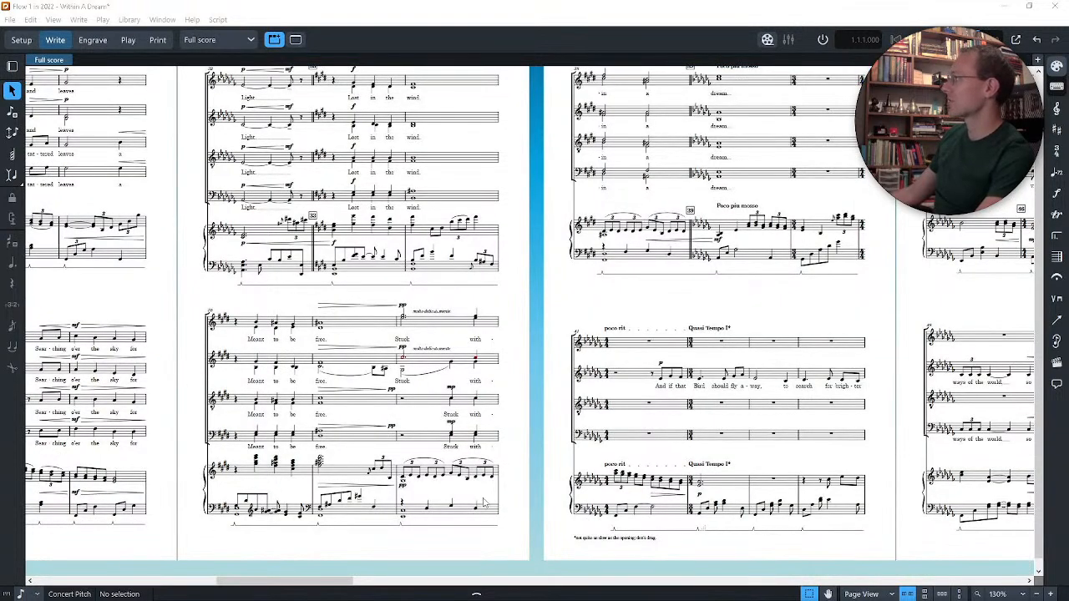
pyautogui.hscroll(-3, 482, 502)
pyautogui.hscroll(-2, 482, 502)
pyautogui.scroll(2, 315, 208)
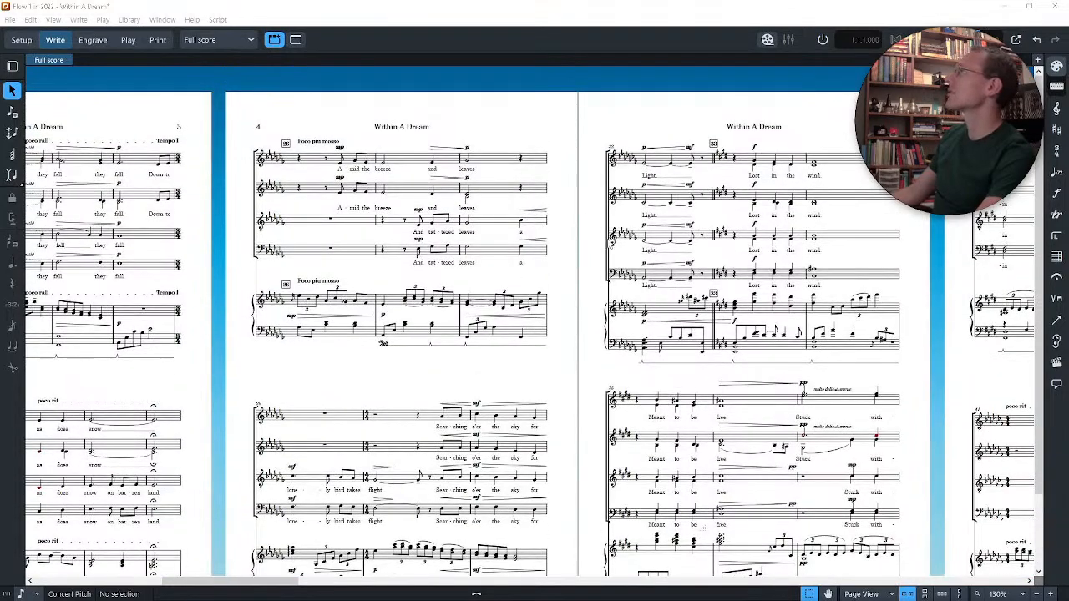
pyautogui.hscroll(10, 608, 243)
pyautogui.hscroll(6, 608, 242)
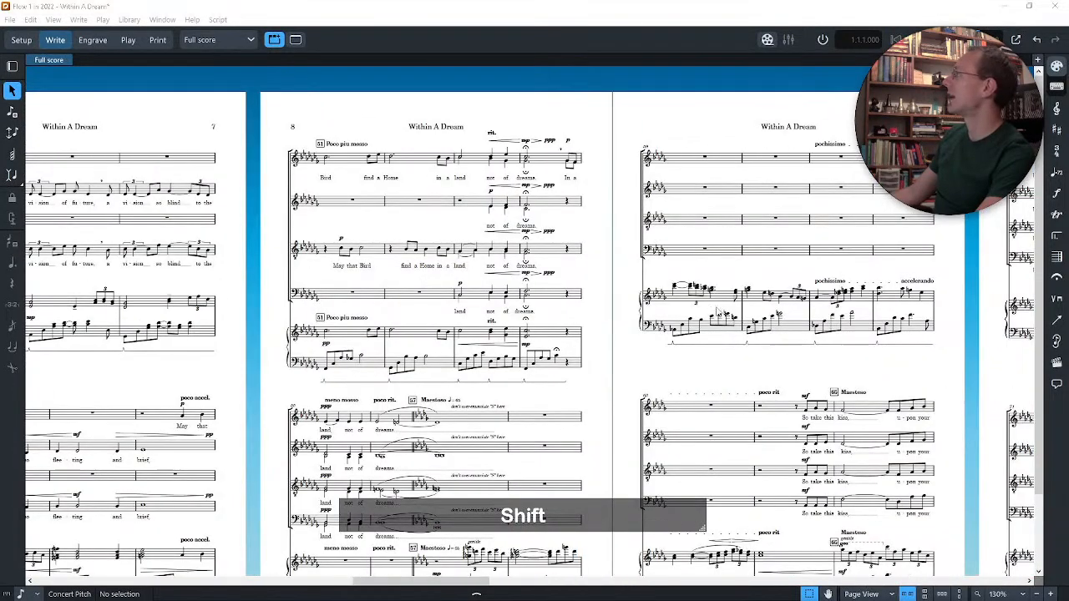
pyautogui.scroll(-2, 708, 316)
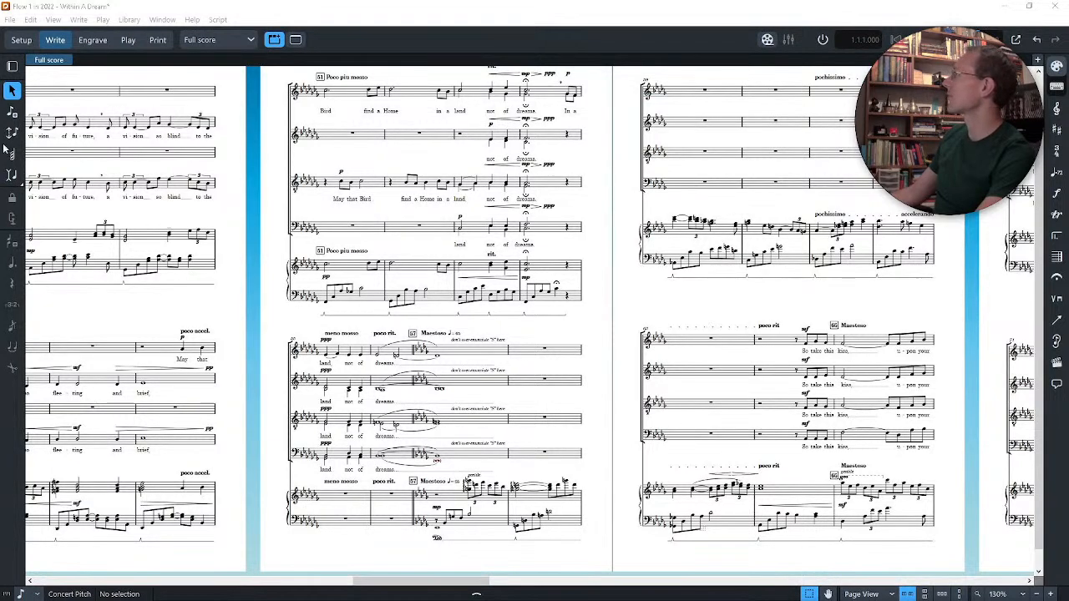
# Step: Switch to Engrave mode and examine the system spacing and frame fullness across the pages of Within A Dream
pyautogui.click(81, 39)
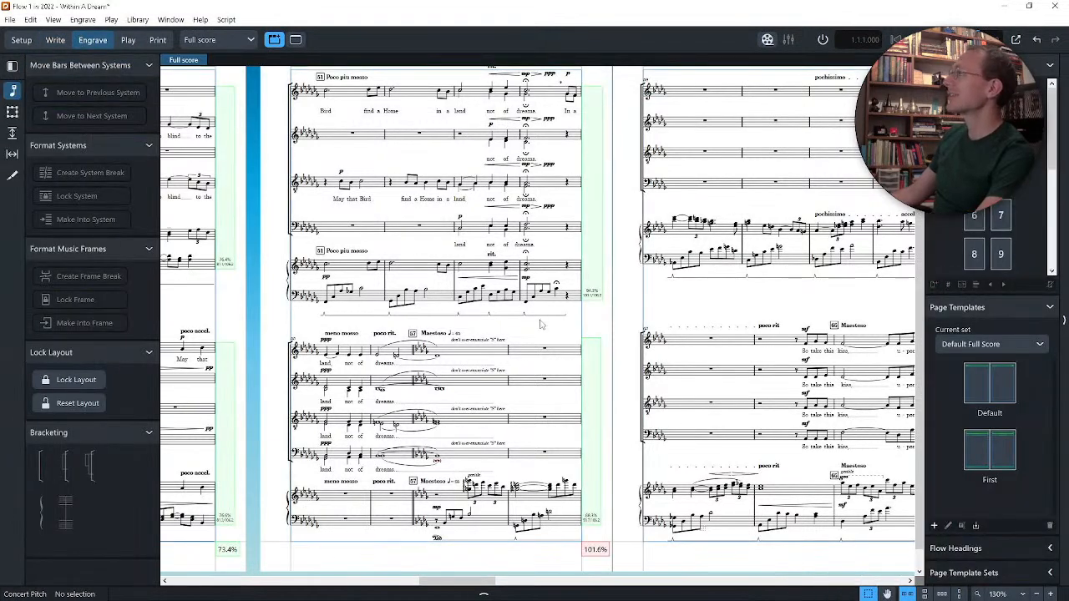
pyautogui.scroll(2, 542, 322)
pyautogui.hscroll(-6, 543, 322)
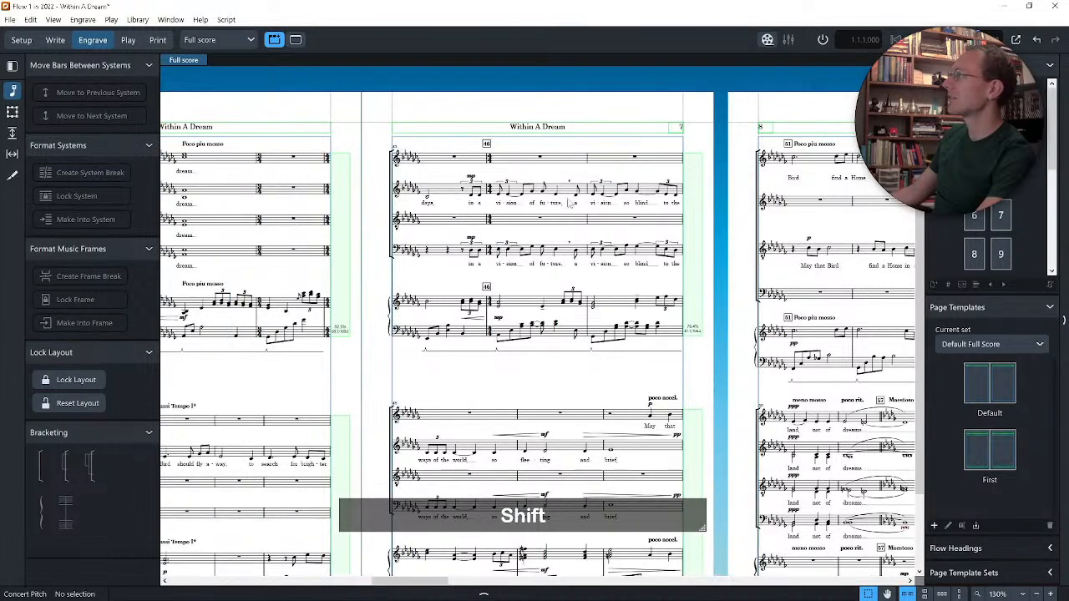
pyautogui.hscroll(-14, 585, 370)
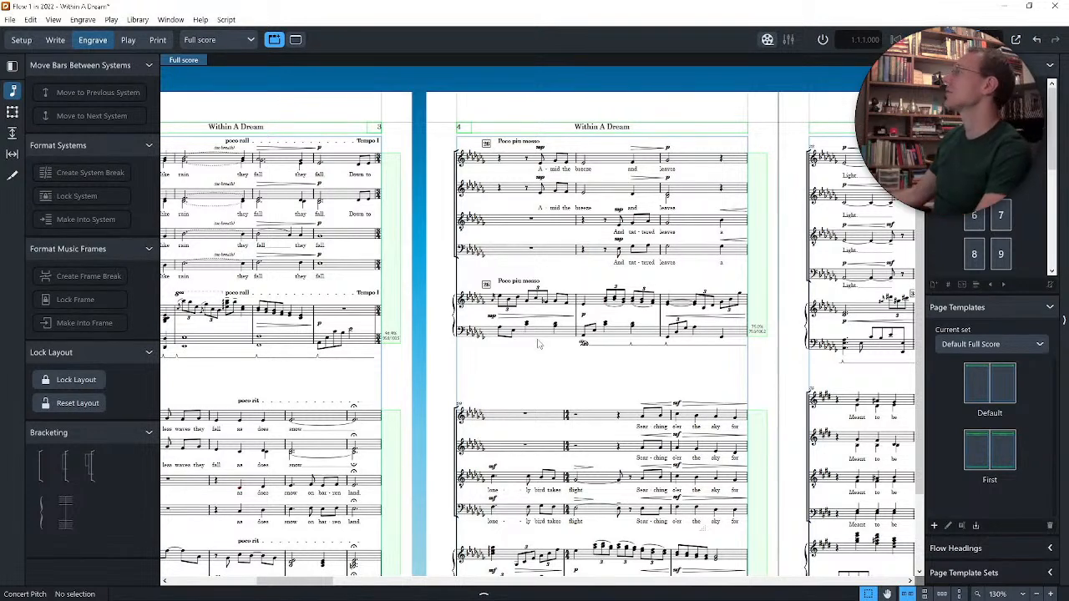
pyautogui.hscroll(-8, 567, 367)
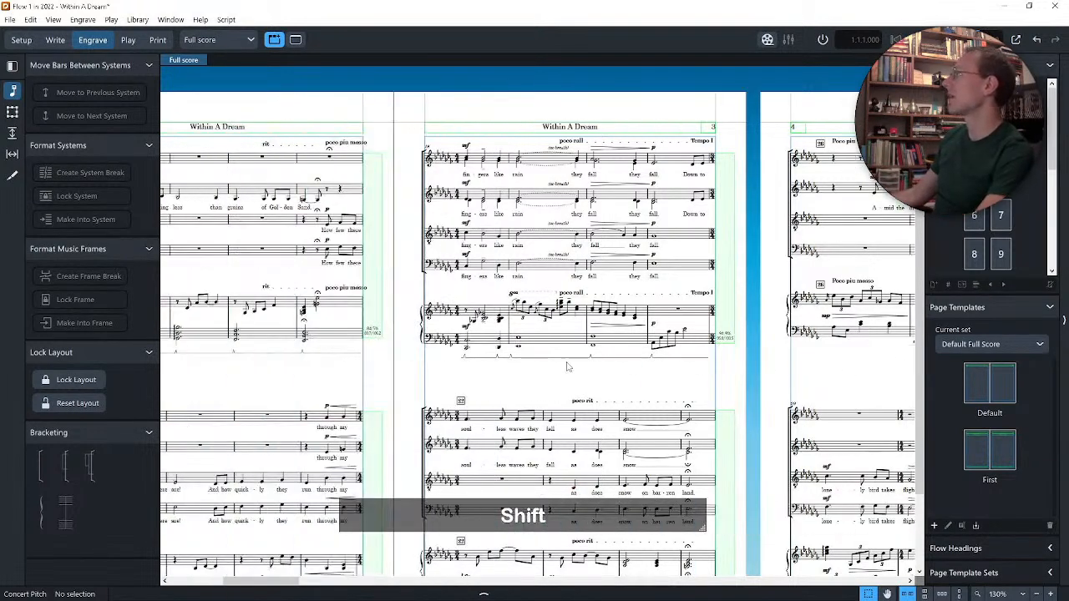
pyautogui.hscroll(-3, 564, 365)
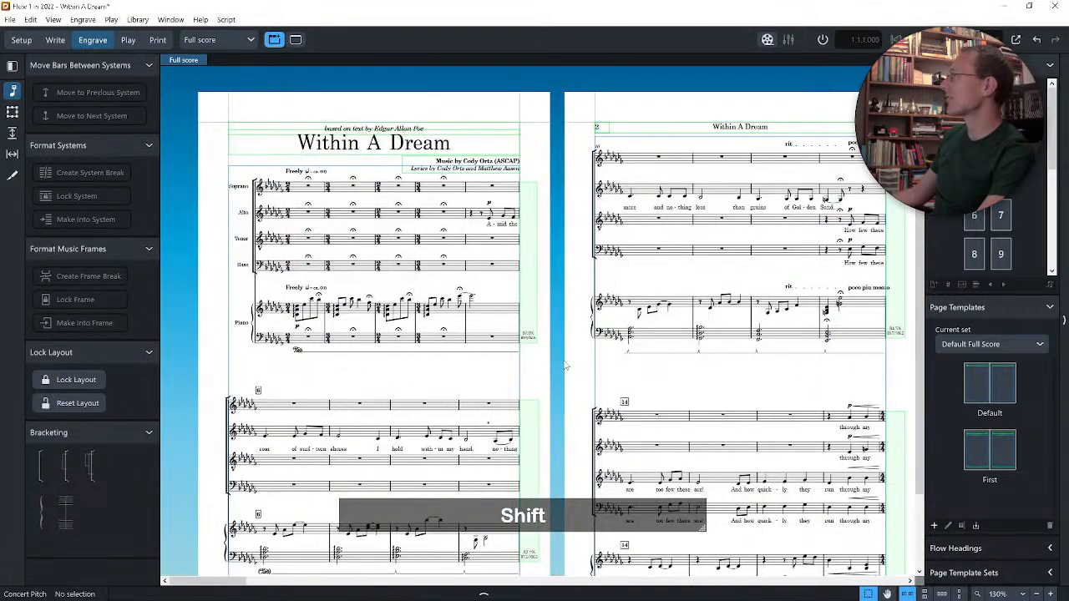
pyautogui.hscroll(20, 565, 365)
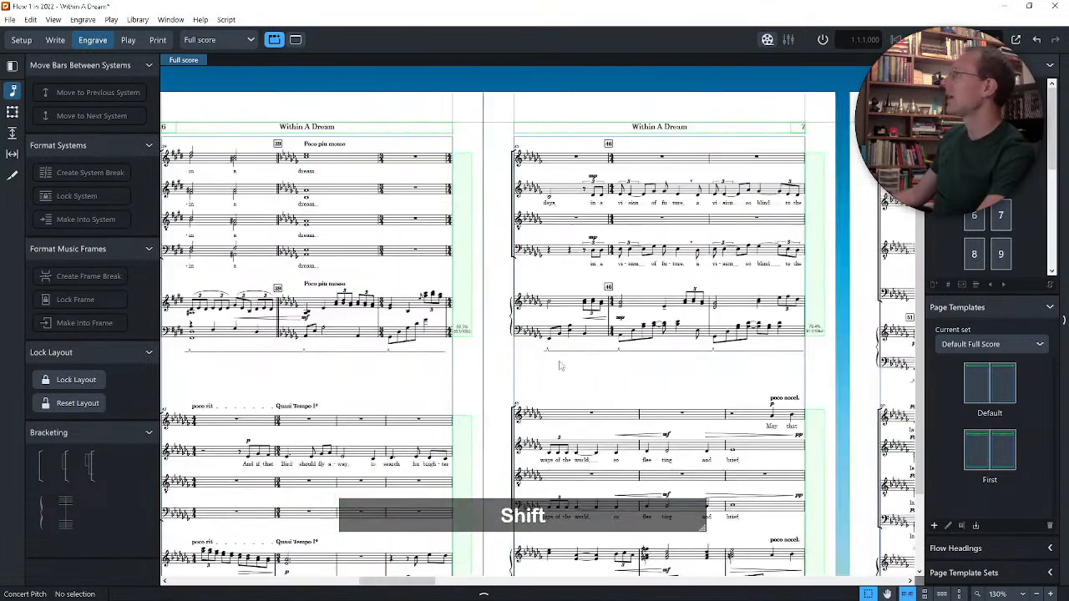
pyautogui.hscroll(15, 560, 365)
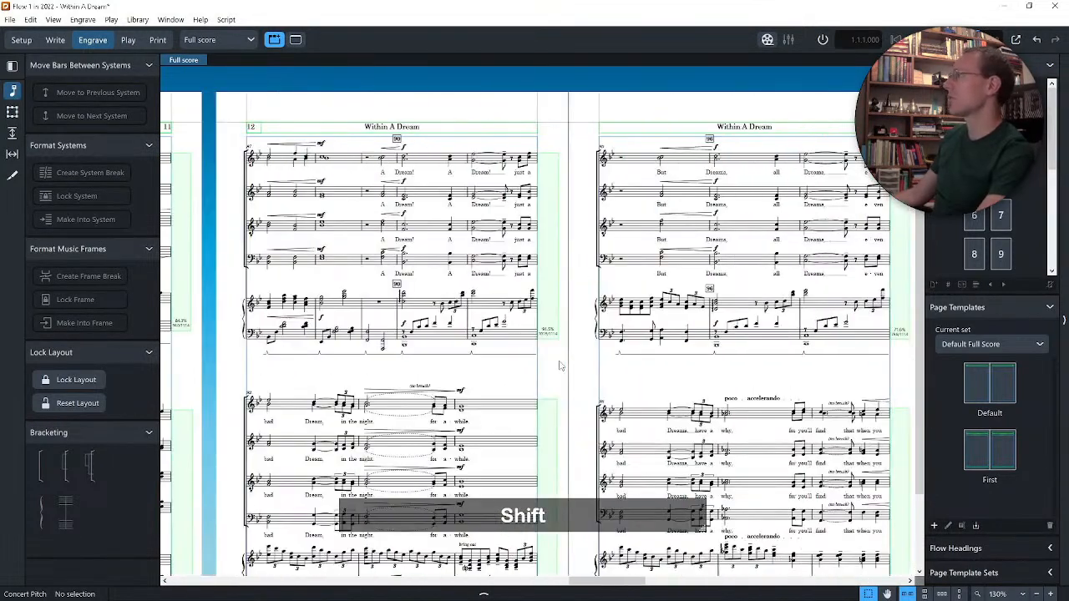
pyautogui.hscroll(8, 560, 365)
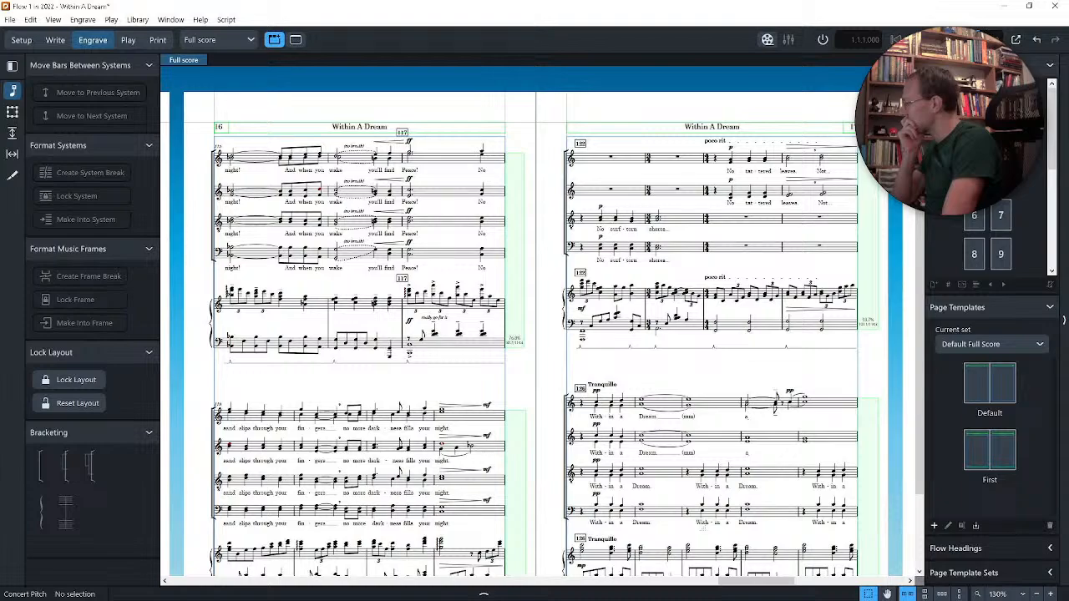
# Step: Switch to The Valley of Shadows project and examine the staff labels and wind staves on its opening pages
pyautogui.hotkey('alt', 'Tab')
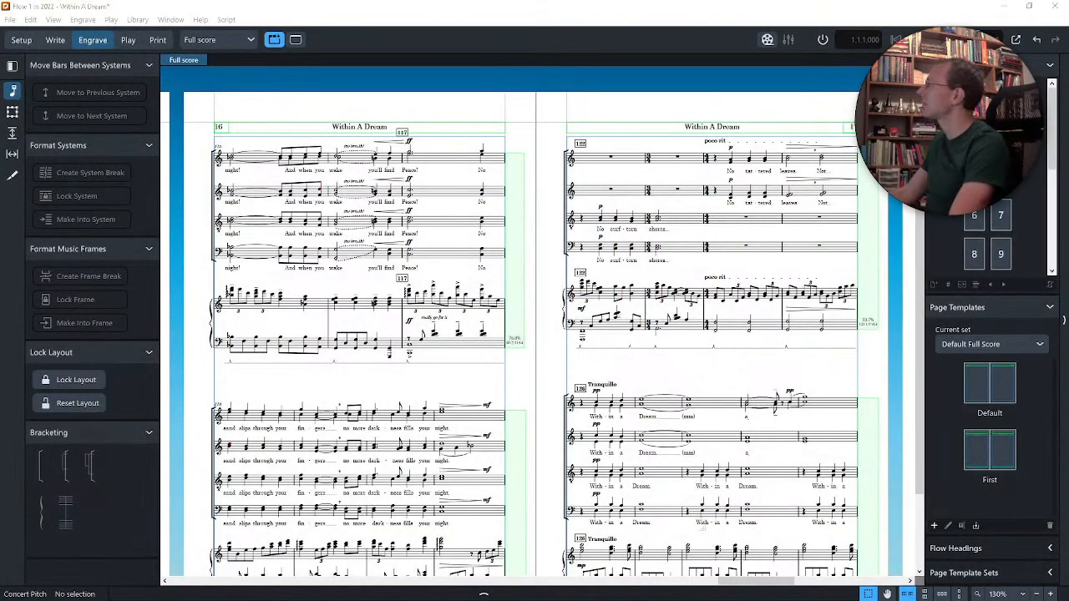
pyautogui.moveTo(344, 600); pyautogui.dragTo(363, 2)
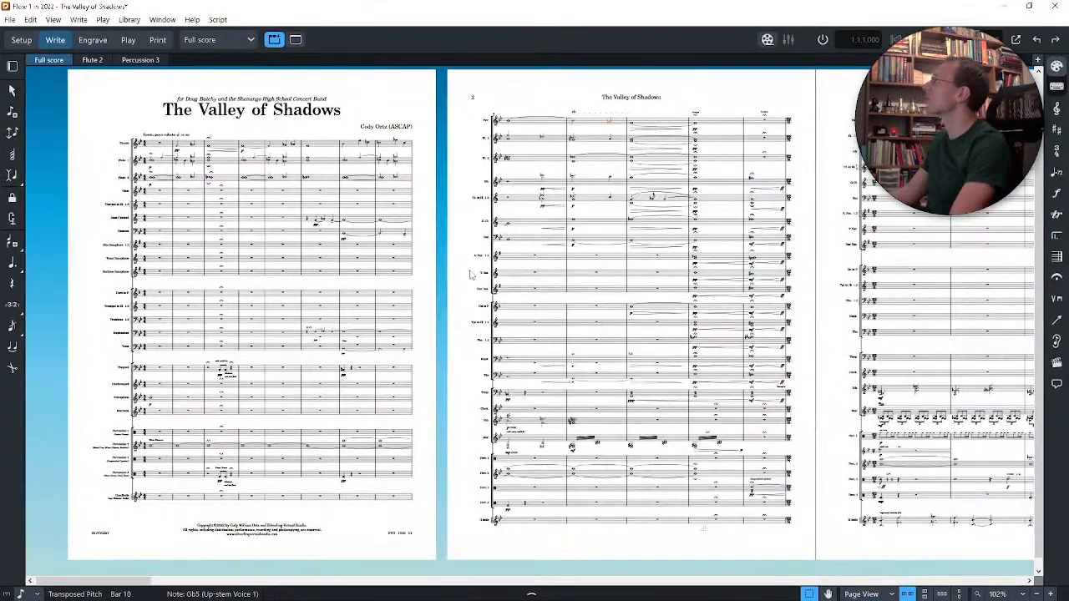
pyautogui.keyDown('ctrl'); pyautogui.scroll(3, 369, 265); pyautogui.keyUp('ctrl')
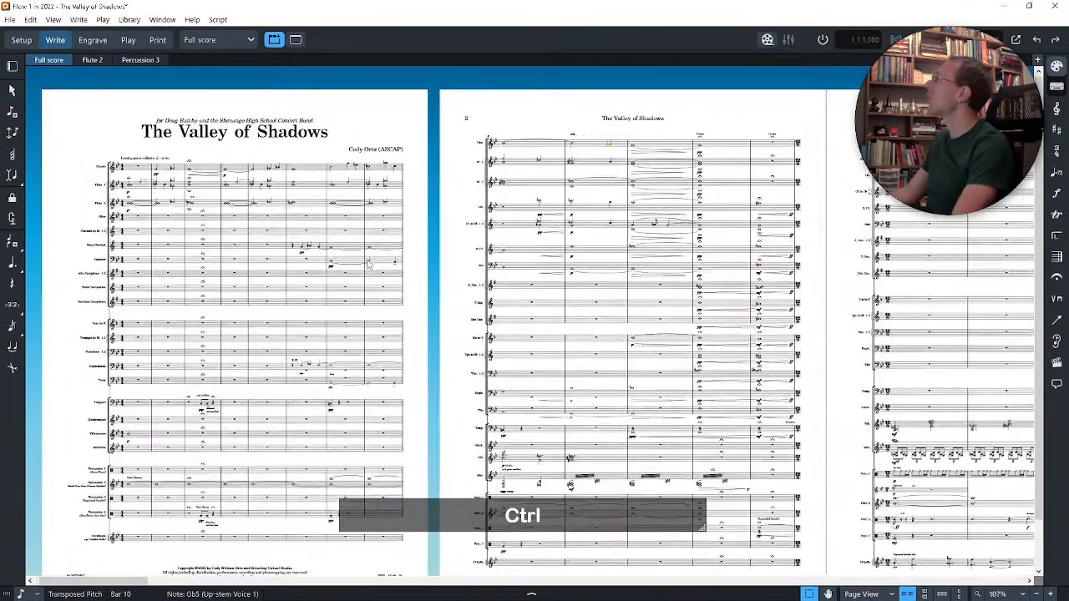
pyautogui.keyDown('ctrl'); pyautogui.scroll(3, 368, 265); pyautogui.keyUp('ctrl')
pyautogui.keyDown('ctrl'); pyautogui.scroll(4, 368, 265); pyautogui.keyUp('ctrl')
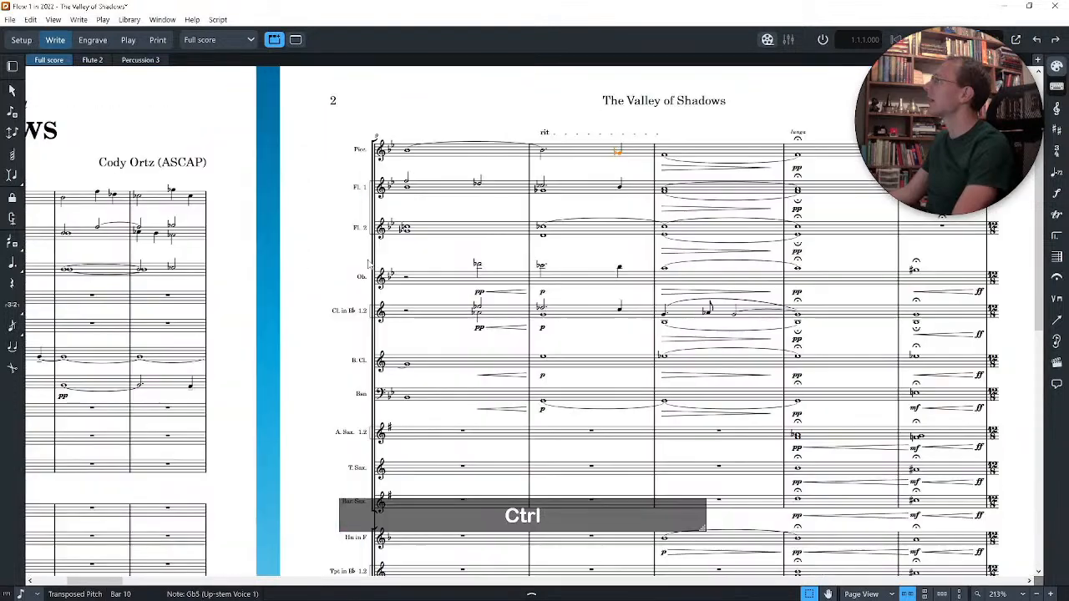
pyautogui.scroll(2, 369, 265)
pyautogui.keyDown('shift'); pyautogui.hscroll(-6, 389, 280); pyautogui.keyUp('shift')
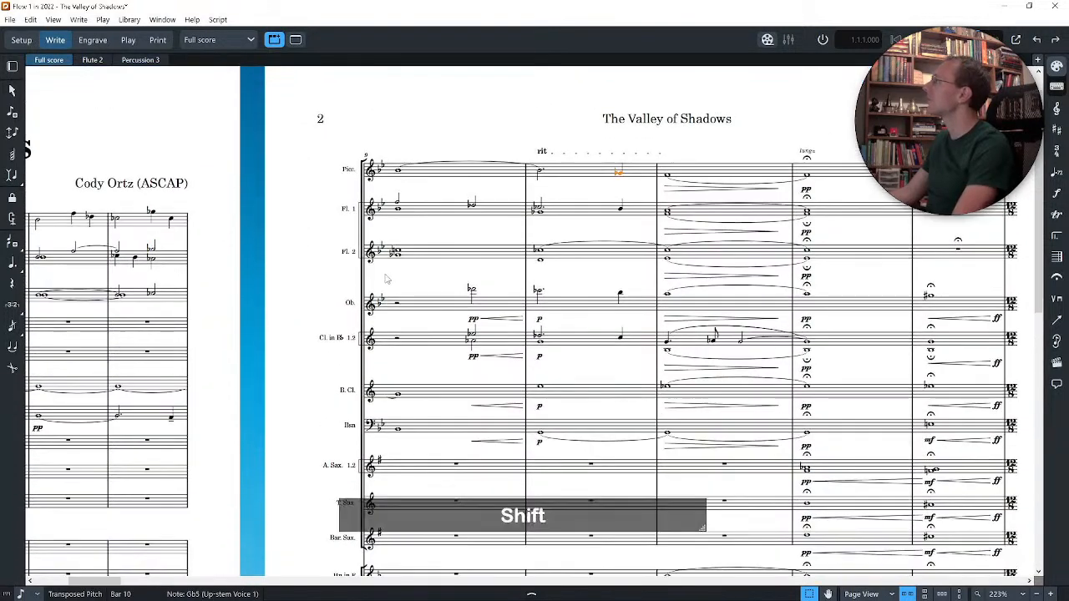
pyautogui.scroll(-1, 383, 283)
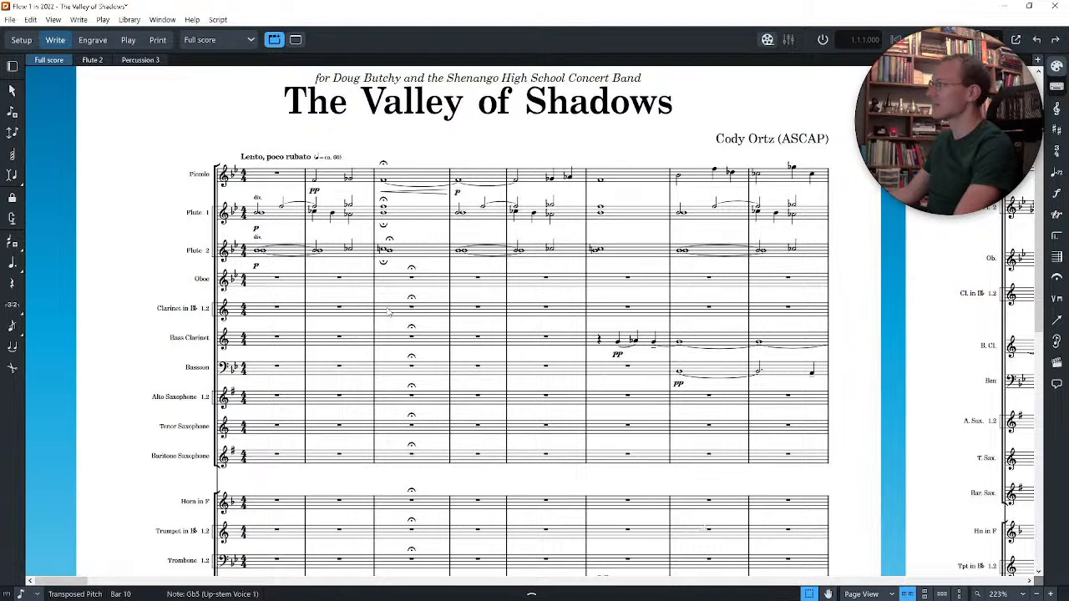
pyautogui.hscroll(5, 384, 342)
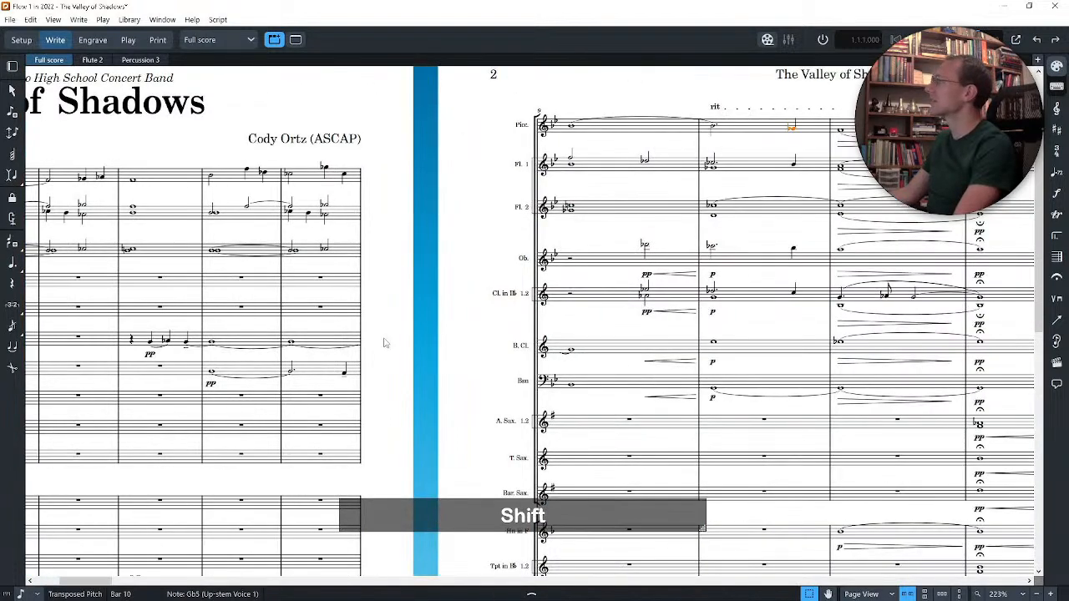
pyautogui.hscroll(15, 385, 342)
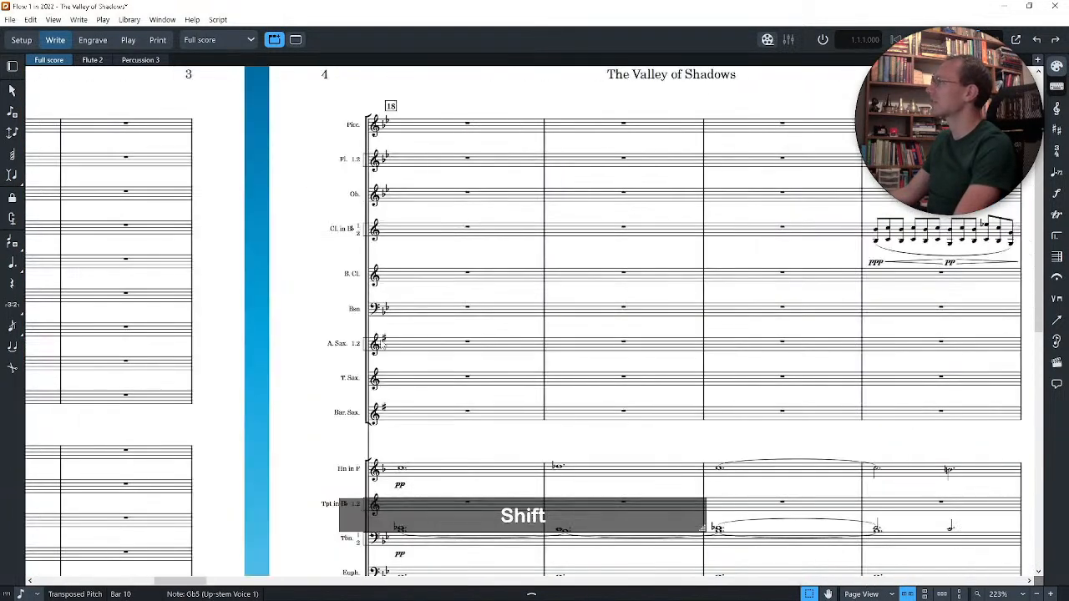
pyautogui.hscroll(7, 380, 343)
pyautogui.hscroll(4, 380, 343)
pyautogui.hscroll(-10, 380, 343)
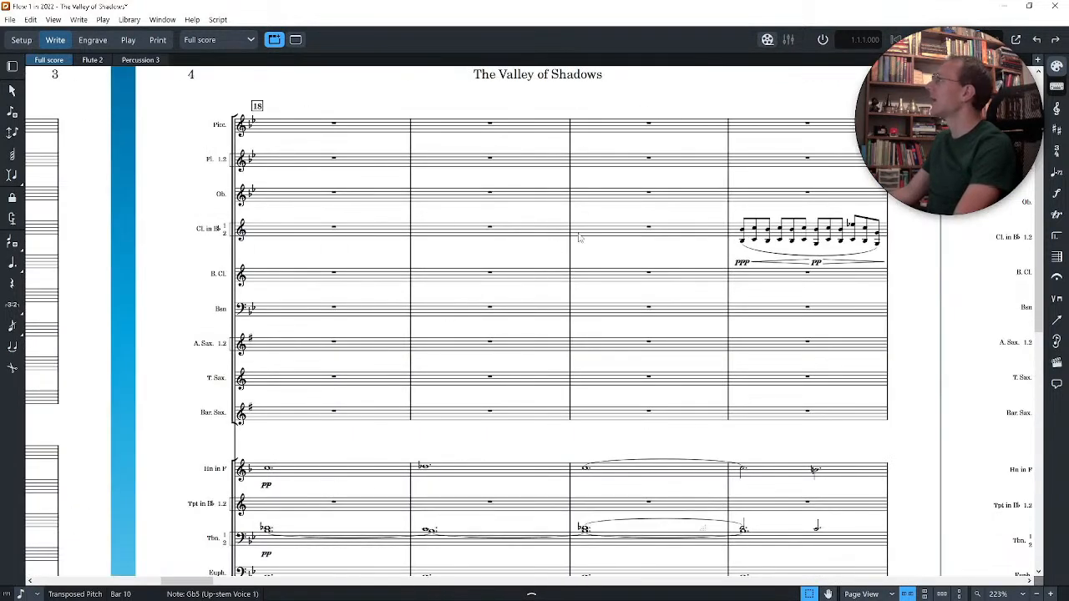
# Step: Turn off condensing and select the passage in bar 21 of Clarinets 1 and 2
pyautogui.moveTo(194, 215); pyautogui.dragTo(915, 243)
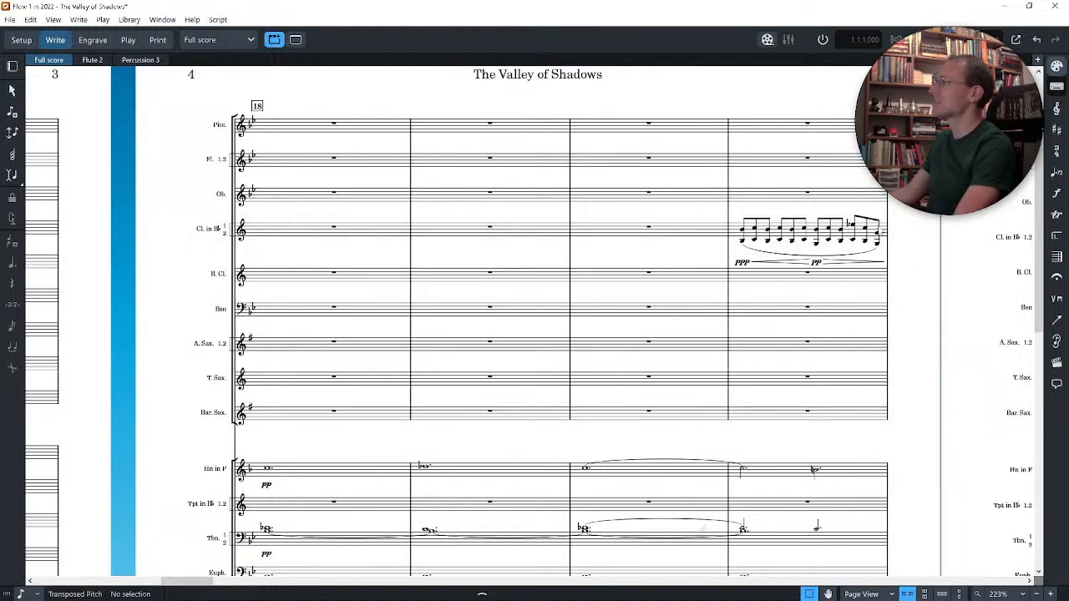
pyautogui.click(31, 20)
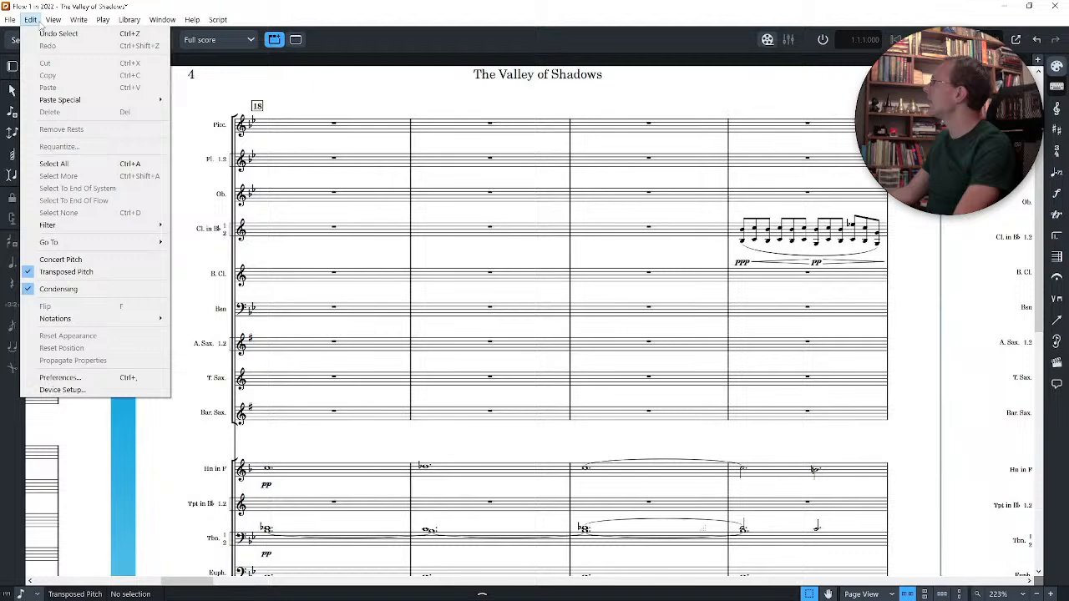
pyautogui.click(64, 289)
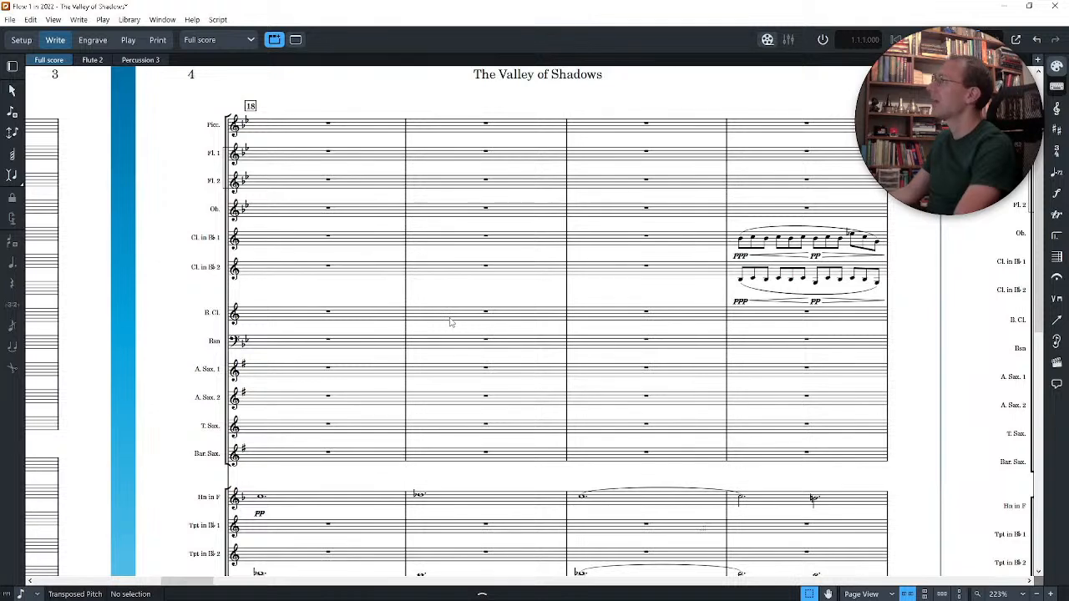
pyautogui.moveTo(904, 225); pyautogui.dragTo(728, 292)
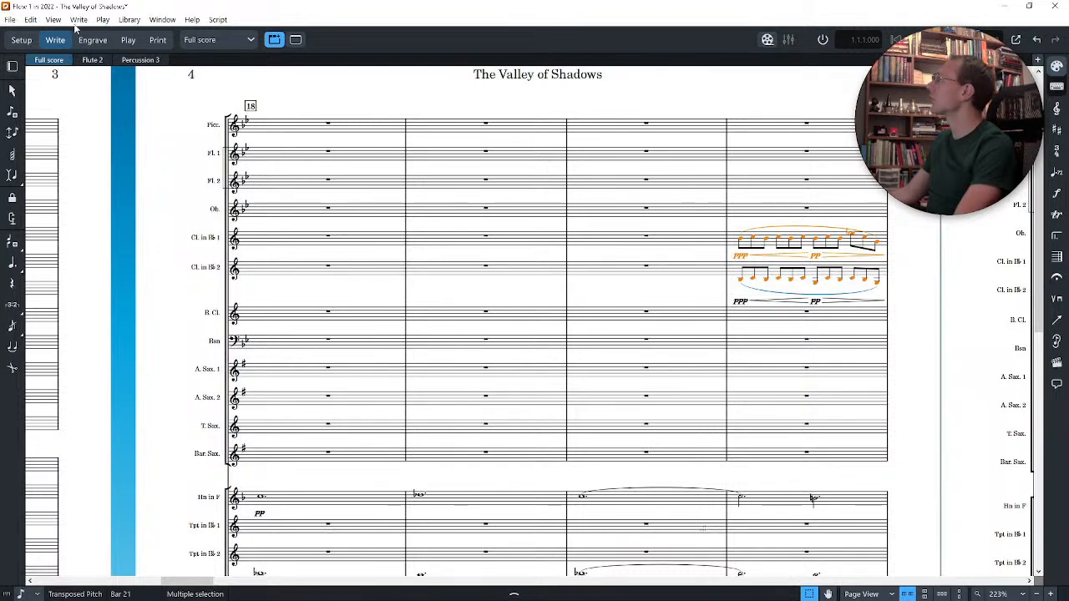
# Step: Turn condensing back on for The Valley of Shadows
pyautogui.click(30, 19)
pyautogui.click(84, 290)
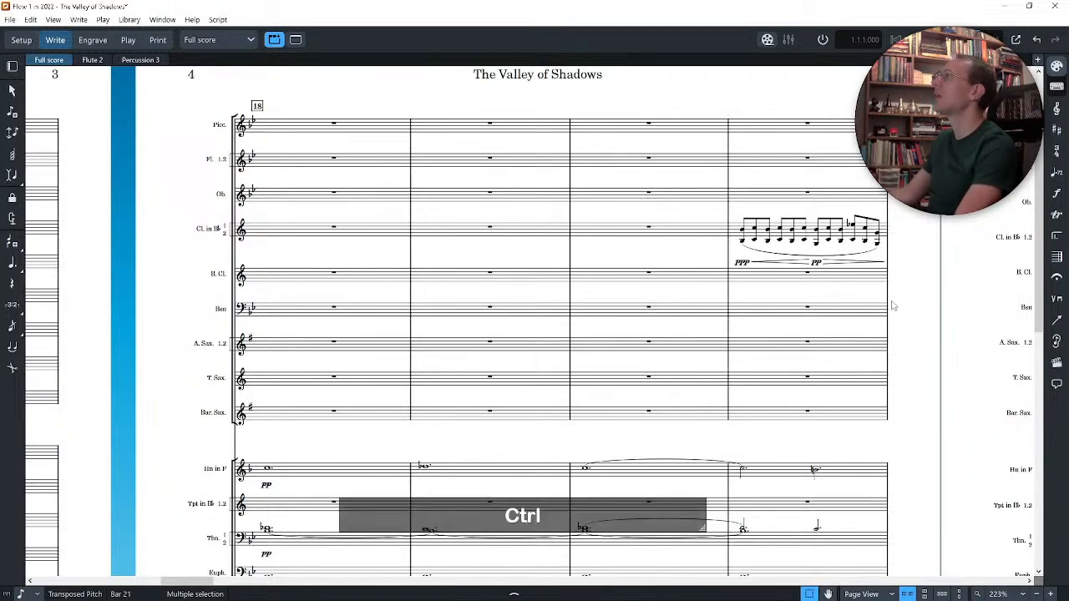
# Step: Examine how the paired wind parts are condensed on pages 4 to 6 of the full score
pyautogui.scroll(-1, 892, 305)
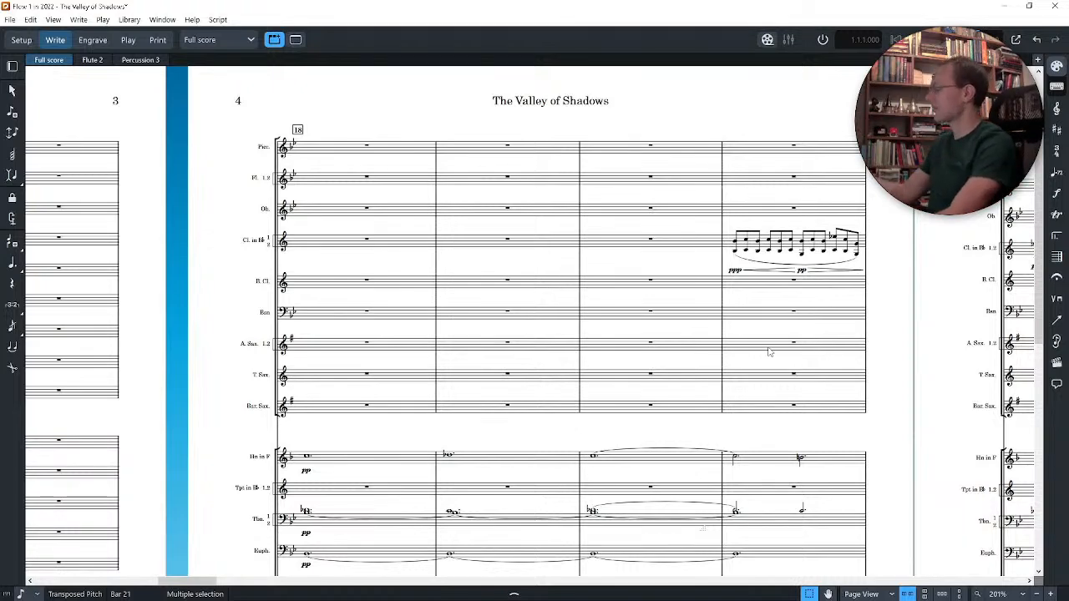
pyautogui.hscroll(5, 768, 355)
pyautogui.hscroll(3, 770, 362)
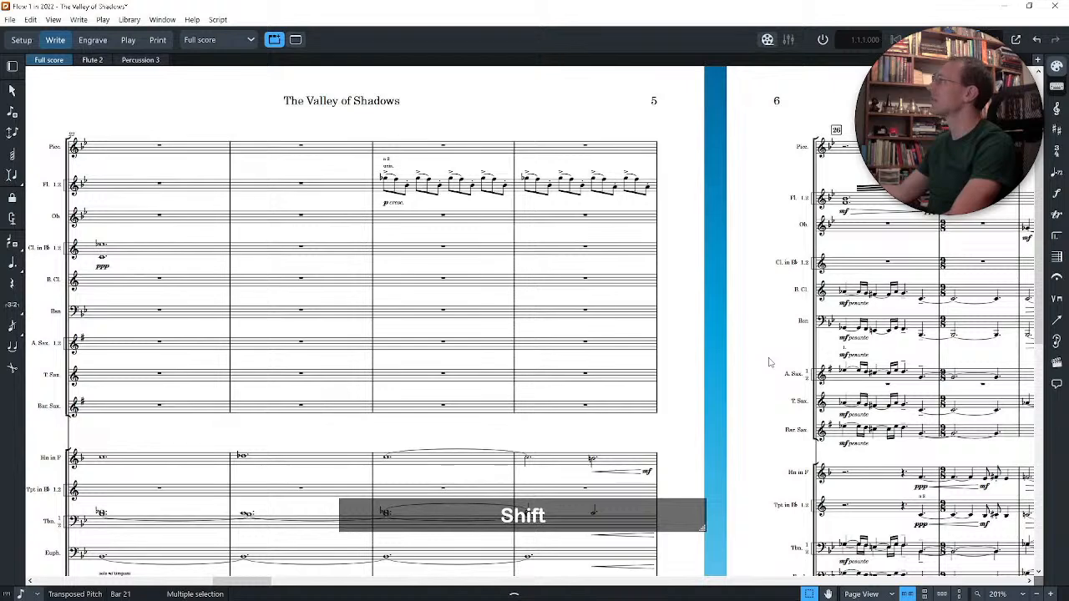
pyautogui.hscroll(-2, 770, 363)
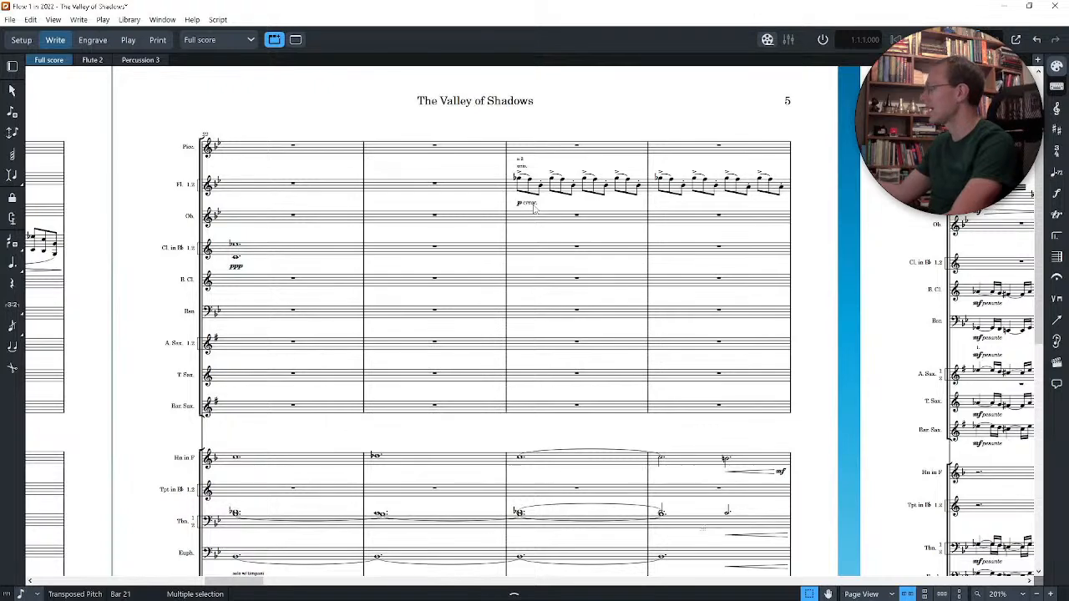
pyautogui.hscroll(5, 535, 253)
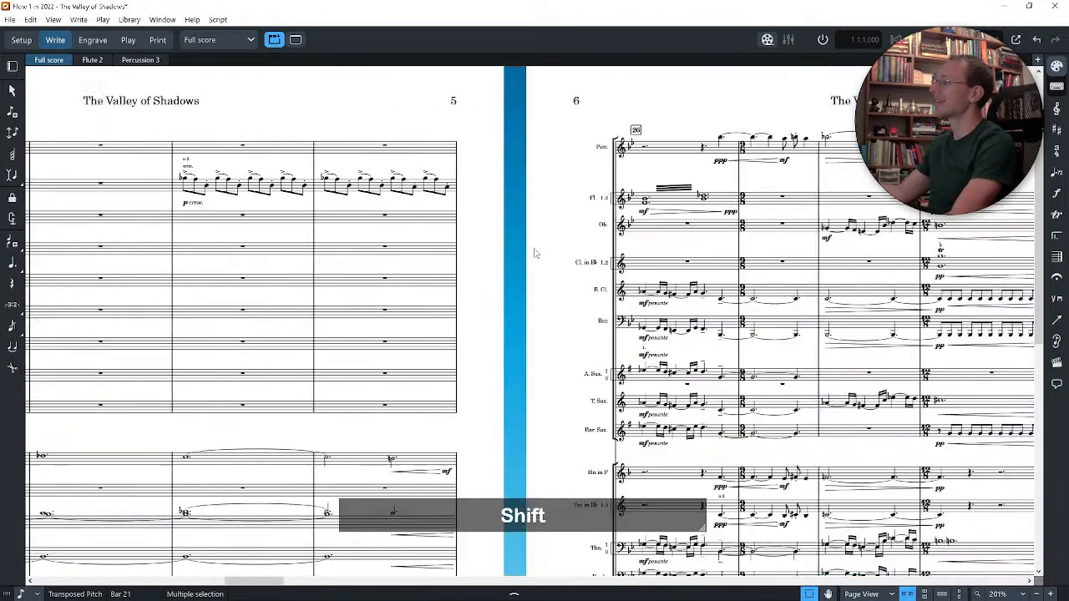
pyautogui.hscroll(2, 536, 253)
pyautogui.hscroll(2, 535, 253)
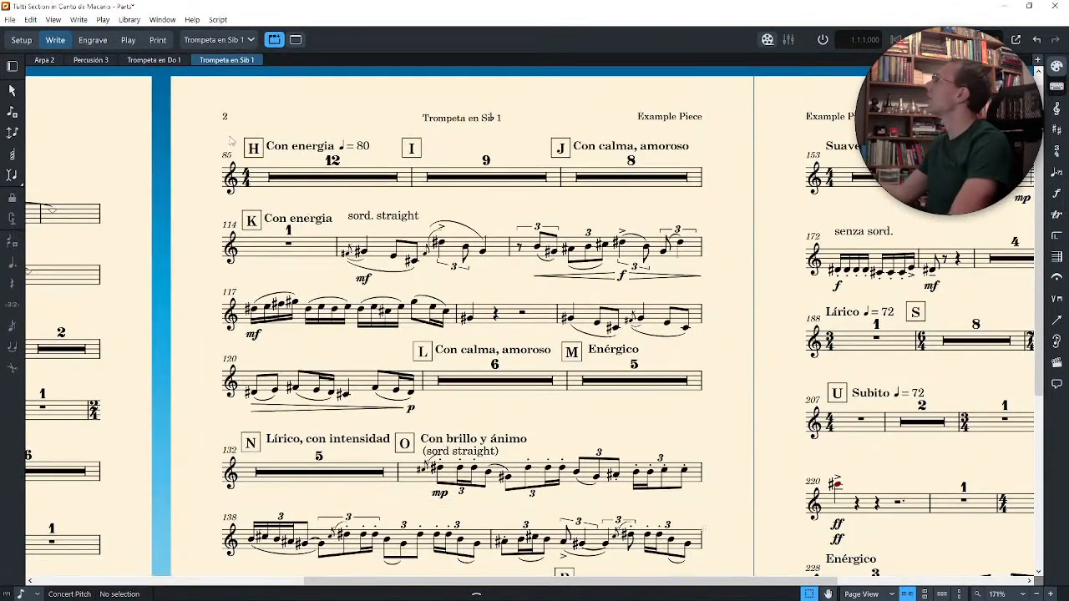
# Step: Compare the opening page of the Trompeta en Do 1 part with that of the Trompeta en Si♭ 1 part
pyautogui.click(161, 60)
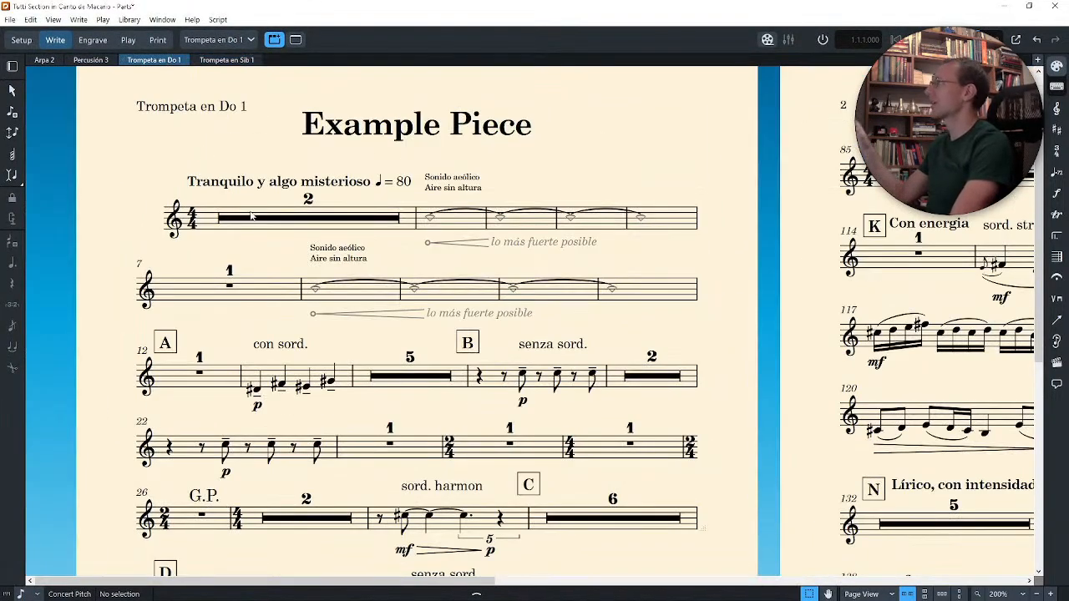
pyautogui.scroll(1, 261, 224)
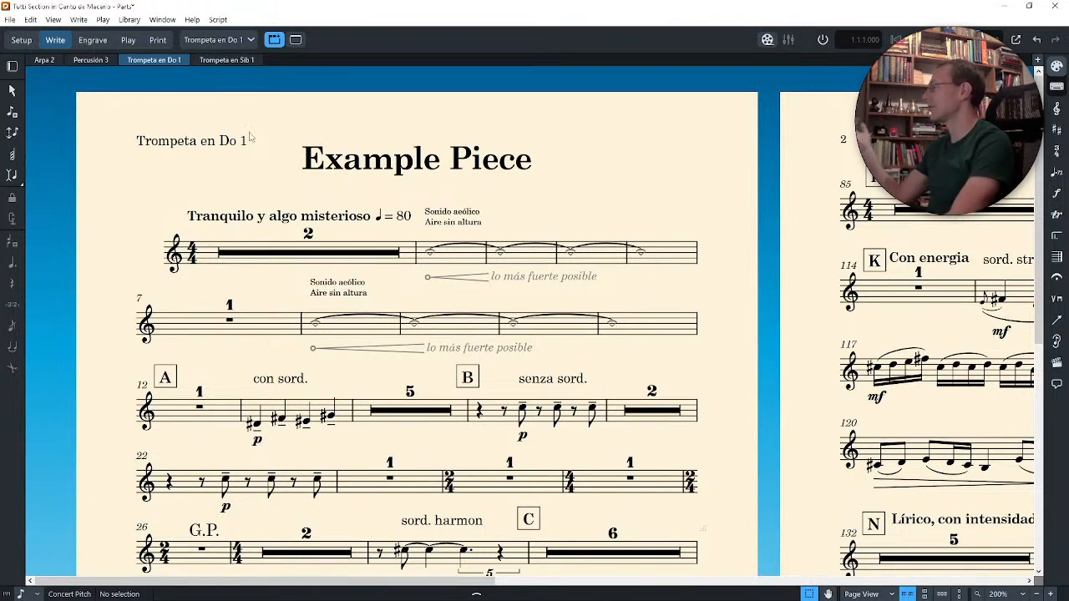
pyautogui.click(236, 63)
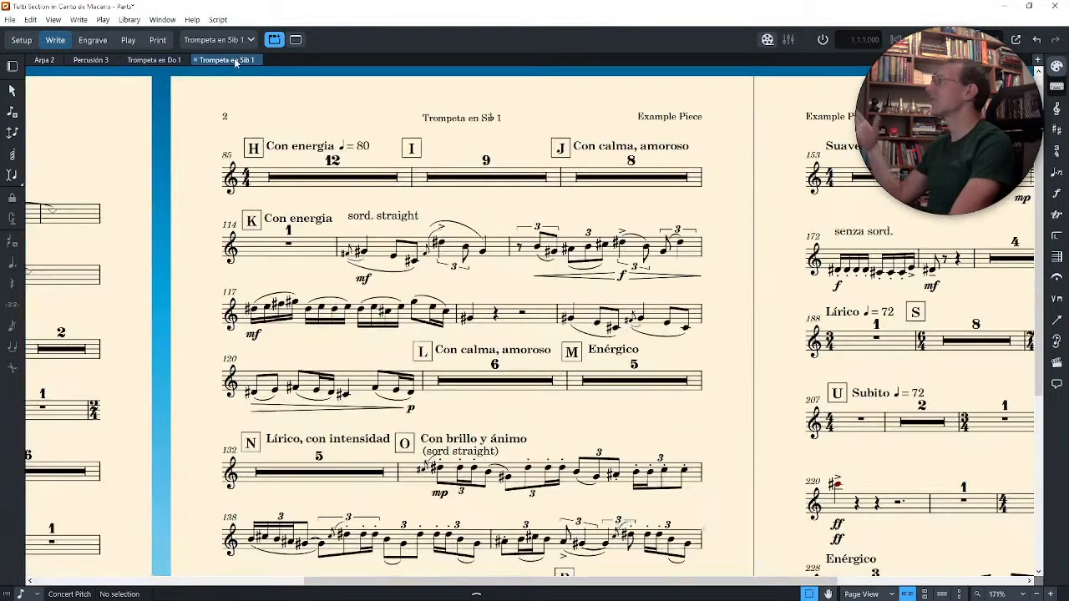
pyautogui.hscroll(-5, 376, 215)
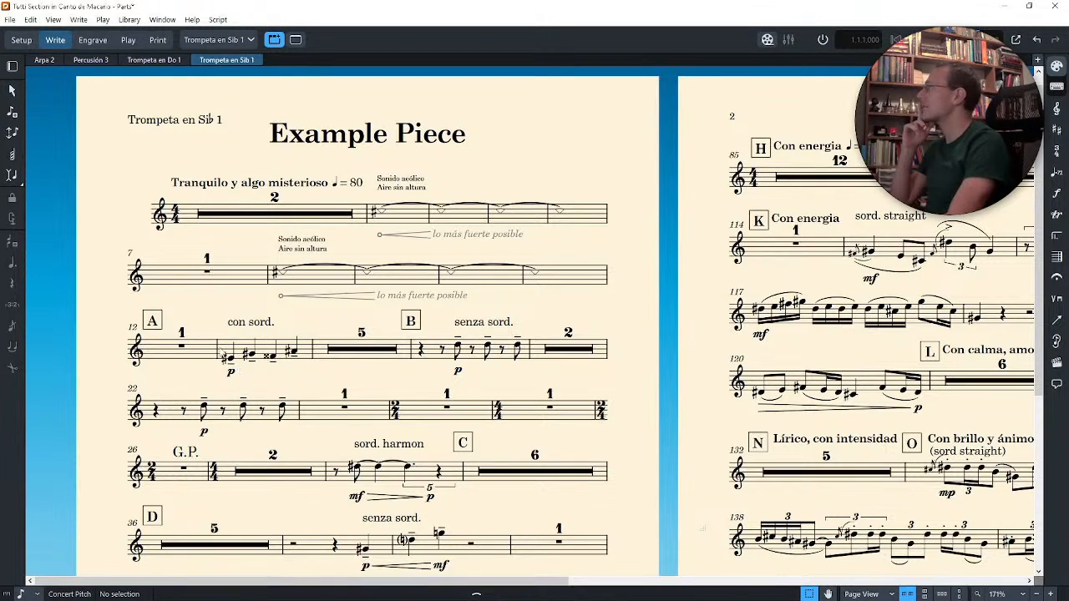
# Step: In the Trompeta en Do 1 part, raise the first note of bar 13 to E4
pyautogui.click(155, 59)
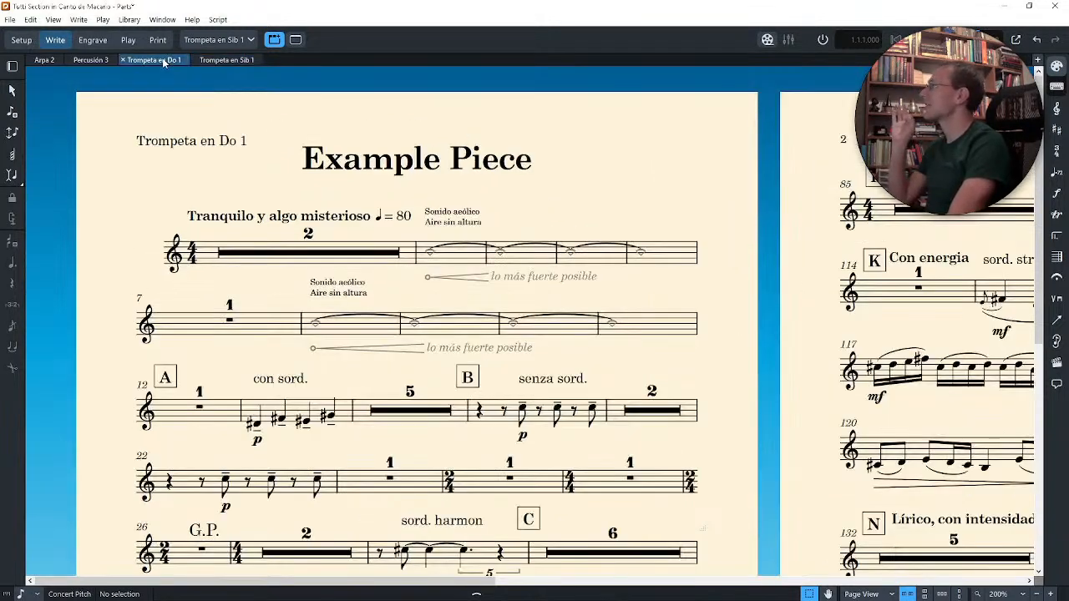
pyautogui.click(257, 425)
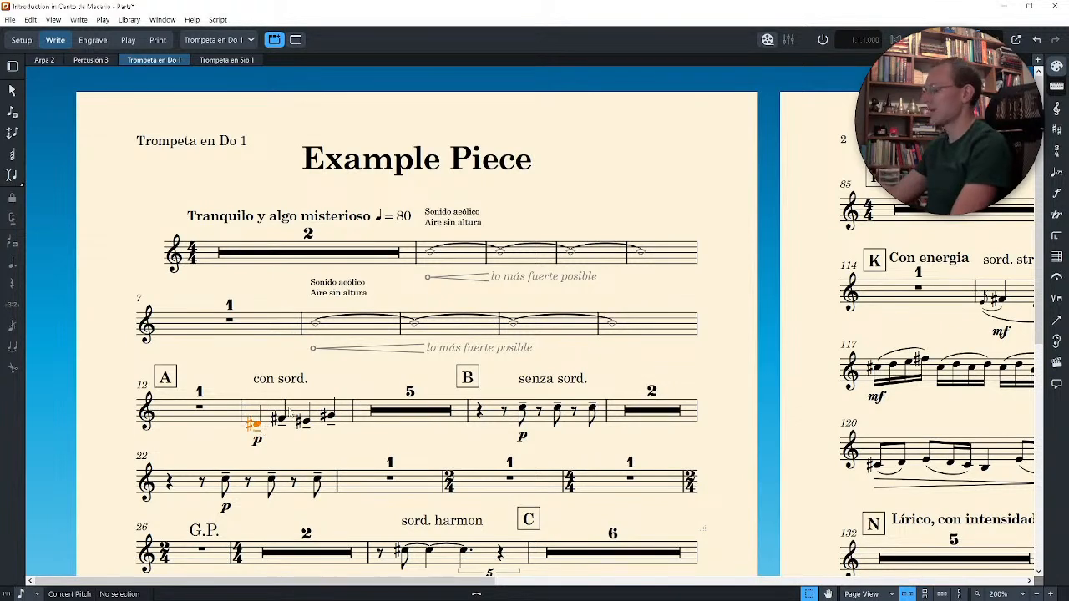
pyautogui.hotkey('alt', 'Up')
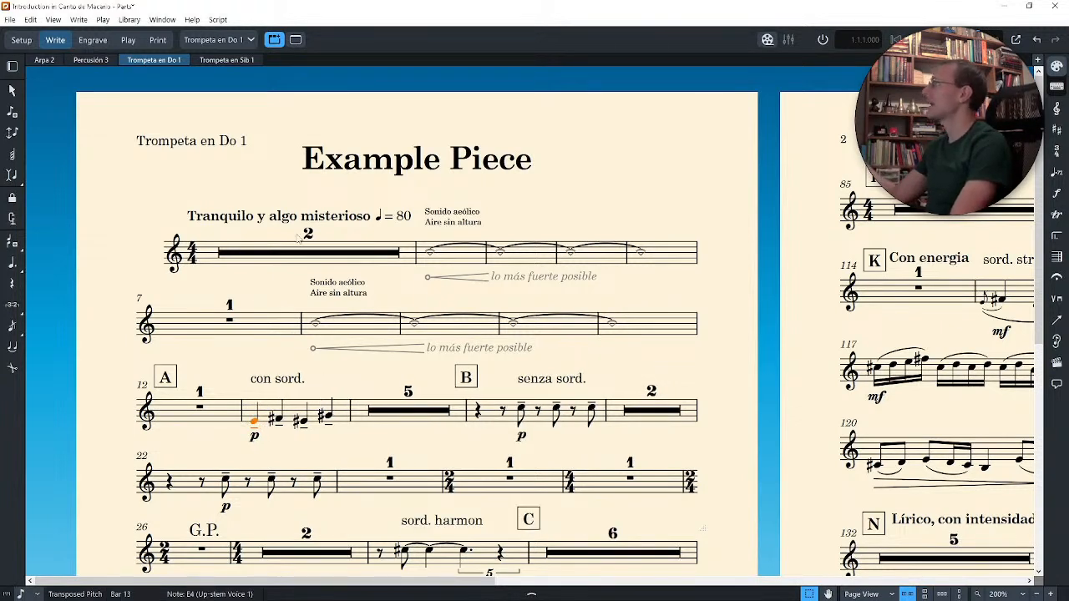
# Step: Lower the first note of bar 13 by one step from the Trompeta en Si♭ 1 part and check it in Trompeta en Do 1
pyautogui.click(226, 60)
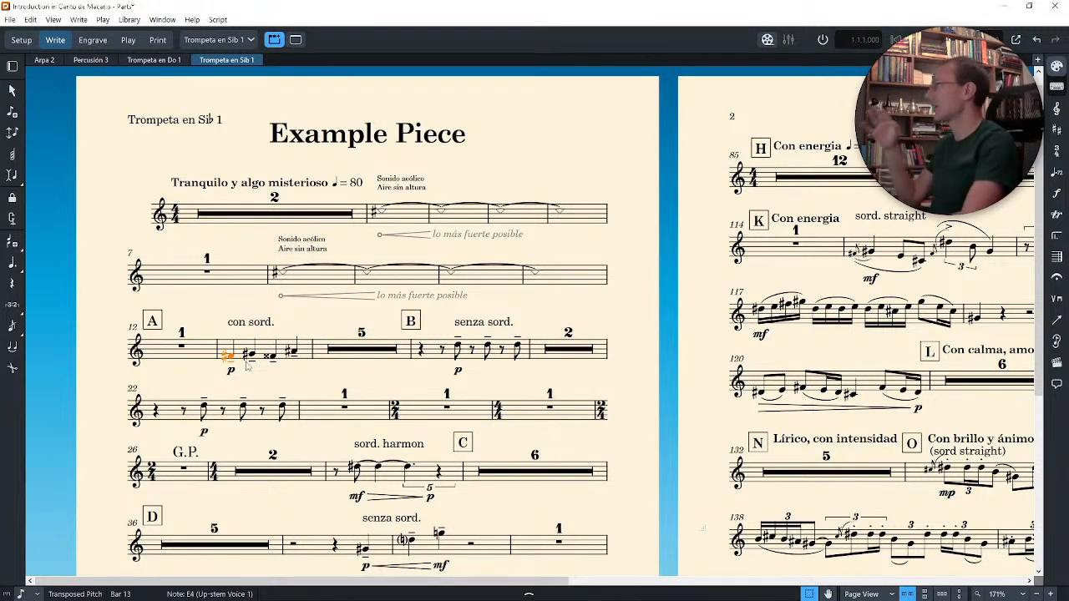
pyautogui.hotkey('alt', 'Down')
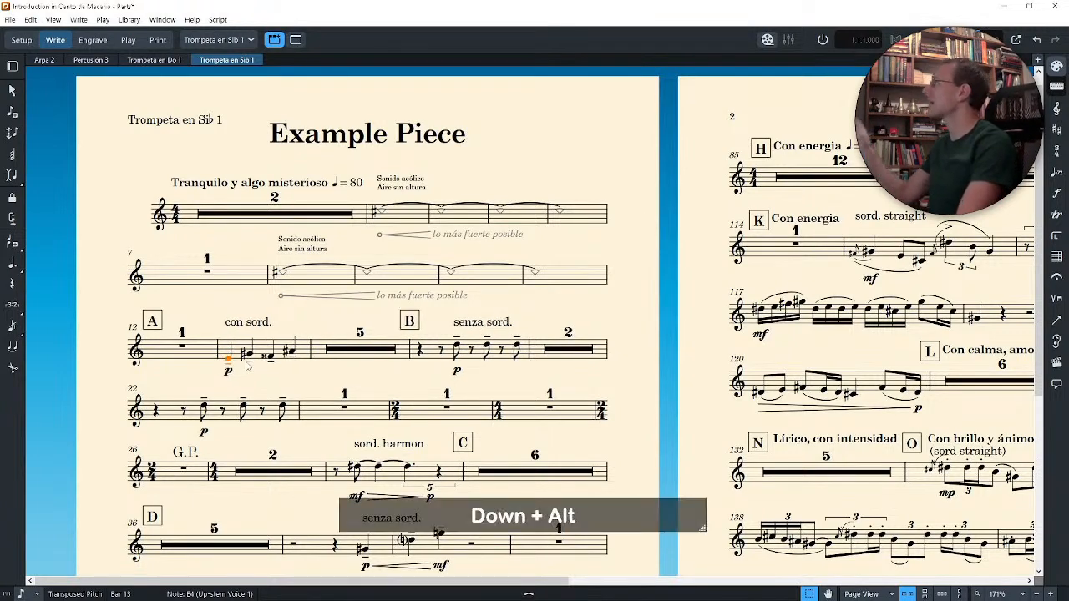
pyautogui.click(153, 60)
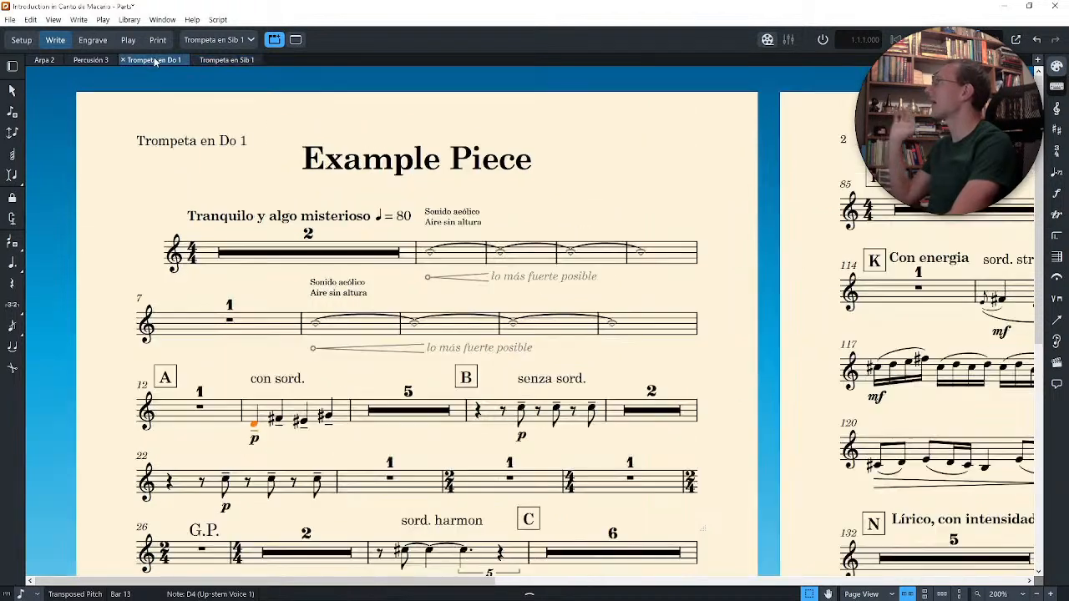
# Step: In Setup mode, duplicate the Trompeta en Do 2 layout
pyautogui.click(28, 45)
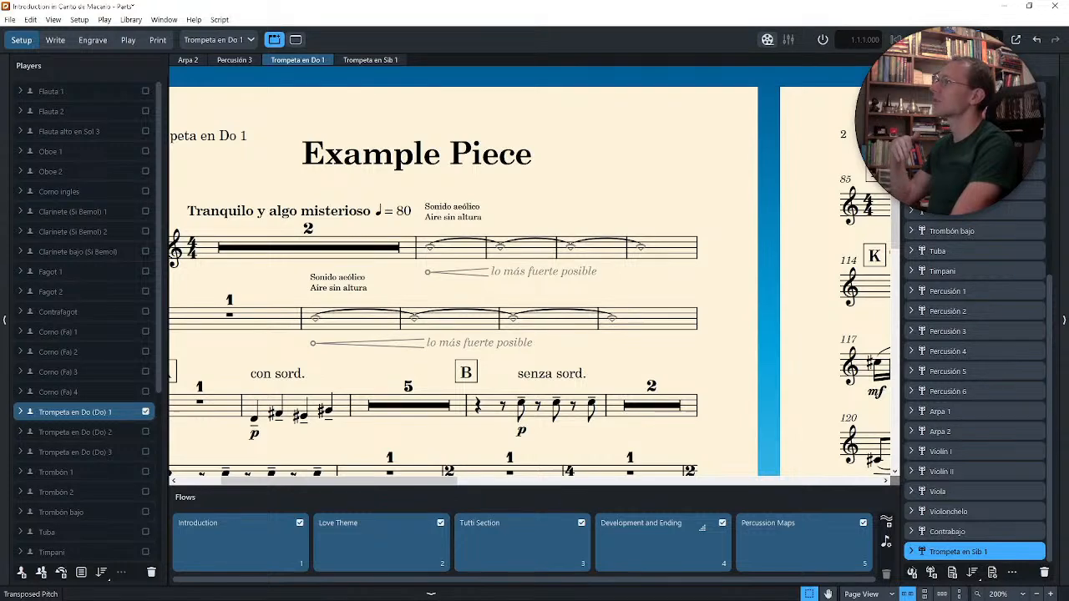
pyautogui.scroll(3, 963, 450)
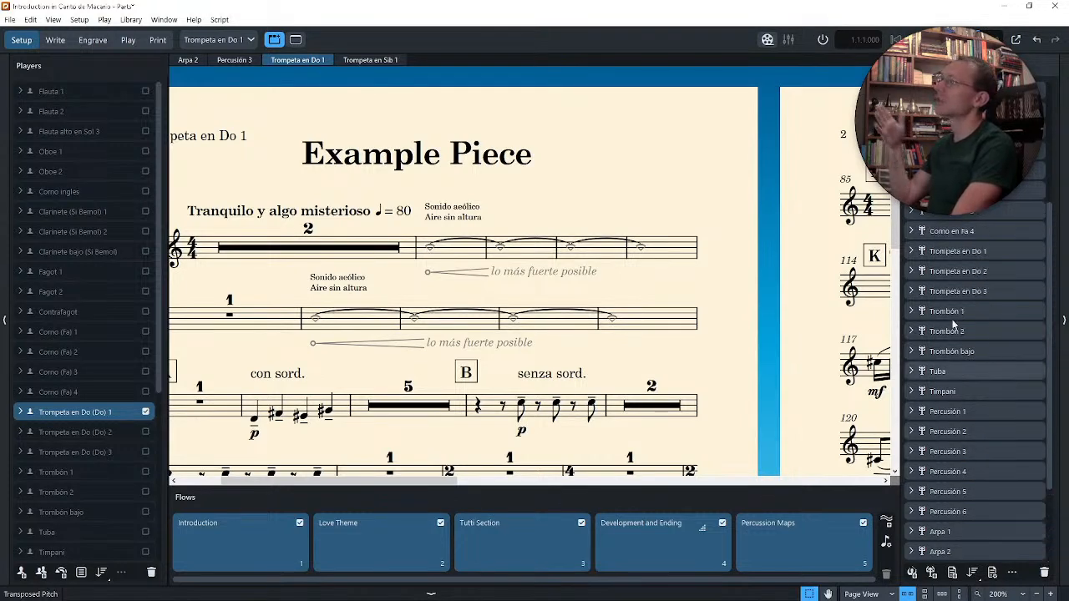
pyautogui.rightClick(975, 273)
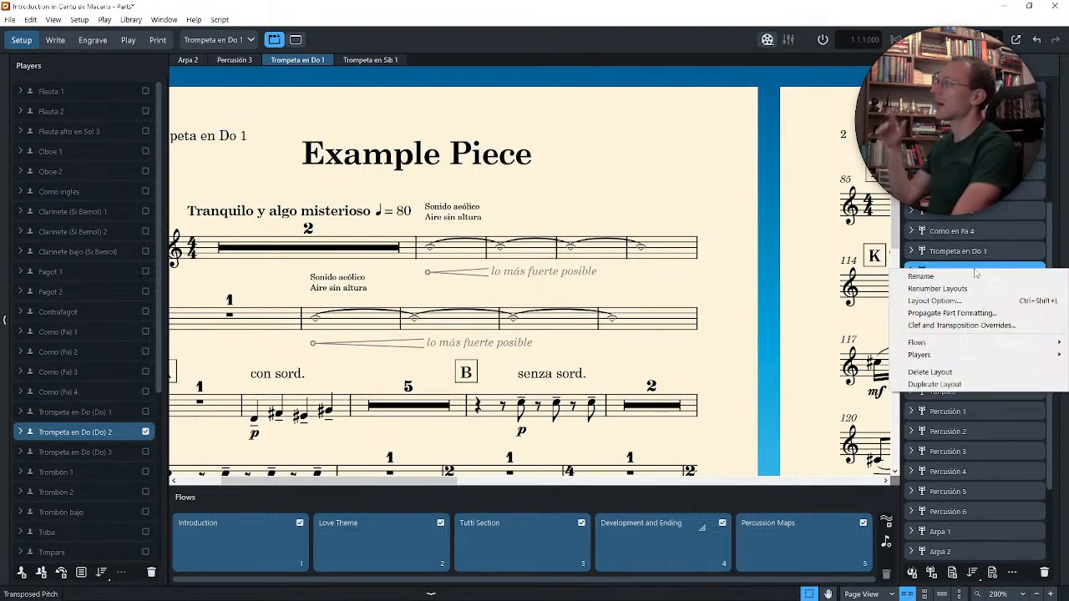
pyautogui.click(947, 384)
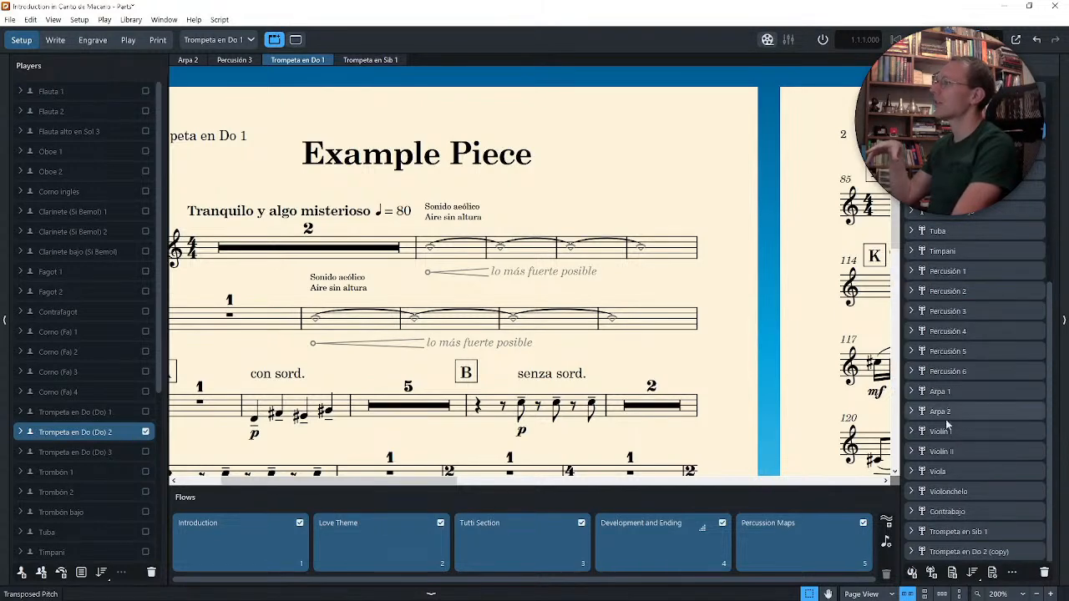
# Step: Override the transposition of the duplicated trumpet layout so that written middle C sounds as B3 at transposed pitch
pyautogui.rightClick(967, 553)
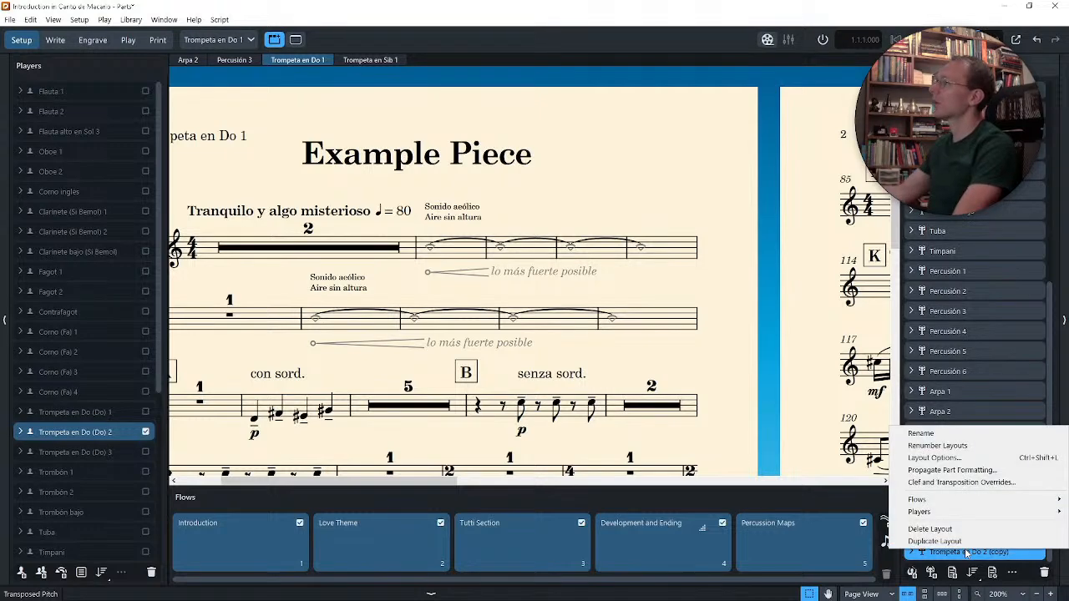
pyautogui.click(960, 483)
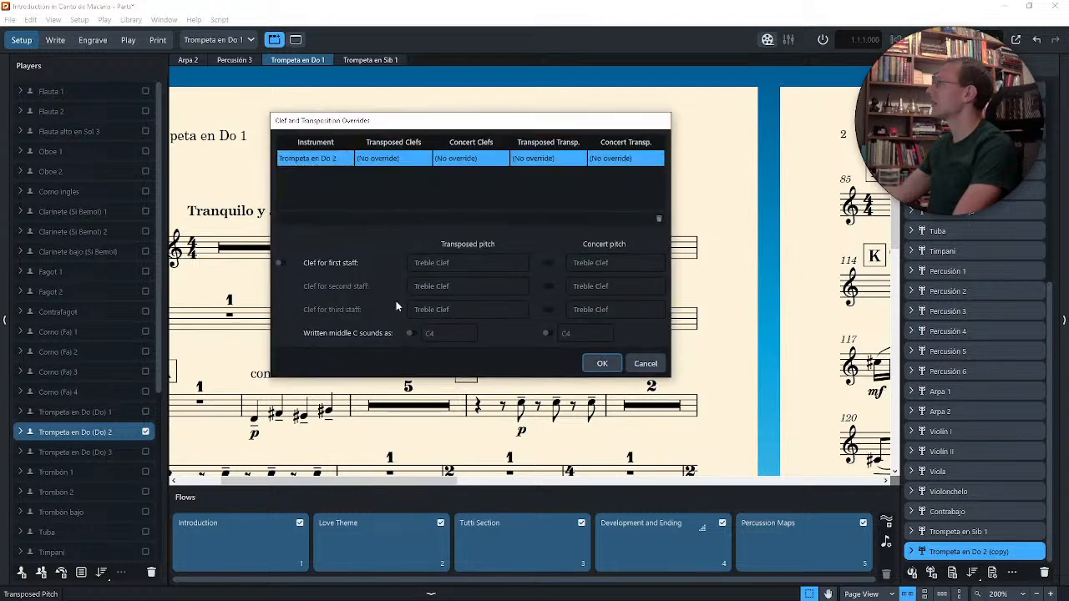
pyautogui.click(410, 334)
pyautogui.click(473, 338)
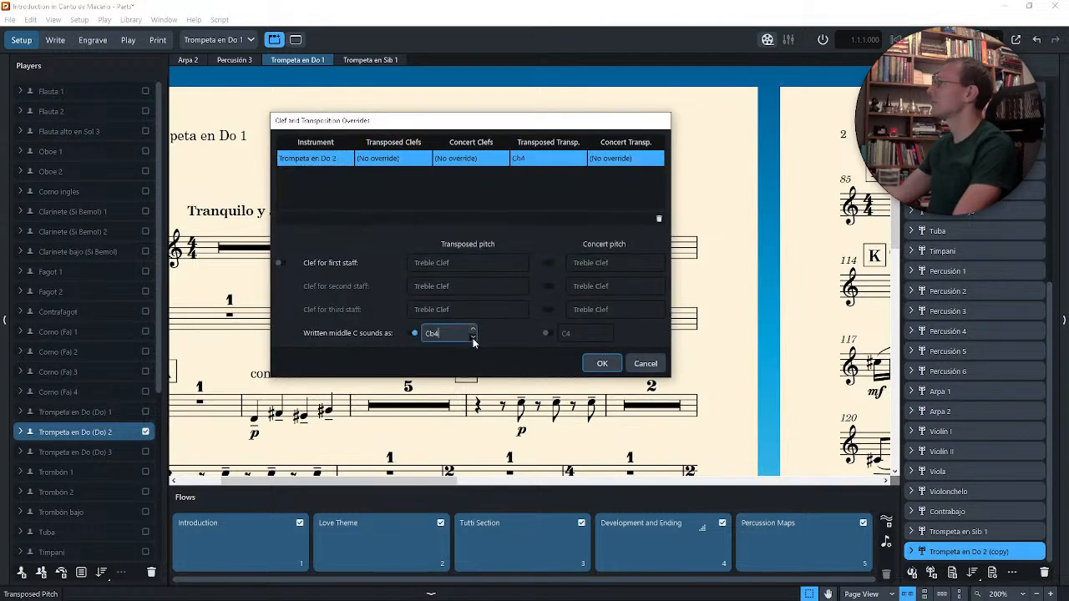
pyautogui.click(473, 338)
pyautogui.click(473, 338)
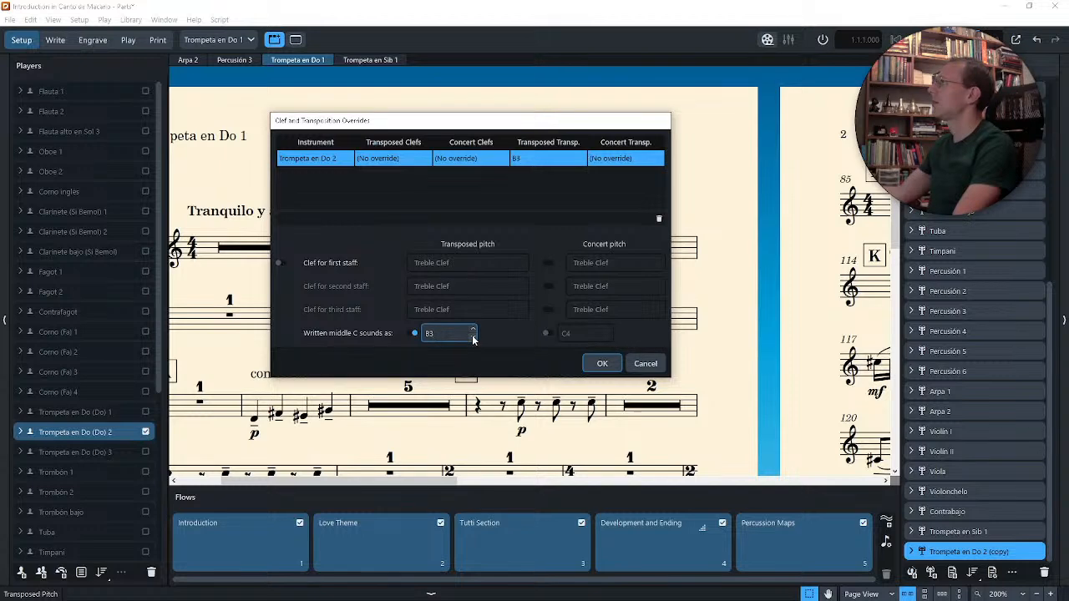
pyautogui.click(603, 363)
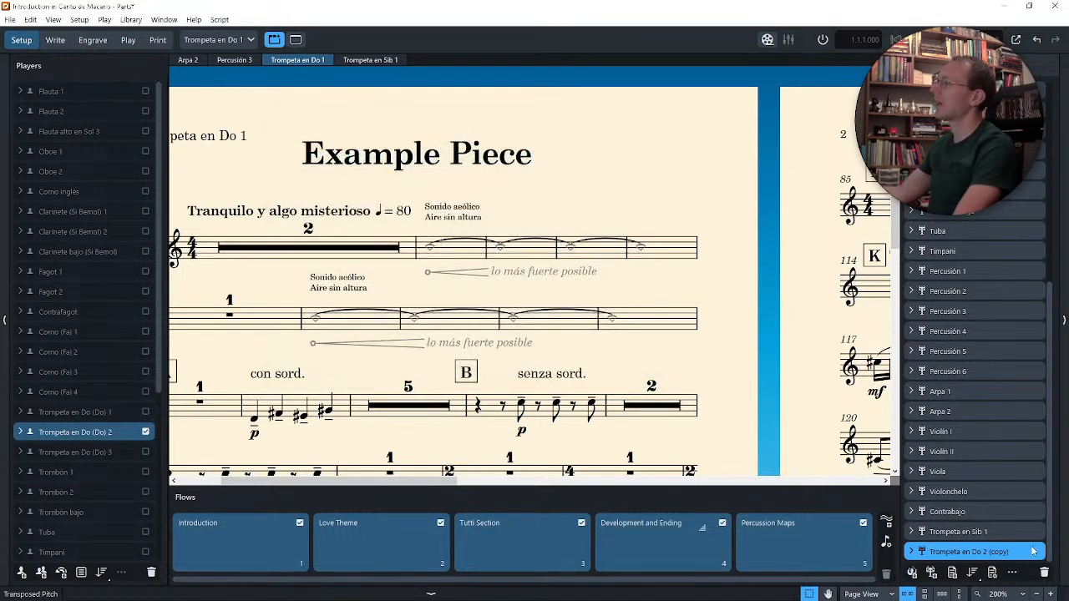
pyautogui.doubleClick(1008, 550)
pyautogui.press('Right')
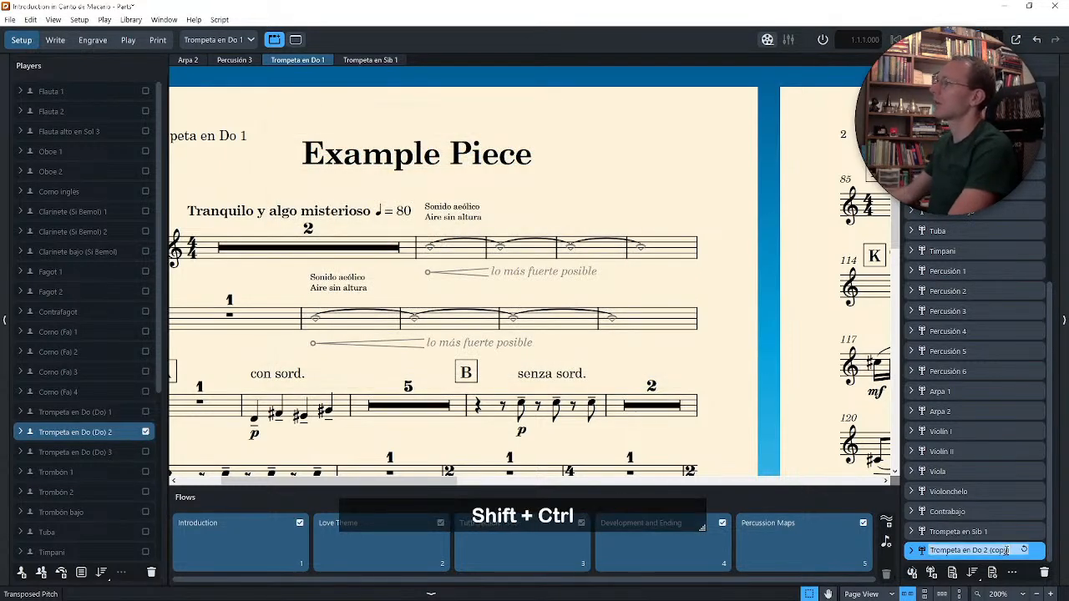
pyautogui.hotkey('ctrl', 'shift', 'Left')
pyautogui.hotkey('ctrl', 'shift', 'Left')
pyautogui.press('BackSpace')
pyautogui.hotkey('ctrl', 'Left')
pyautogui.press('Left')
pyautogui.hotkey('ctrl', 'shift', 'Left')
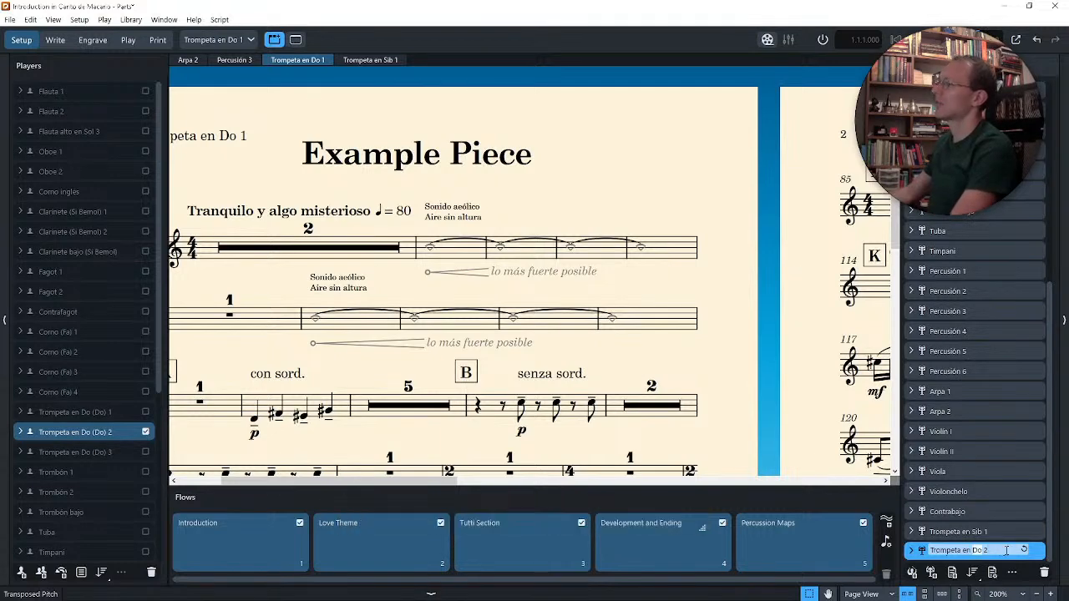
pyautogui.write('Si')
pyautogui.press('shift')
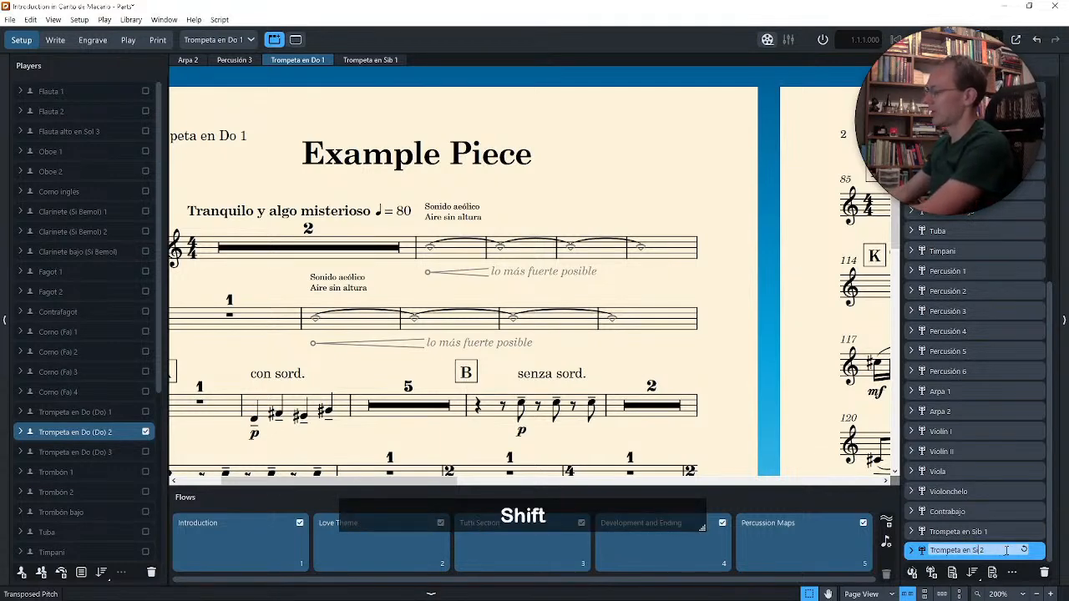
pyautogui.write('()')
pyautogui.press('Left')
pyautogui.write('@')
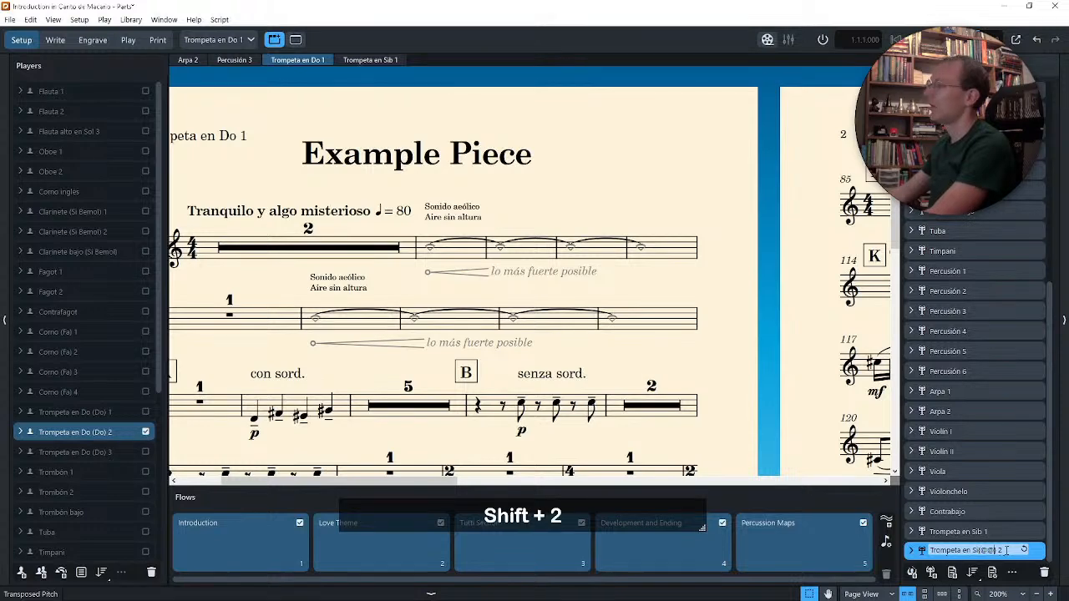
pyautogui.press('Left')
pyautogui.write('flat')
pyautogui.press('Return')
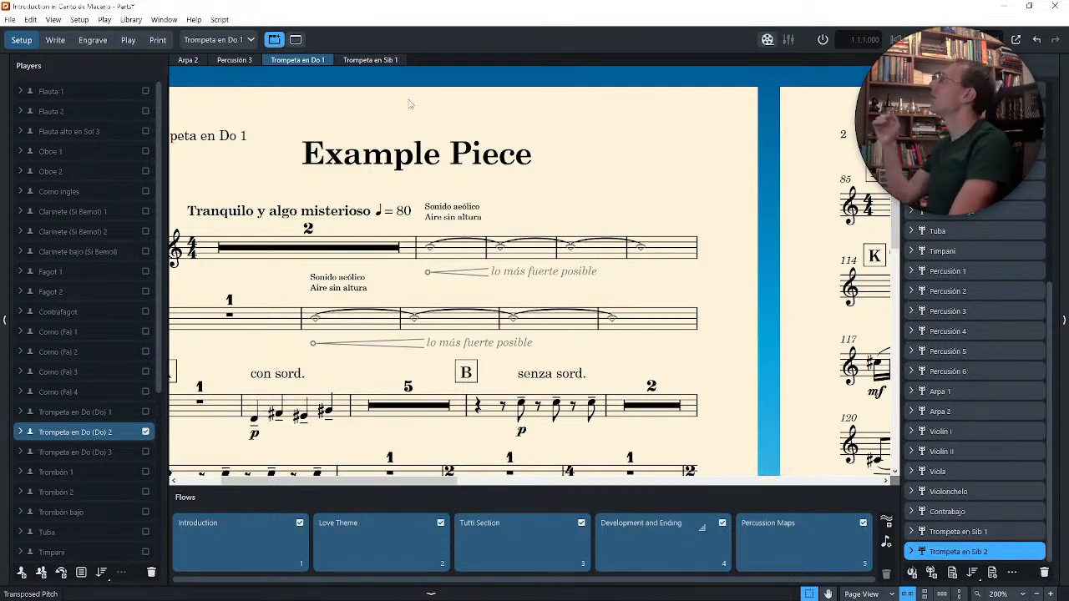
# Step: Return to Write mode and open the Trompeta en Si♭ 2 layout in a new tab
pyautogui.click(62, 43)
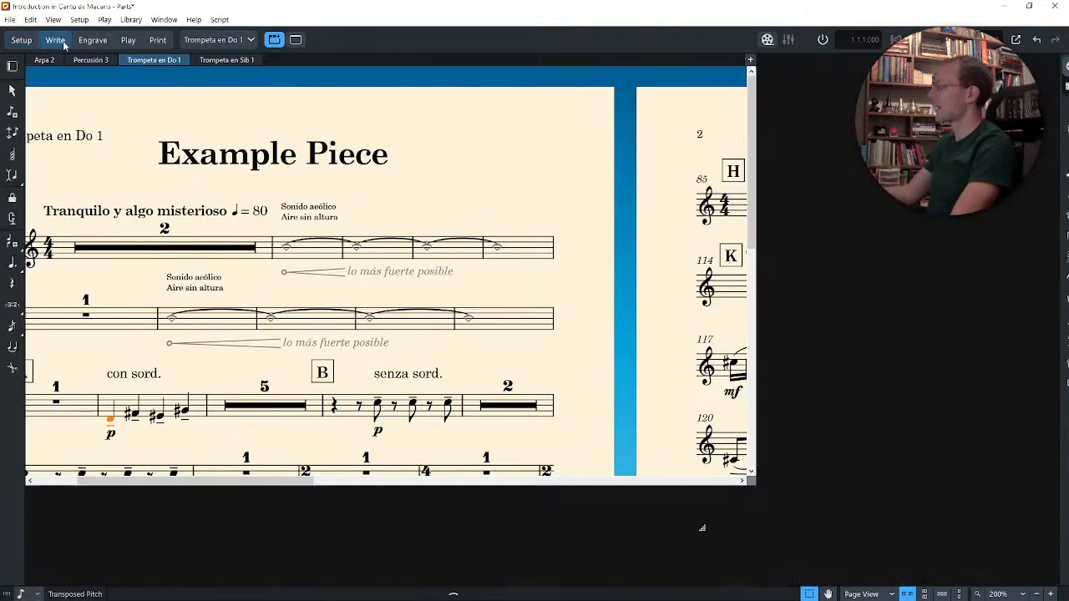
pyautogui.hotkey('ctrl', 't')
pyautogui.scroll(-5, 144, 429)
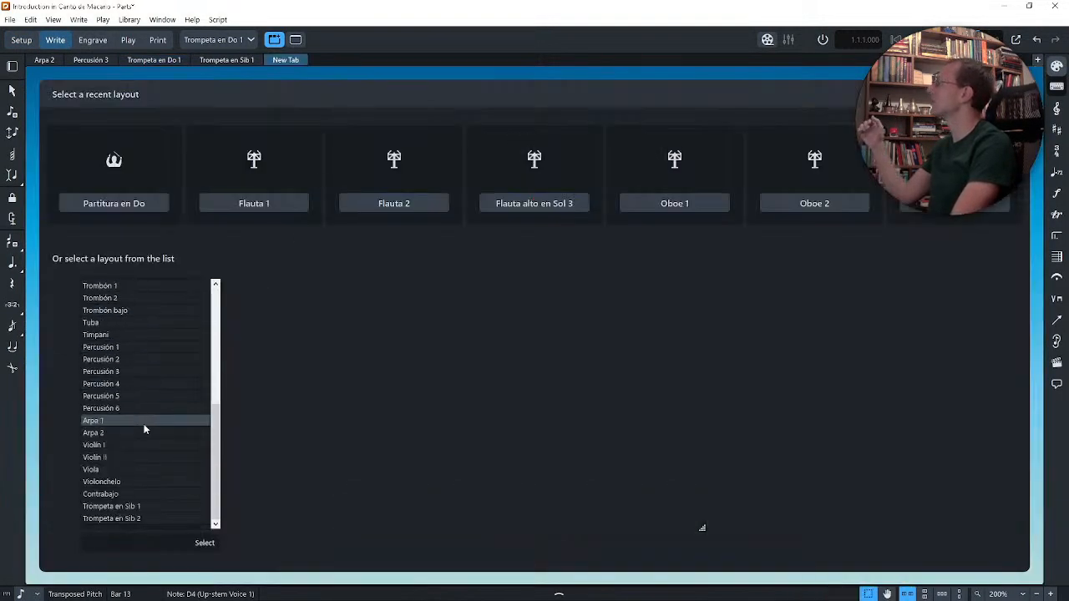
pyautogui.doubleClick(133, 518)
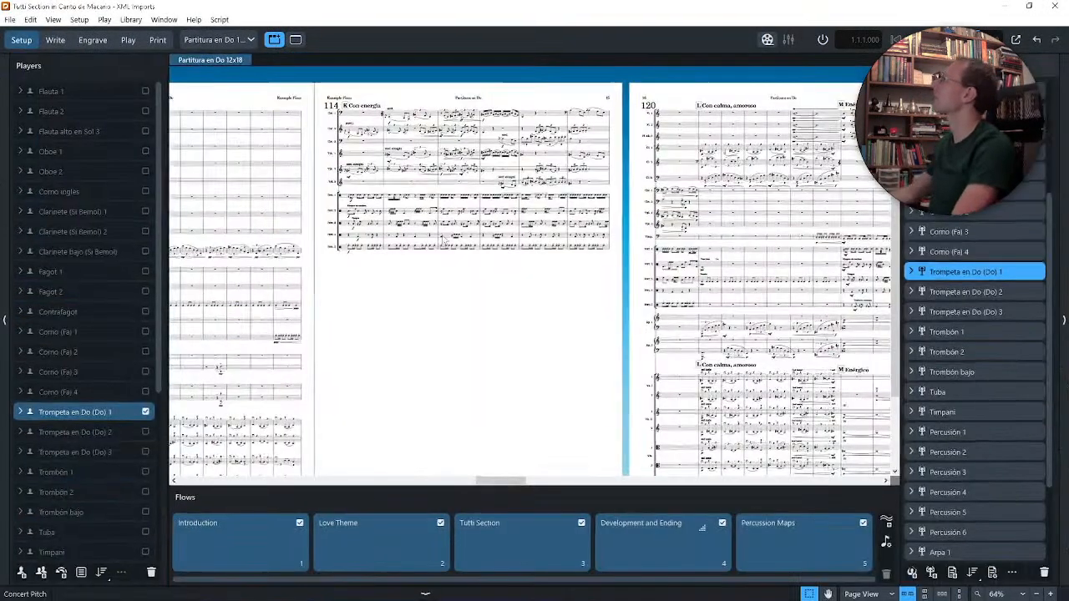
# Step: In the XML Imports project, view Partitura en Do 12x18 in Write mode and examine the Distribución de la Percusión chart on the instrumentation page
pyautogui.click(55, 40)
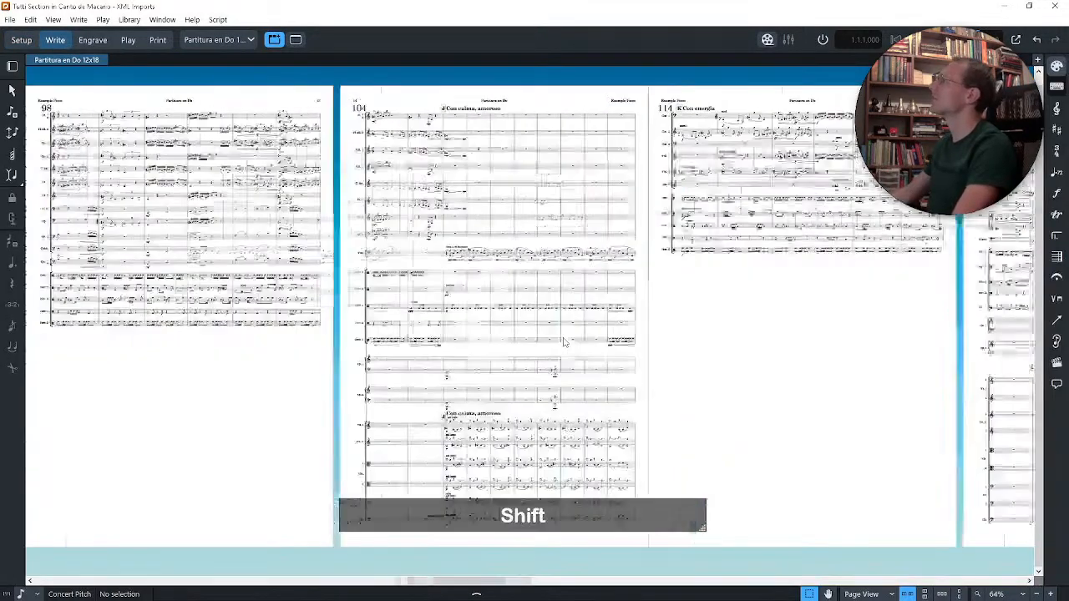
pyautogui.hscroll(10, 570, 341)
pyautogui.hscroll(-15, 570, 340)
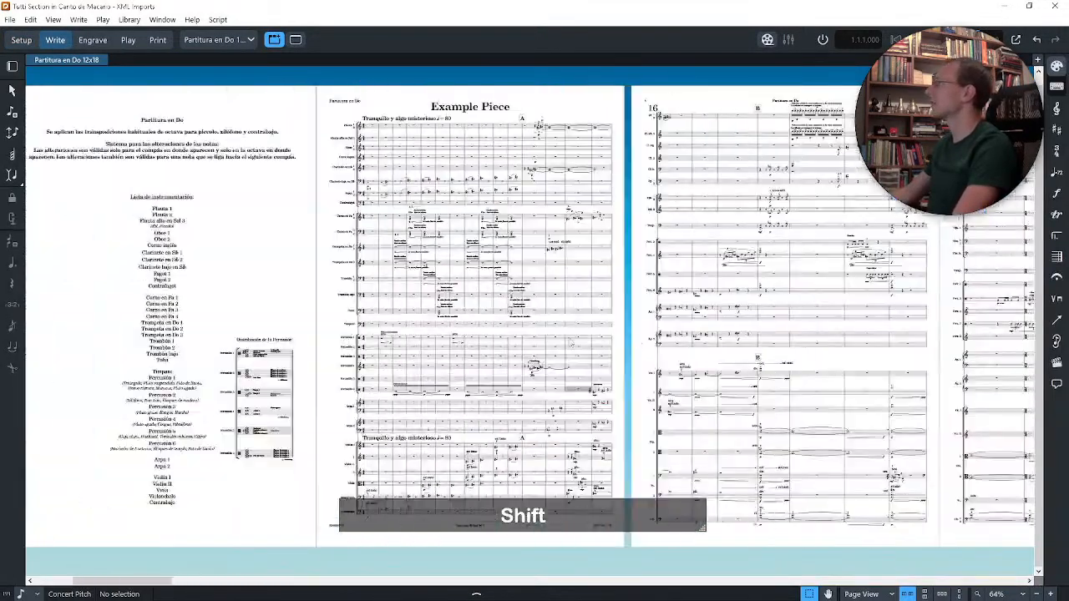
pyautogui.hscroll(2, 510, 370)
pyautogui.scroll(8, 510, 370)
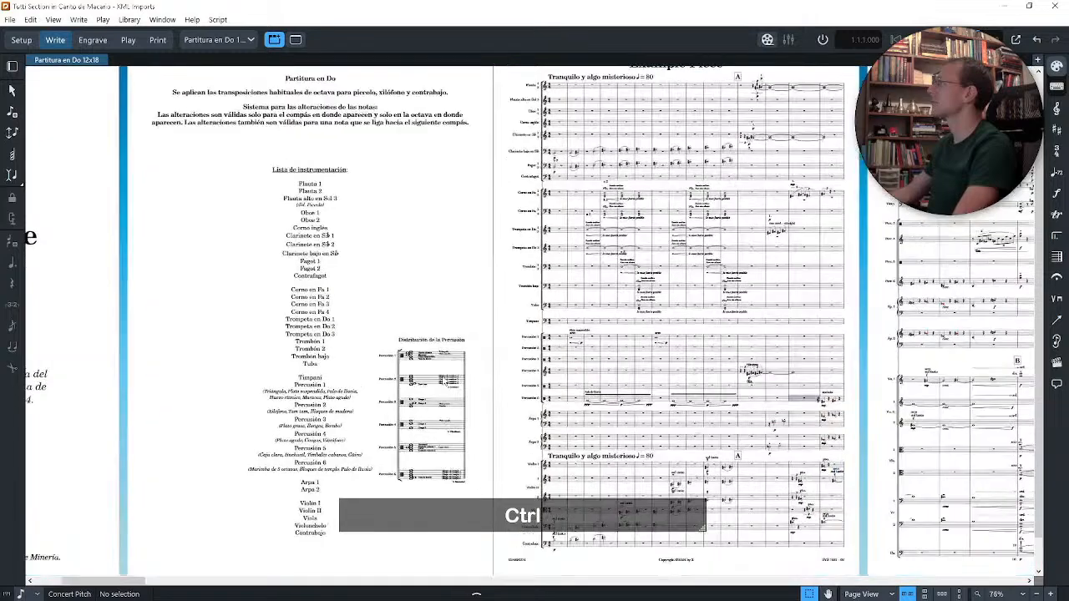
pyautogui.scroll(2, 444, 380)
pyautogui.hscroll(-3, 444, 381)
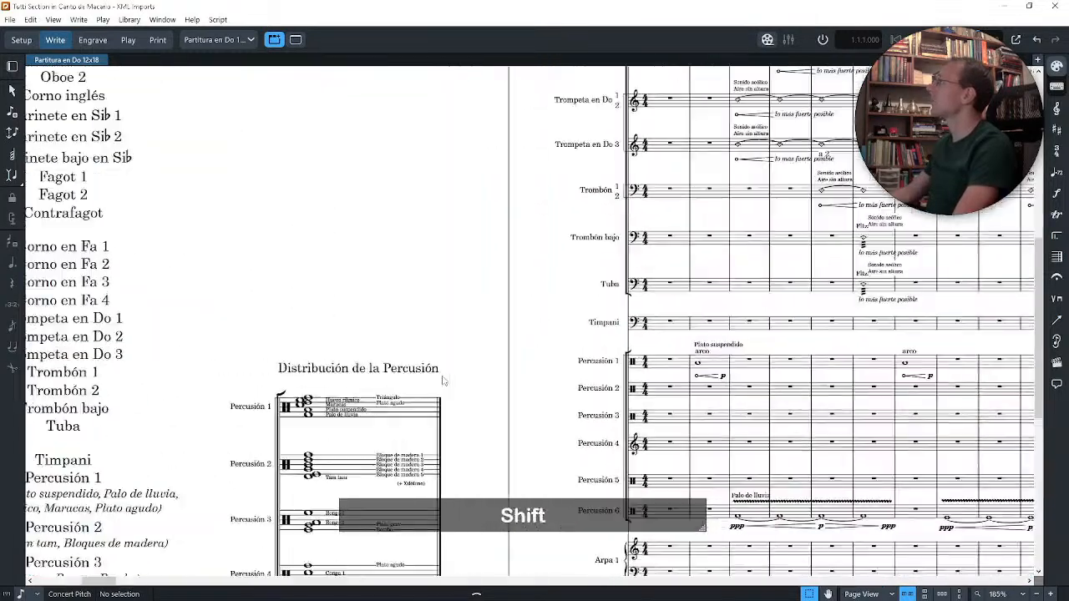
pyautogui.scroll(-3, 443, 382)
pyautogui.scroll(-3, 444, 382)
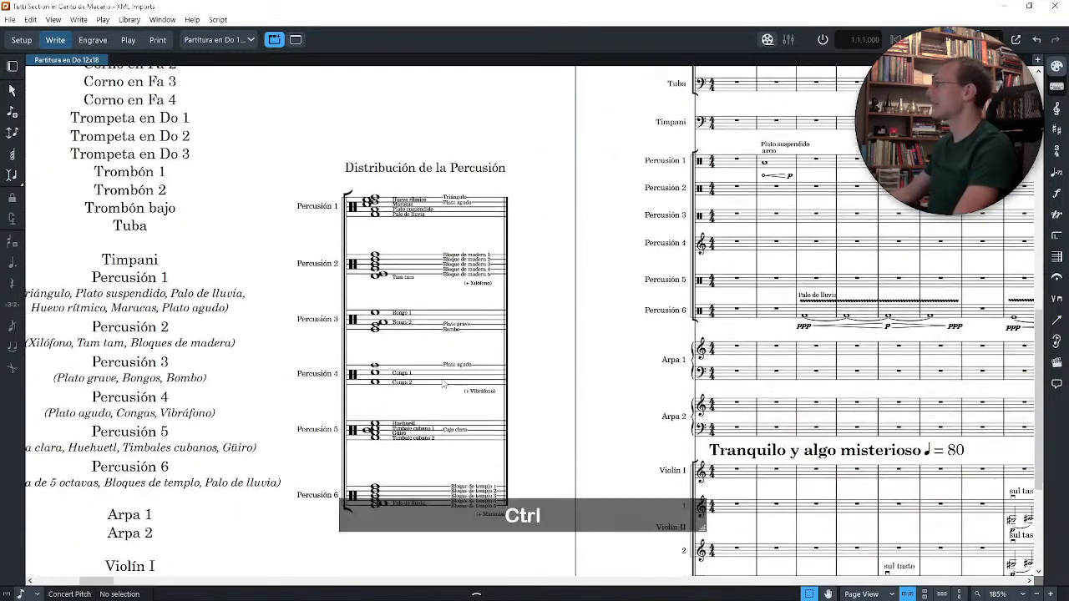
pyautogui.scroll(2, 444, 383)
pyautogui.scroll(1, 443, 383)
pyautogui.hscroll(-3, 443, 382)
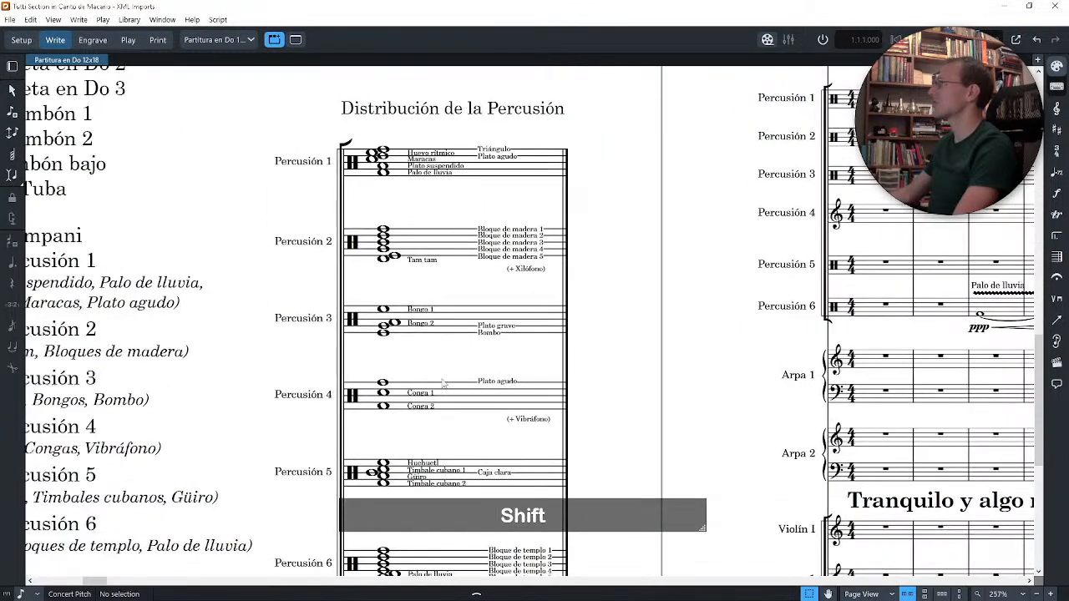
pyautogui.scroll(-1, 442, 382)
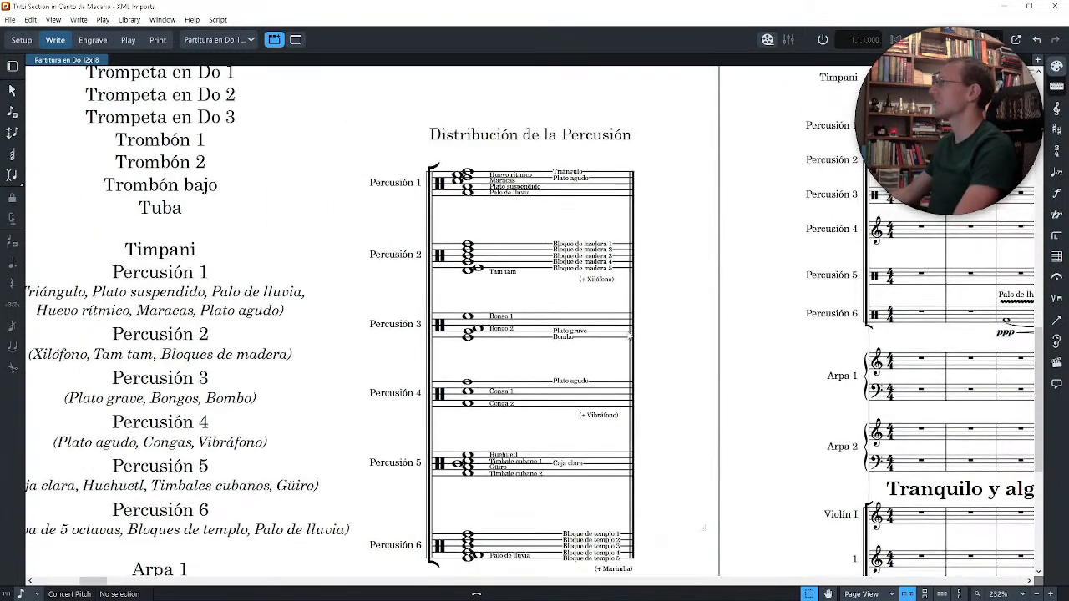
pyautogui.scroll(-1, 683, 338)
pyautogui.scroll(-1, 683, 338)
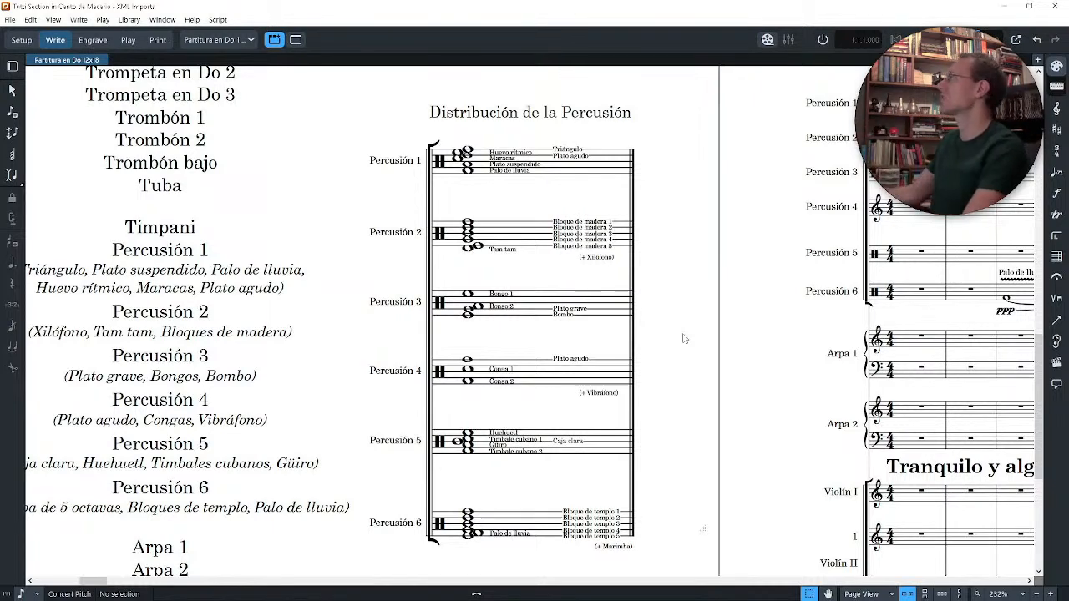
# Step: Change the top note of the Percusión 2 staff in the percussion chart to Diamond Noteheads
pyautogui.rightClick(471, 225)
pyautogui.moveTo(562, 330)
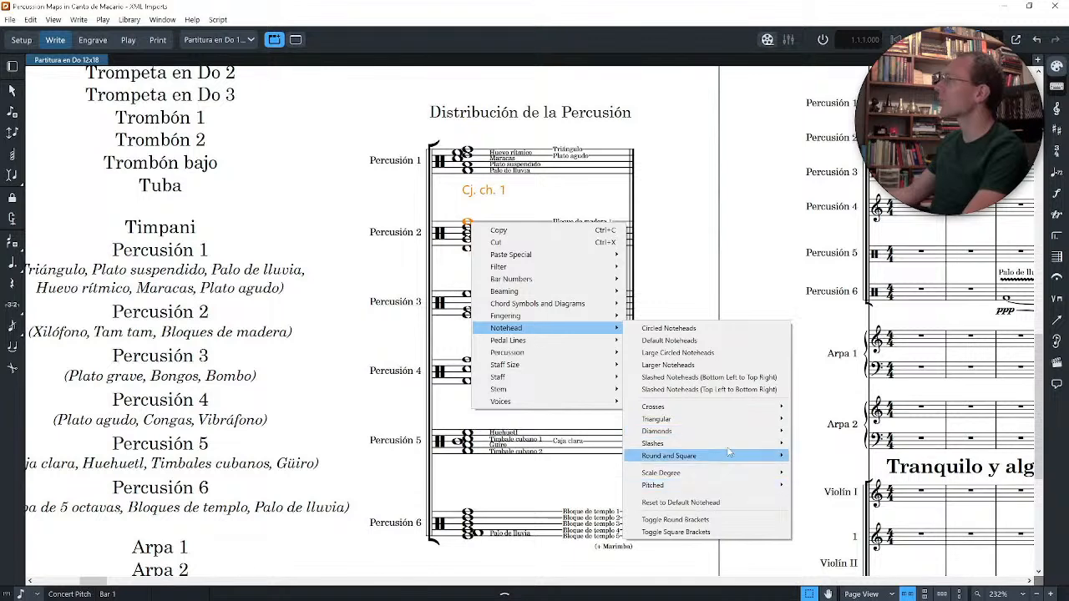
pyautogui.moveTo(731, 447)
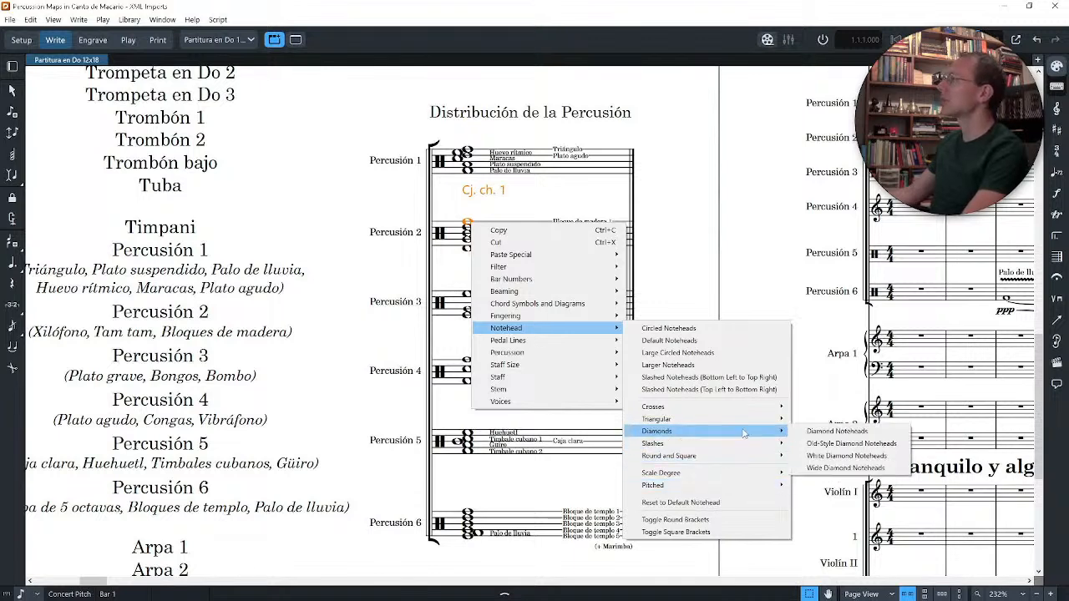
pyautogui.click(827, 431)
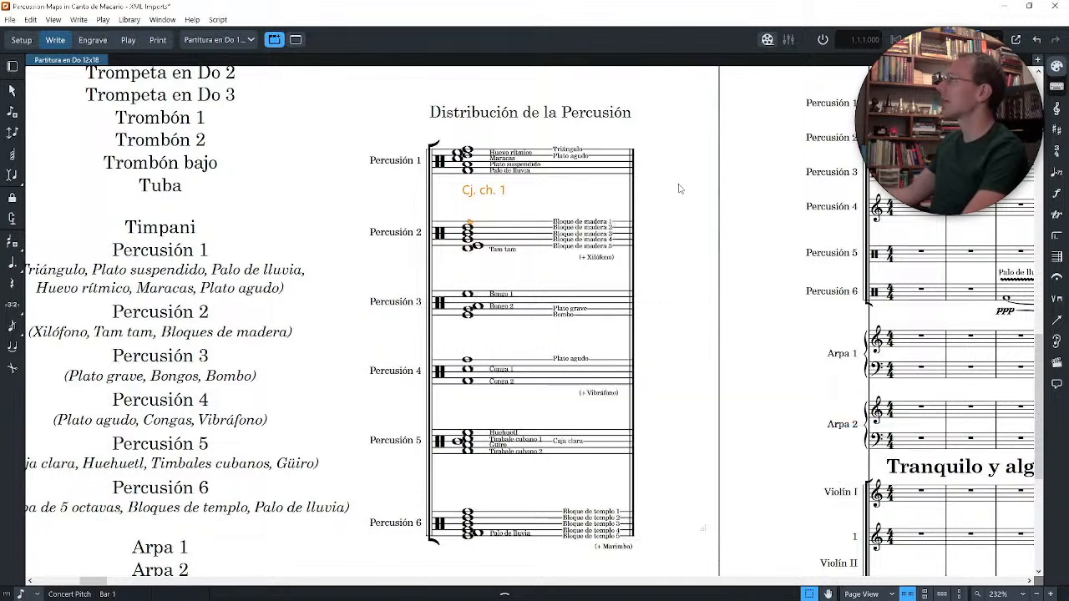
# Step: Undo the diamond notehead change on the Percusión 2 note and clear the selection
pyautogui.press('Escape')
pyautogui.hotkey('ctrl', 'z')
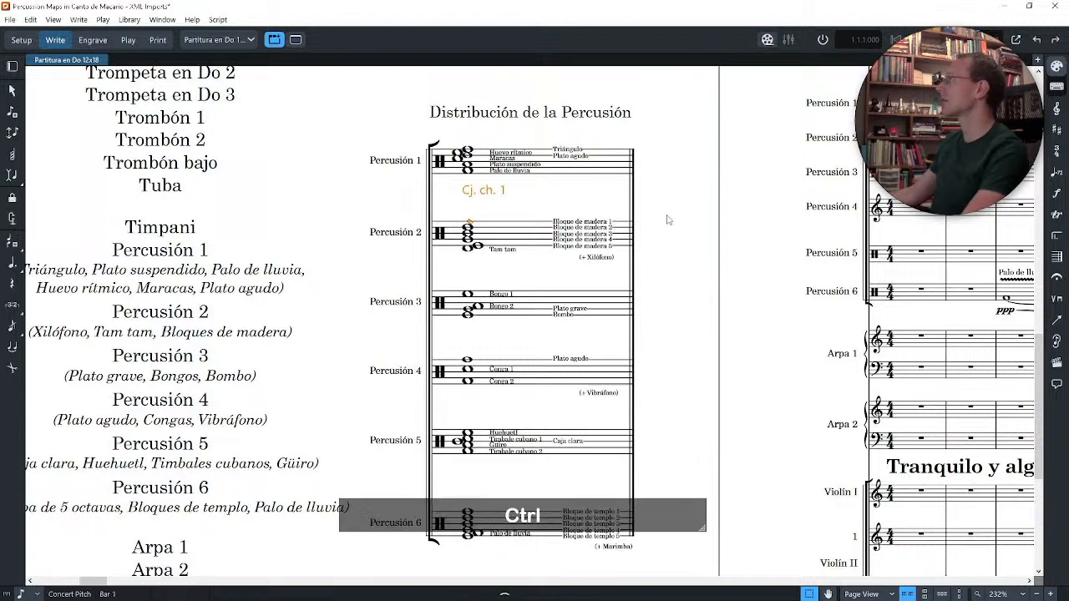
pyautogui.hotkey('ctrl', 'z')
pyautogui.press('Escape')
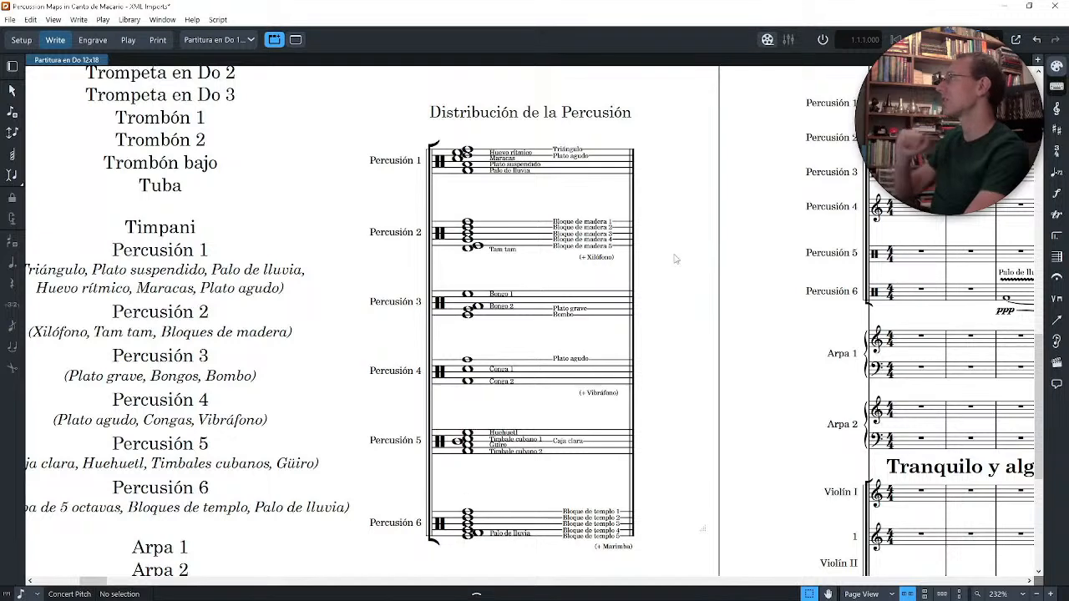
pyautogui.press('ctrl')
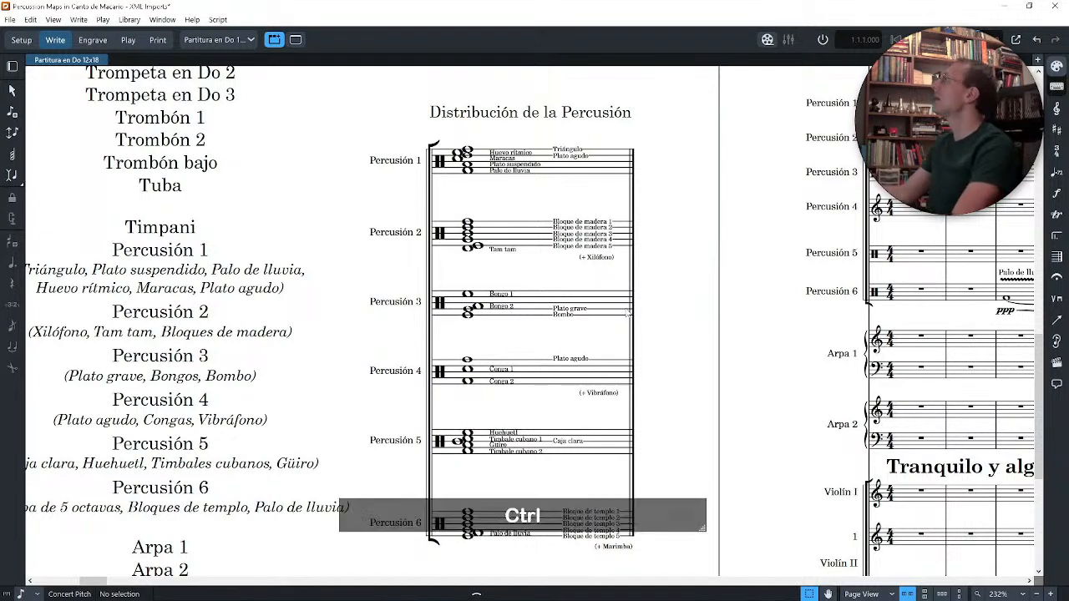
pyautogui.scroll(-3, 628, 313)
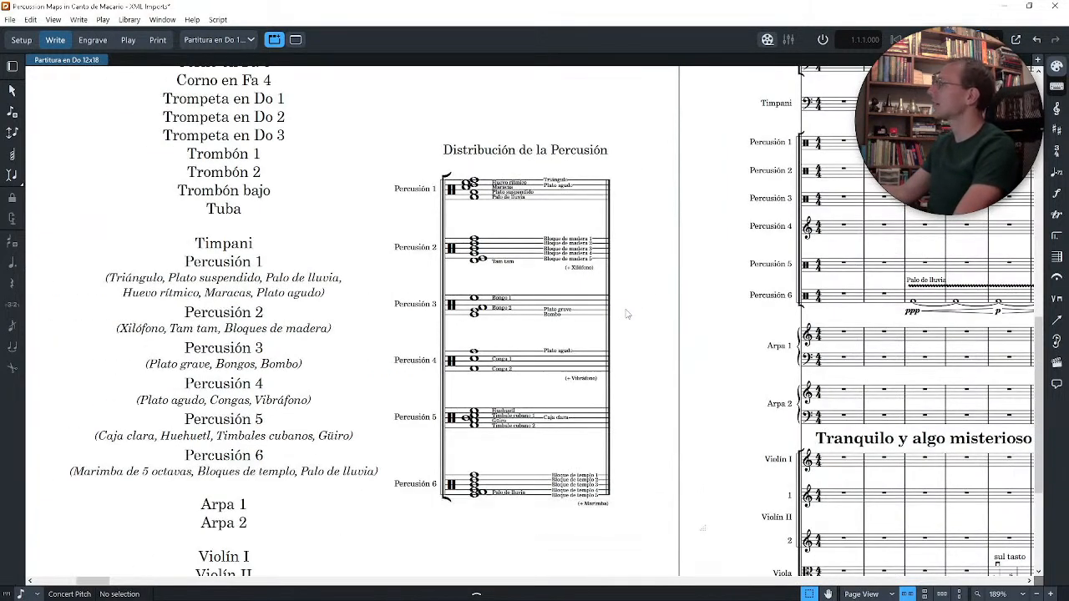
pyautogui.scroll(-1, 627, 314)
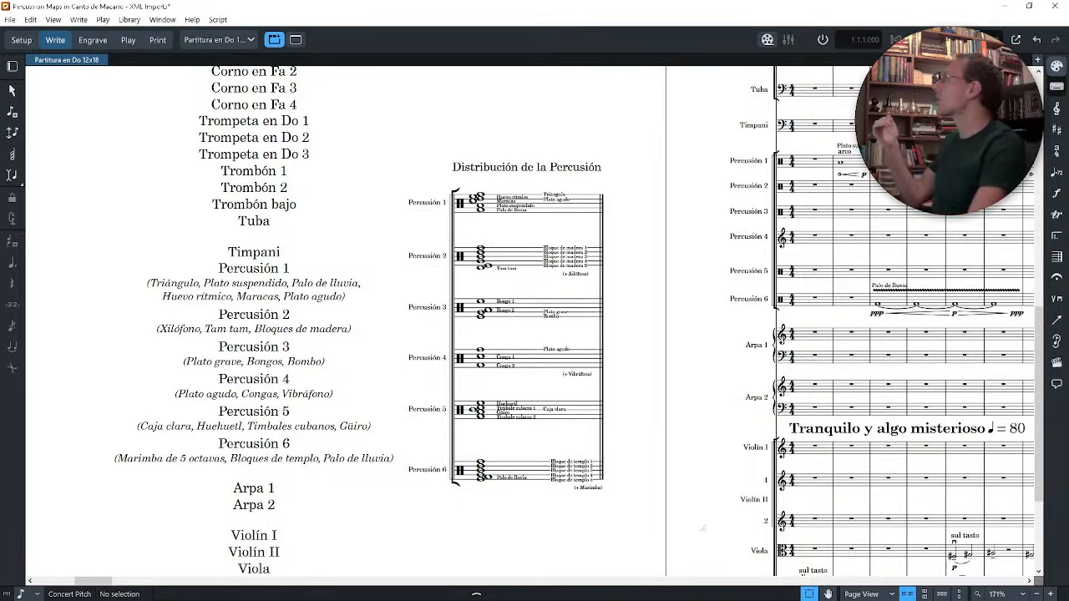
# Step: Look through the Band and Chamber project templates and create a new empty project
pyautogui.click(10, 19)
pyautogui.moveTo(79, 46)
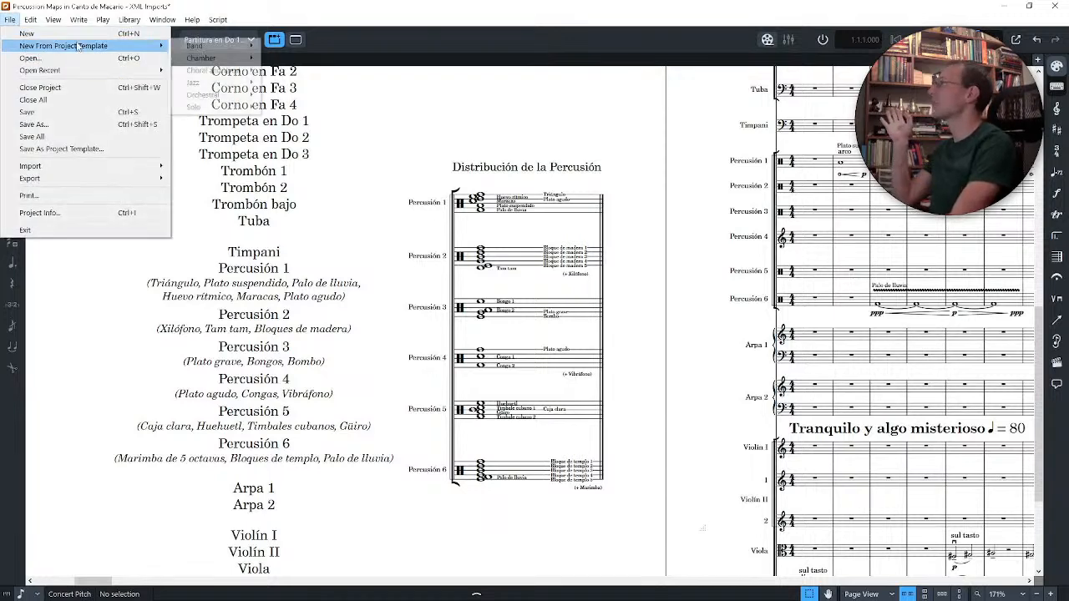
pyautogui.moveTo(206, 47)
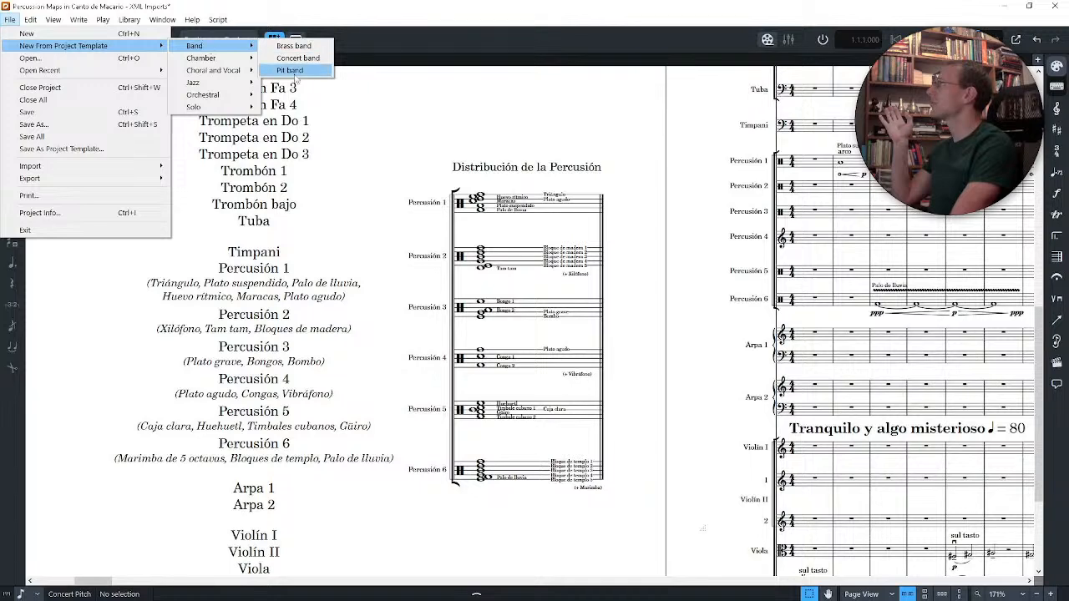
pyautogui.moveTo(245, 60)
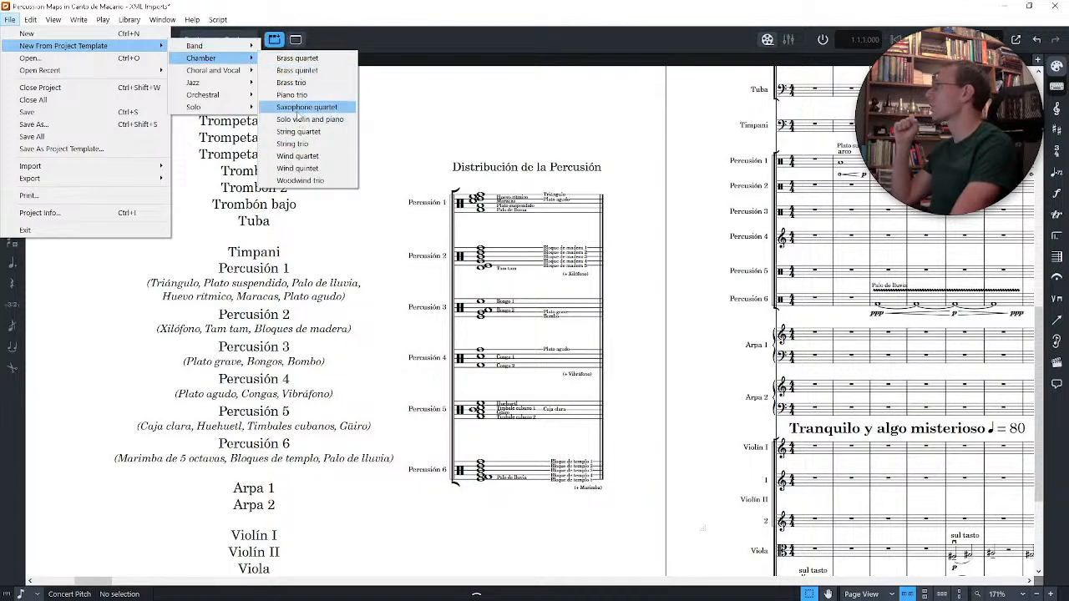
pyautogui.moveTo(191, 85)
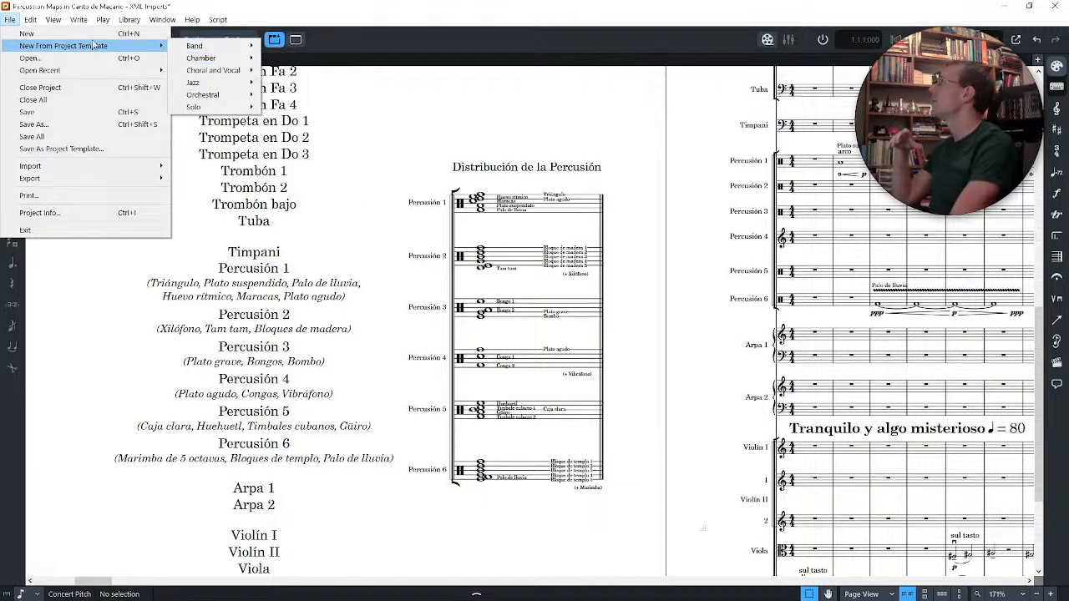
pyautogui.press('Escape')
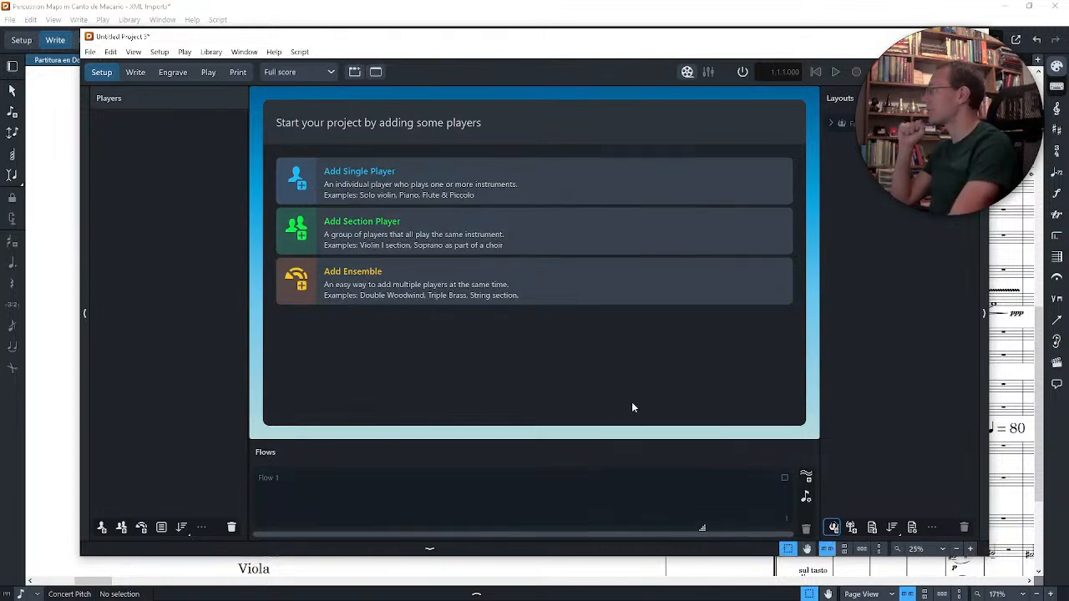
# Step: Add a single player with the Flute instrument to the empty project
pyautogui.click(362, 176)
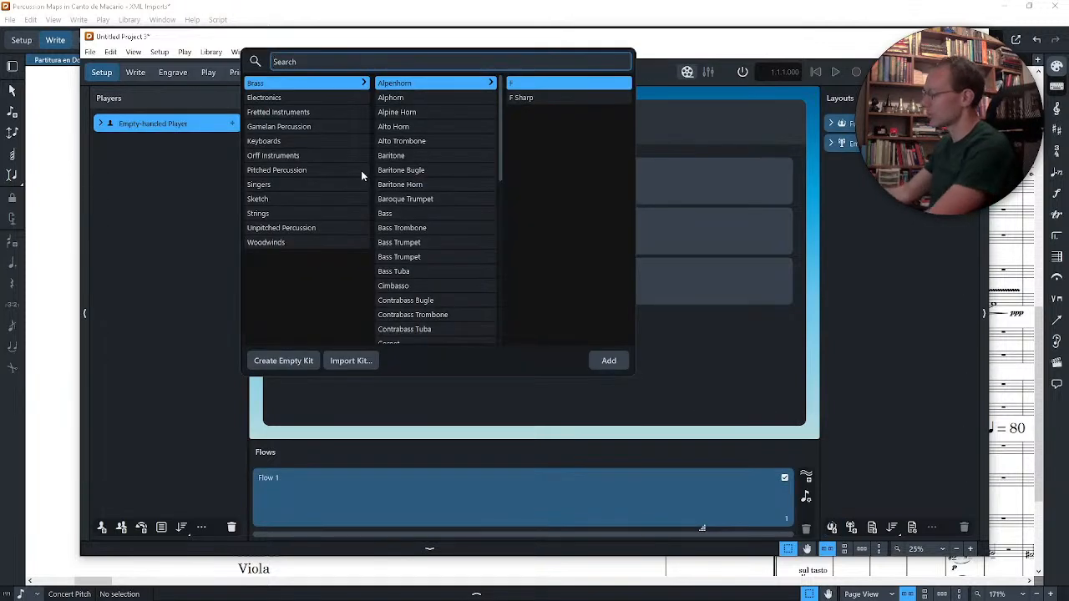
pyautogui.write('Har')
pyautogui.press('BackSpace')
pyautogui.press('BackSpace')
pyautogui.press('BackSpace')
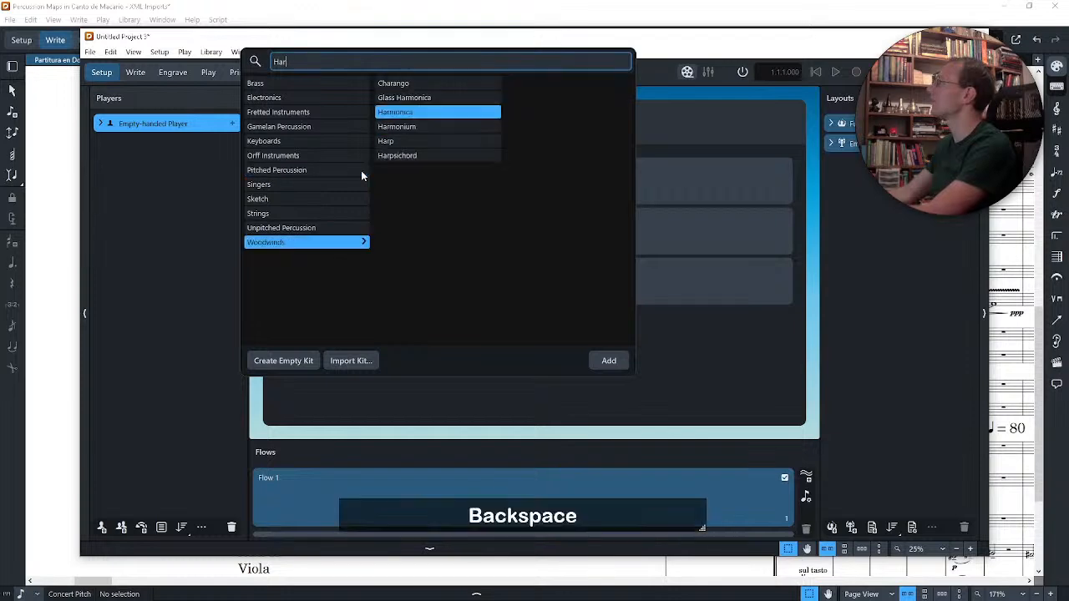
pyautogui.write('Flute')
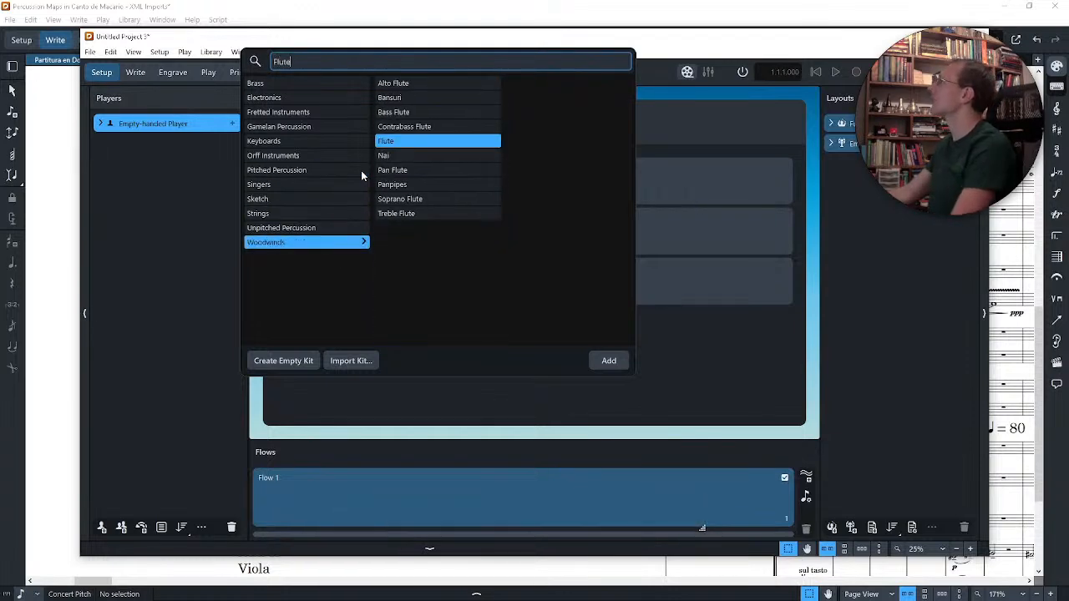
pyautogui.press('Return')
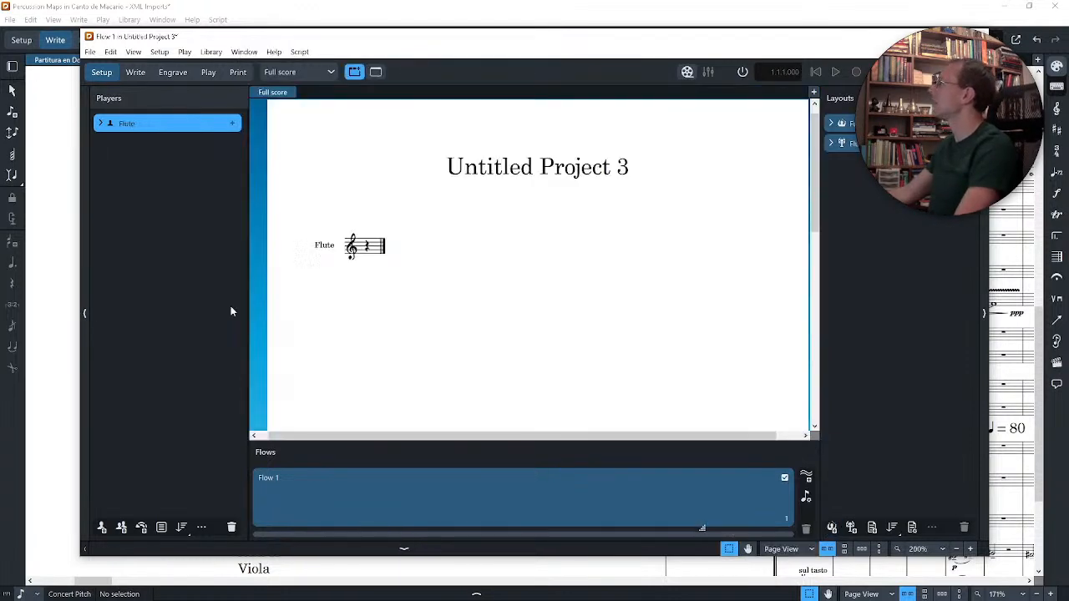
# Step: Add another single player with the Harp instrument
pyautogui.click(101, 527)
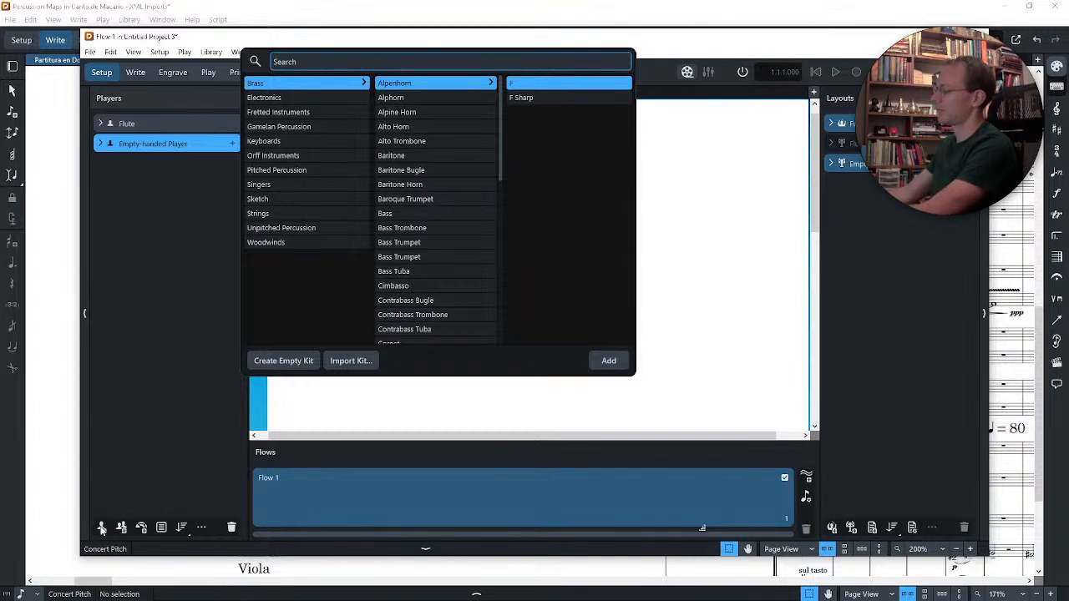
pyautogui.write('harp')
pyautogui.press('Return')
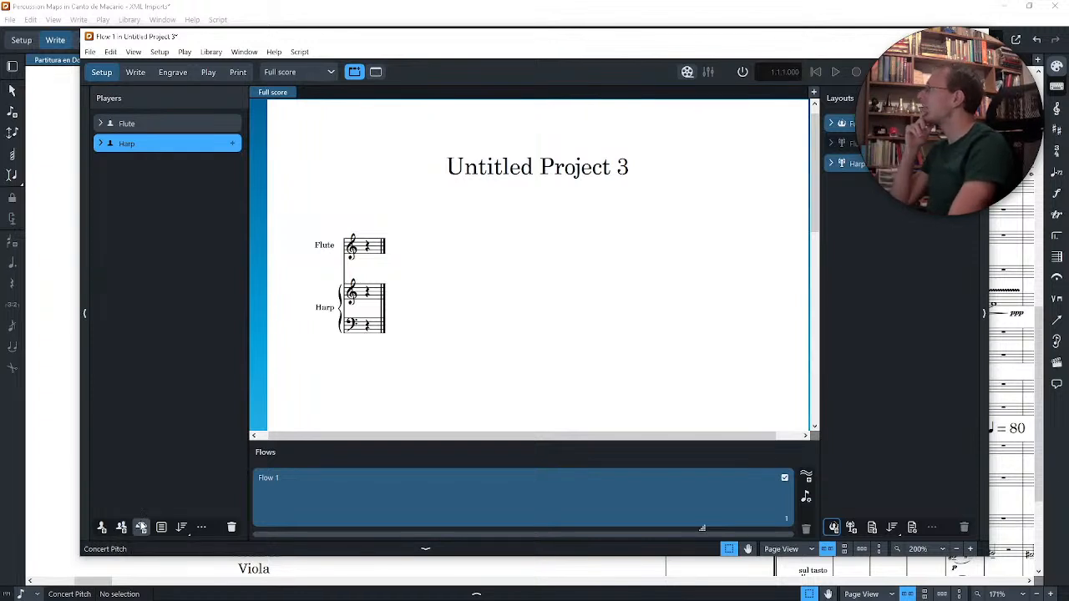
# Step: Add the preset strings ensemble String Section (No Bass) to the project
pyautogui.click(142, 529)
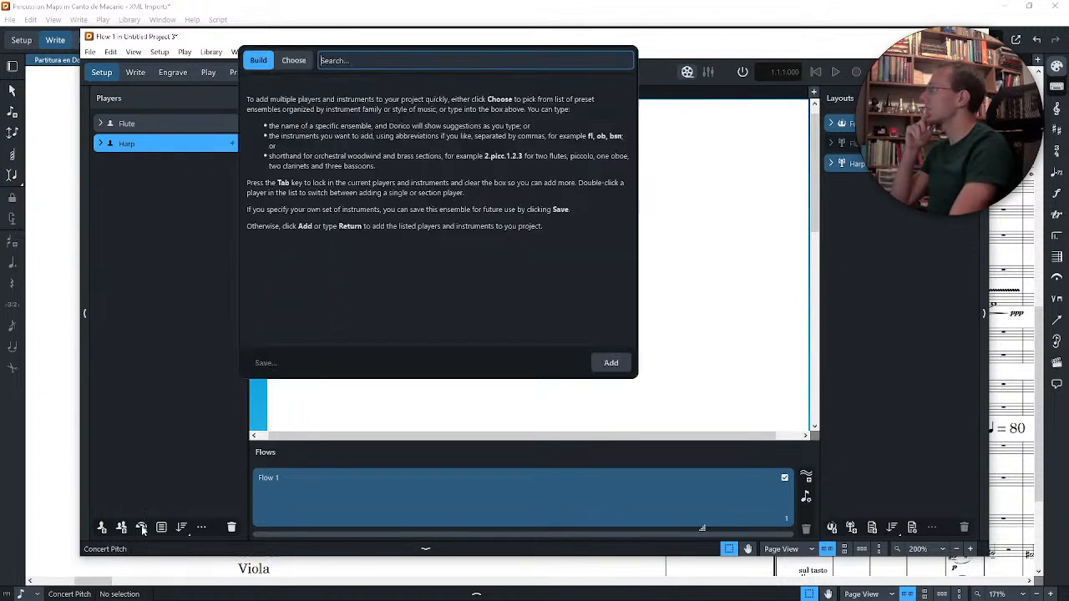
pyautogui.click(296, 61)
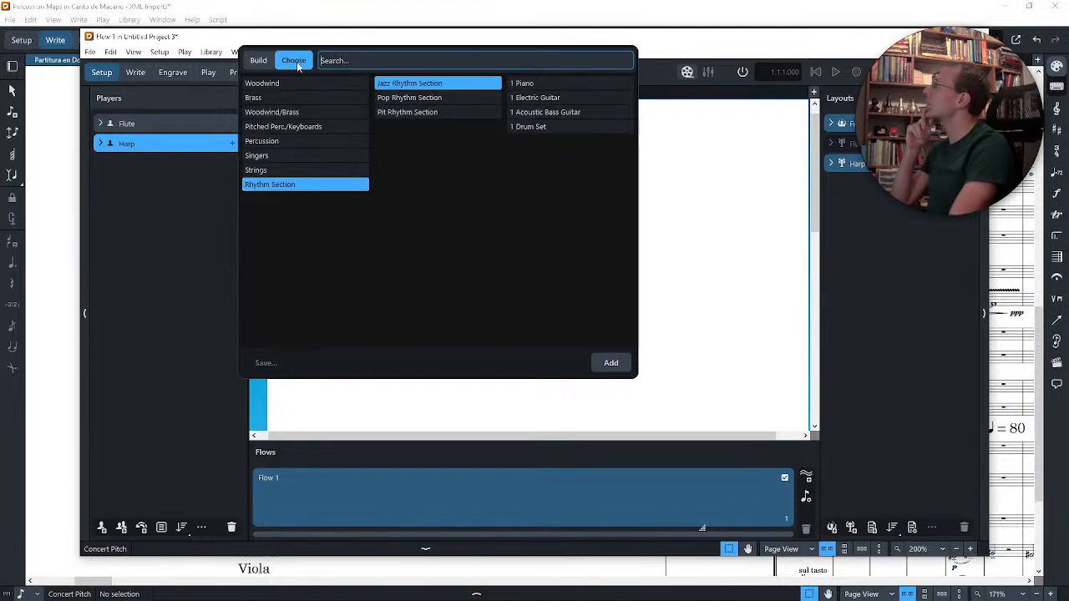
pyautogui.click(292, 171)
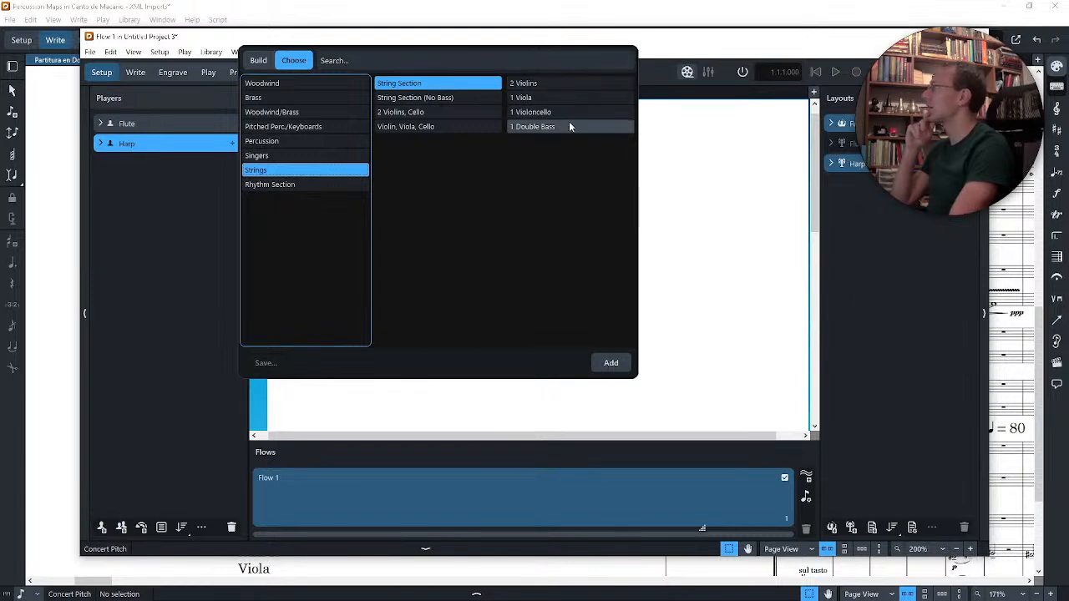
pyautogui.click(476, 100)
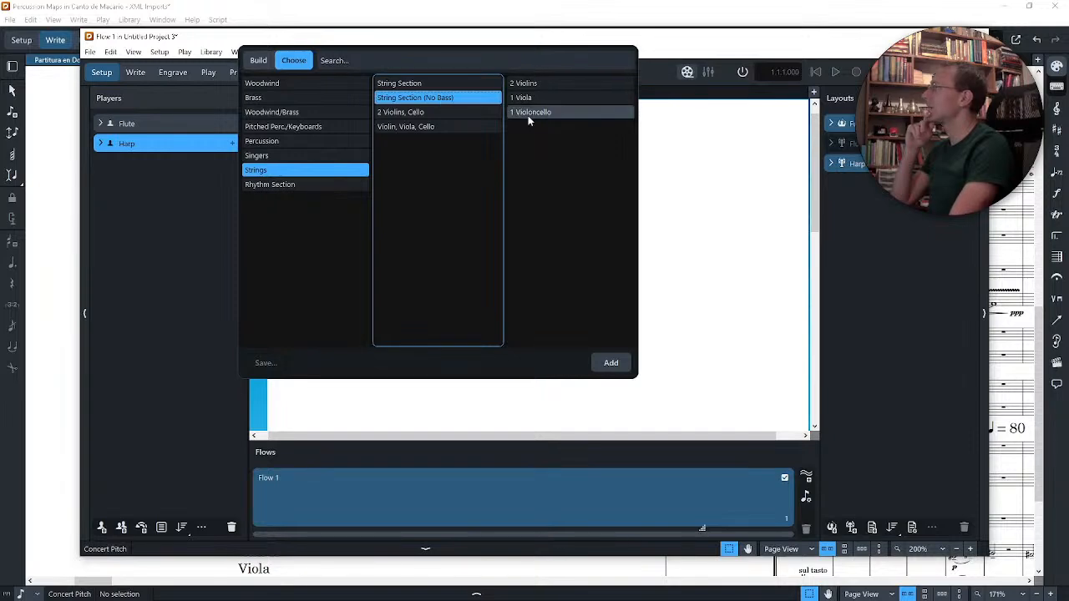
pyautogui.click(610, 363)
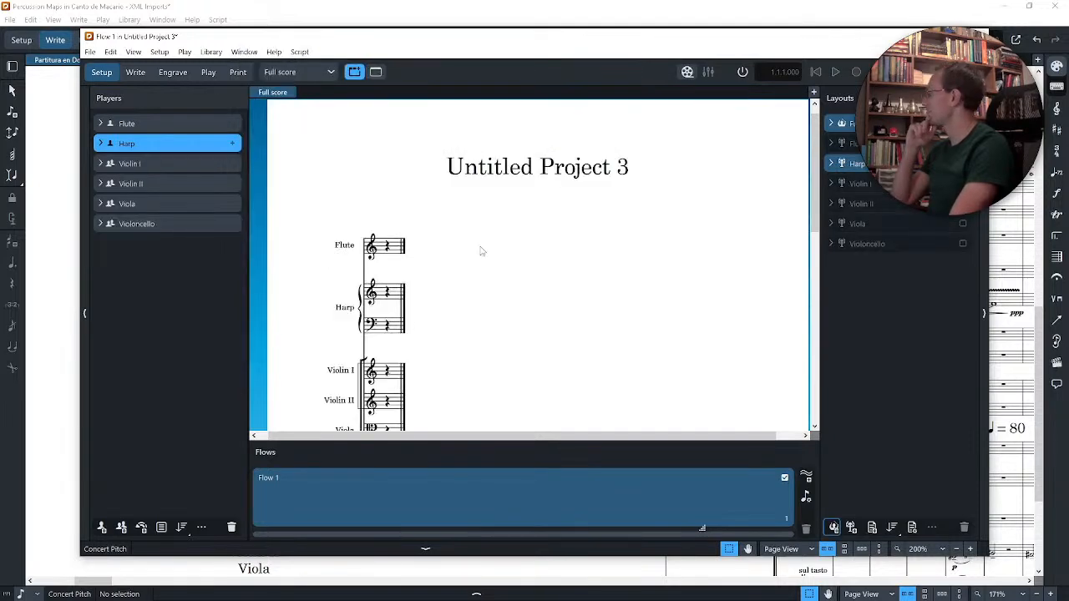
# Step: Maximize the new project's window and look over the full score in Setup mode
pyautogui.click(950, 36)
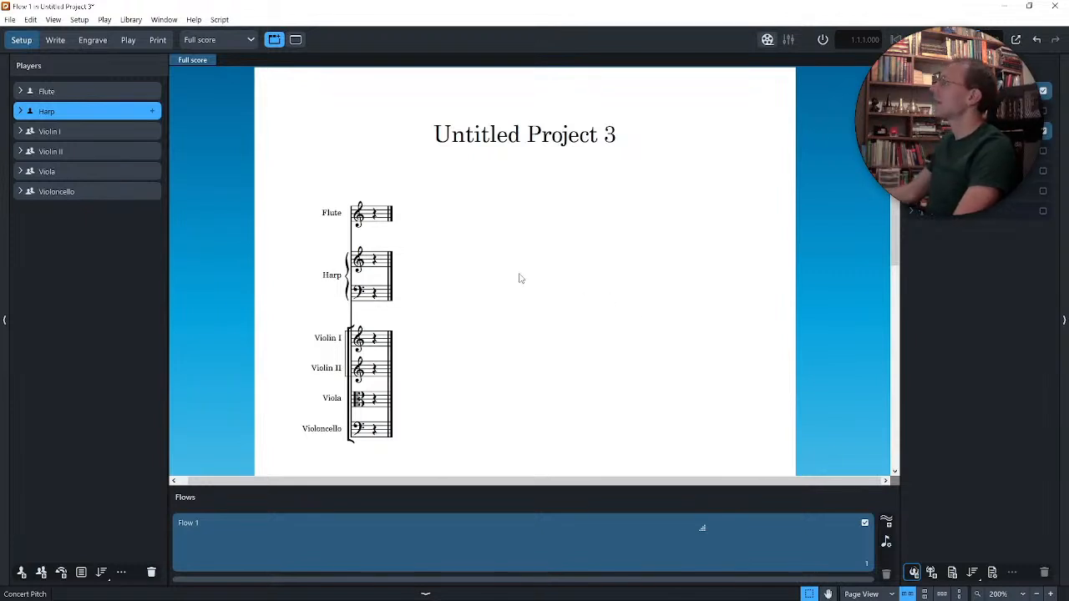
pyautogui.keyDown('ctrl'); pyautogui.scroll(-1, 491, 348); pyautogui.keyUp('ctrl')
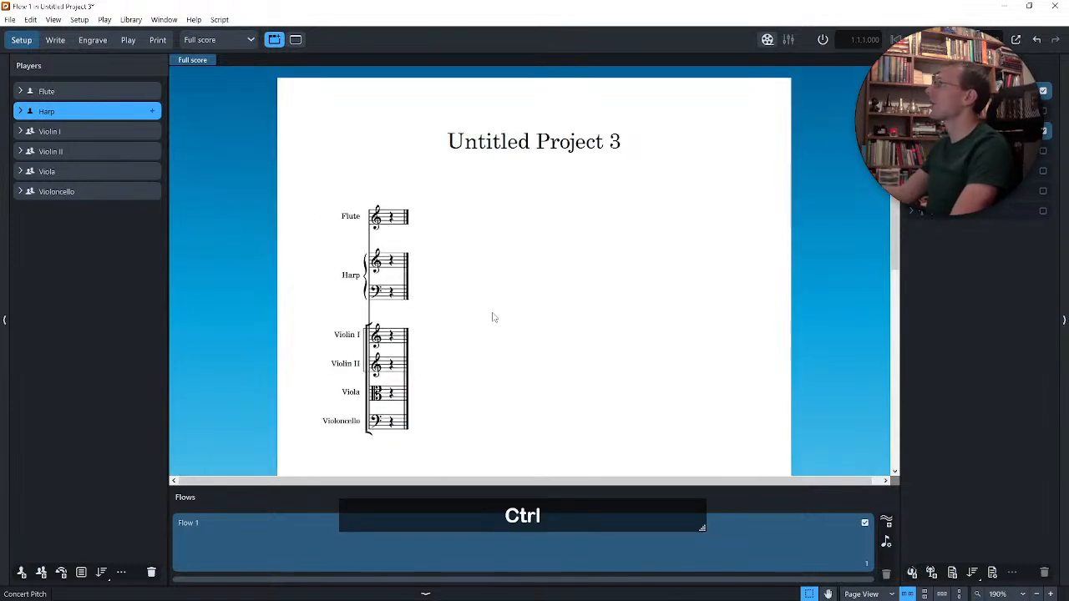
pyautogui.scroll(-3, 490, 320)
pyautogui.scroll(3, 491, 321)
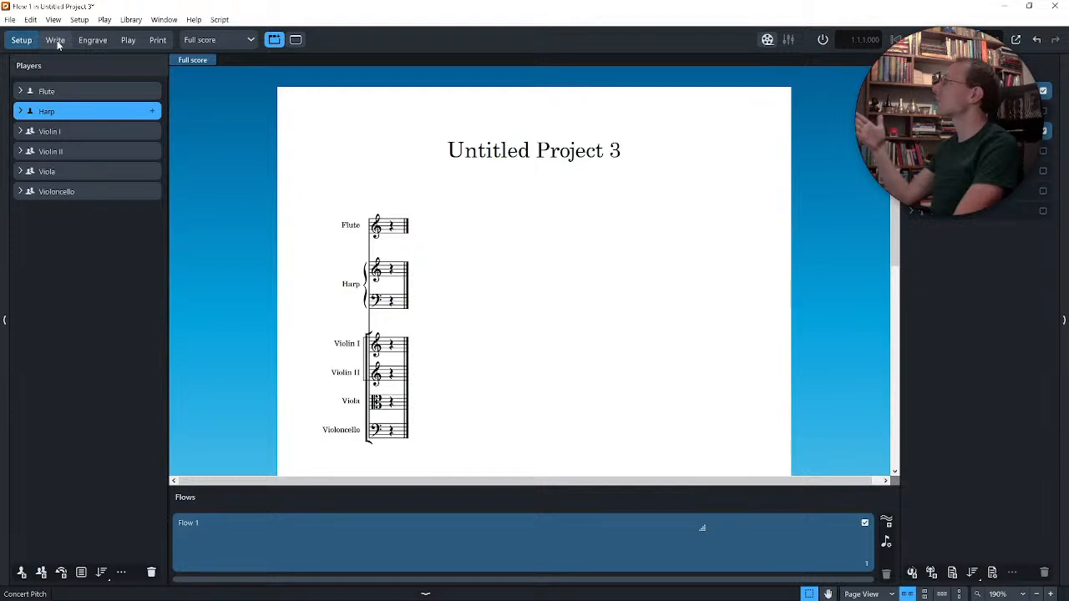
# Step: Show the score in Write mode, selecting the flute and upper harp rests, and view it in Engrave mode
pyautogui.click(55, 40)
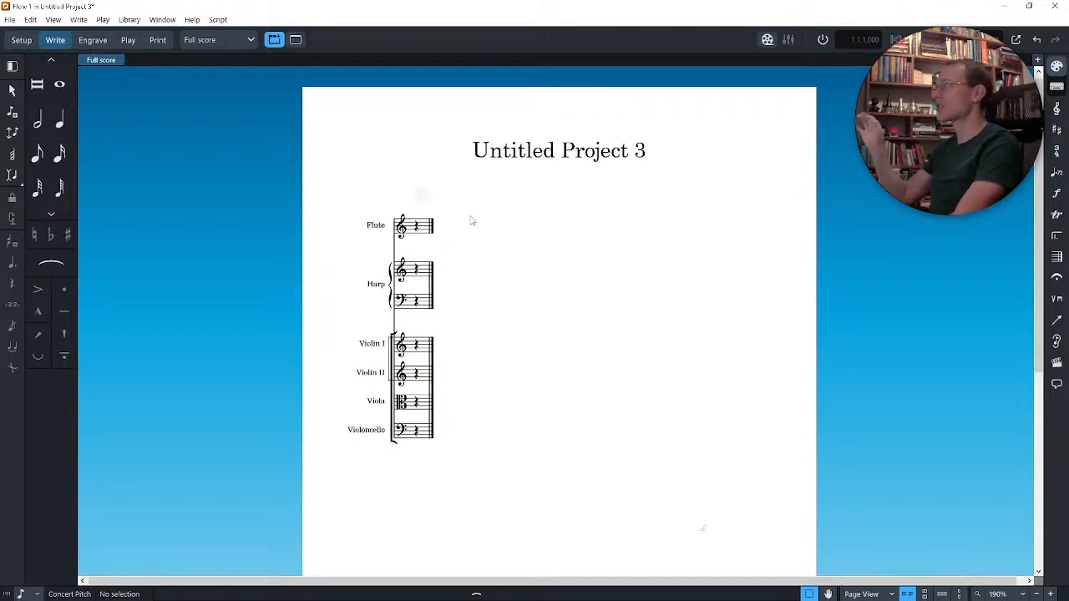
pyautogui.click(419, 229)
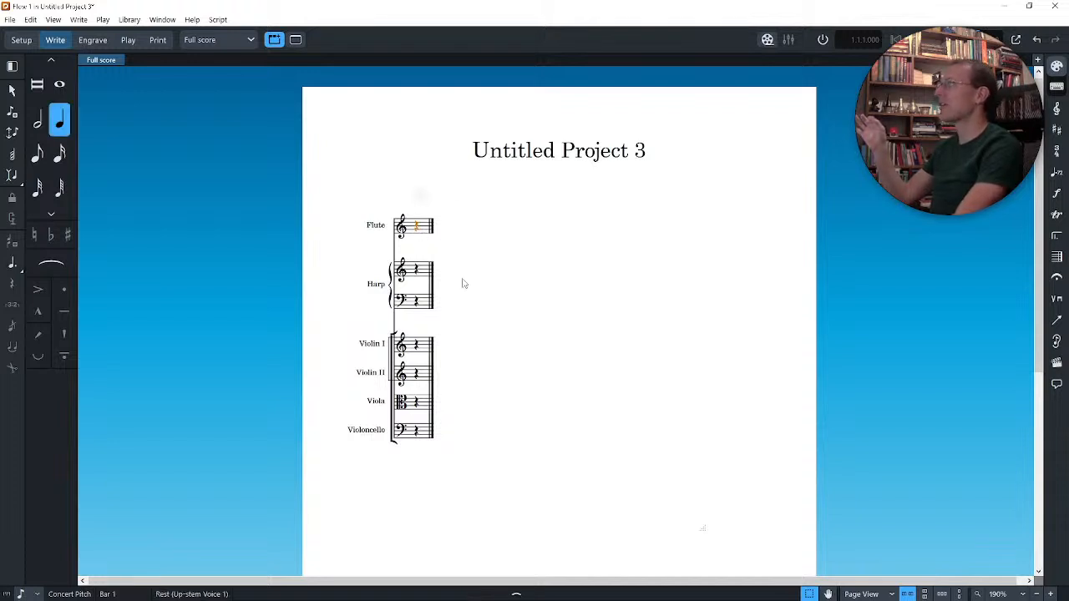
pyautogui.click(415, 271)
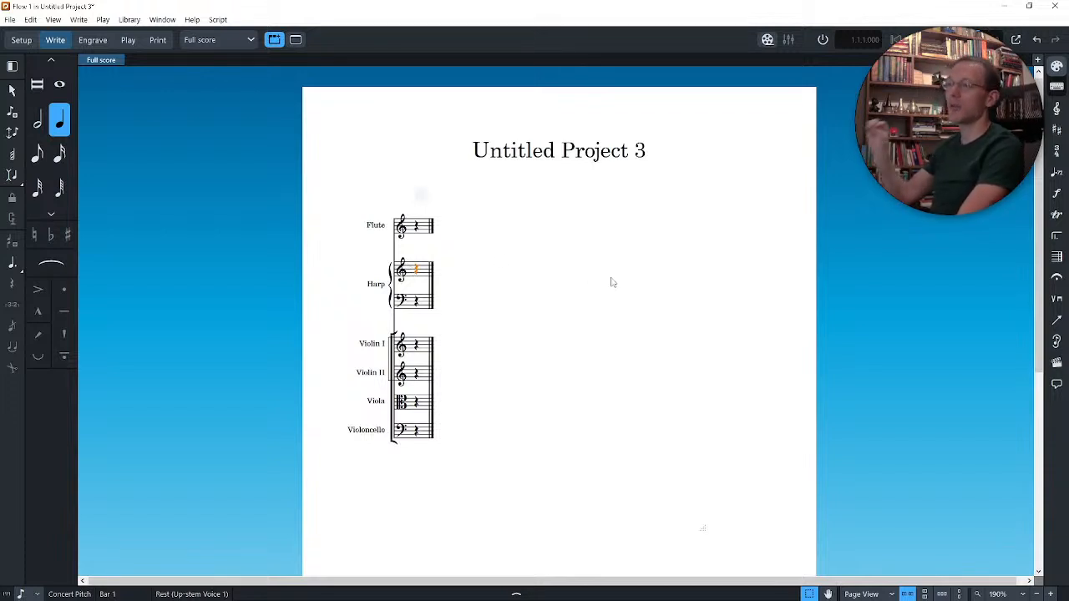
pyautogui.press('Escape')
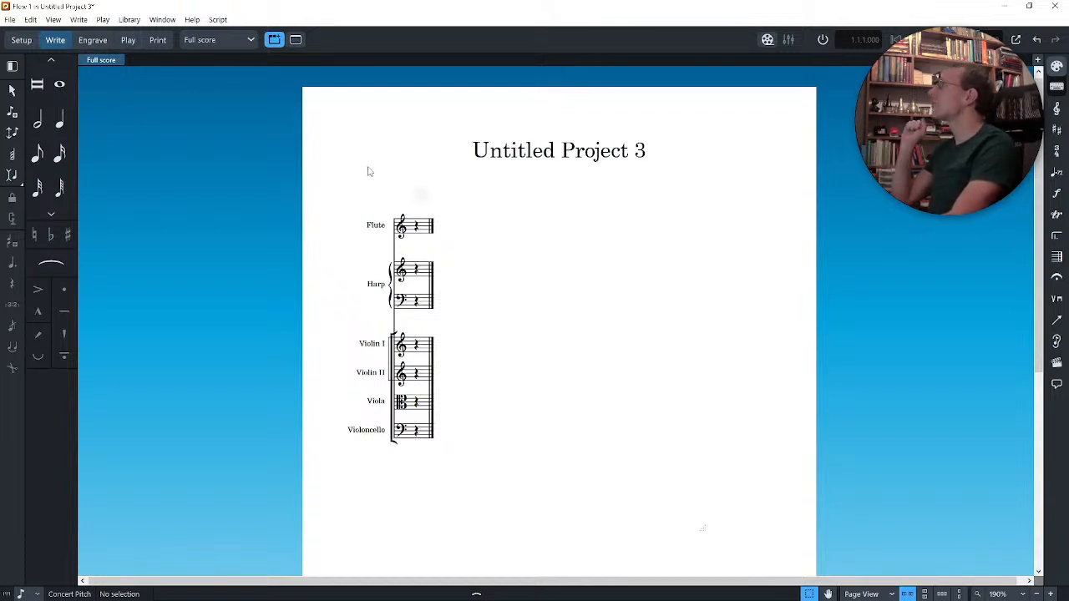
pyautogui.click(93, 41)
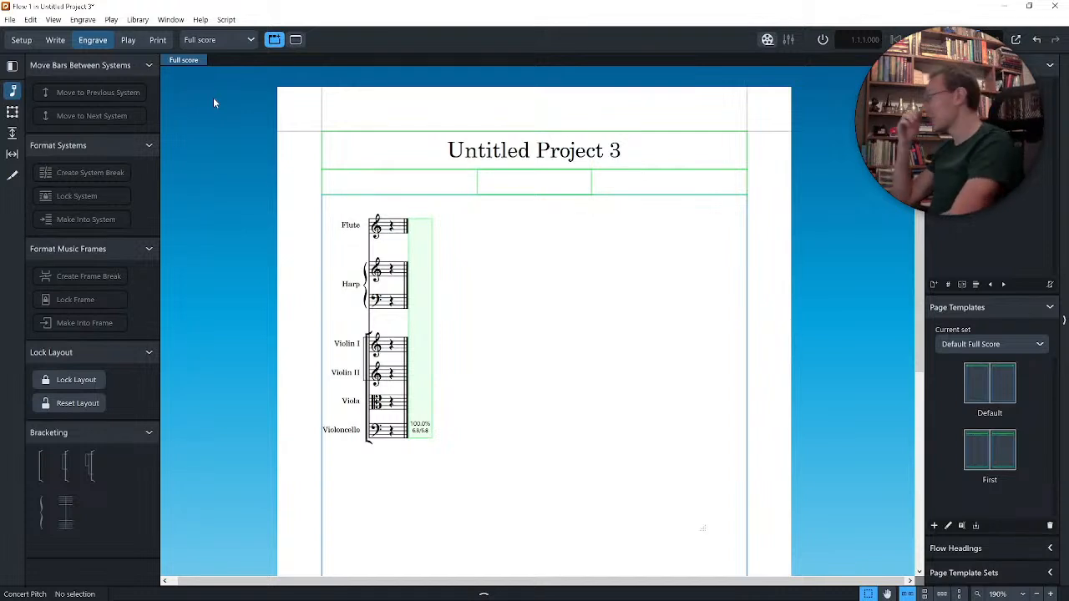
# Step: In Print mode, enable the watermark annotation for the full score with the text demo
pyautogui.click(158, 40)
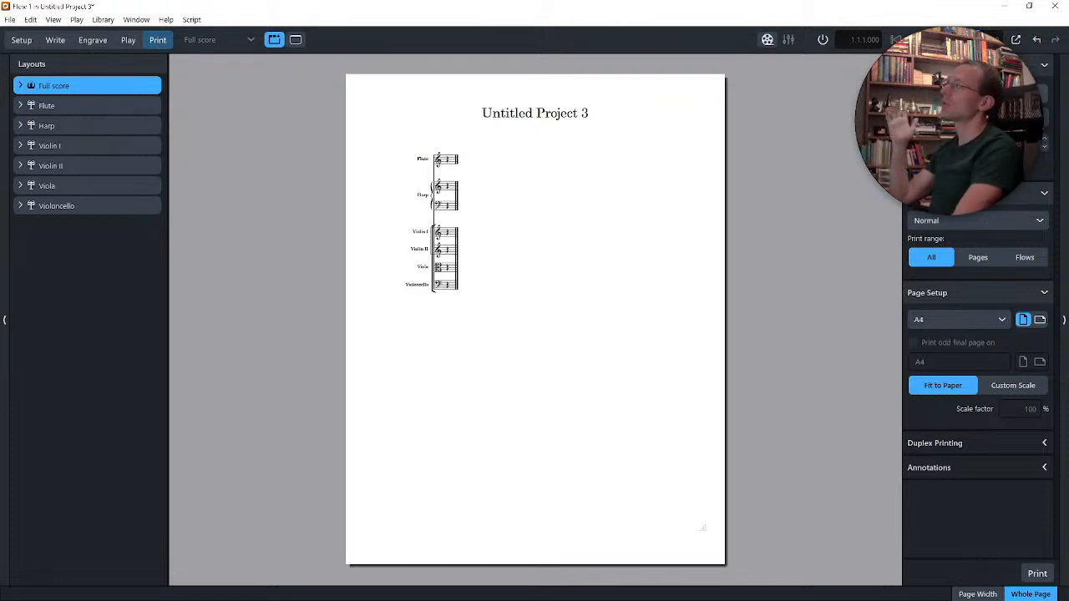
pyautogui.click(993, 473)
pyautogui.click(940, 539)
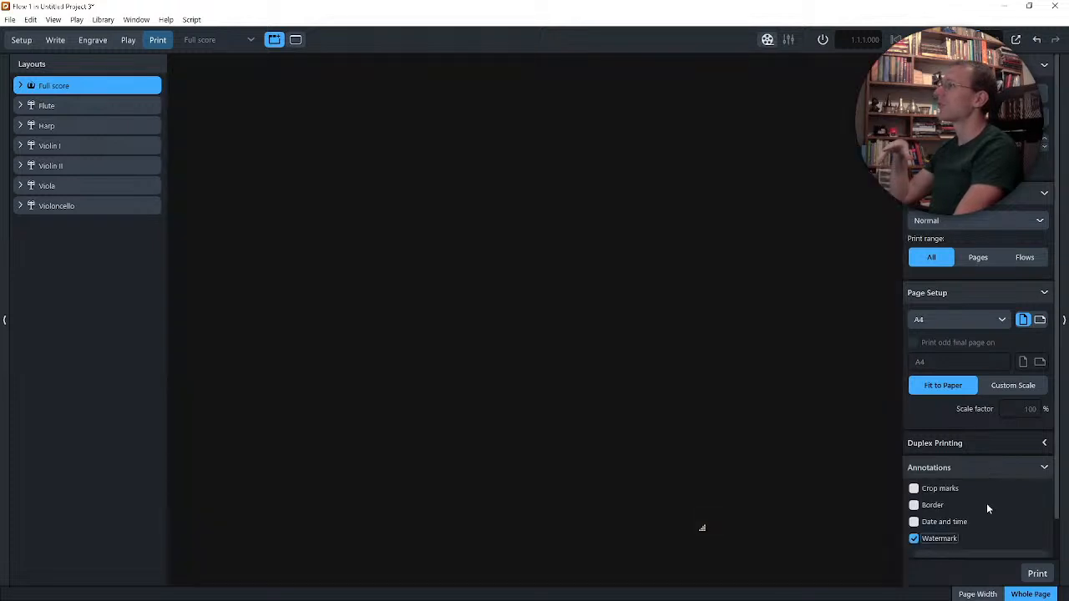
pyautogui.scroll(-1, 987, 502)
pyautogui.click(957, 517)
pyautogui.write('demo')
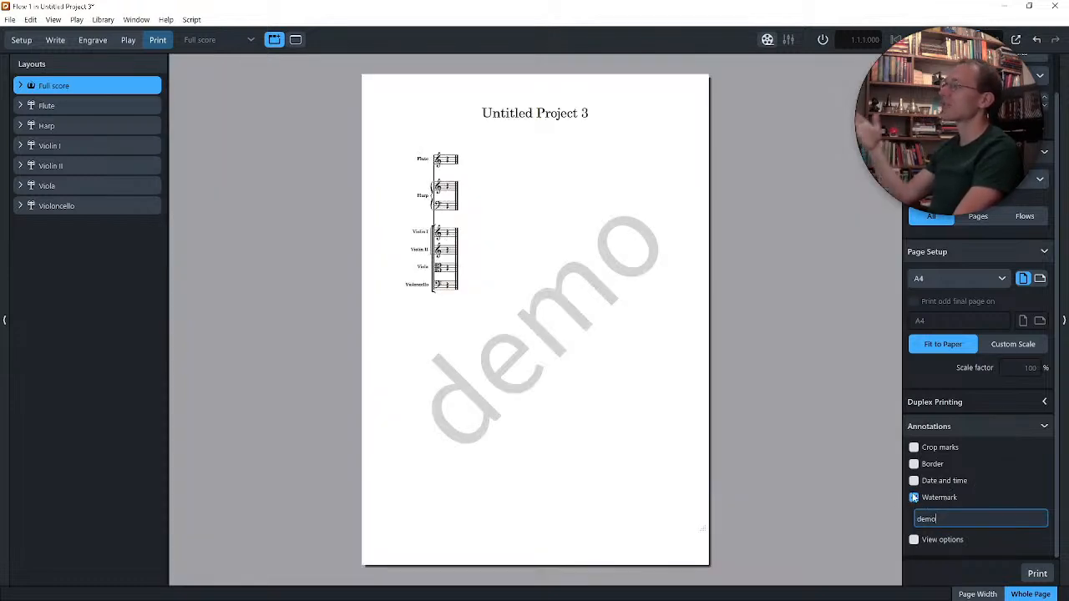
# Step: Try the date and time annotation, clear both it and the watermark, and return to Write mode
pyautogui.click(967, 479)
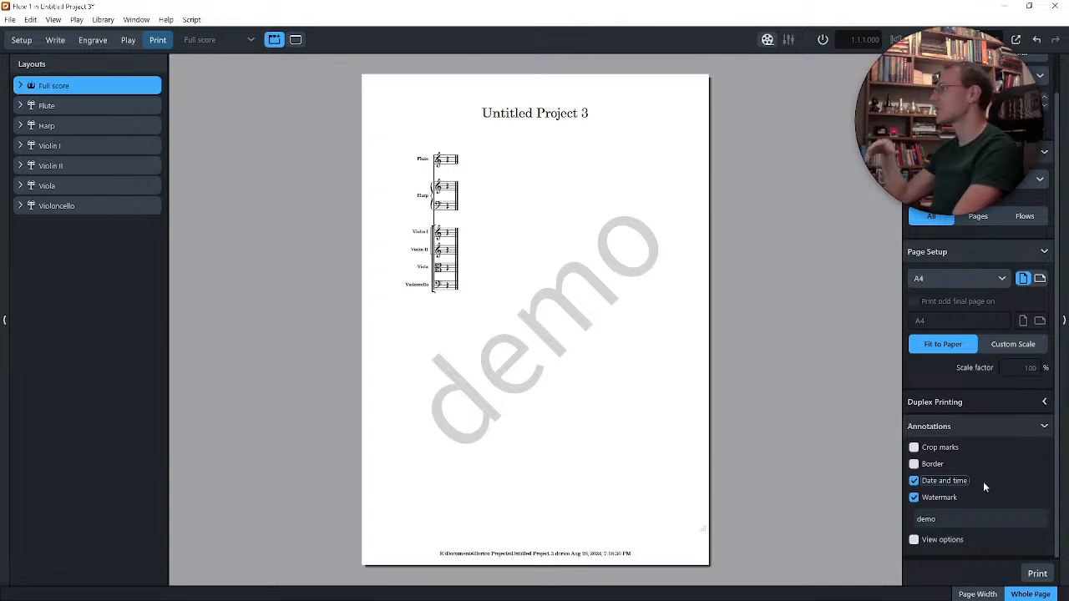
pyautogui.click(915, 499)
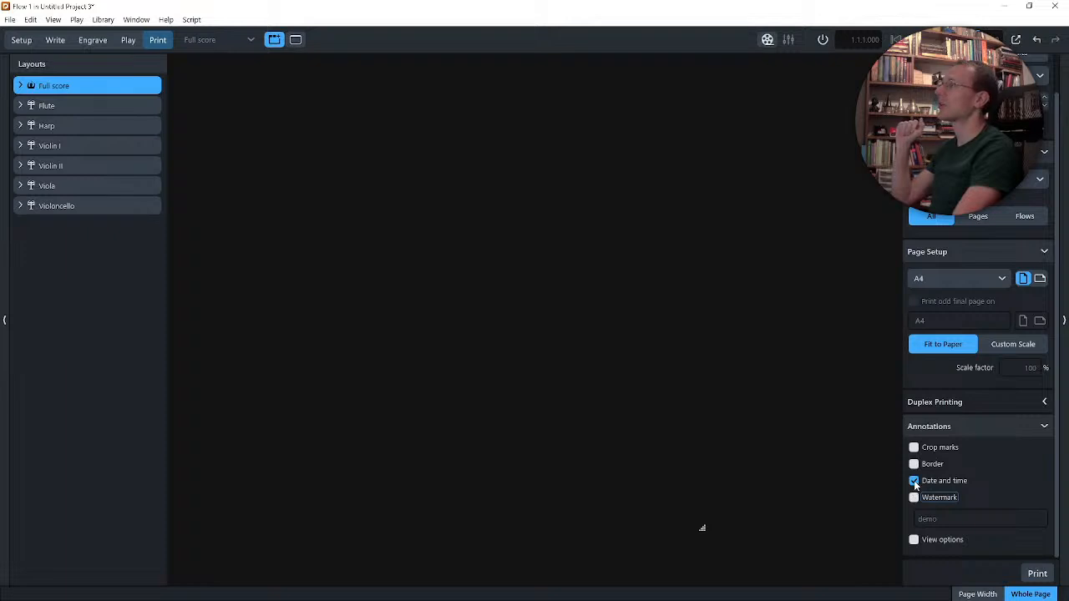
pyautogui.click(914, 482)
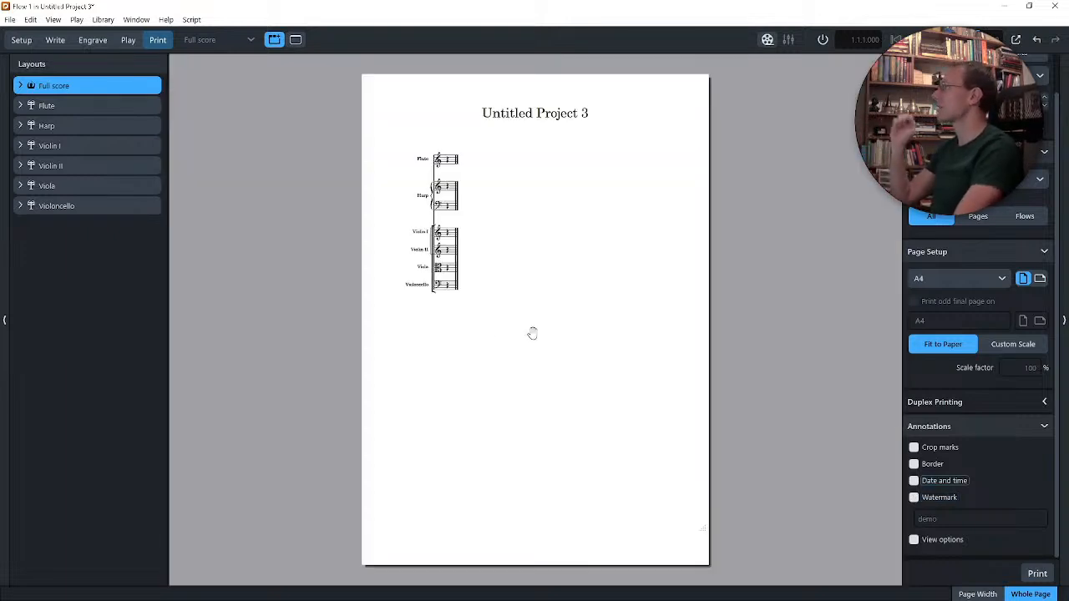
pyautogui.click(57, 42)
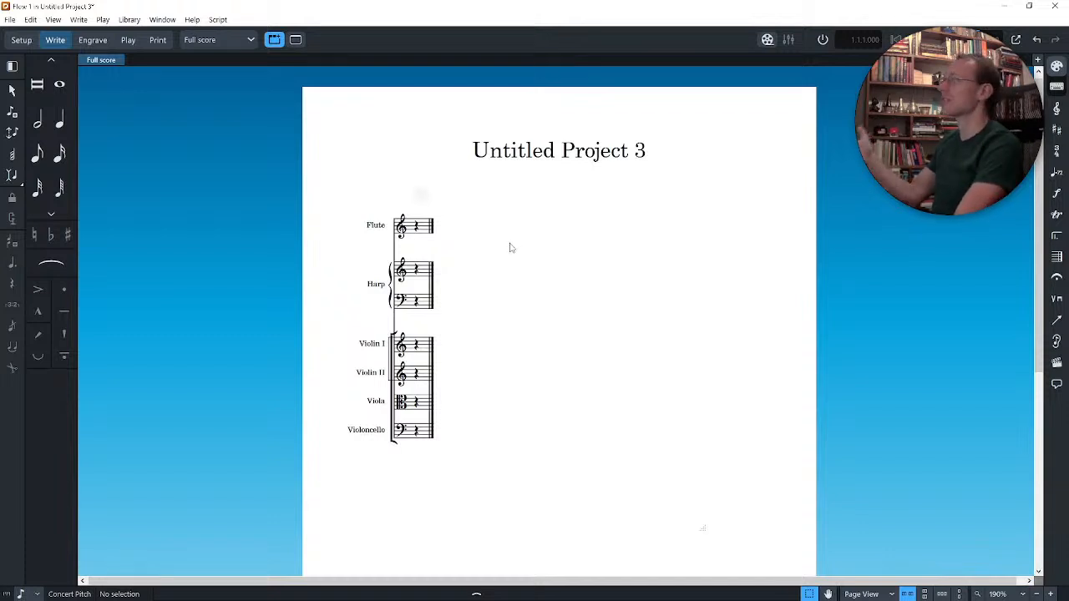
# Step: Try inserting a 4/4 time signature at the start of the score, and undo it
pyautogui.click(1057, 151)
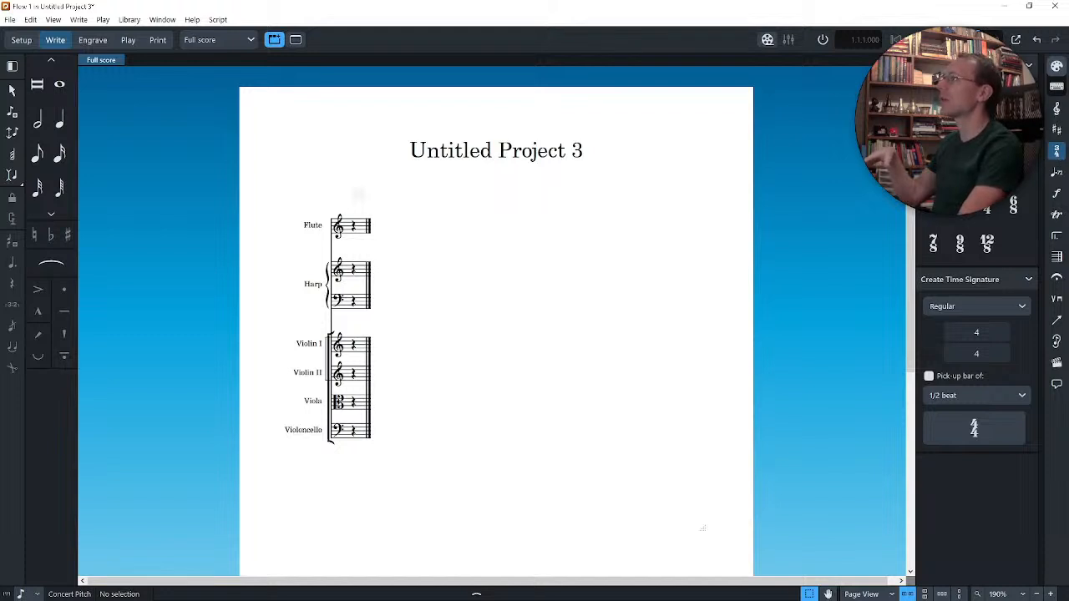
pyautogui.click(359, 232)
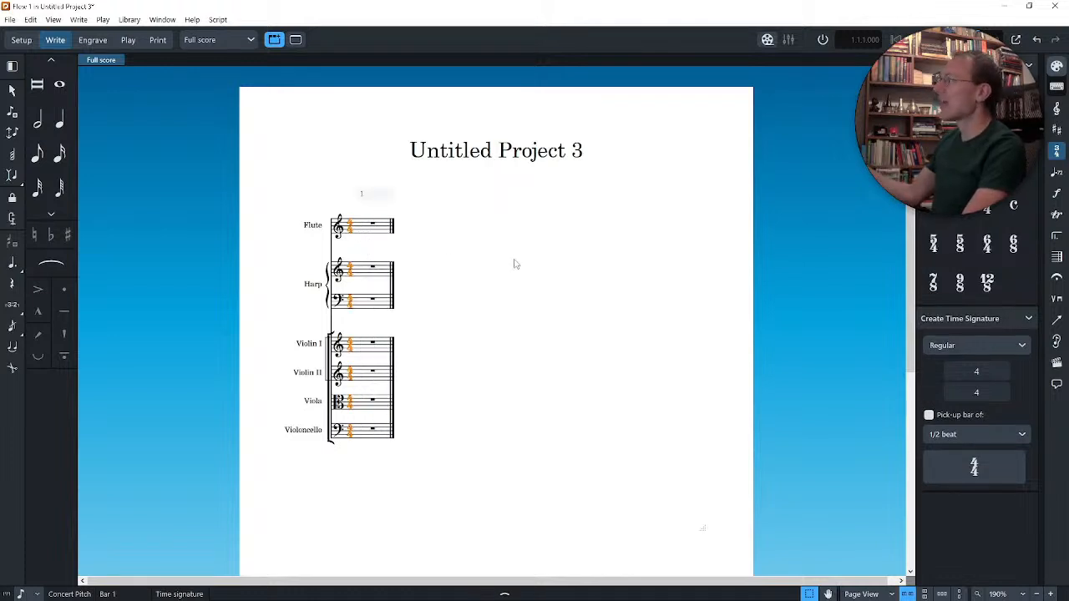
pyautogui.hotkey('ctrl', 'z')
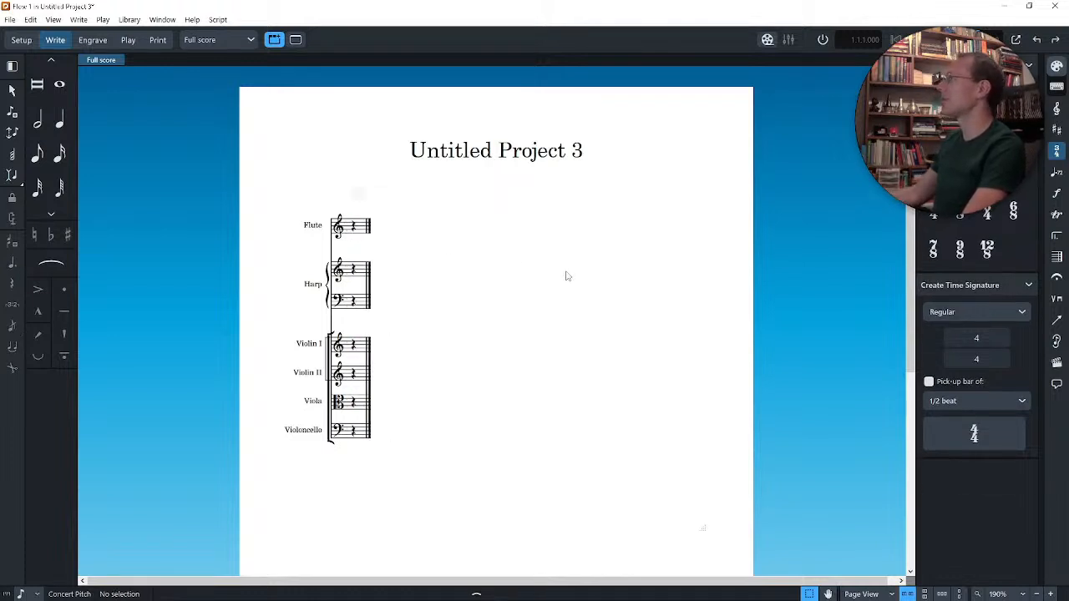
pyautogui.hotkey('ctrl', '9')
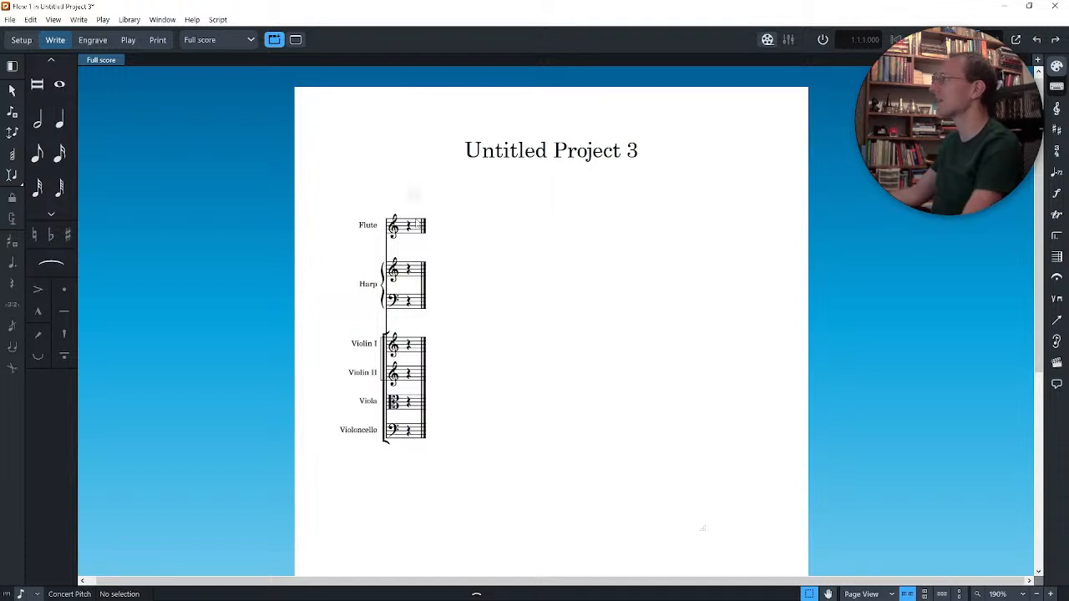
# Step: Select the flute's rest, try a 4/4 time signature entered through the meter popover, and undo it
pyautogui.click(408, 228)
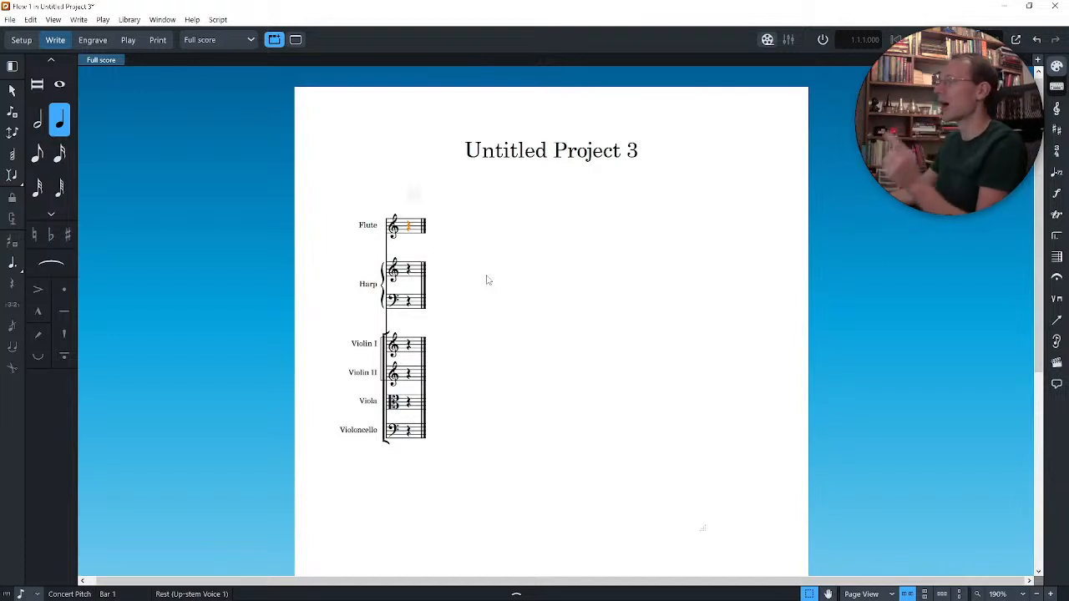
pyautogui.press('shift')
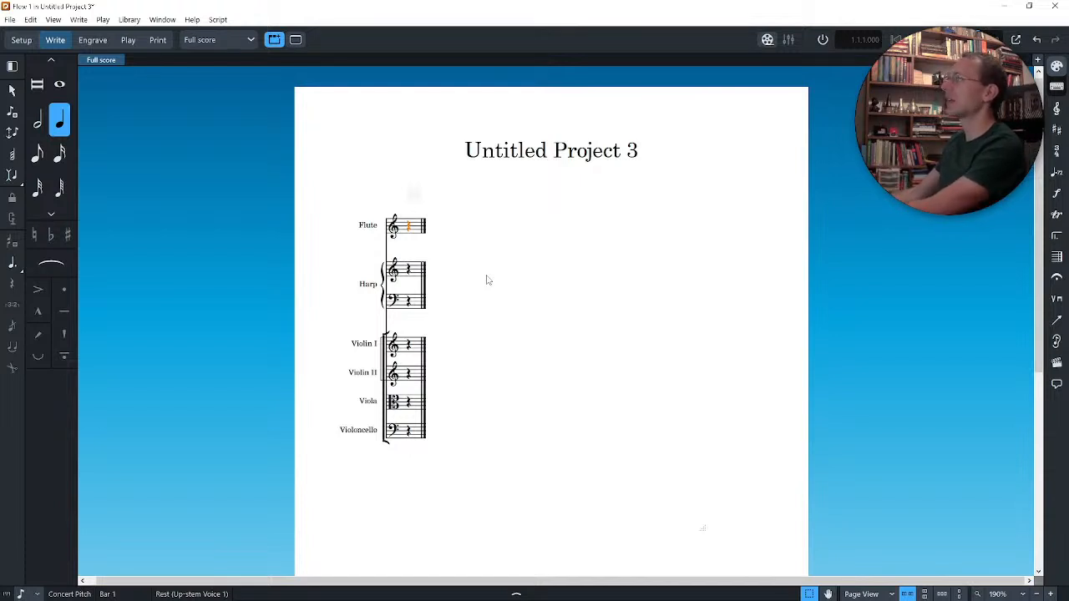
pyautogui.press('shift')
pyautogui.hotkey('shift', 'm')
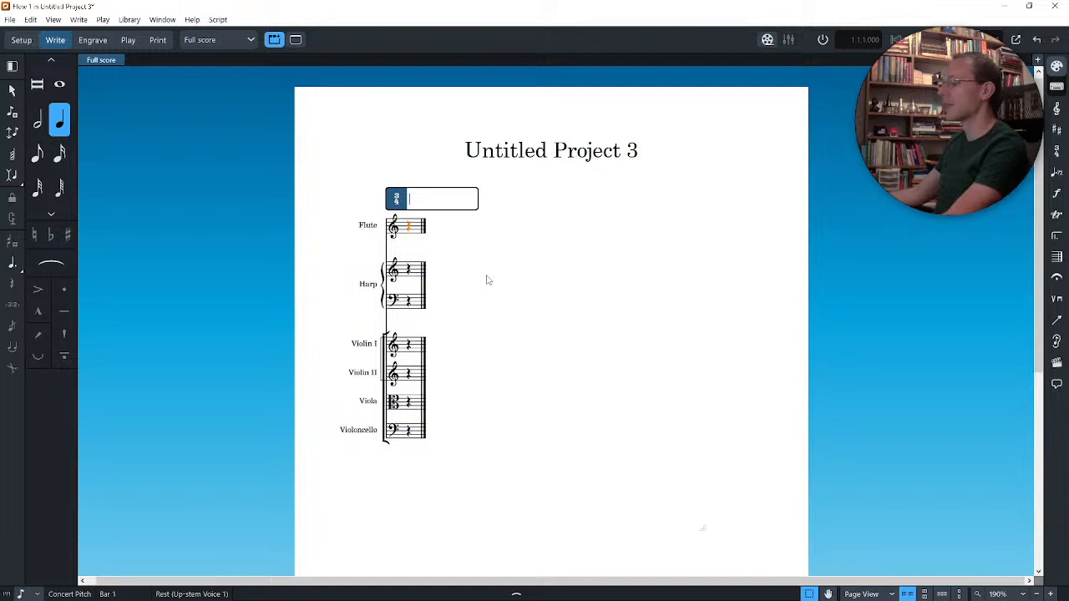
pyautogui.write('4/4')
pyautogui.press('Return')
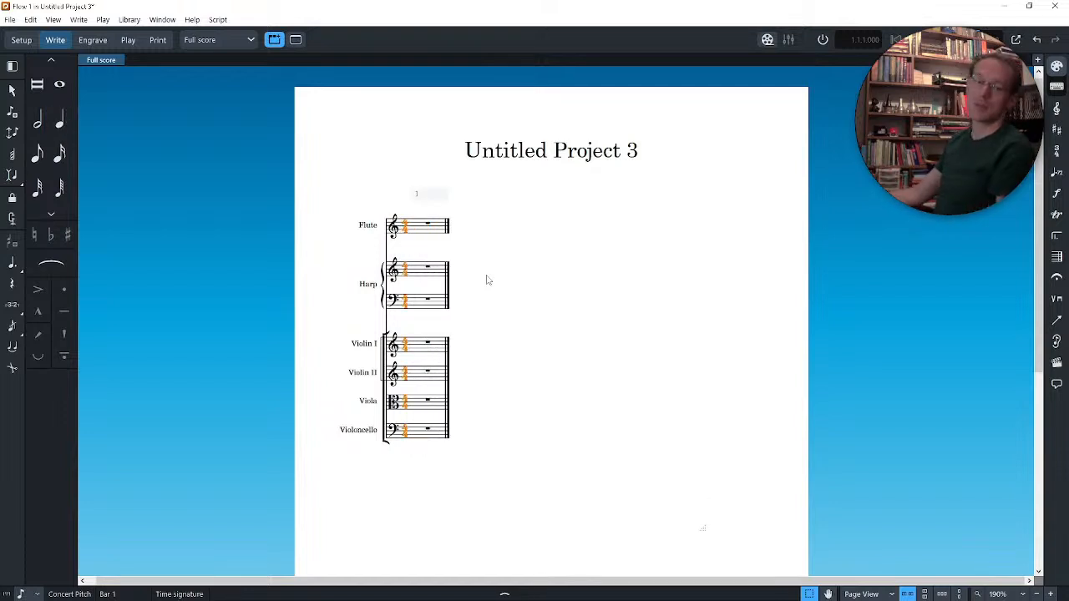
pyautogui.hotkey('ctrl', 'z')
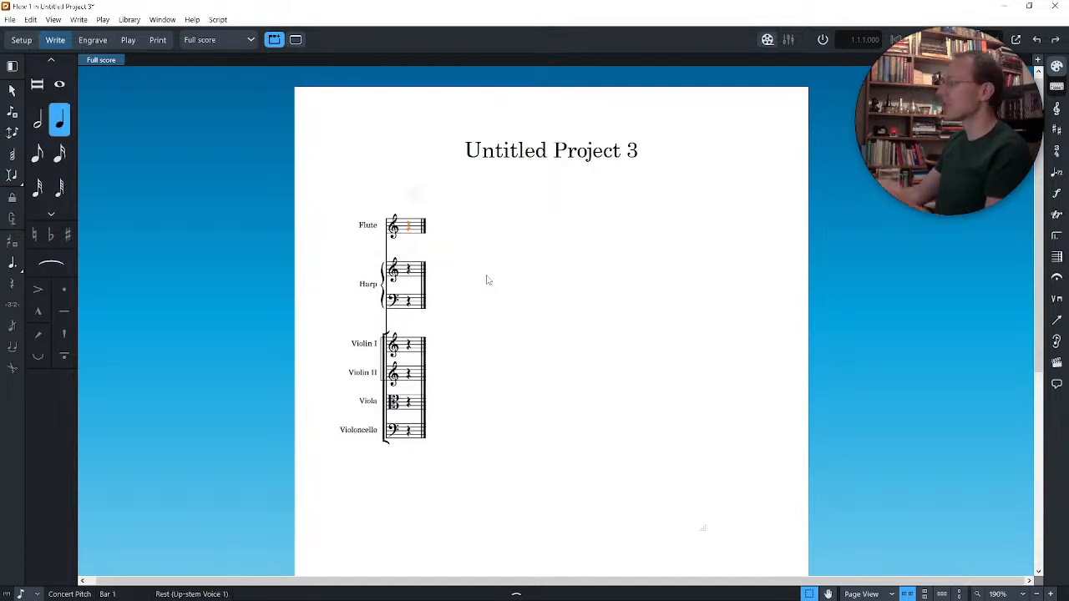
# Step: Add a 3/4 time signature at the flute's first rest, replacing the 4/4 entry in the popover
pyautogui.hotkey('shift', 'm')
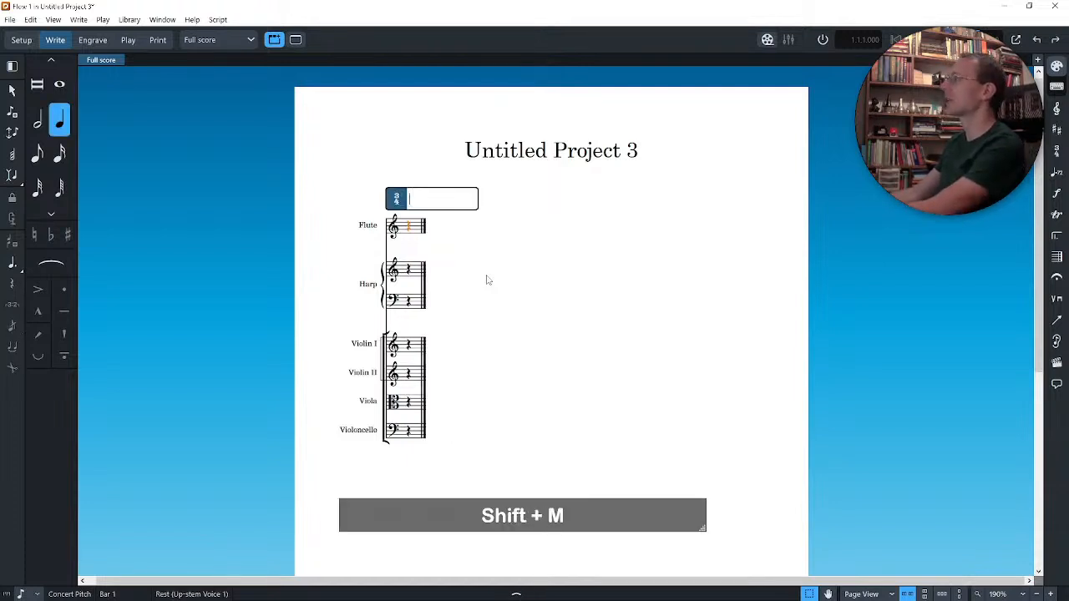
pyautogui.write('4/4')
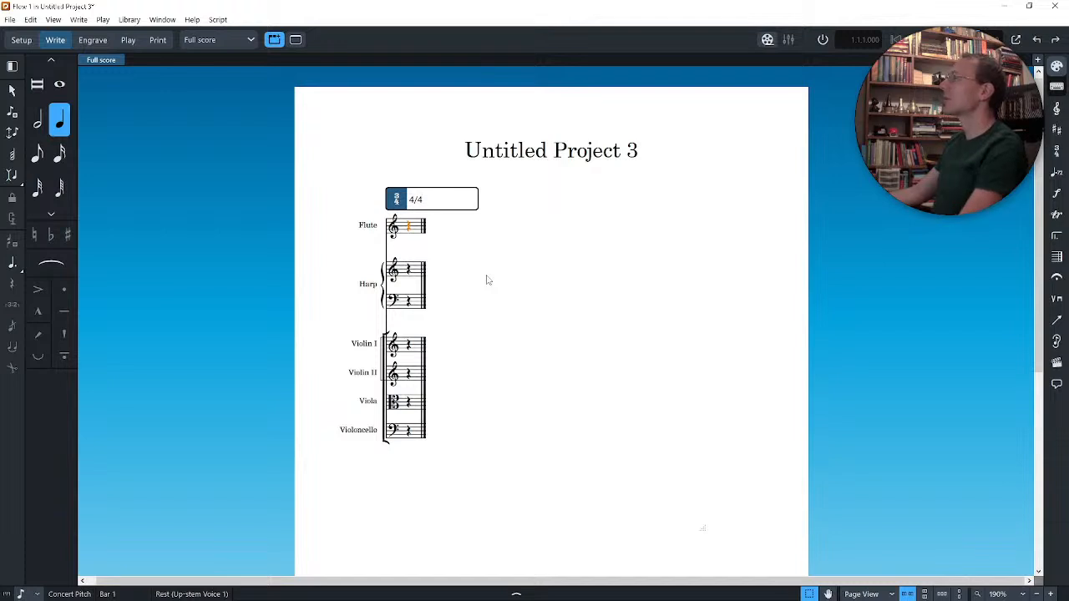
pyautogui.press('BackSpace')
pyautogui.press('BackSpace')
pyautogui.press('BackSpace')
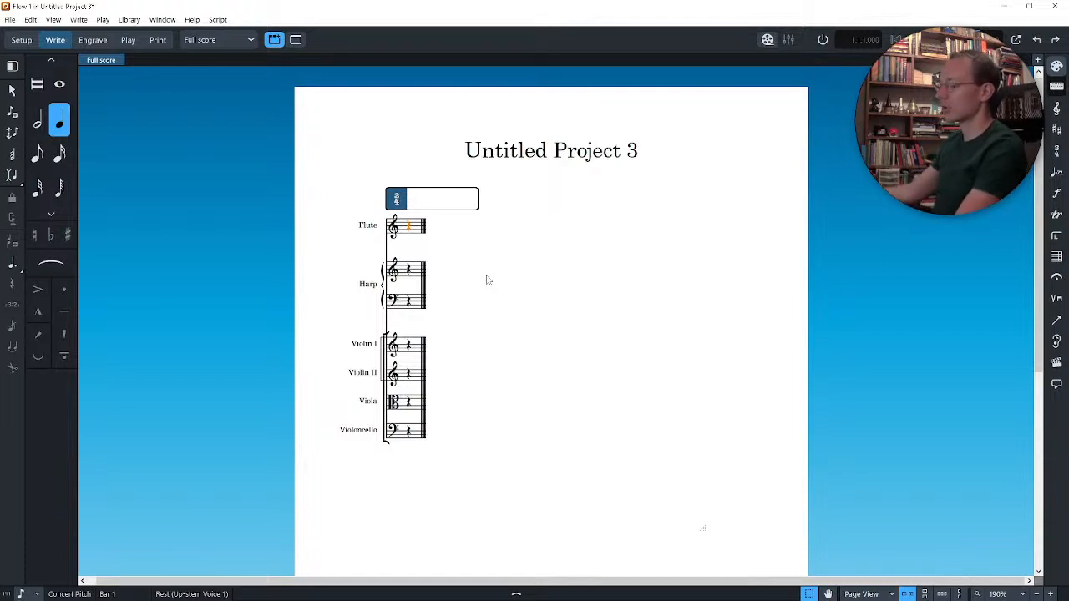
pyautogui.write('3/4')
pyautogui.press('Return')
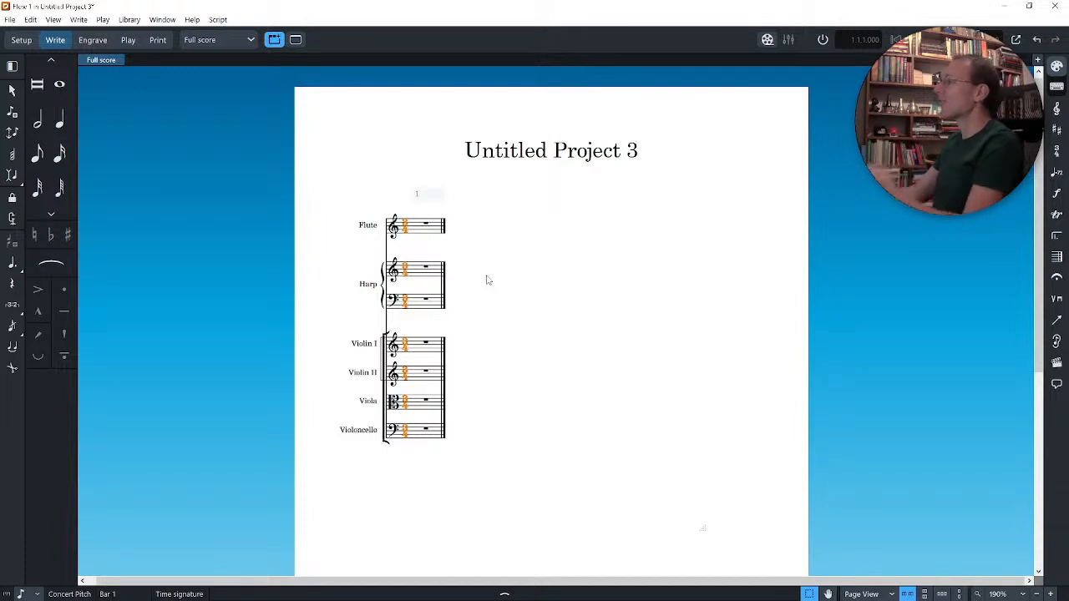
# Step: Add 15 bars to the score from its final barline using the bars popover
pyautogui.click(445, 228)
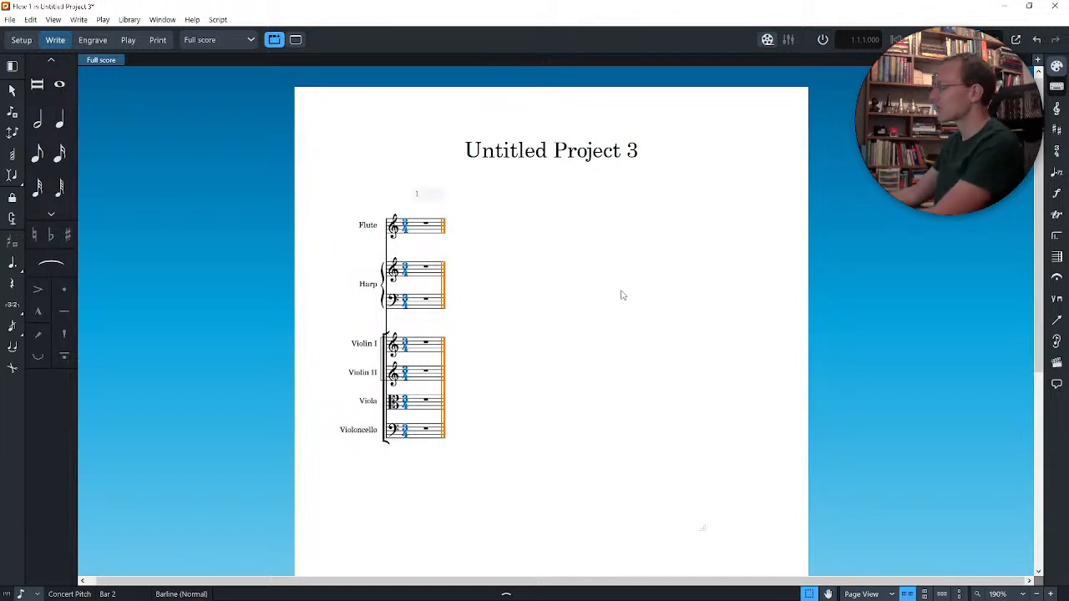
pyautogui.hotkey('shift', 'b')
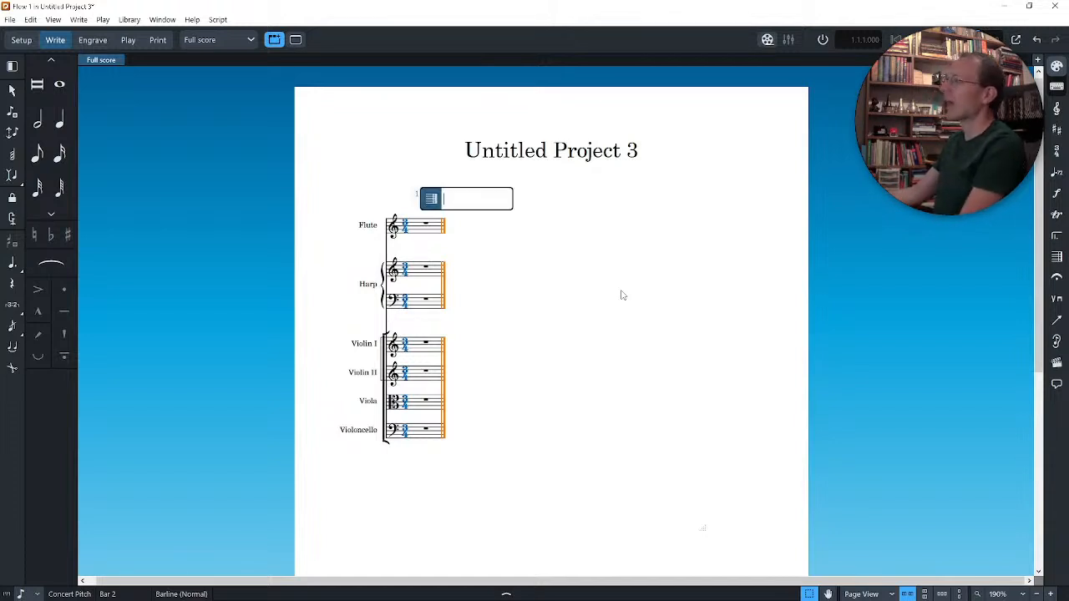
pyautogui.write('15')
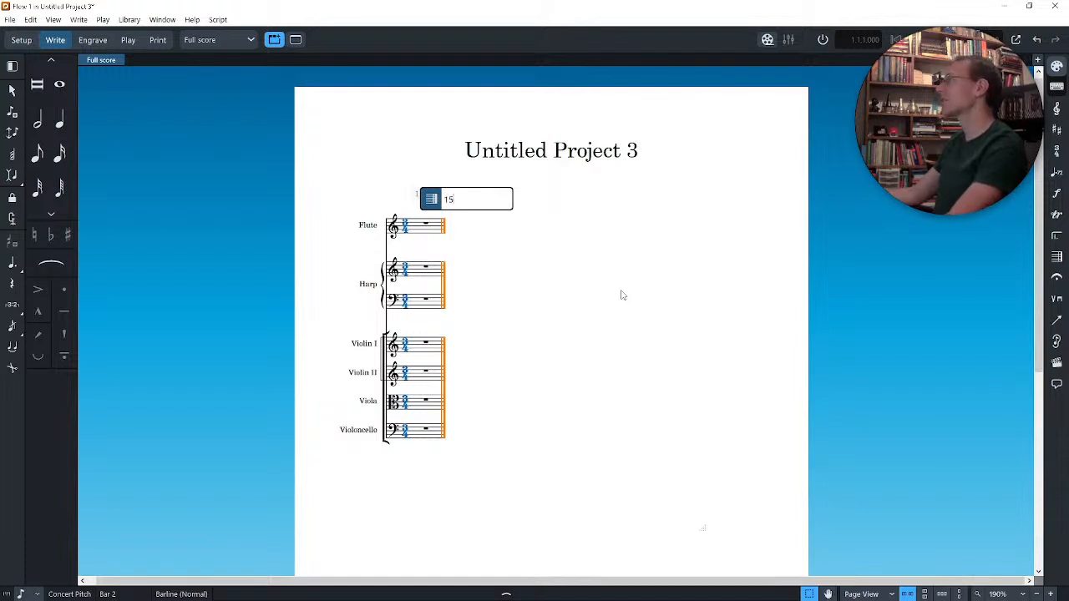
pyautogui.press('Return')
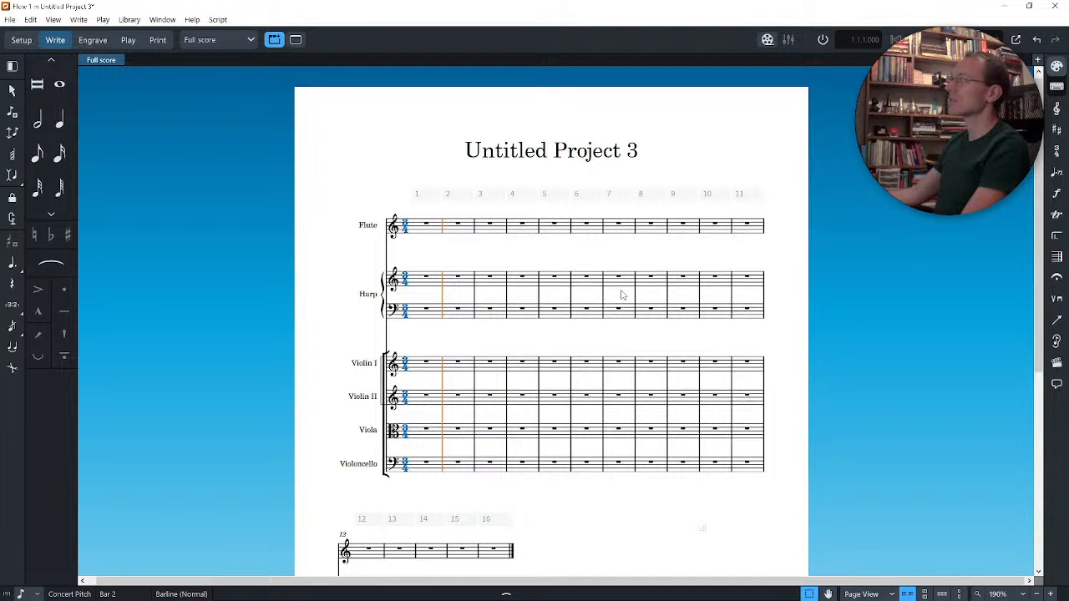
# Step: Undo the bar addition and add the 15 bars again
pyautogui.hotkey('ctrl', 'z')
pyautogui.hotkey('shift', 'b')
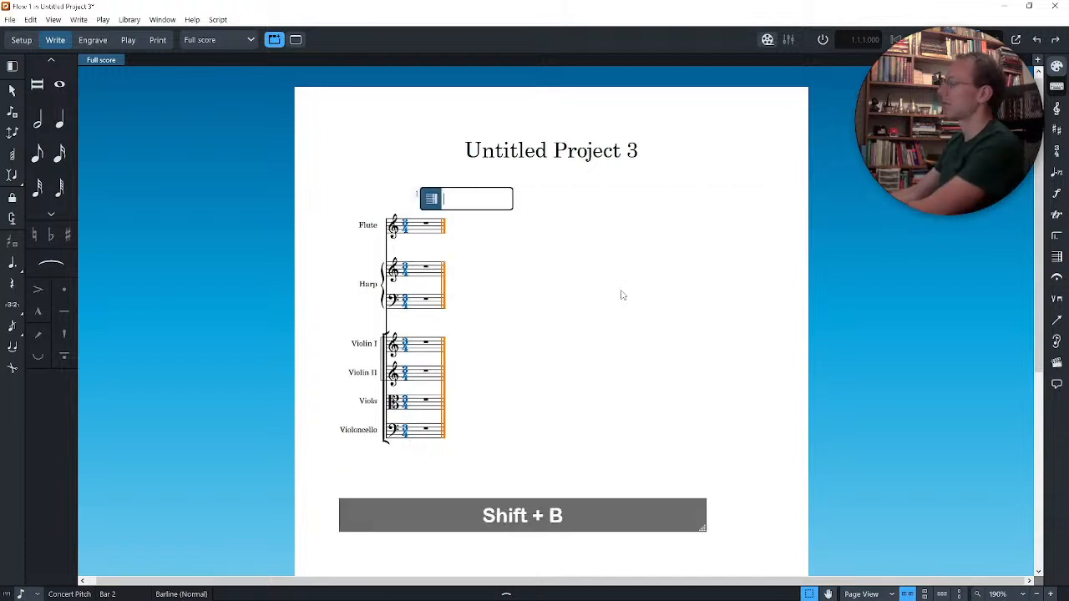
pyautogui.write('15')
pyautogui.press('Return')
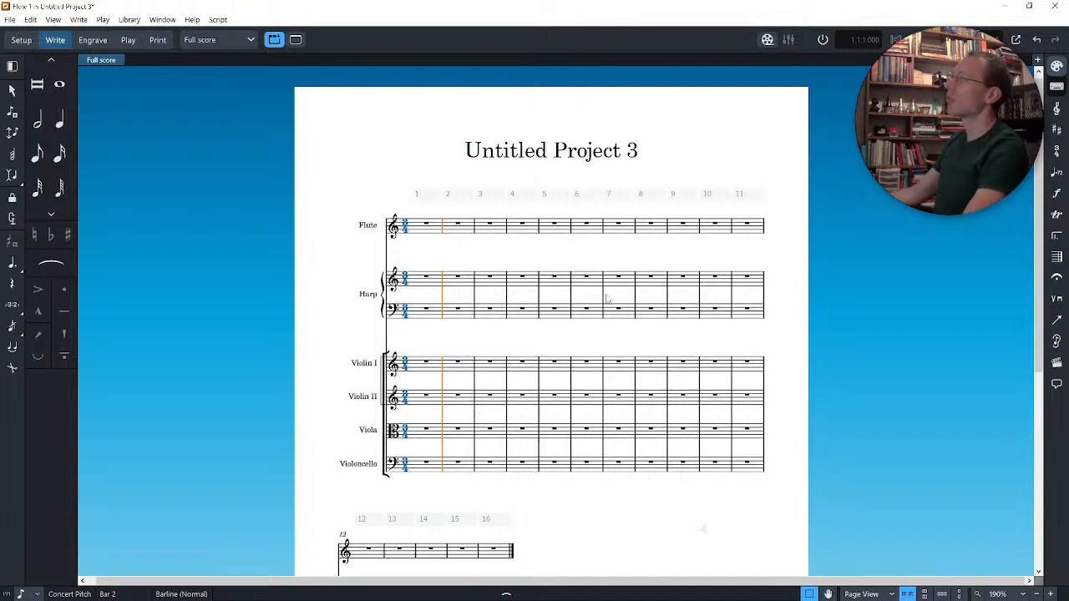
# Step: Try changing the barline at the start of bar 7 to a double barline, and undo it
pyautogui.click(603, 293)
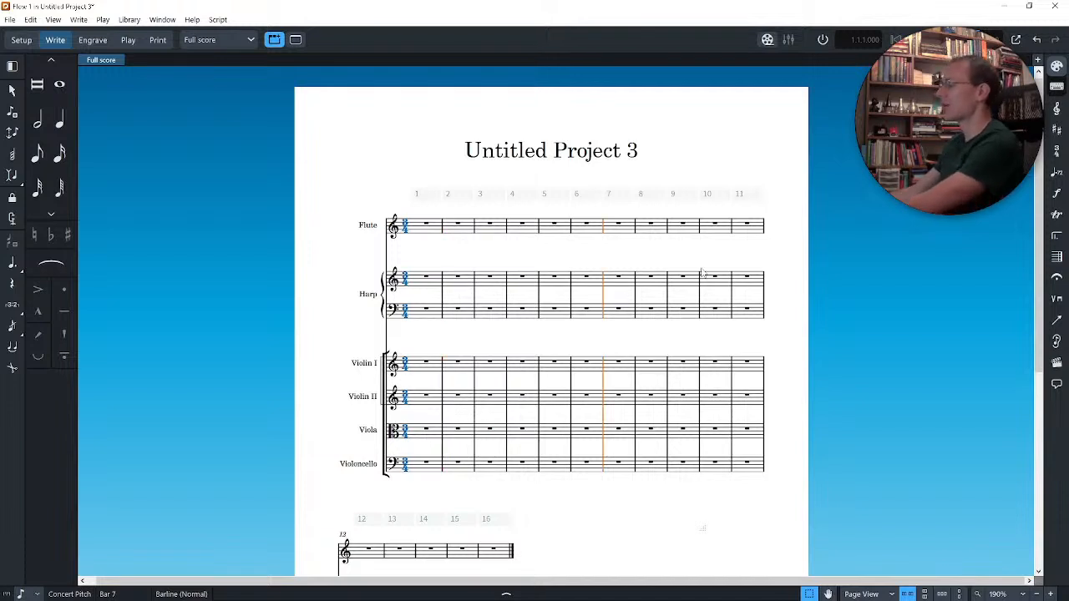
pyautogui.hotkey('shift', 'b')
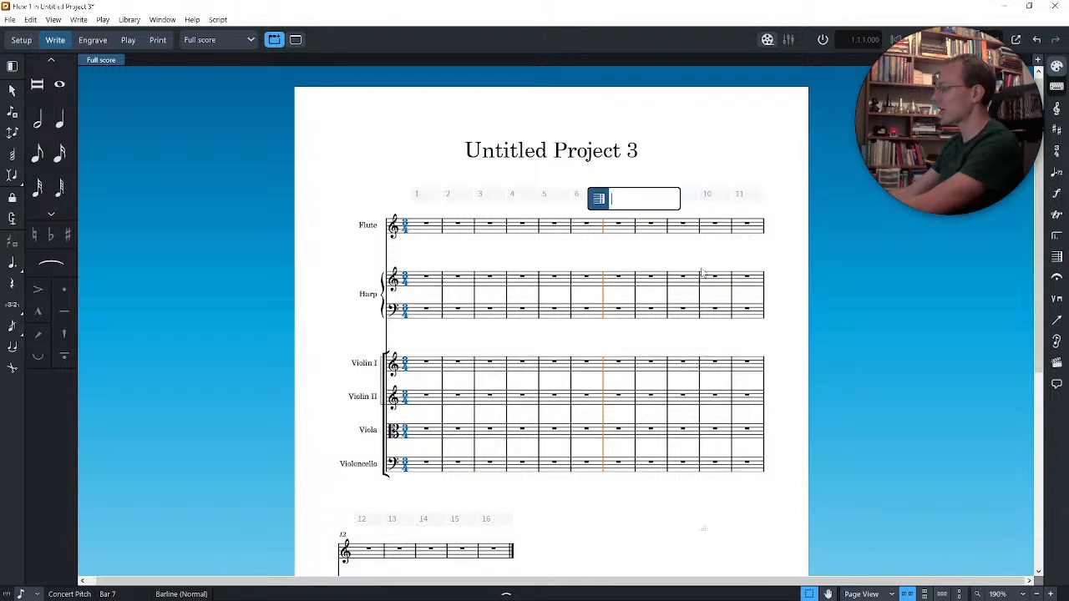
pyautogui.write('double')
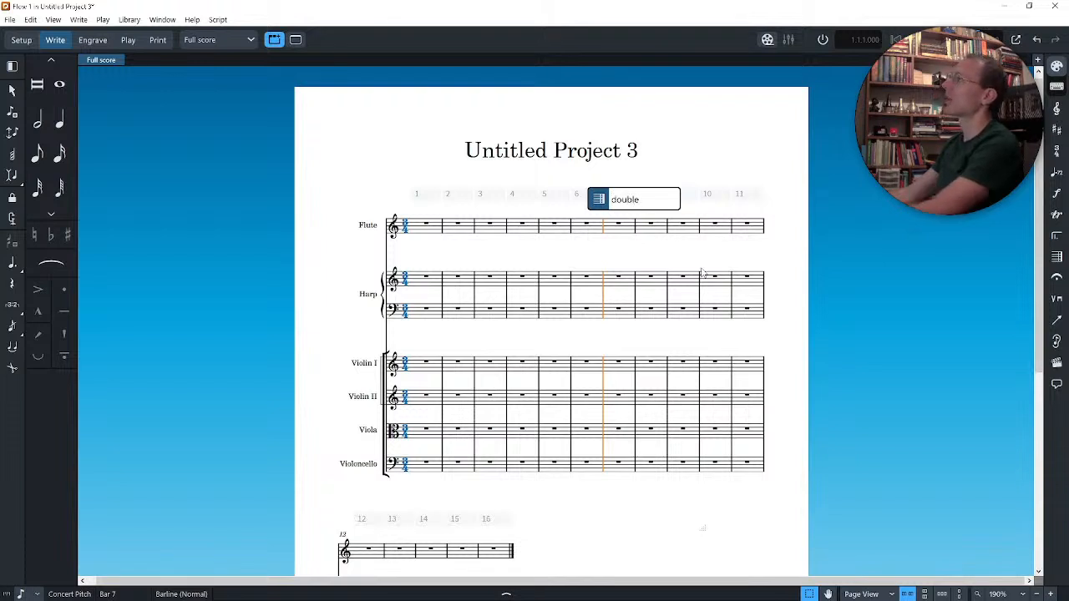
pyautogui.press('Return')
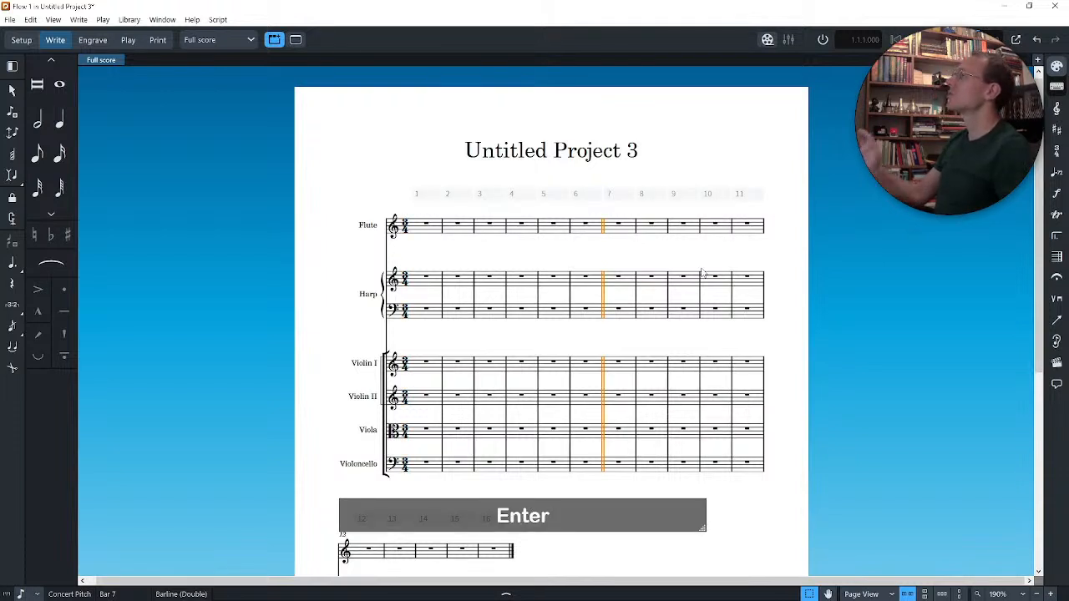
pyautogui.hotkey('ctrl', 'z')
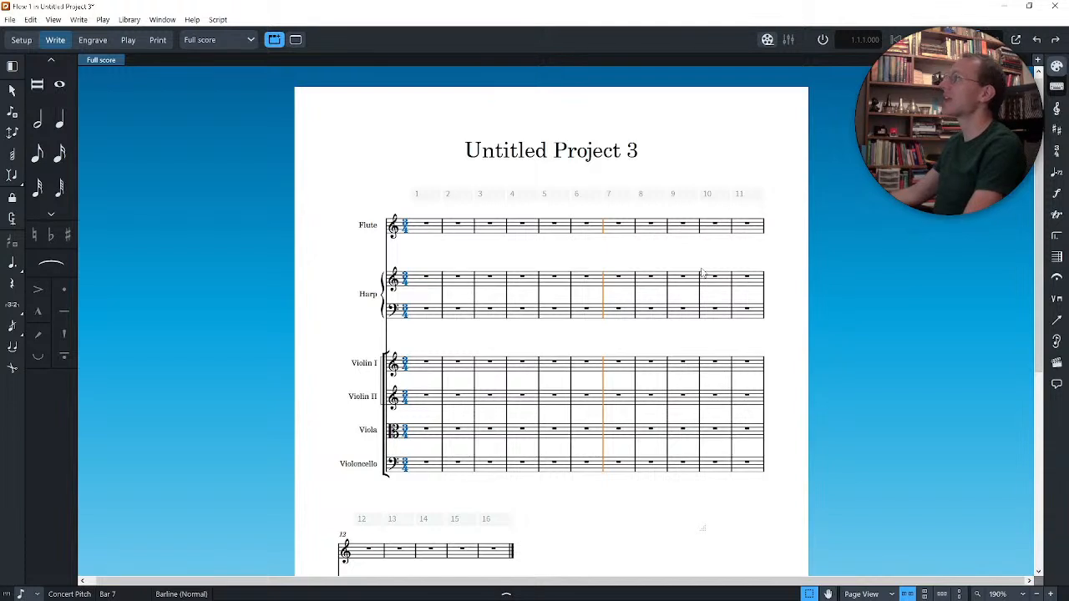
# Step: Add the tempo marking Allegro at the flute's first bar
pyautogui.click(426, 229)
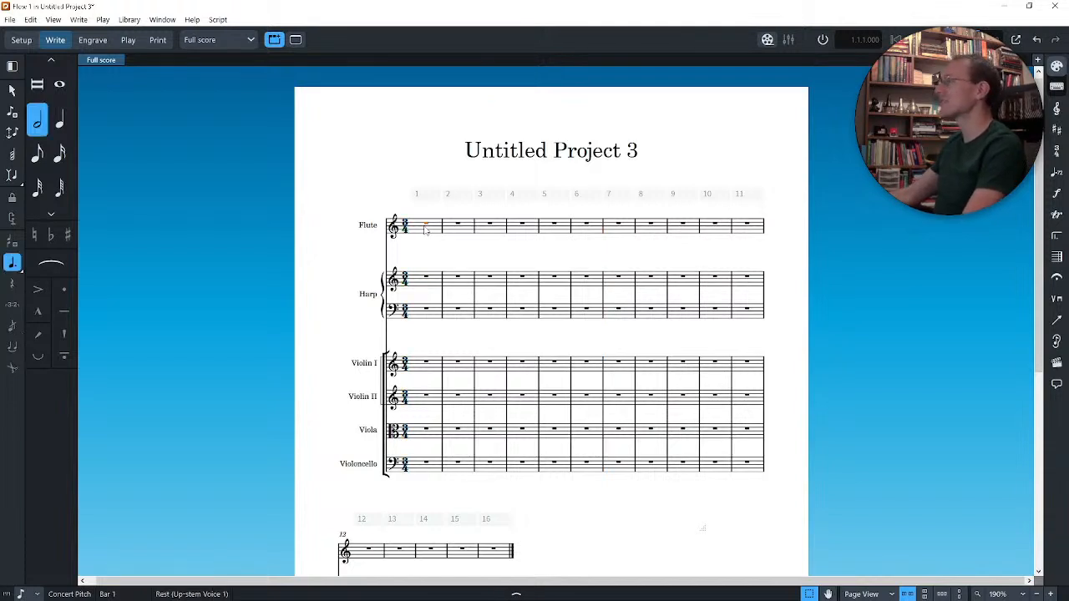
pyautogui.hotkey('shift', 't')
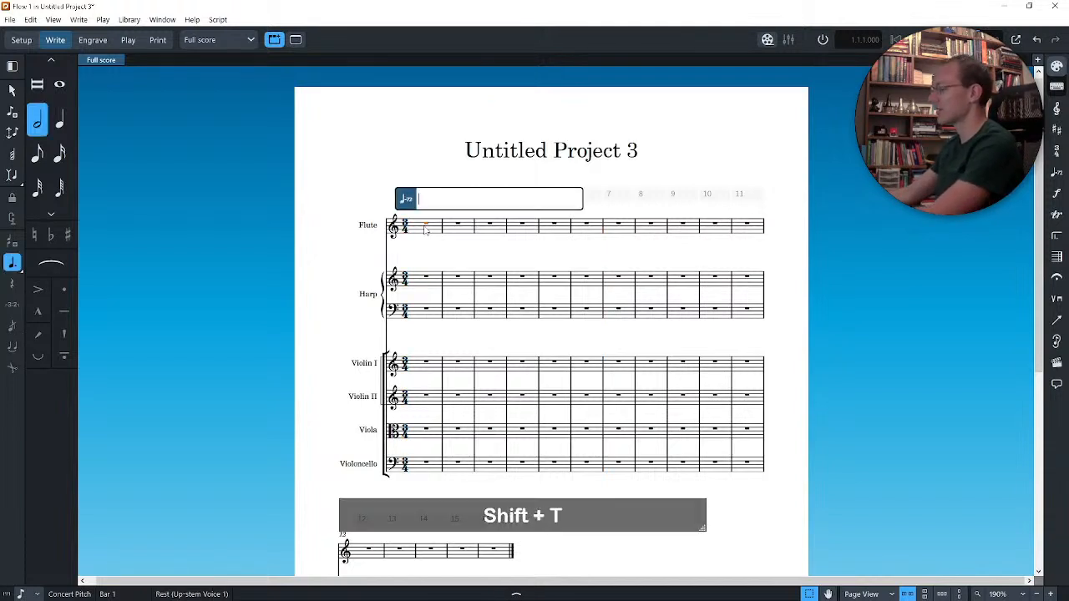
pyautogui.write('Allegro')
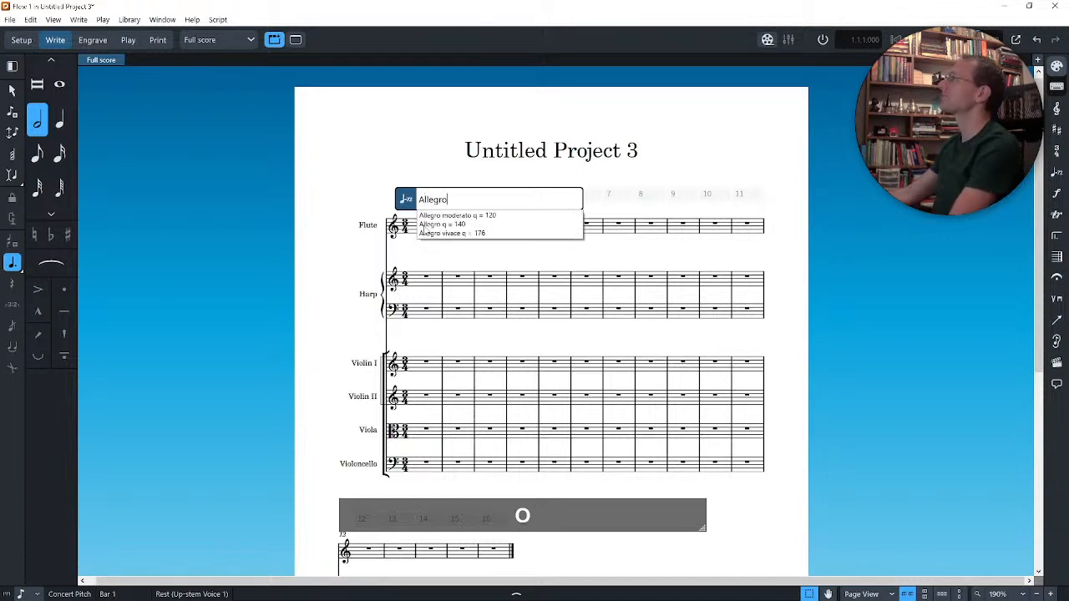
pyautogui.press('Return')
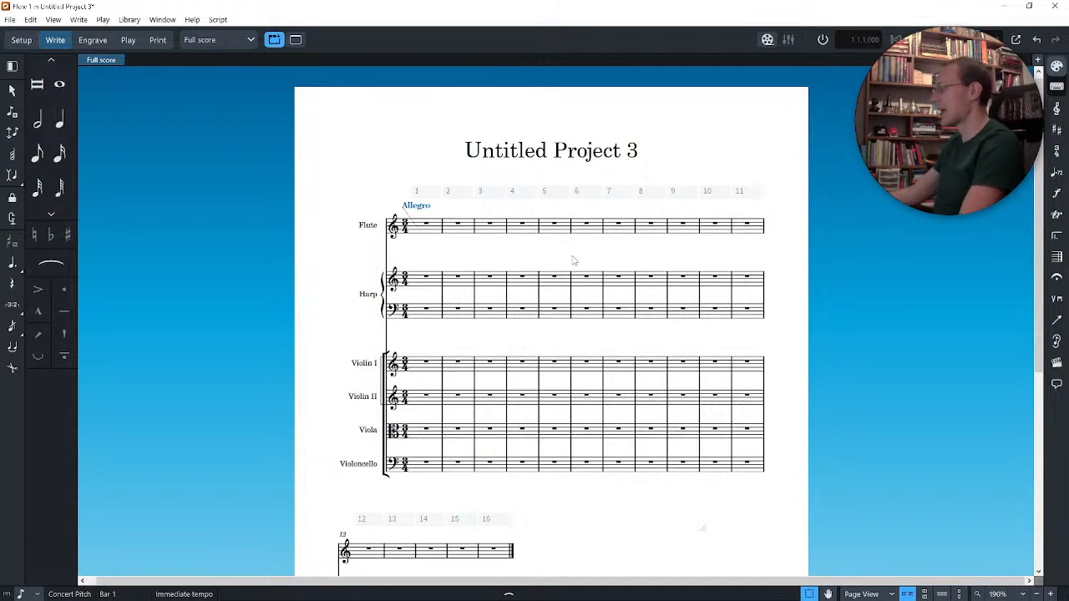
# Step: Try adding a G major key signature at bar 1 with the key signature popover, and undo it
pyautogui.hotkey('shift', 'k')
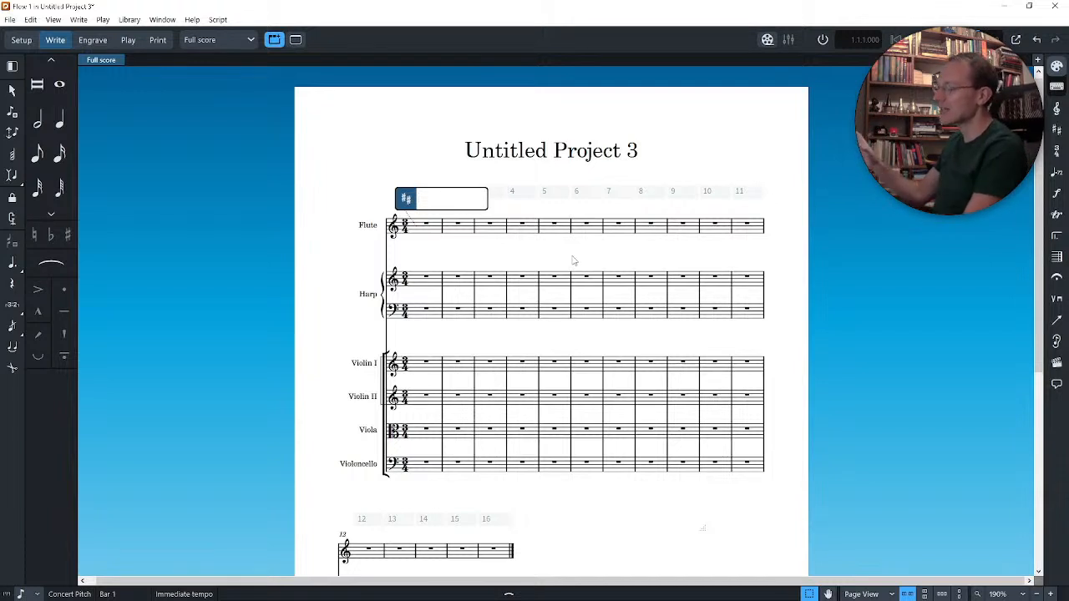
pyautogui.write('C')
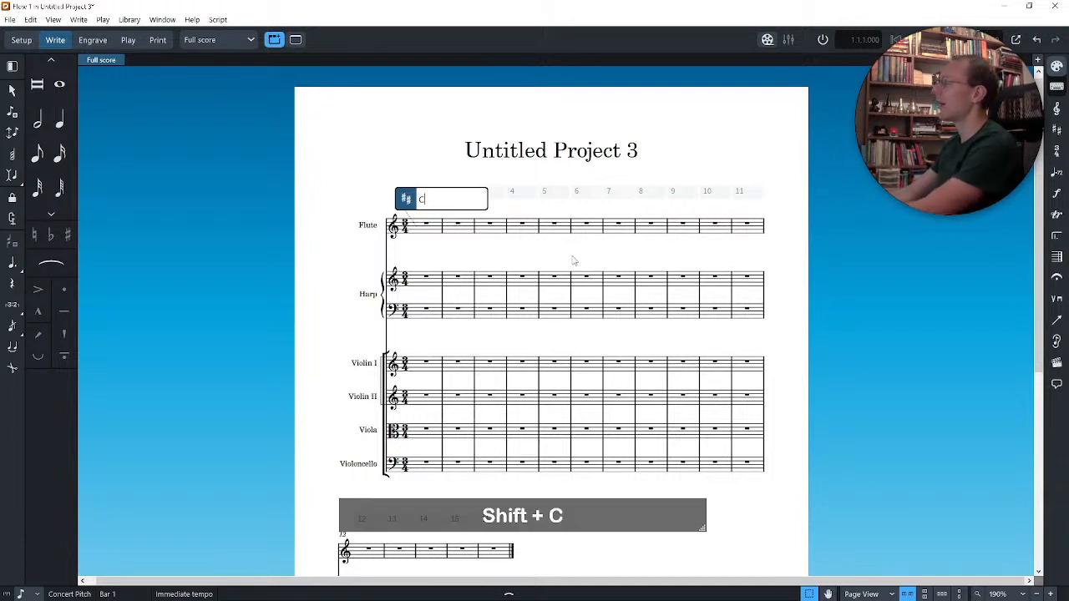
pyautogui.press('BackSpace')
pyautogui.write('G')
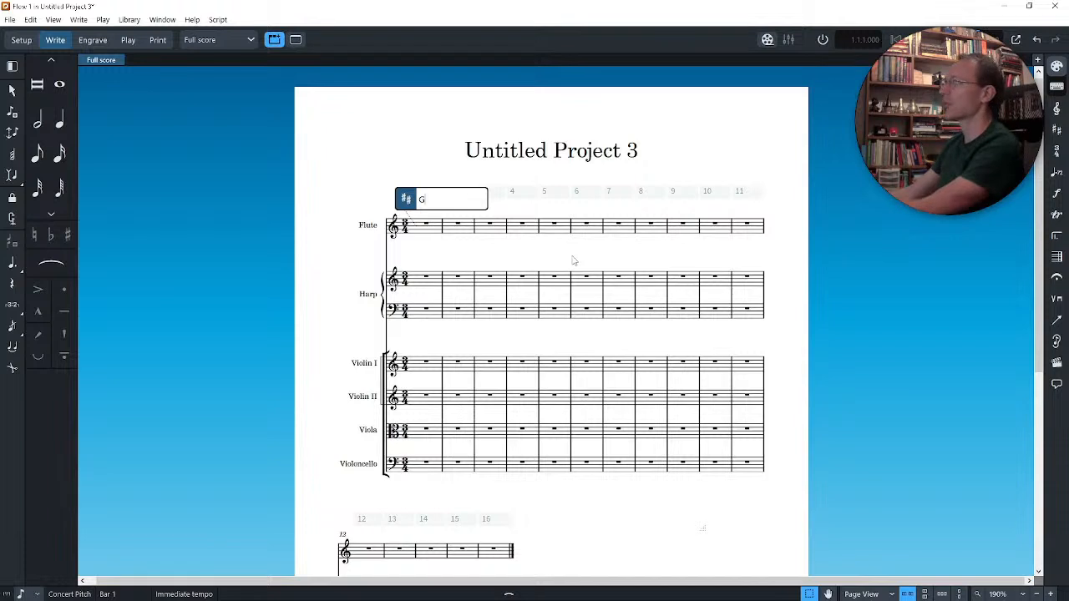
pyautogui.press('Return')
pyautogui.hotkey('ctrl', 'z')
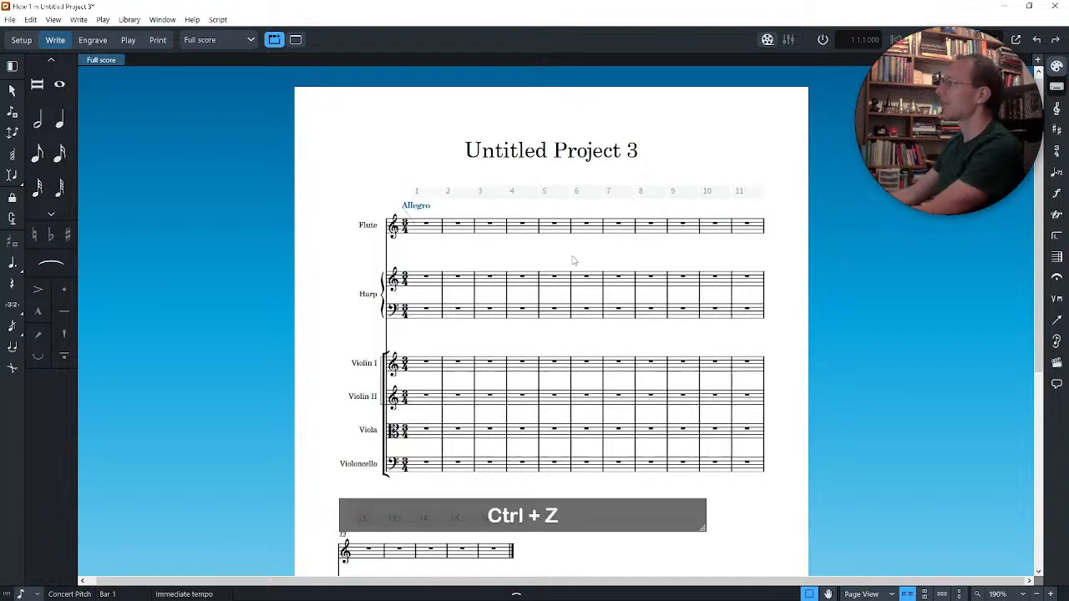
# Step: Try adding a G minor key signature at bar 1, and undo it
pyautogui.hotkey('shift', 'k')
pyautogui.write('g')
pyautogui.press('Return')
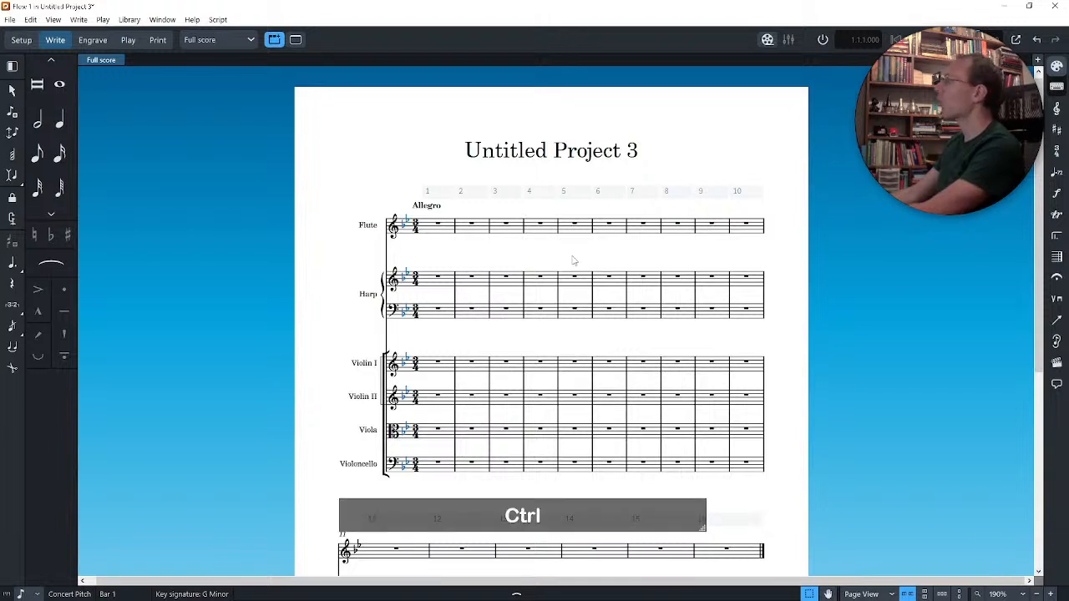
pyautogui.hotkey('ctrl', 'z')
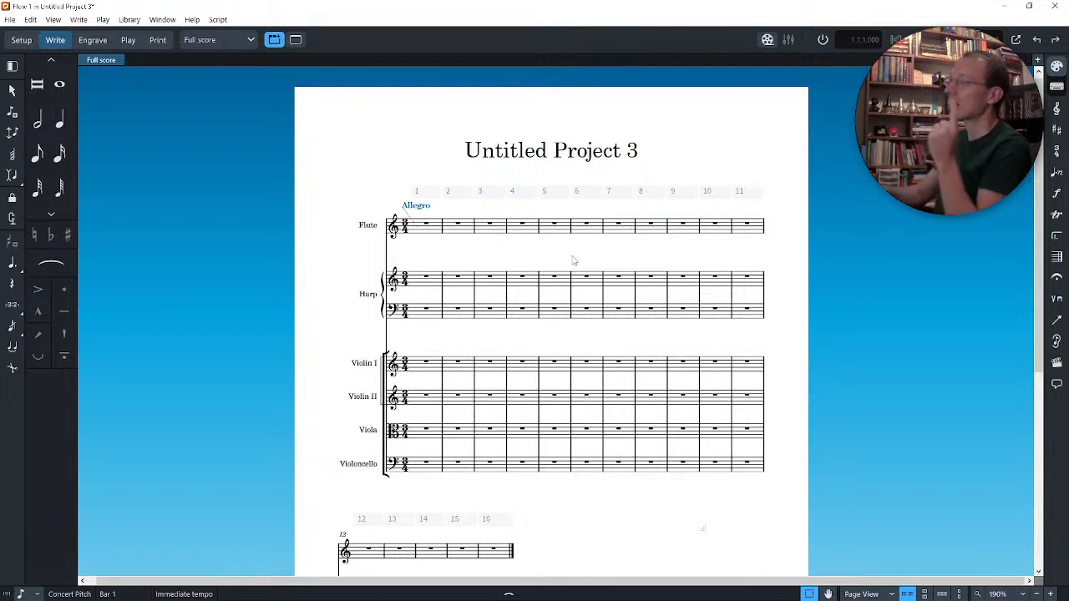
# Step: Add a key signature of three flats at bar 1 by entering 3f in the key signature popover
pyautogui.hotkey('shift', 'k')
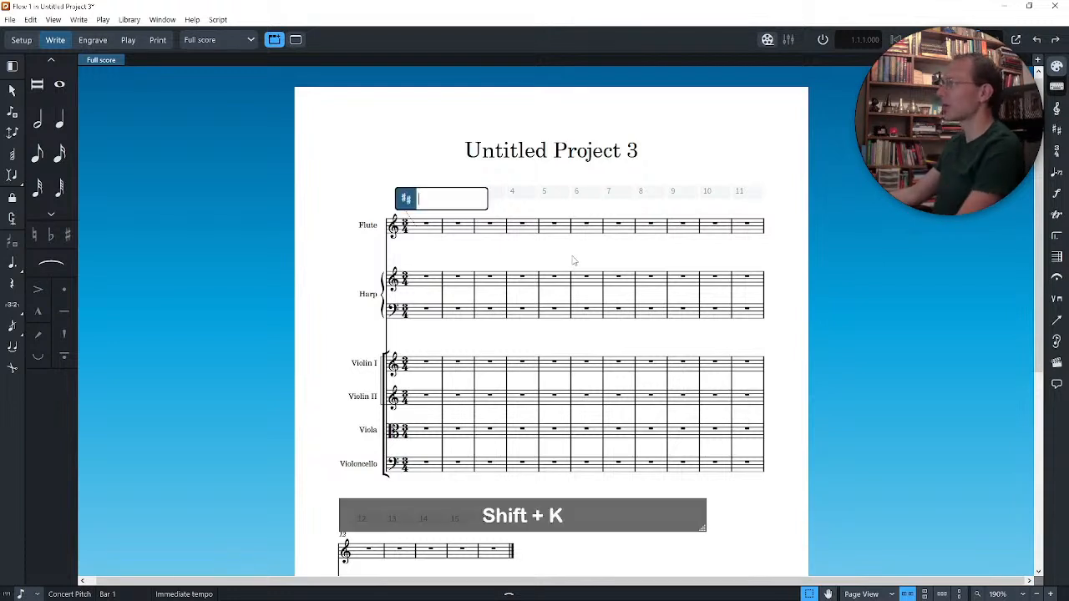
pyautogui.write('3f')
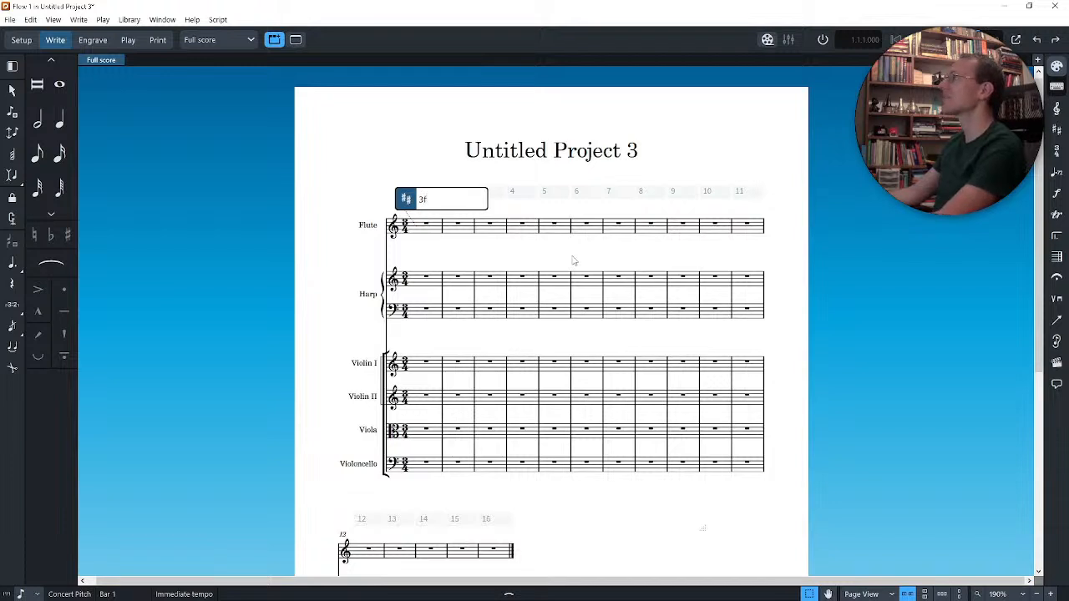
pyautogui.press('Return')
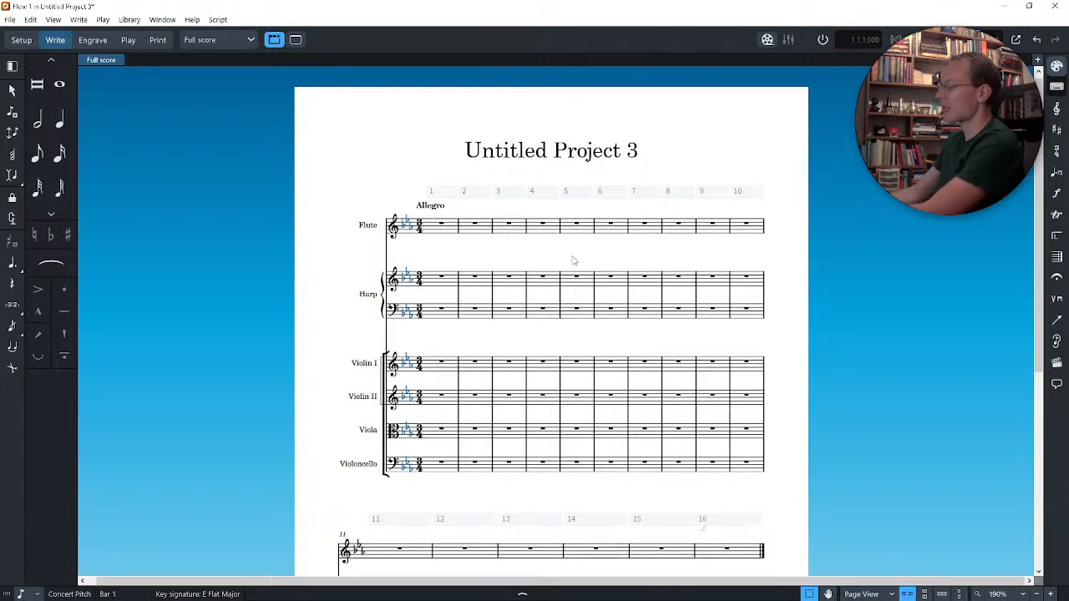
pyautogui.press('shift')
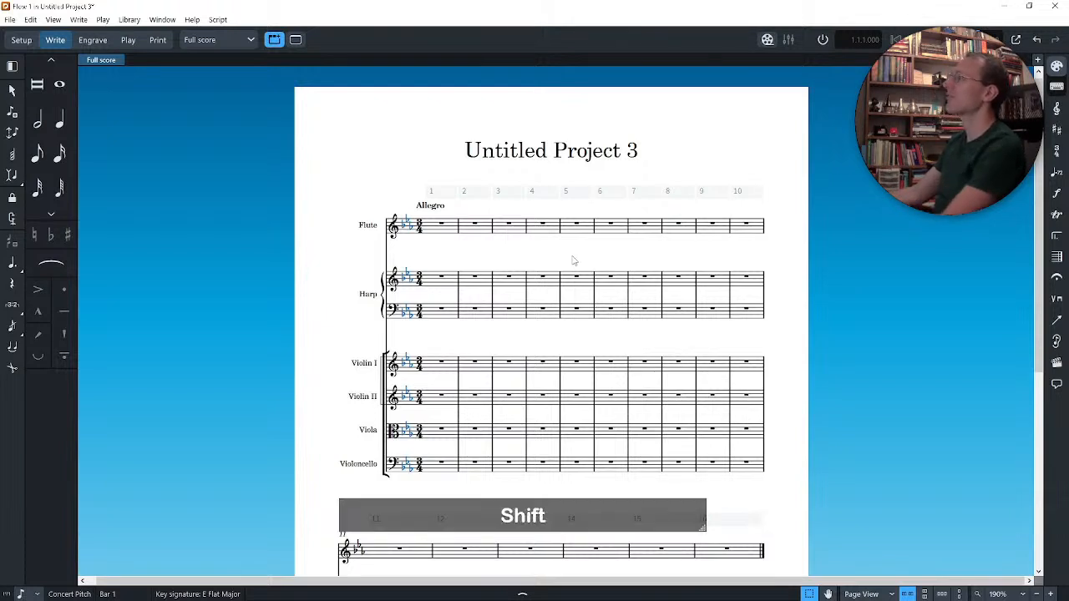
pyautogui.hotkey('shift', 'k')
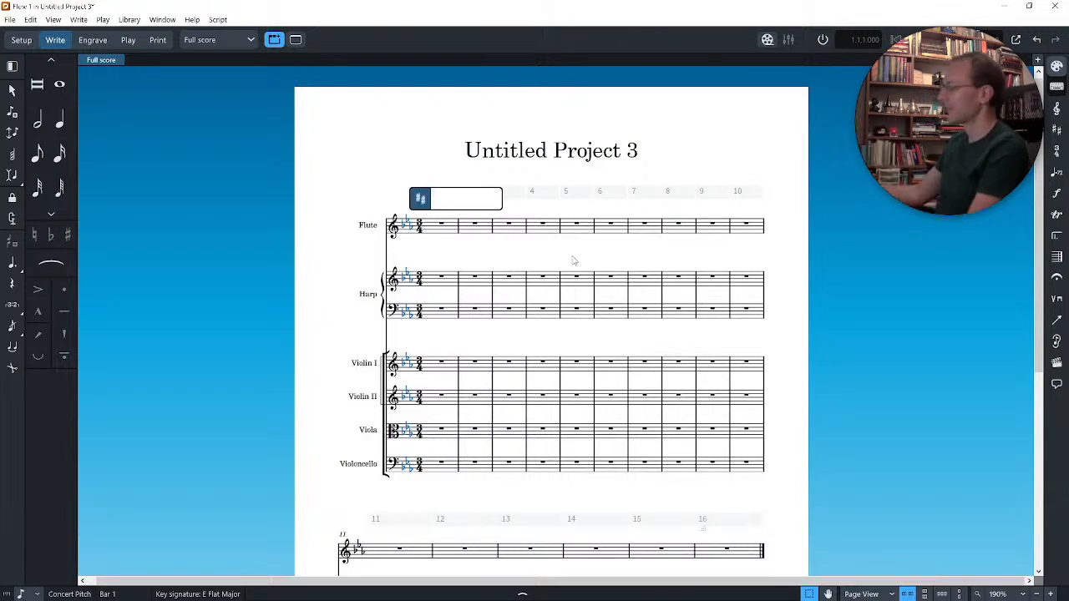
pyautogui.press('Escape')
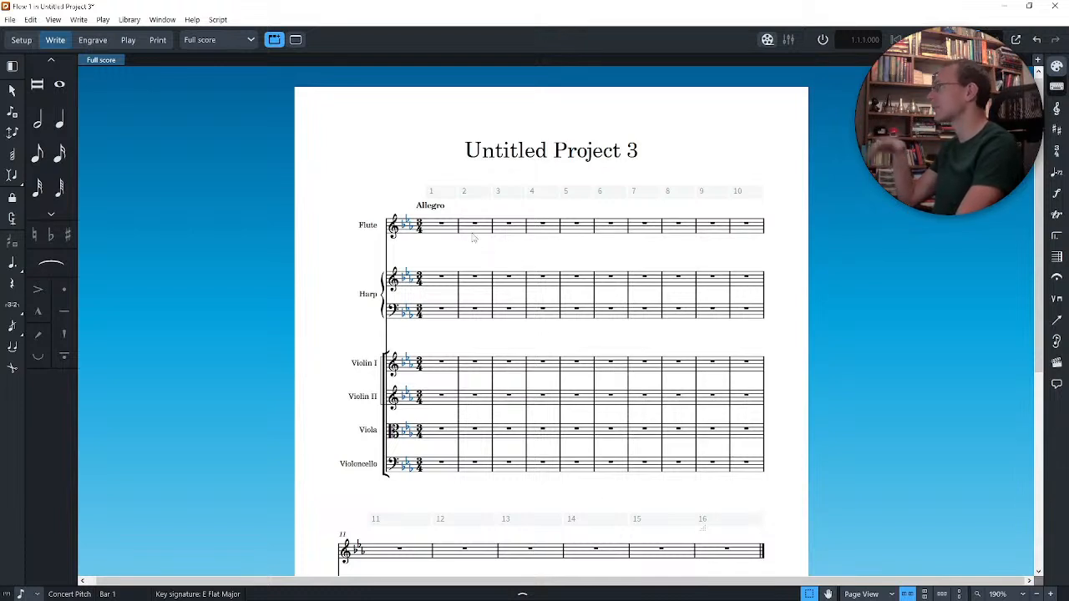
# Step: Enter quarter notes B-flat, C, D in flute bar 1 and E-flat, C, G in bar 2, raising the G an octave to G5
pyautogui.click(442, 224)
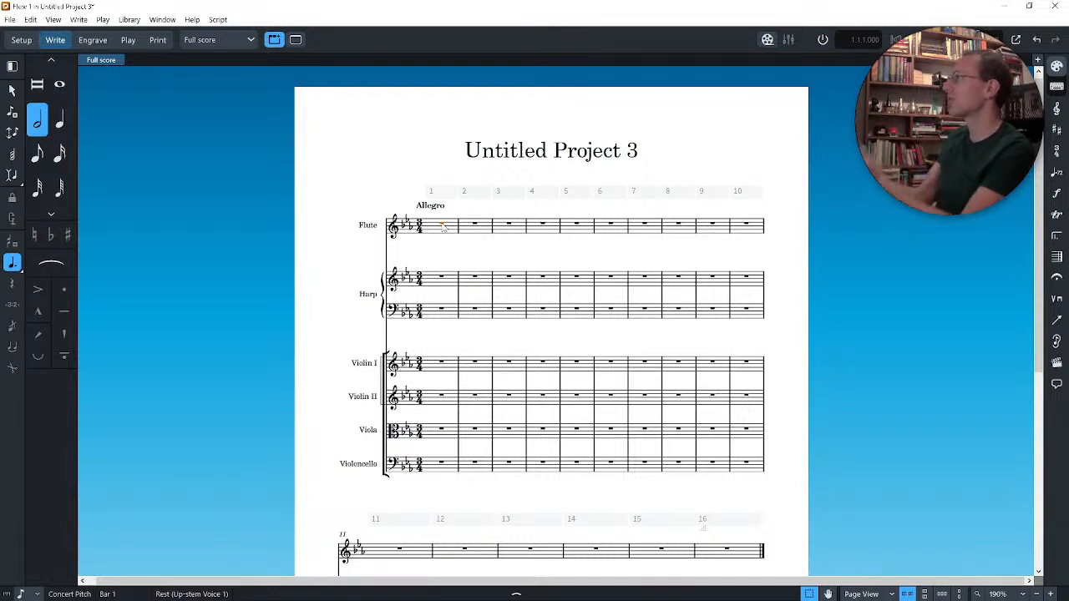
pyautogui.press('Return')
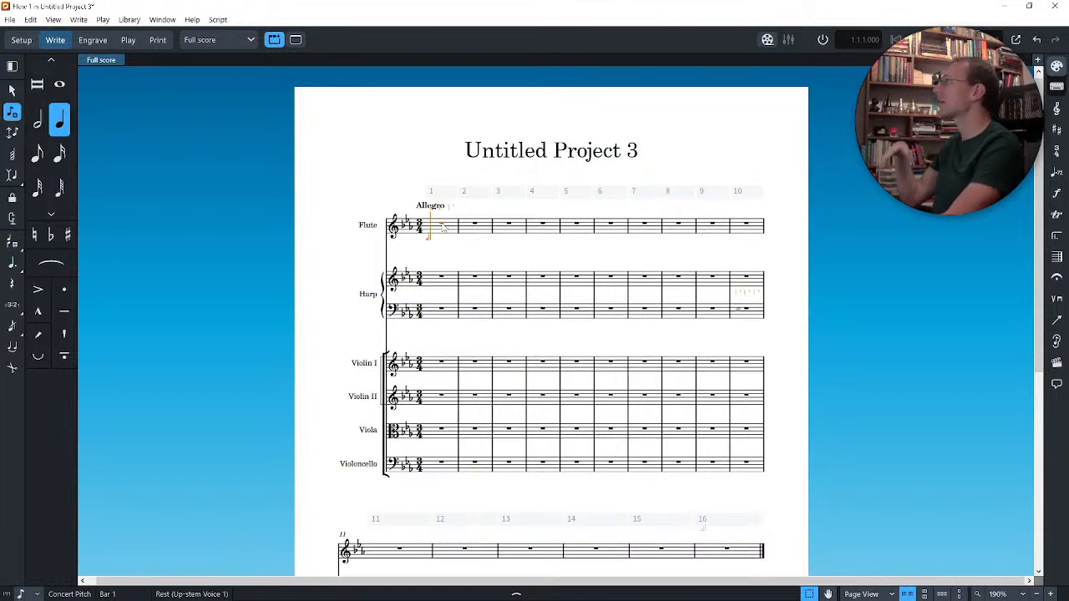
pyautogui.press('KP_6')
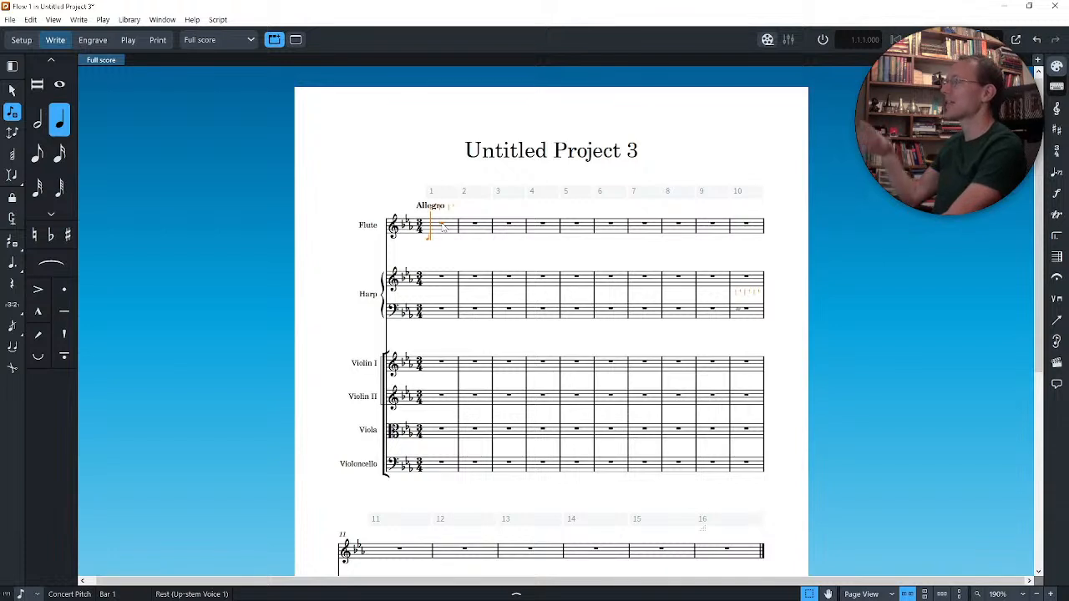
pyautogui.press('KP_6')
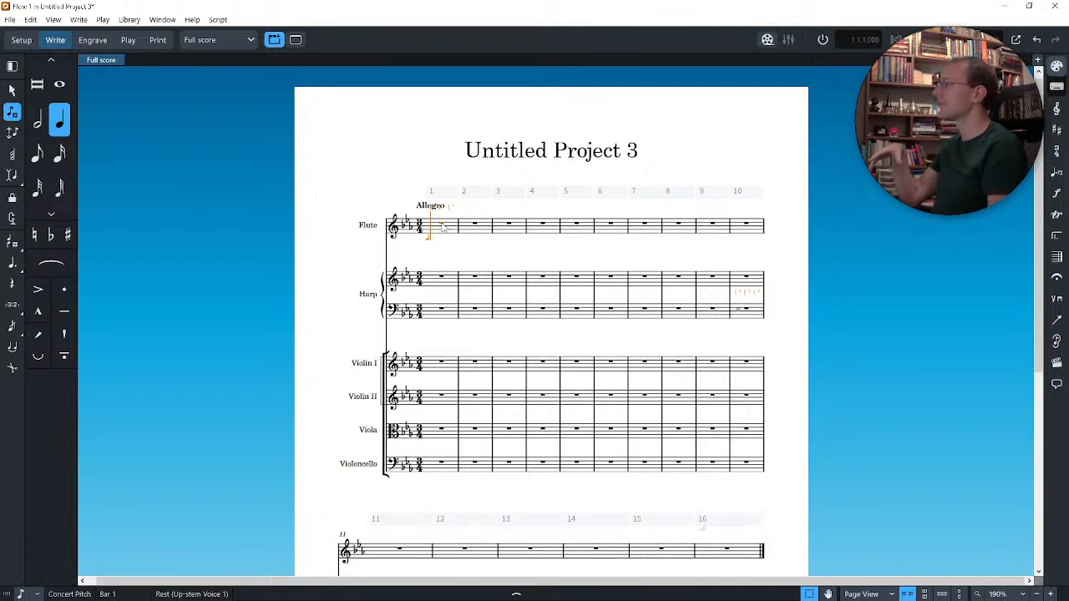
pyautogui.press('b')
pyautogui.press('c')
pyautogui.press('d')
pyautogui.press('e')
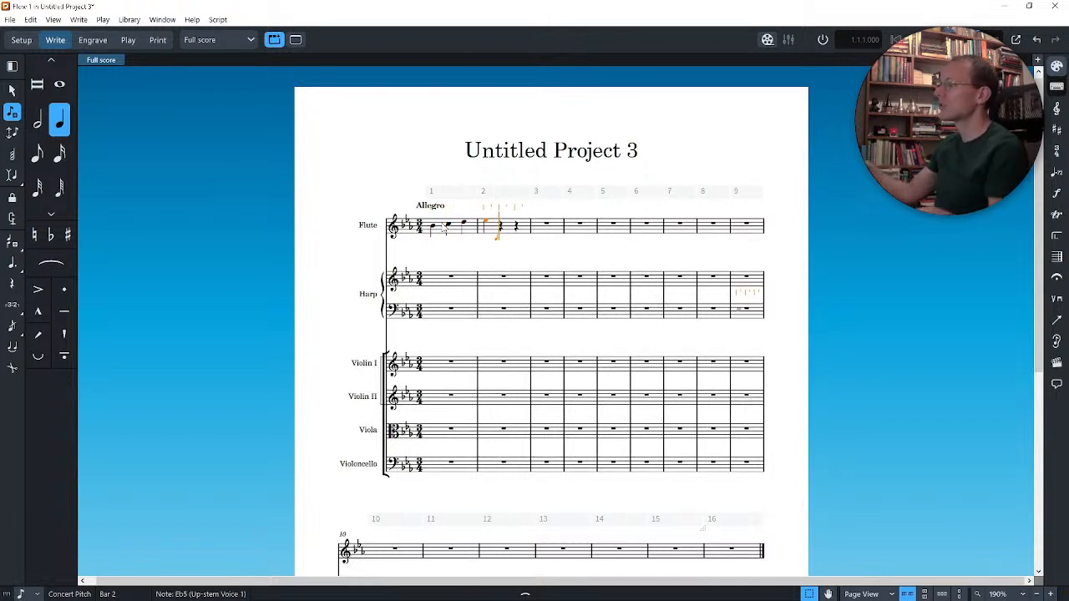
pyautogui.press('c')
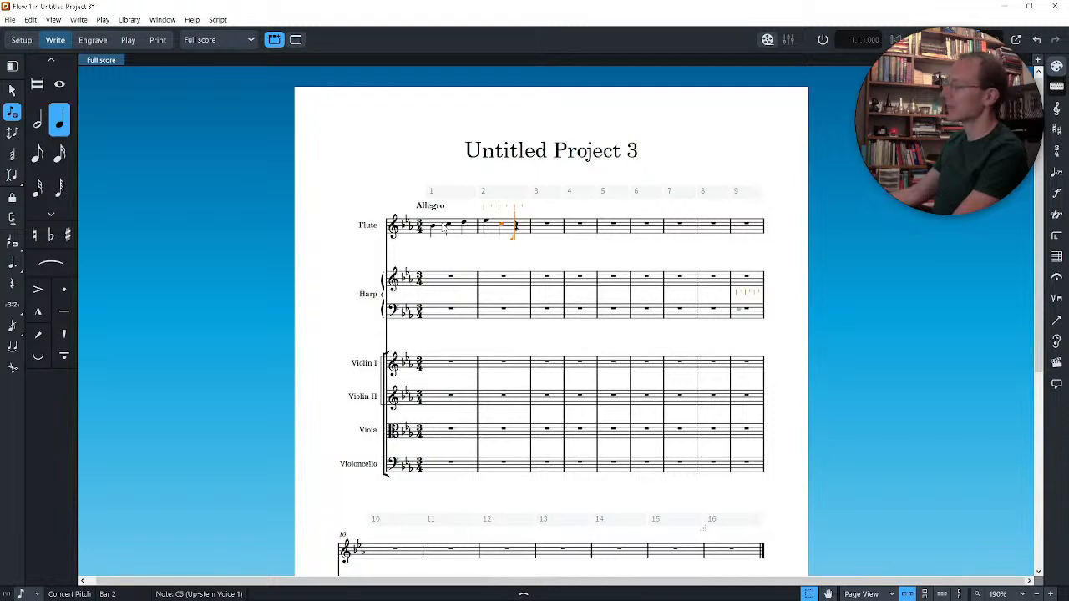
pyautogui.press('g')
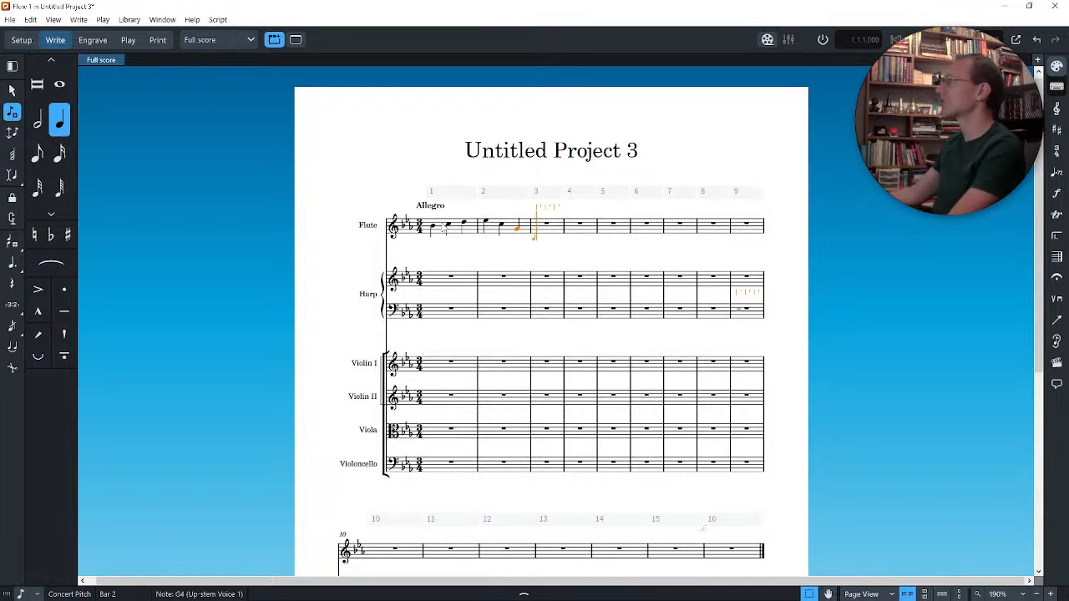
pyautogui.hotkey('ctrl', 'alt', 'Up')
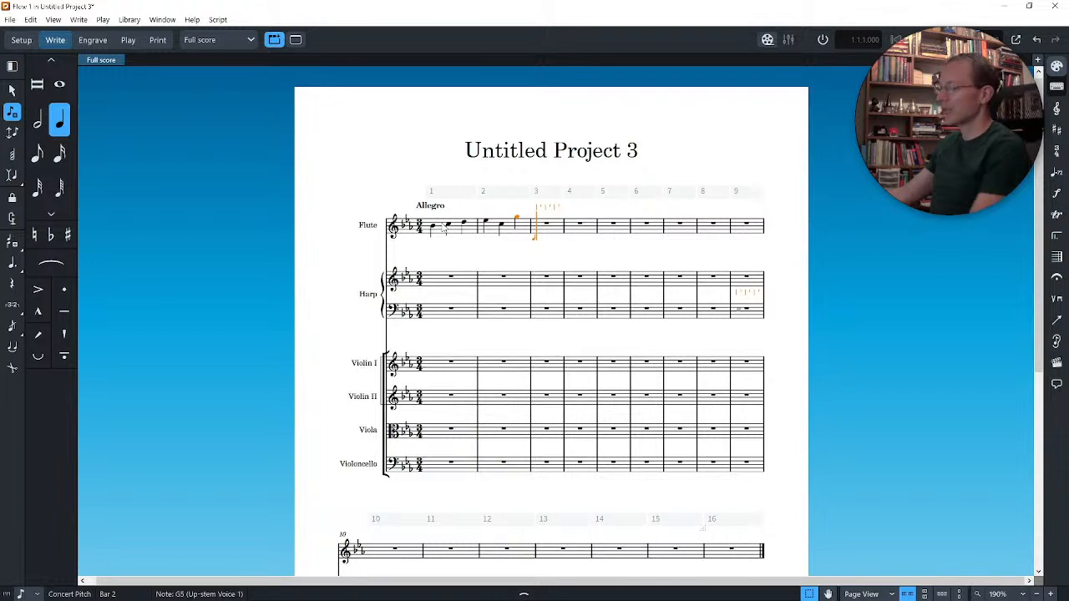
# Step: Enter flute eighth notes G, E-flat, B-flat, G, A-flat, upper E-flat in bar 3 and D, C, G, G-flat, F in bar 4
pyautogui.press('KP_5')
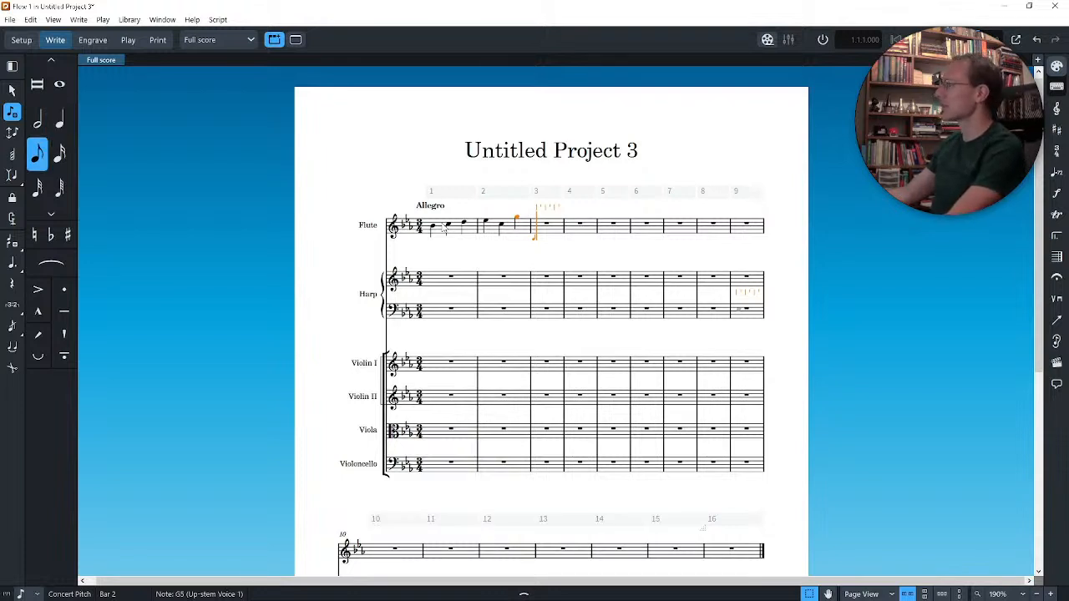
pyautogui.press('KP_5')
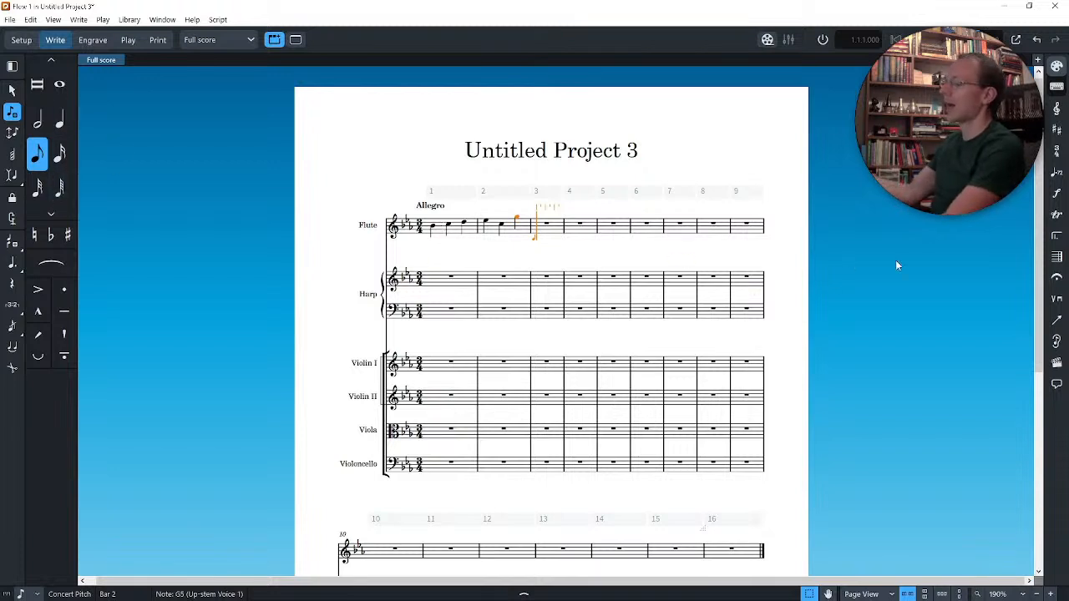
pyautogui.press('KP_5')
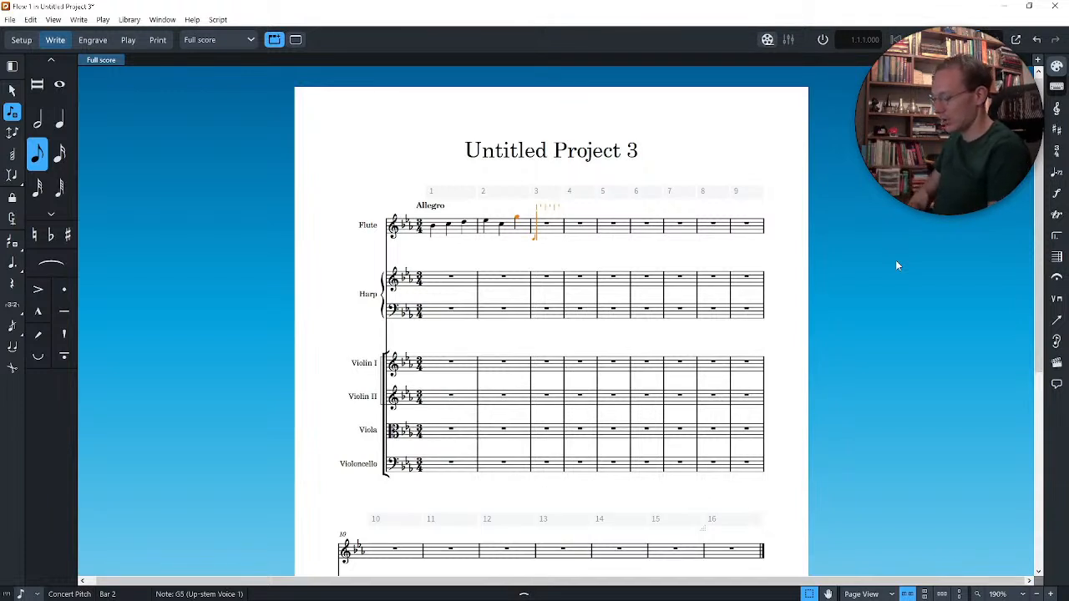
pyautogui.press('g')
pyautogui.press('e')
pyautogui.press('b')
pyautogui.press('g')
pyautogui.press('a')
pyautogui.hotkey('shift', 'alt', 'e')
pyautogui.press('d')
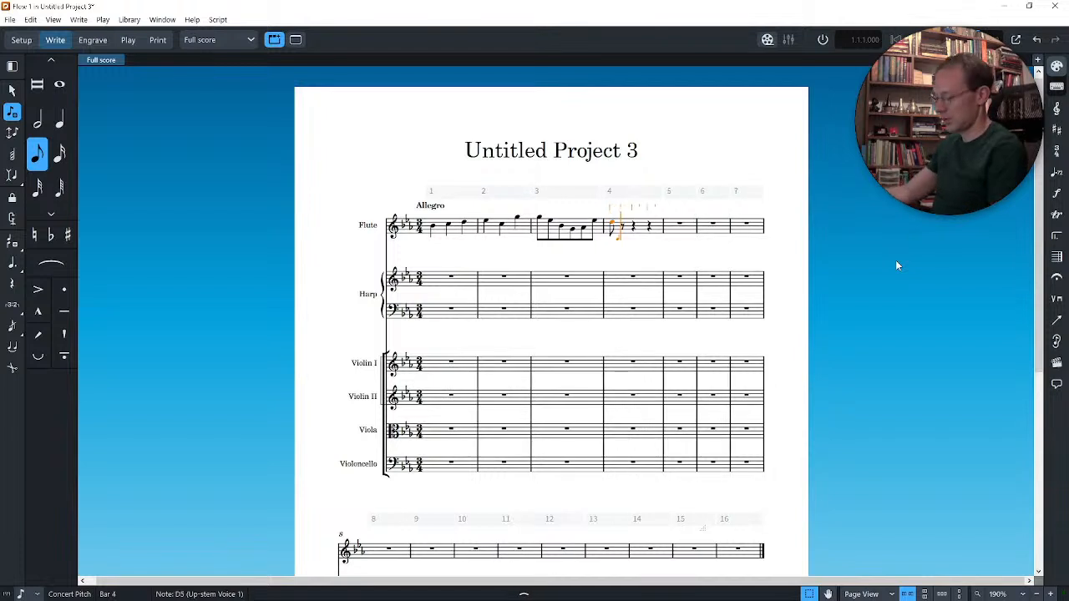
pyautogui.press('c')
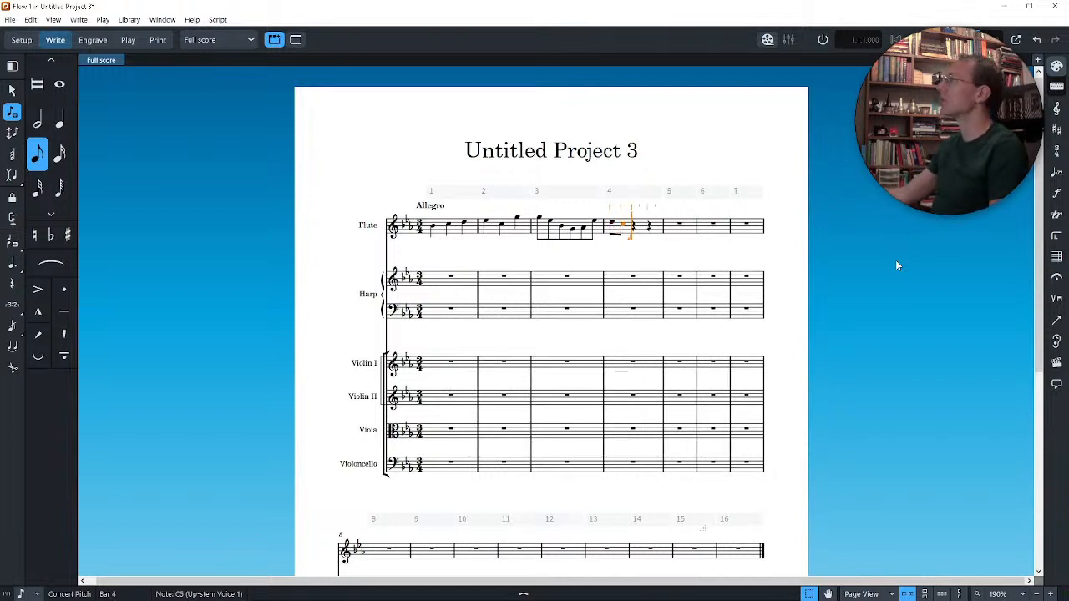
pyautogui.press('Escape')
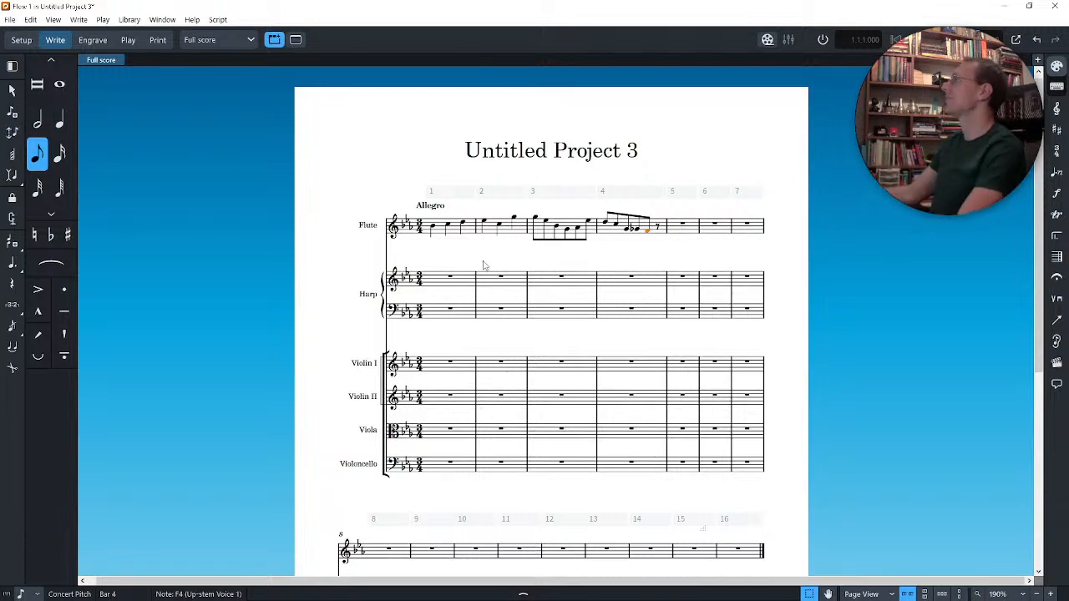
# Step: Add the dynamic mf to the flute's first note in bar 1 using the dynamics popover
pyautogui.scroll(3, 598, 276)
pyautogui.scroll(2, 597, 276)
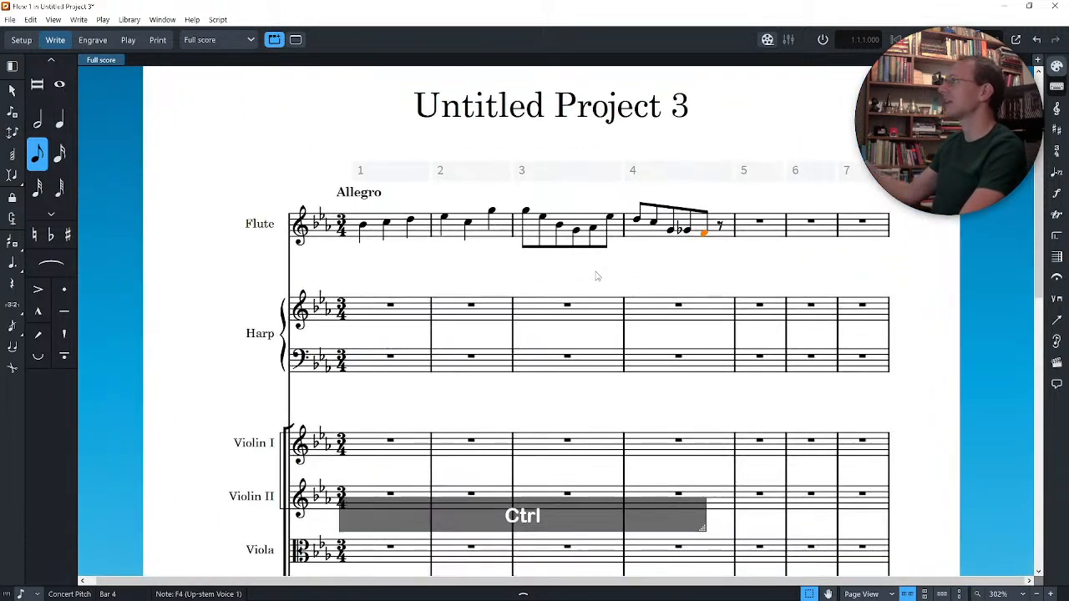
pyautogui.press('Escape')
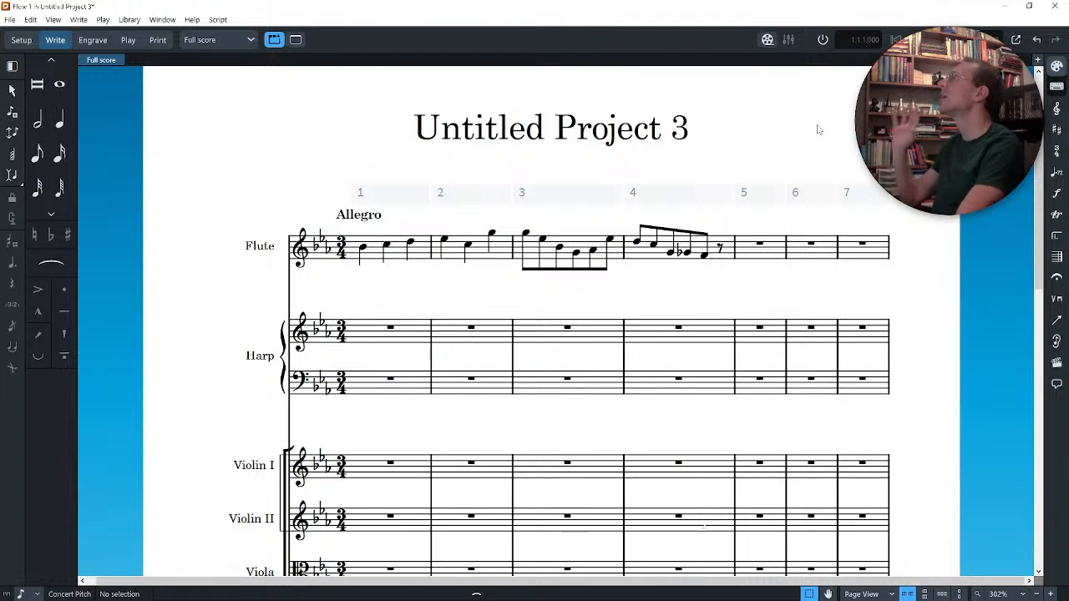
pyautogui.click(361, 254)
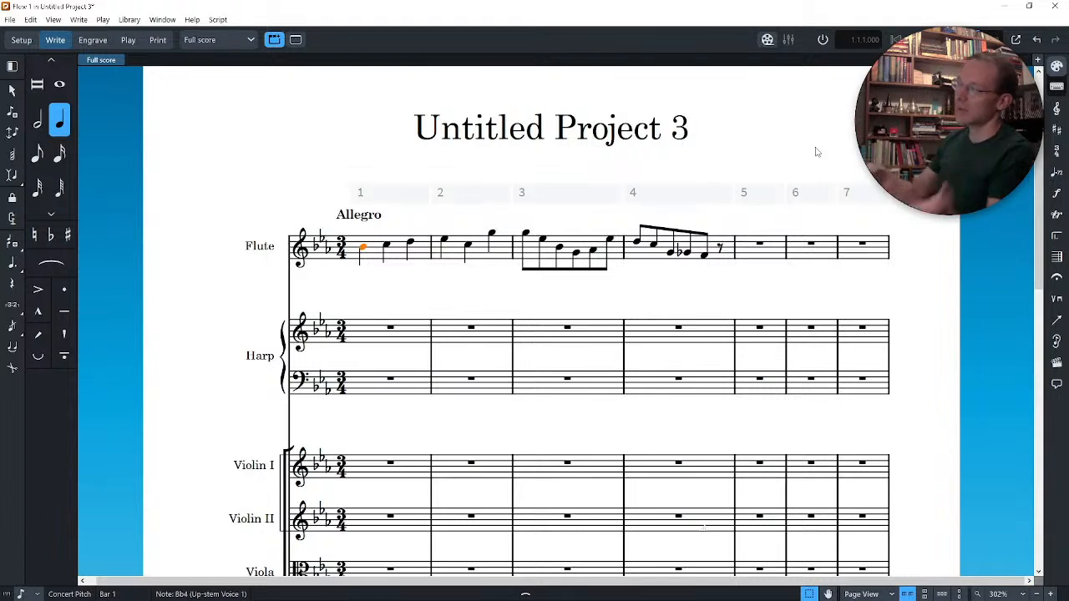
pyautogui.press('shift')
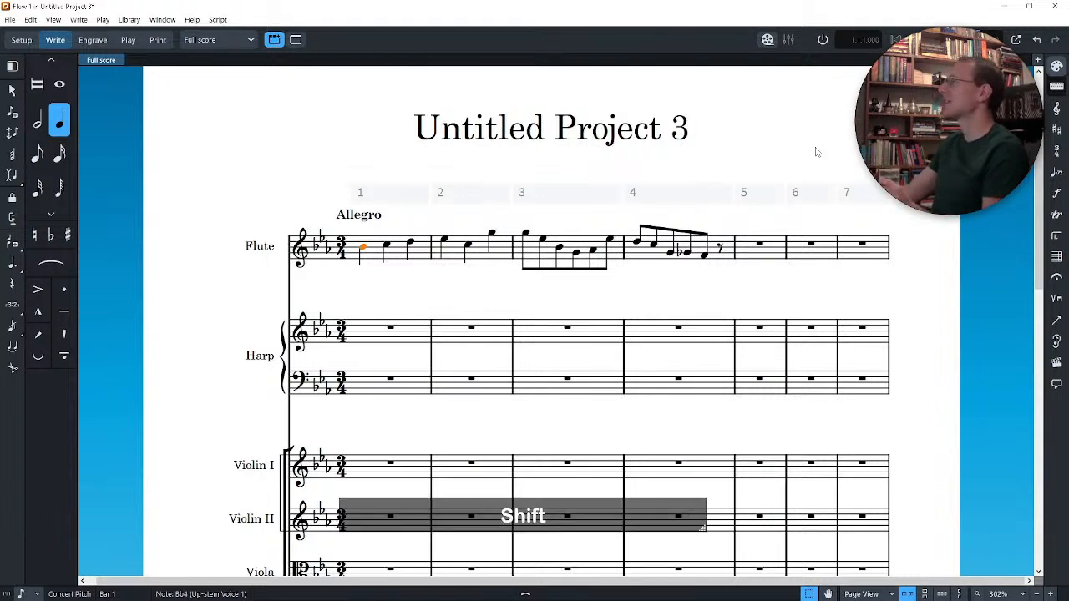
pyautogui.hotkey('shift', 'd')
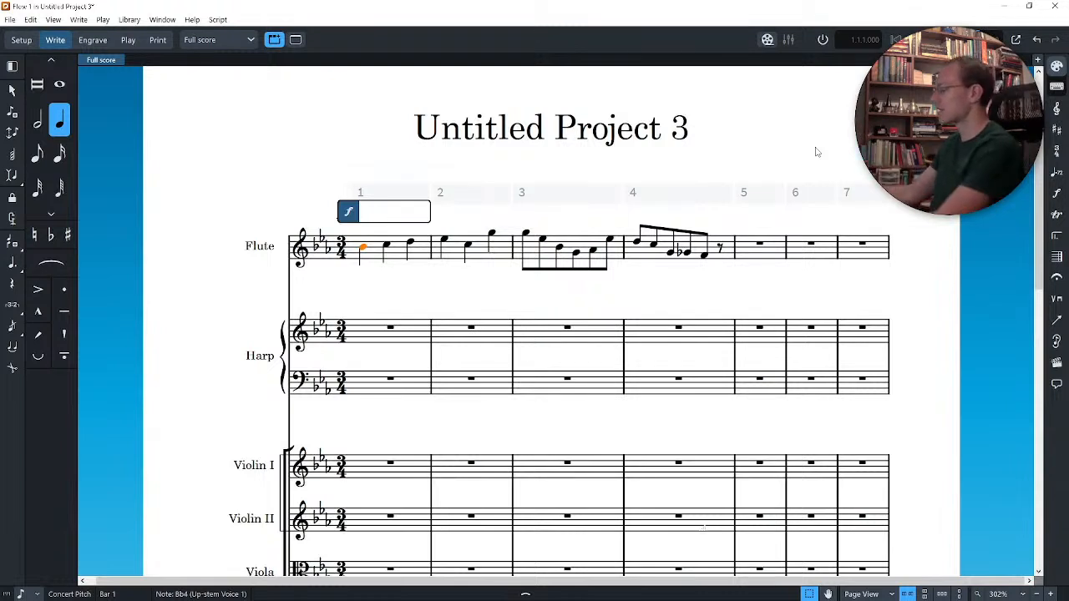
pyautogui.write('mf')
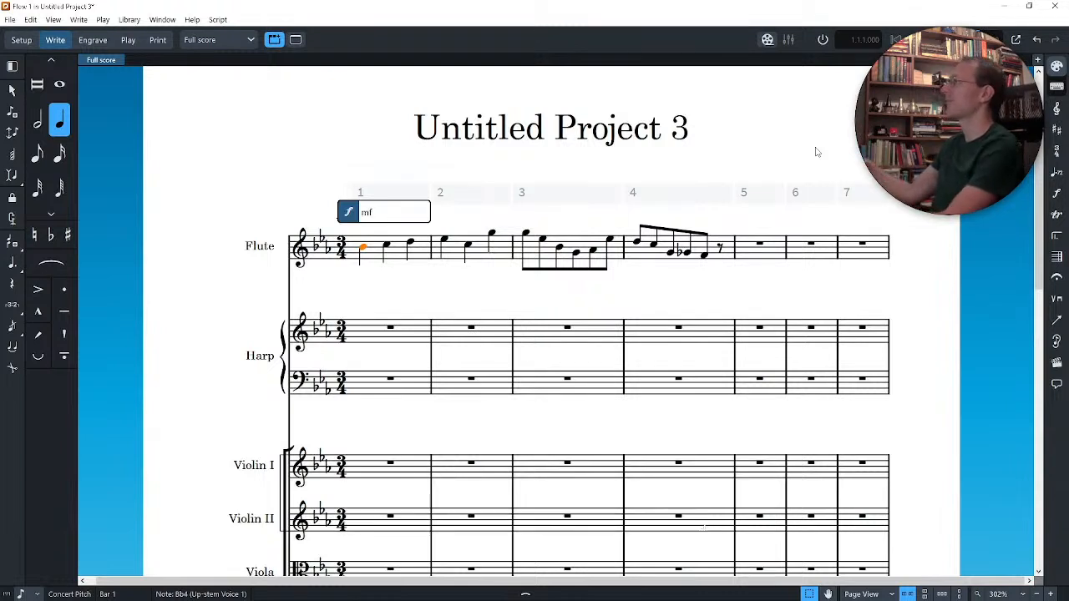
pyautogui.press('Return')
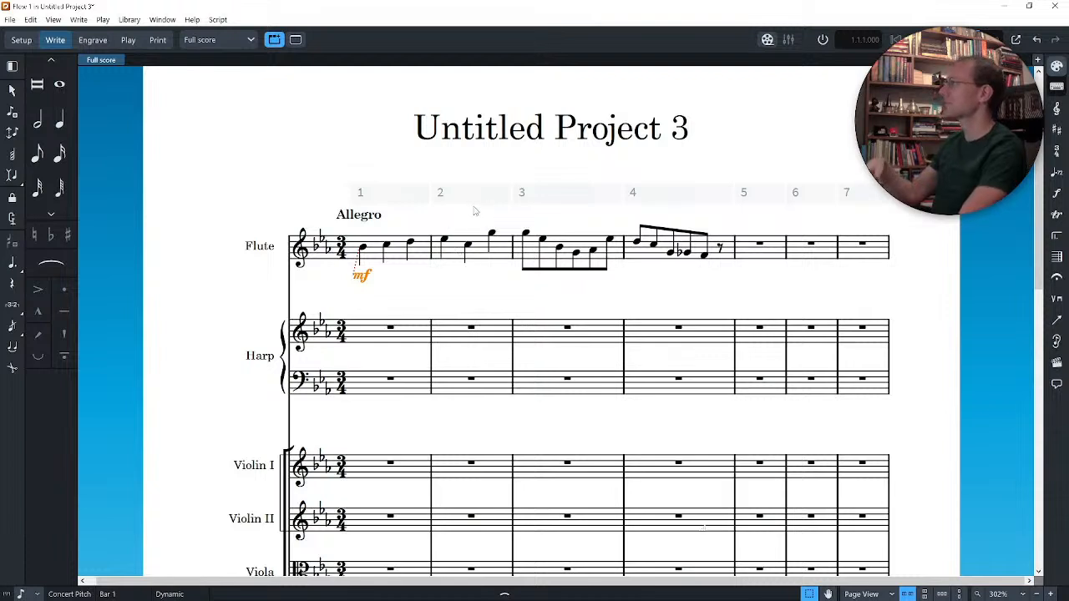
# Step: Add a crescendo hairpin at the flute's first note in bar 2 and extend it to the start of bar 3
pyautogui.click(446, 240)
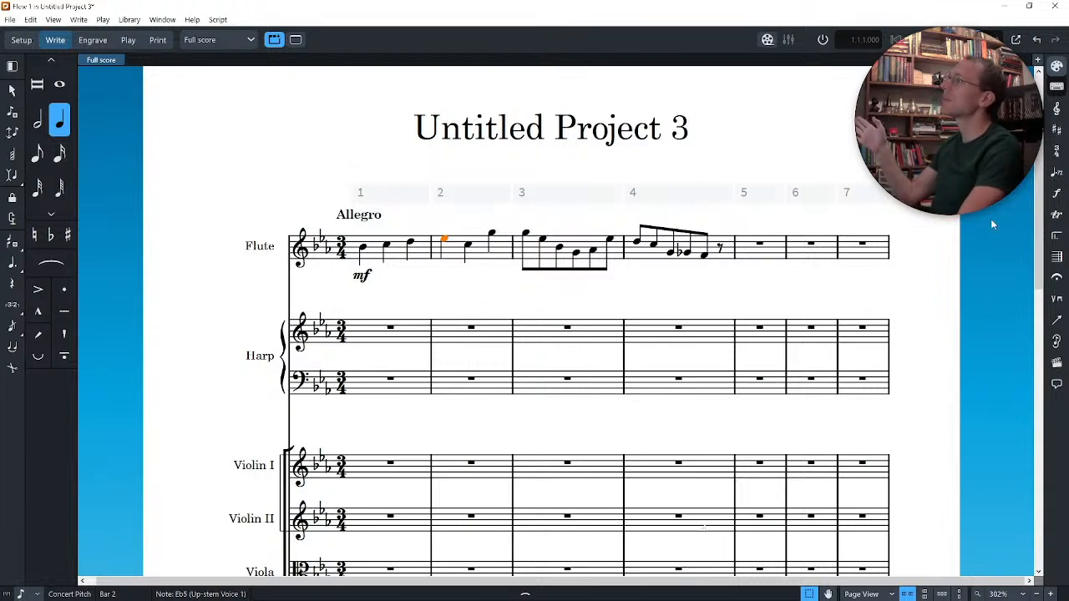
pyautogui.click(1057, 194)
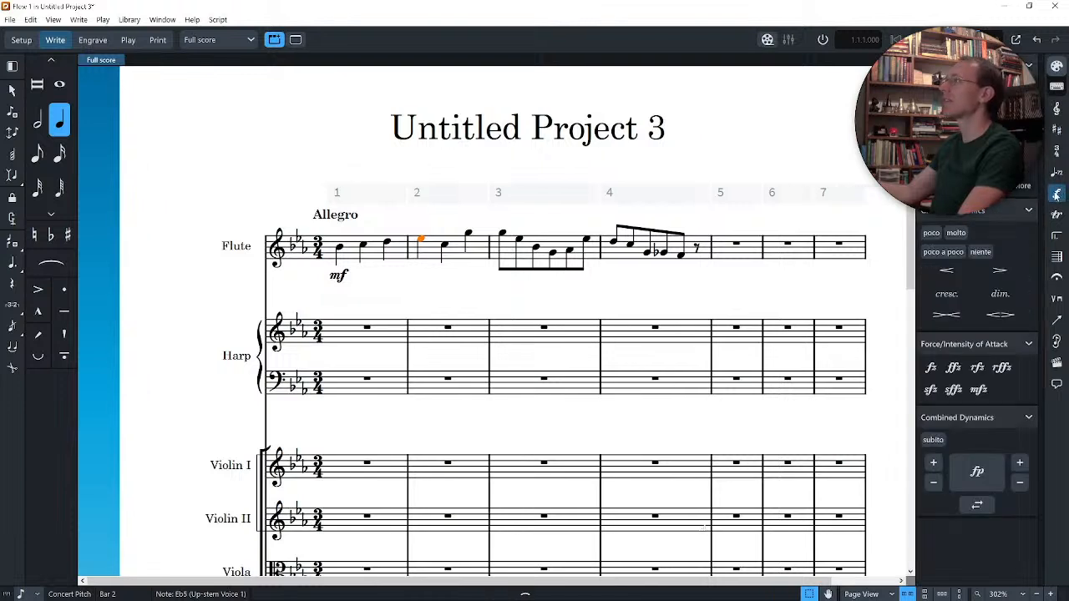
pyautogui.click(948, 270)
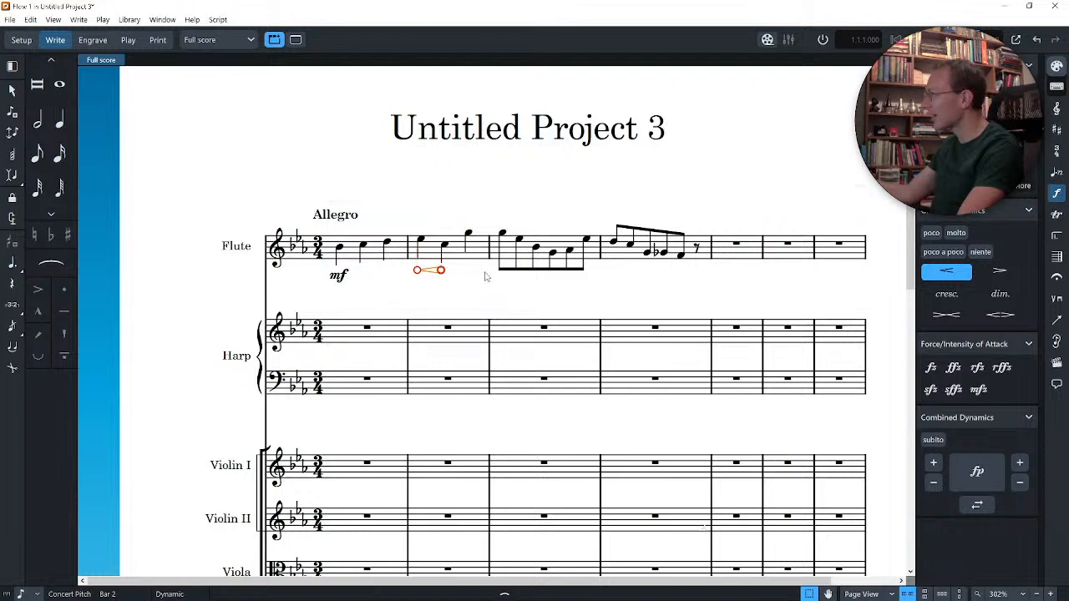
pyautogui.moveTo(487, 277); pyautogui.dragTo(503, 278)
pyautogui.click(544, 292)
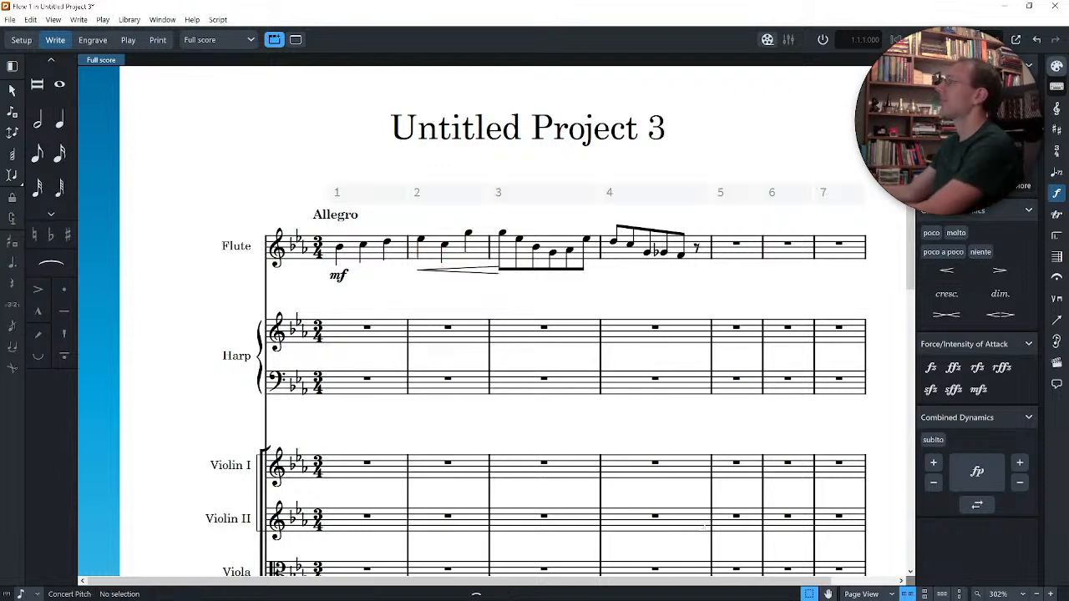
# Step: Delete the crescendo hairpin under flute bar 2, dismissing the Save As dialog without saving
pyautogui.hotkey('ctrl', '9')
pyautogui.hotkey('ctrl', 's')
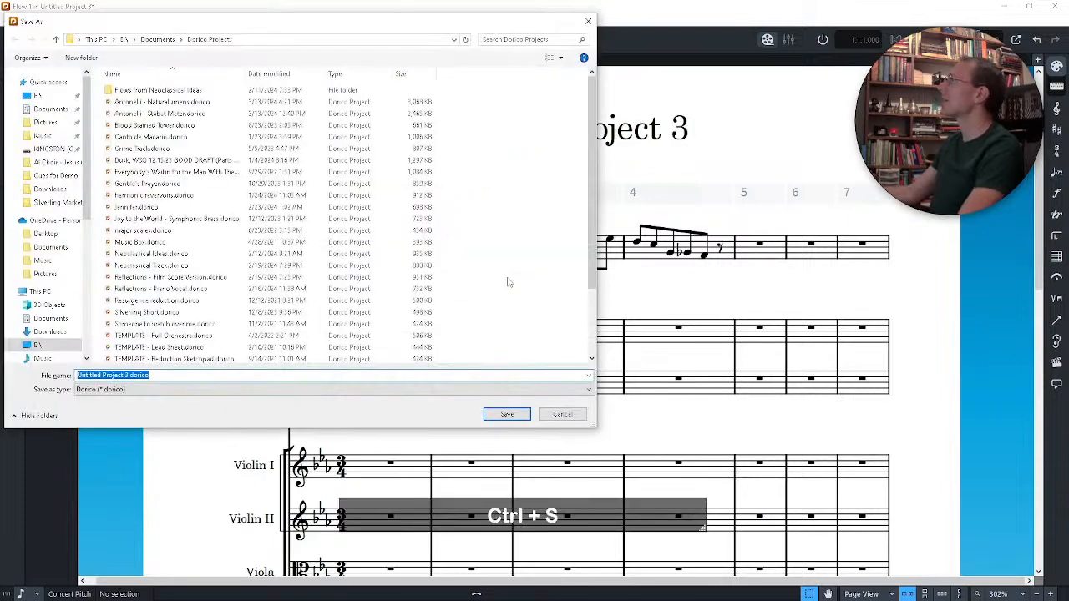
pyautogui.click(588, 21)
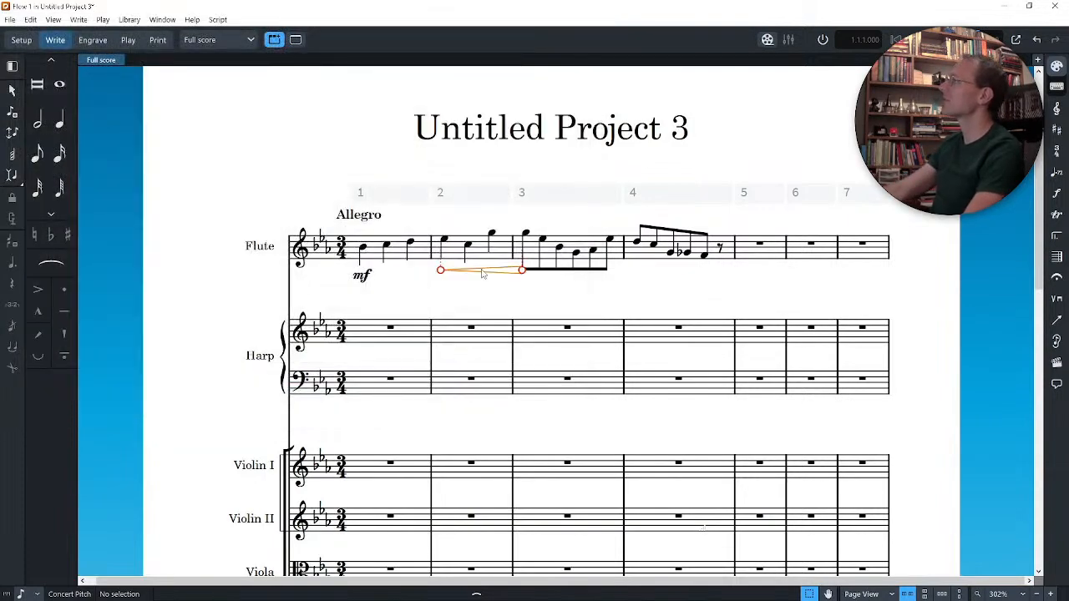
pyautogui.press('Delete')
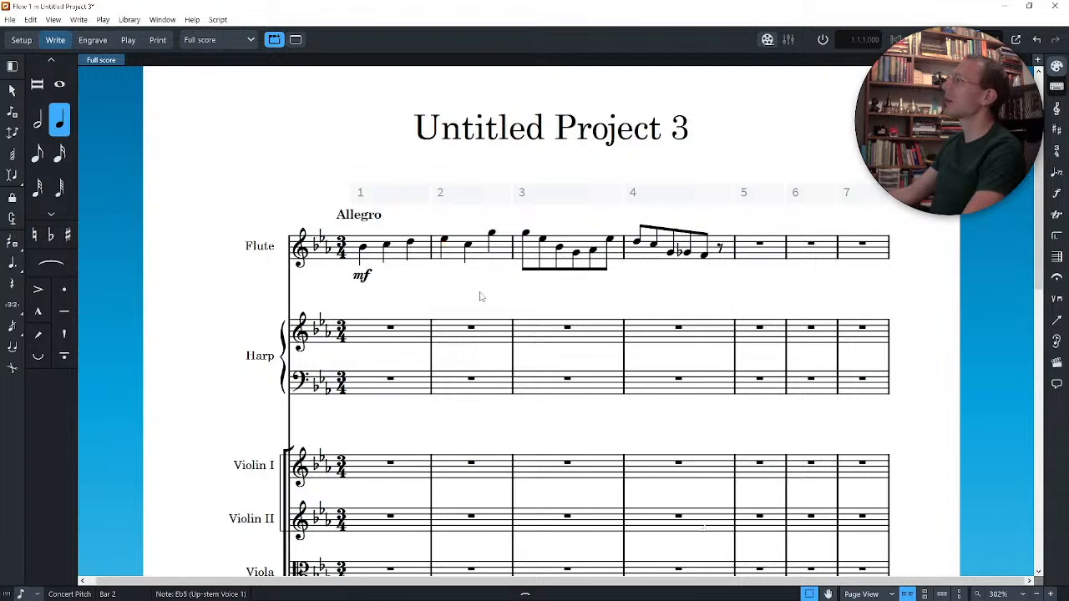
# Step: Add a crescendo leading to f across the three flute notes of bar 2 by entering <f in the dynamics popover
pyautogui.keyDown('shift'); pyautogui.click(491, 234); pyautogui.keyUp('shift')
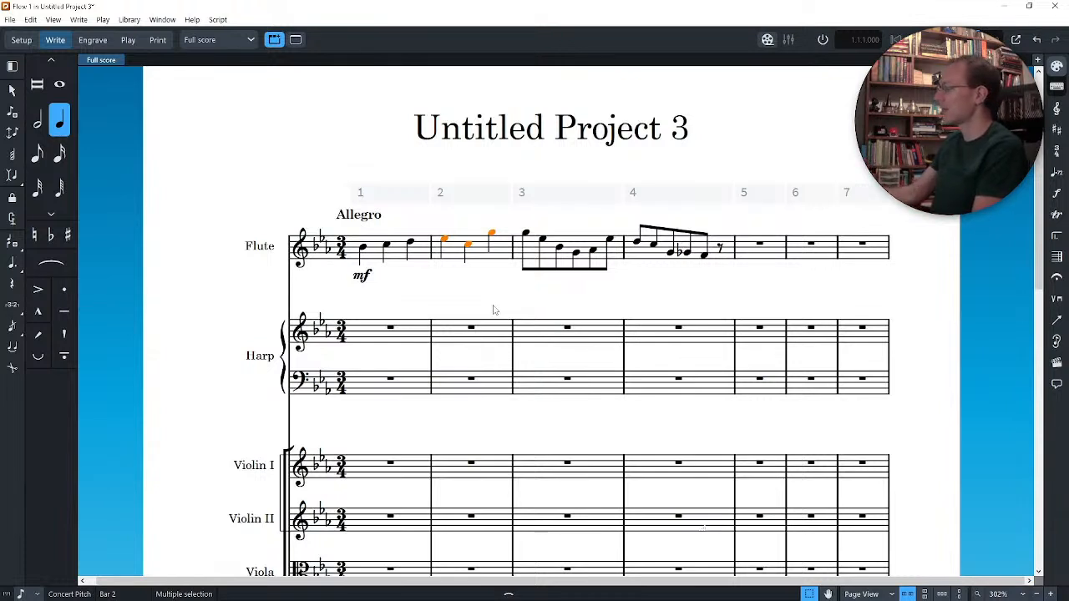
pyautogui.hotkey('shift', 'd')
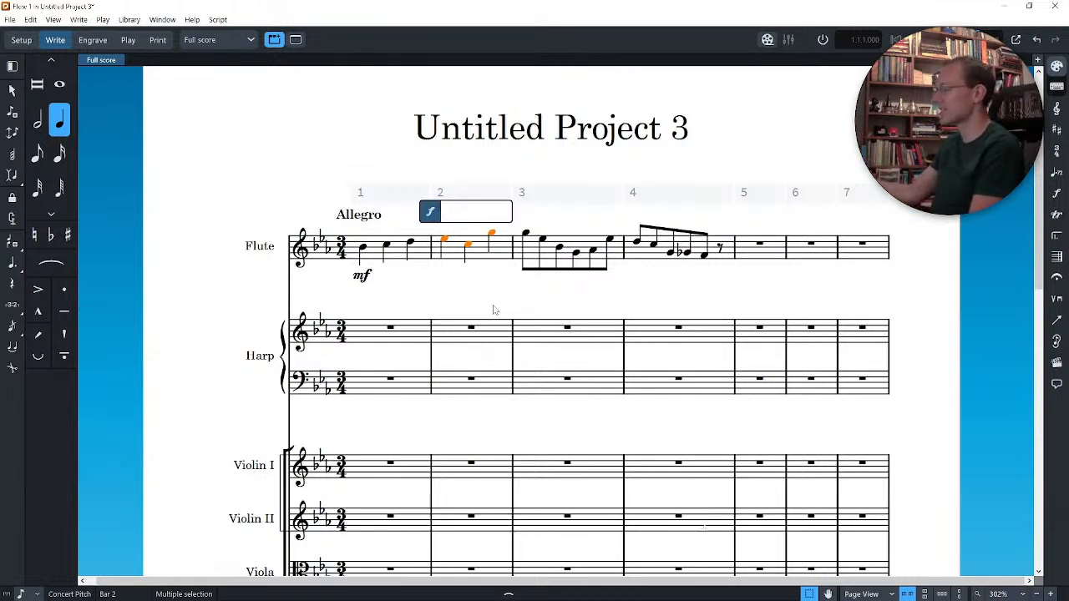
pyautogui.write('<f')
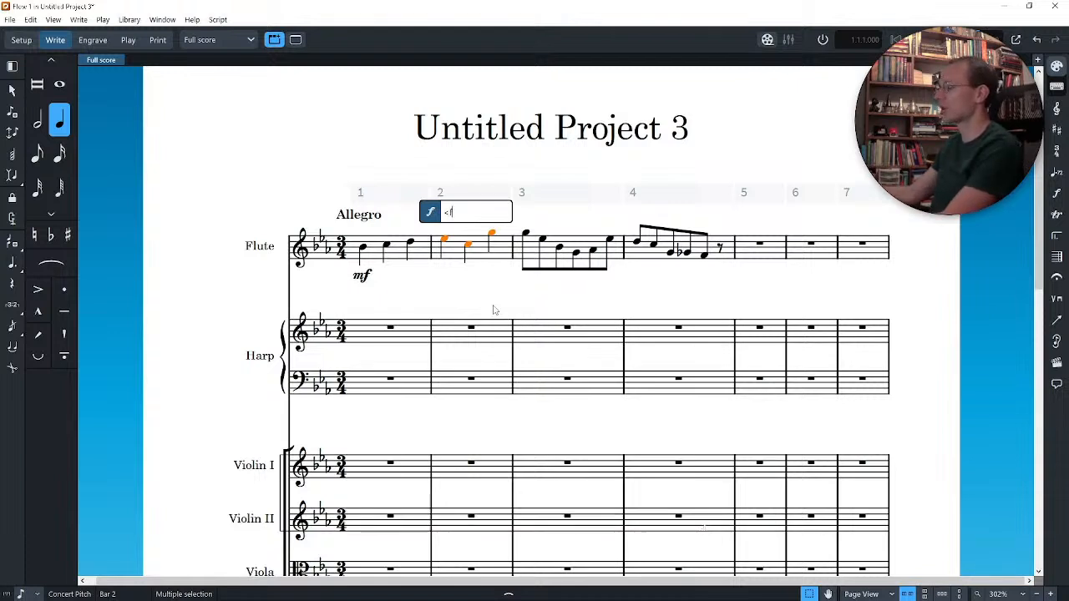
pyautogui.press('Return')
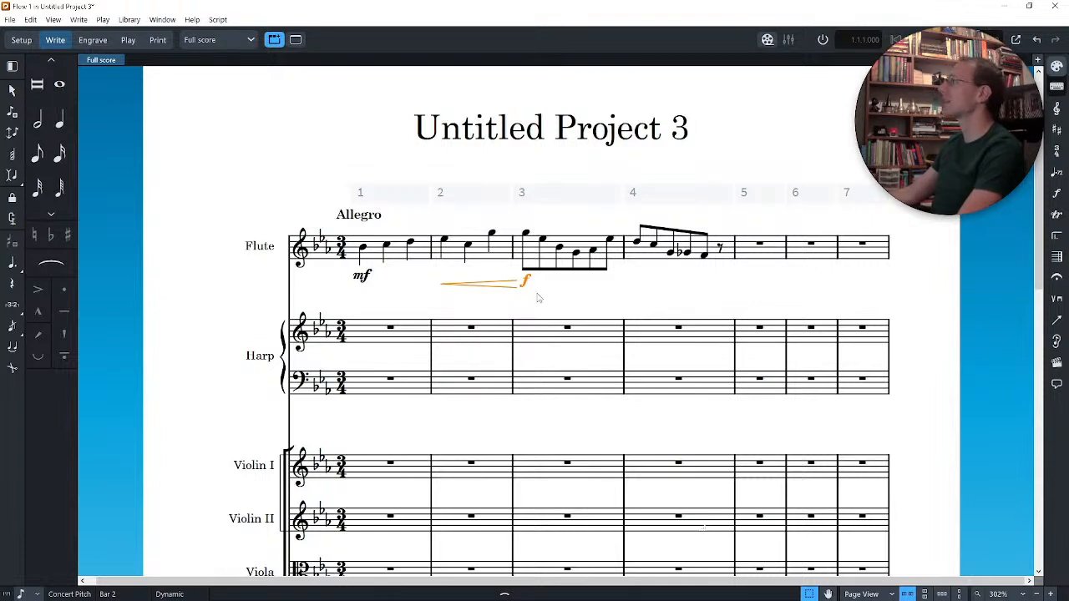
pyautogui.click(568, 295)
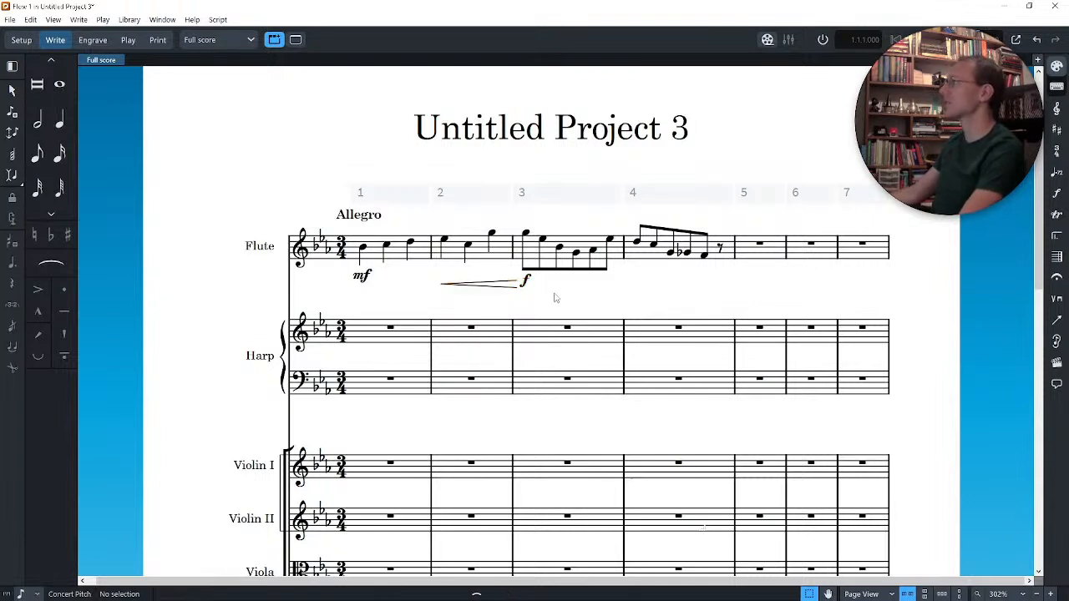
# Step: Undo the crescendo to f across flute bar 2
pyautogui.hotkey('ctrl', 'z')
pyautogui.hotkey('ctrl', 'z')
pyautogui.hotkey('ctrl', 'z')
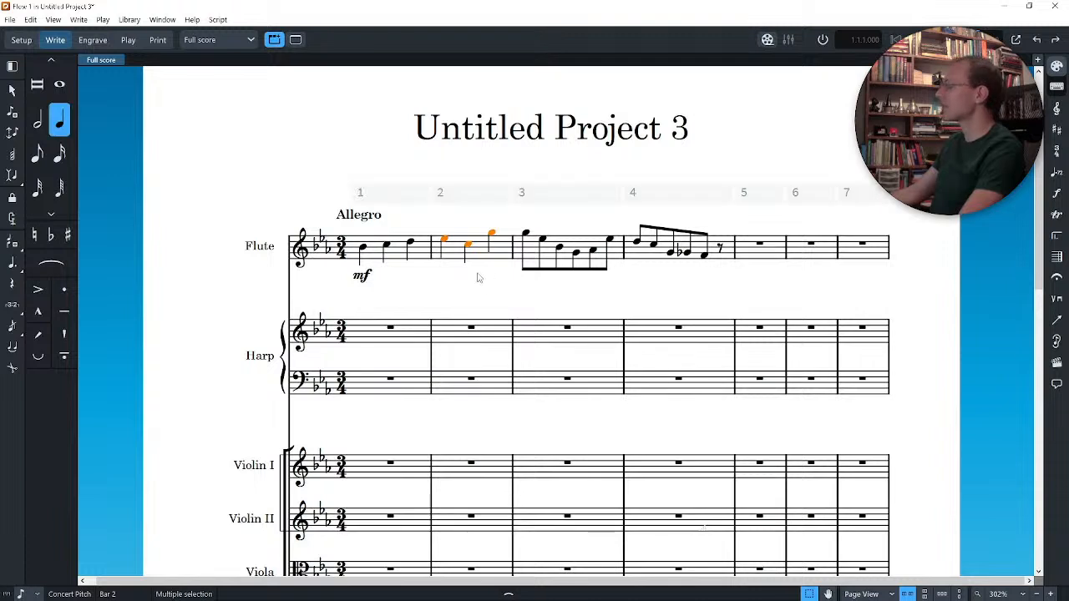
# Step: Add a subito piano with a crescendo to forte across the flute notes of bar 2 by entering sub p < f in the dynamics popover
pyautogui.hotkey('shift', 'd')
pyautogui.write('su')
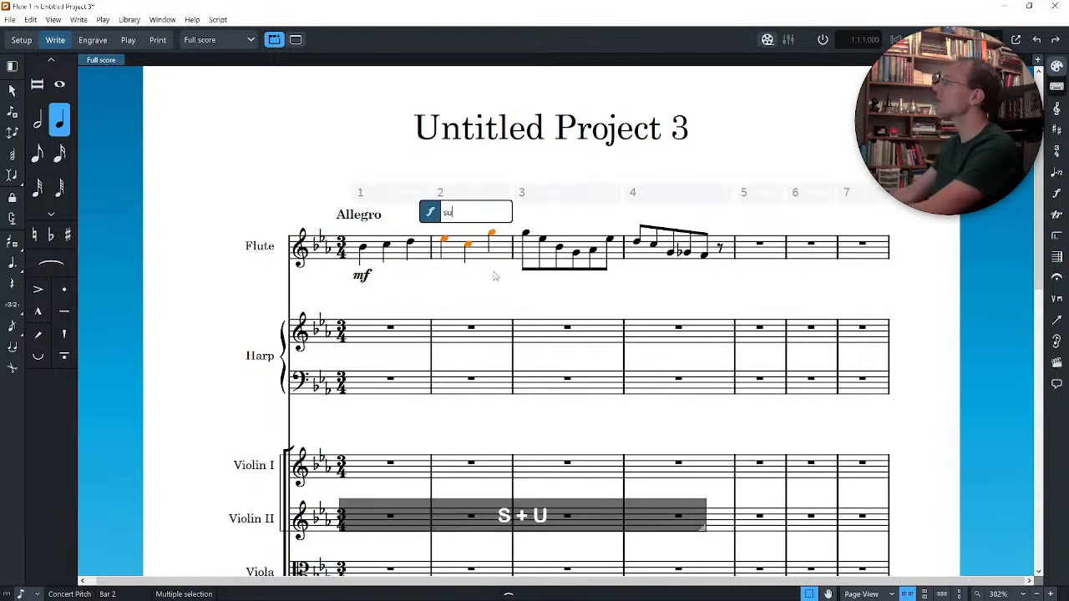
pyautogui.write('b p ')
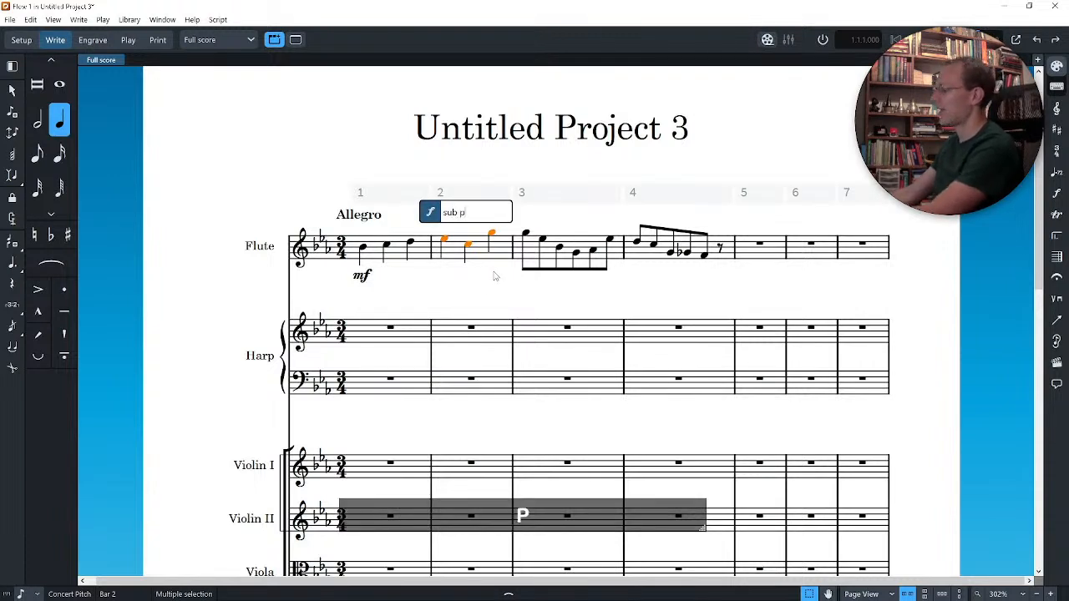
pyautogui.write('< f')
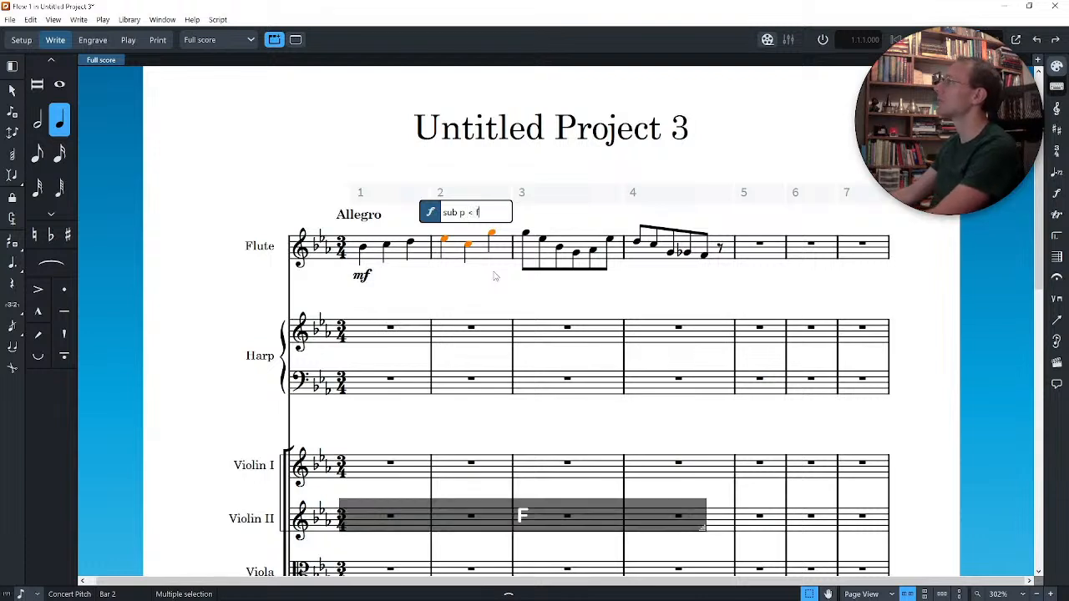
pyautogui.press('Return')
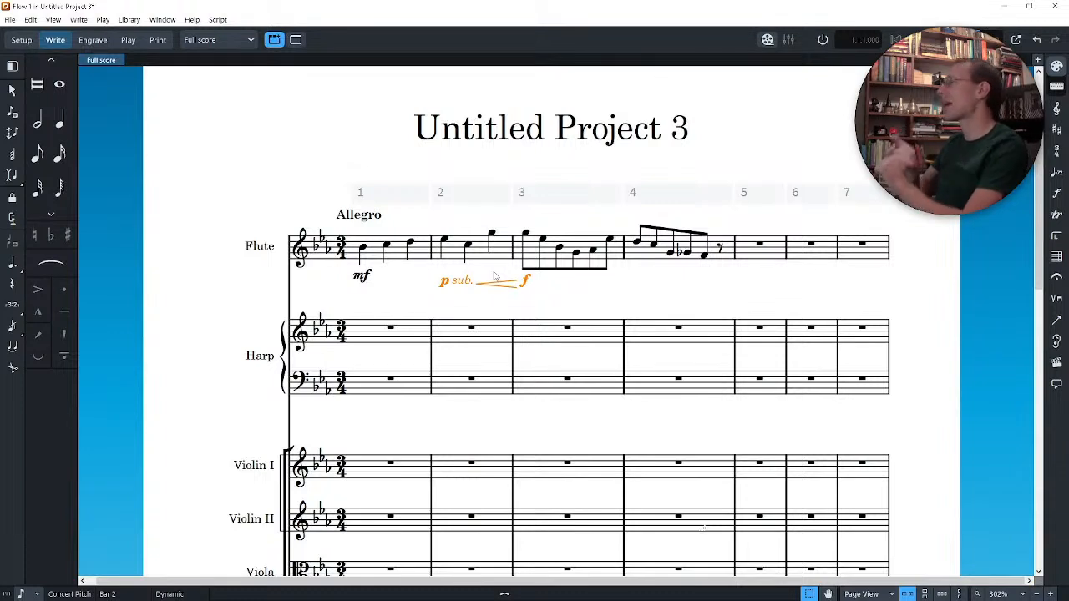
pyautogui.click(738, 140)
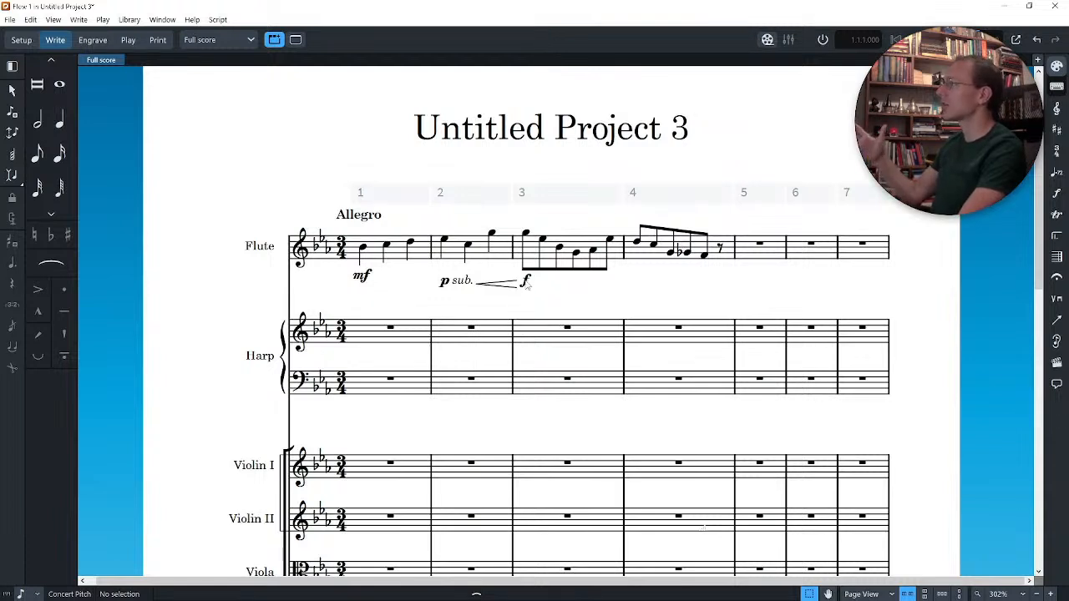
# Step: View the dynamics grouping and linking options for the flute's hairpin in bar 2
pyautogui.click(492, 285)
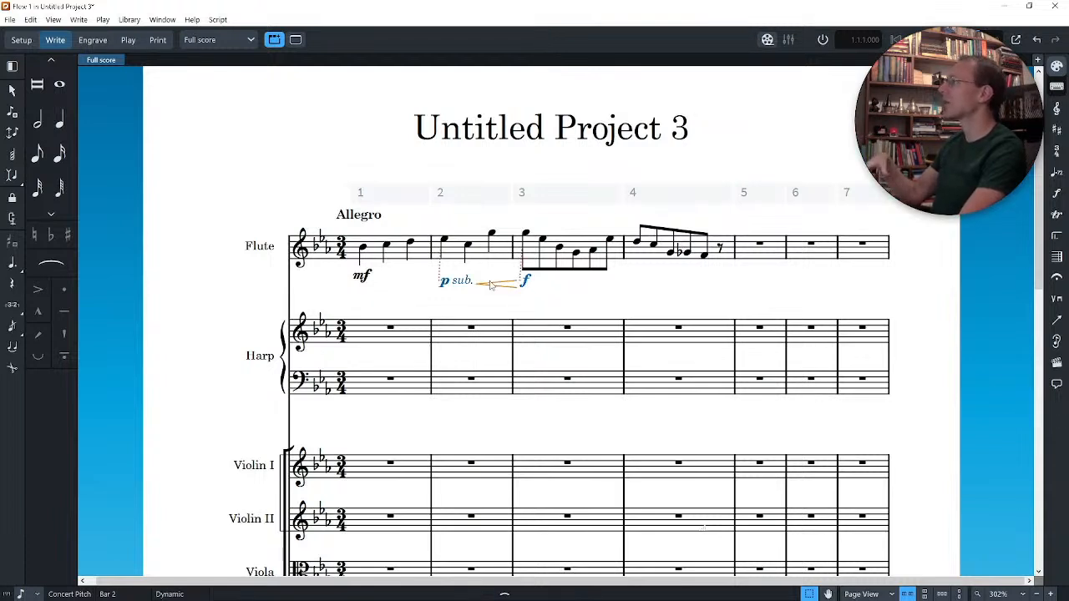
pyautogui.rightClick(493, 285)
pyautogui.moveTo(539, 350)
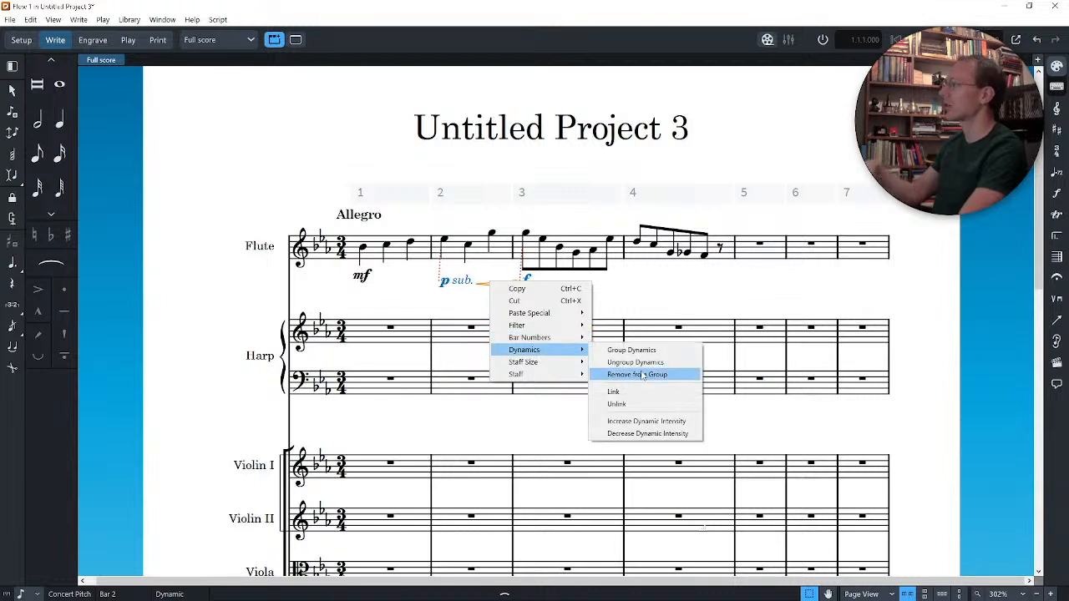
pyautogui.click(723, 298)
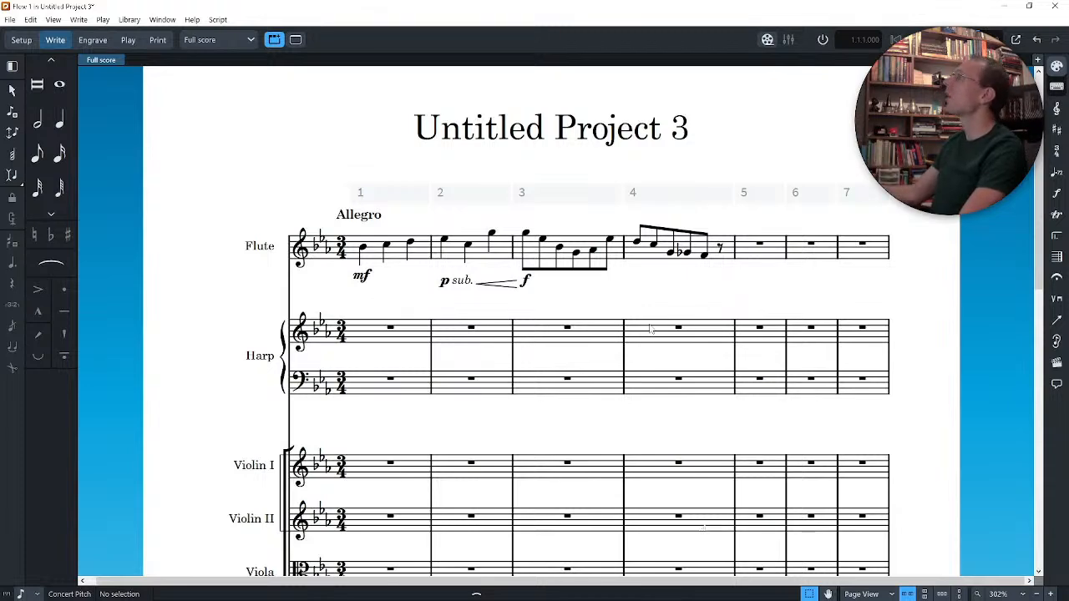
# Step: Enter quarter-note chords across the four string staves, bottom up: C-G-E♭-G, D♭-A♭-F-A♭, C-G-E♭-B♭ in bar 3, and D♭-A♭-E♭-A♭ on bar 4's first beat
pyautogui.scroll(-2, 650, 327)
pyautogui.scroll(-1, 650, 330)
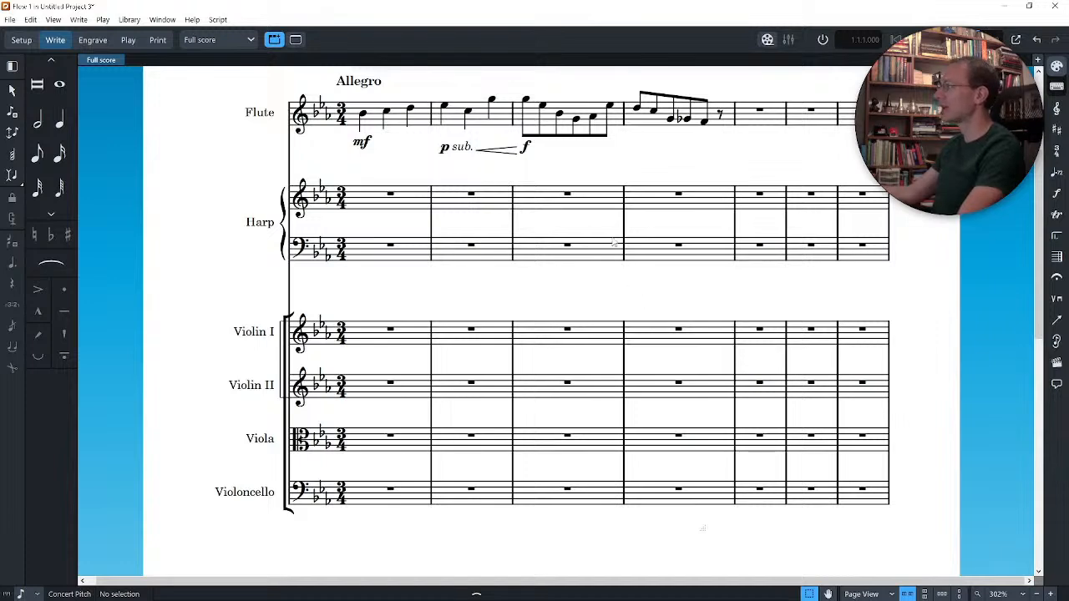
pyautogui.click(567, 330)
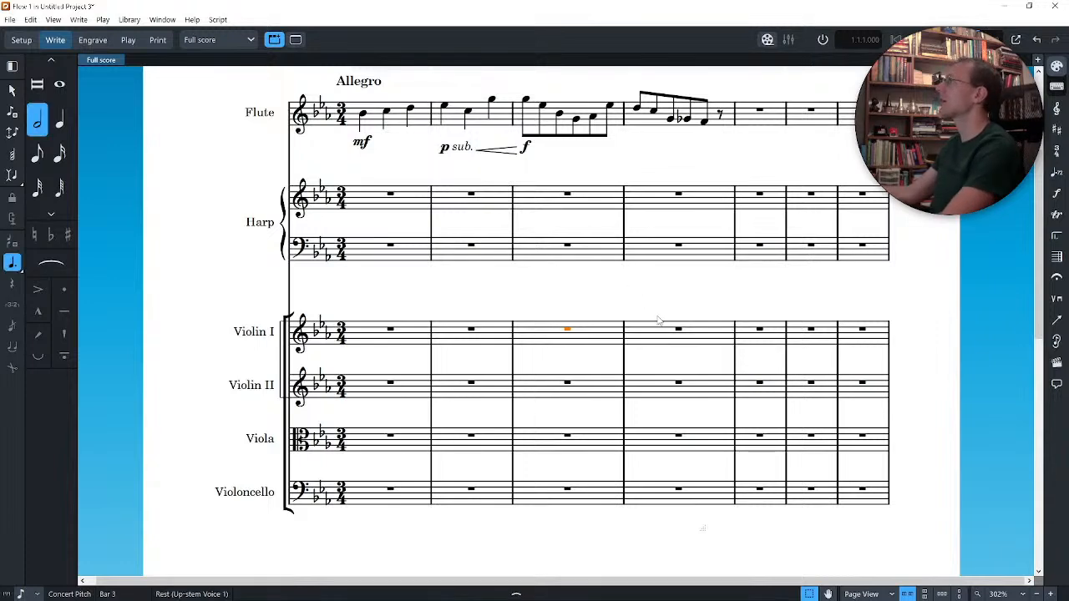
pyautogui.press('Return')
pyautogui.hotkey('shift', 'Down')
pyautogui.hotkey('shift', 'Down')
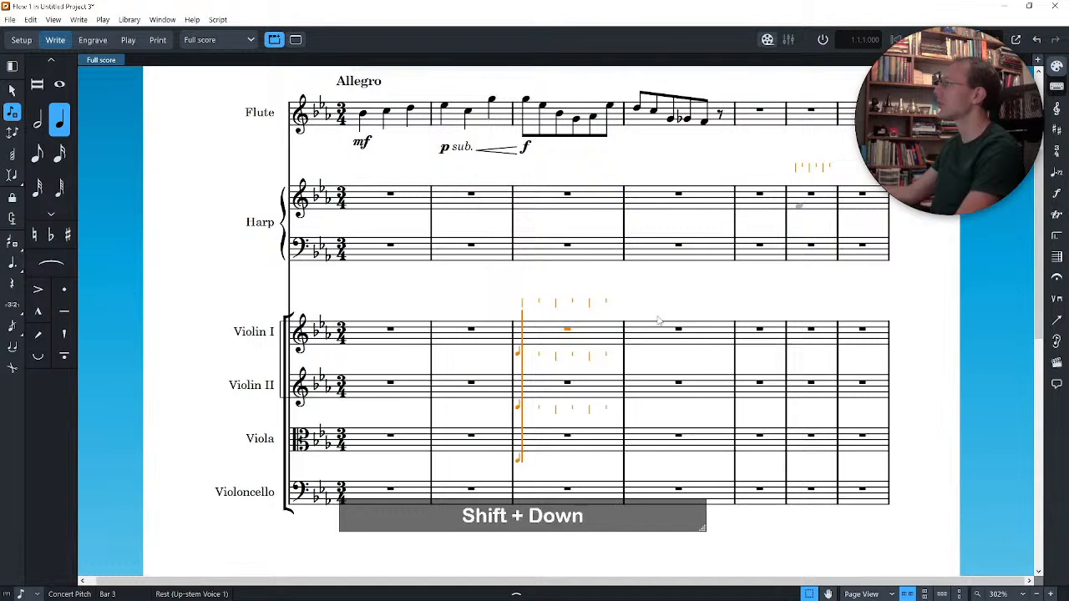
pyautogui.hotkey('shift', 'Down')
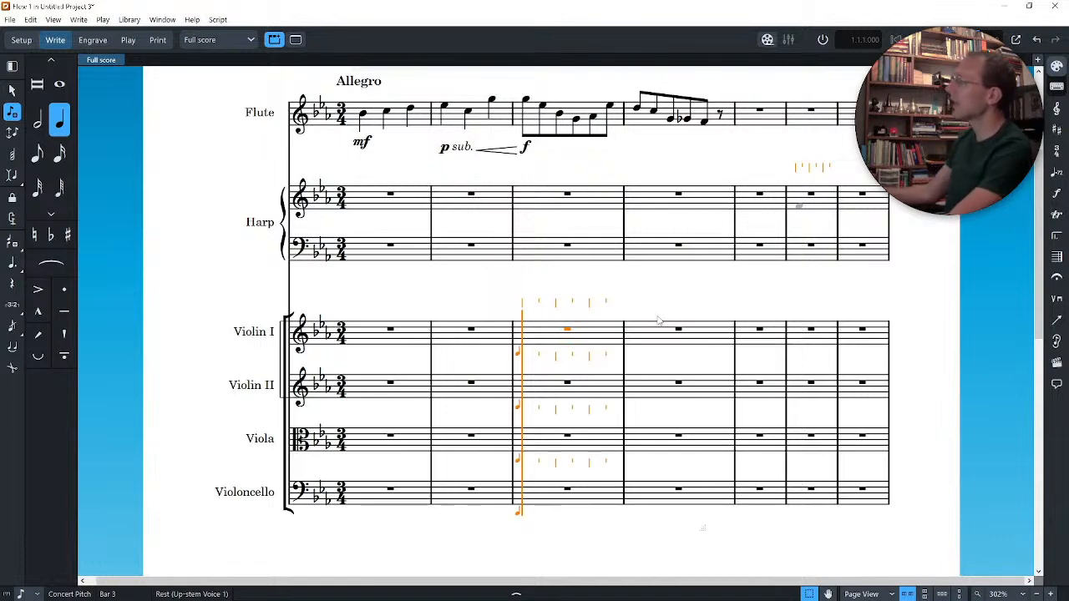
pyautogui.press('KP_6')
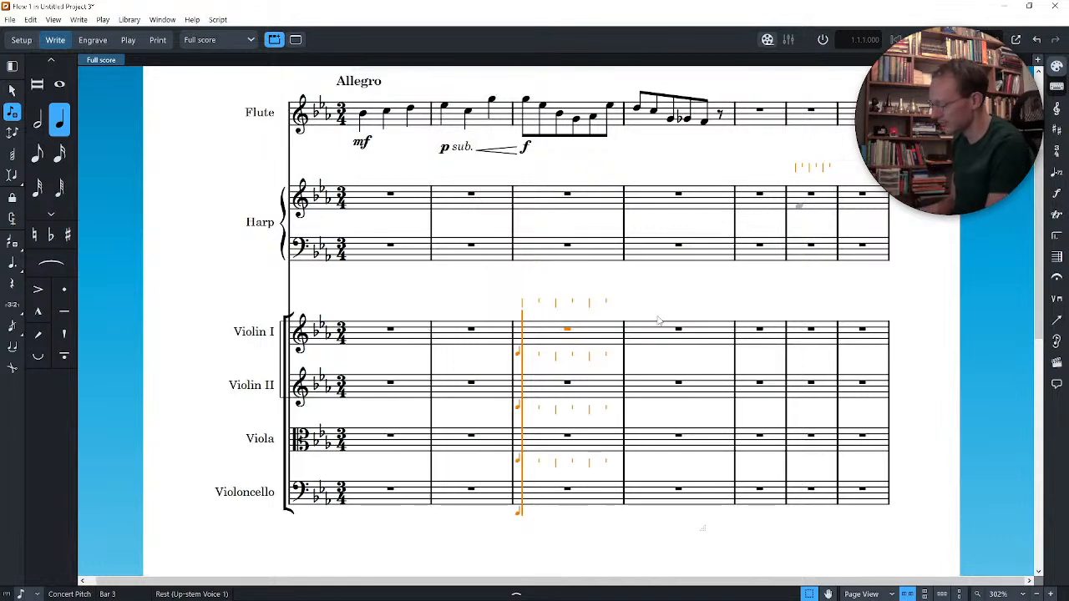
pyautogui.press('g')
pyautogui.press('a')
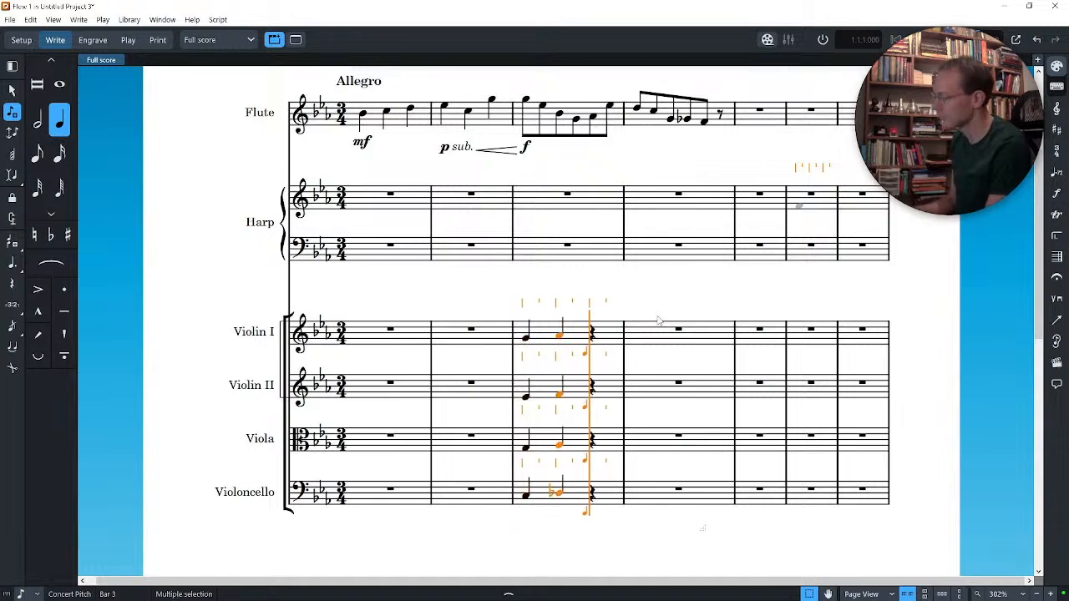
pyautogui.press('b')
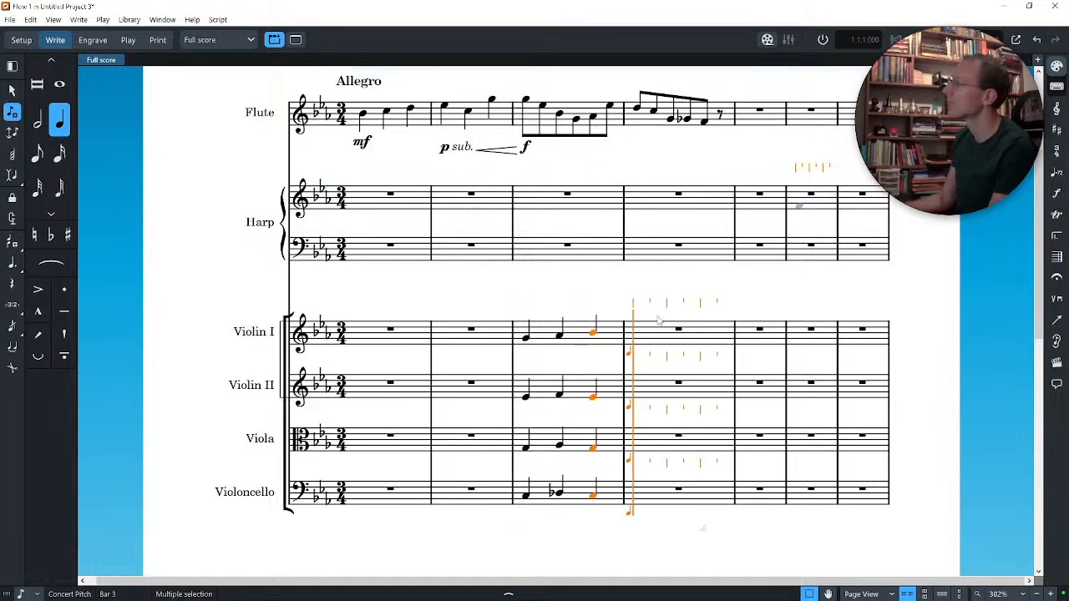
pyautogui.press('a')
pyautogui.press('Escape')
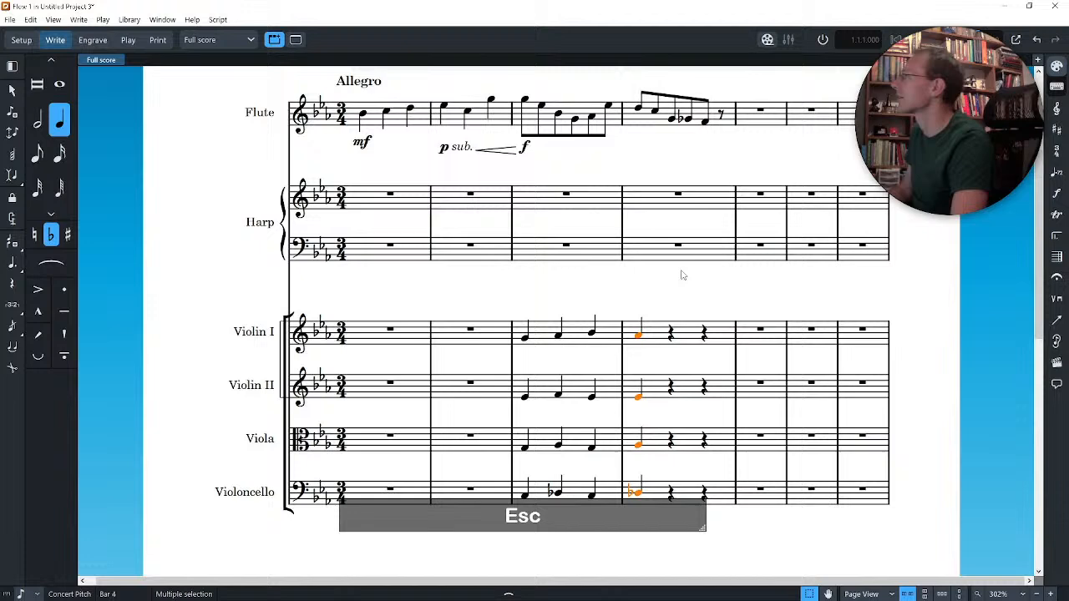
# Step: Dot the Violin I A-flat in bar 3 and split the Viola's third beat there into eighth notes G and B-flat
pyautogui.click(558, 336)
pyautogui.press('.')
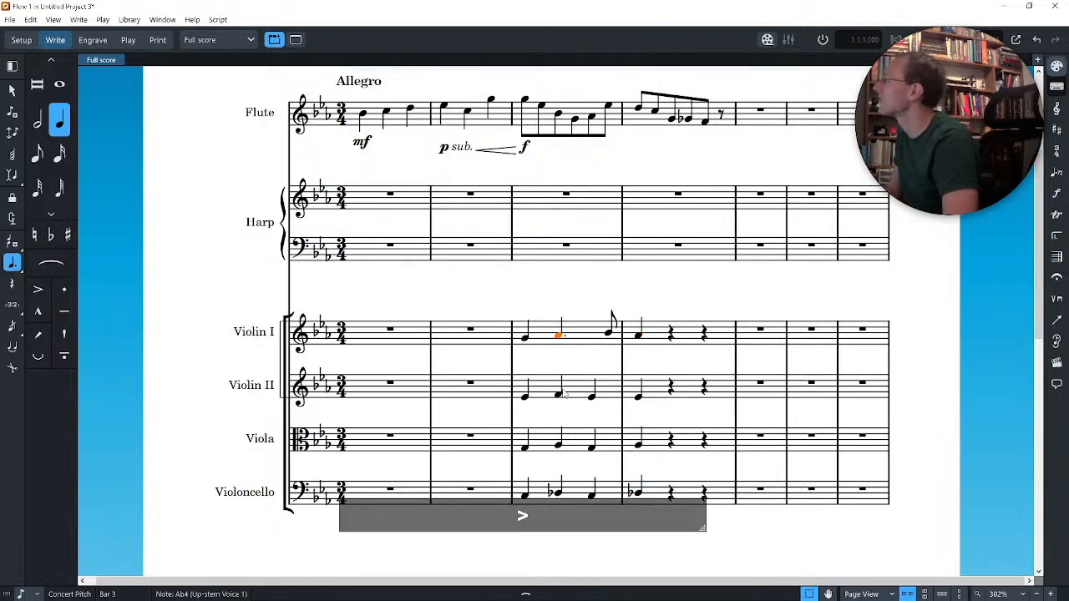
pyautogui.click(593, 448)
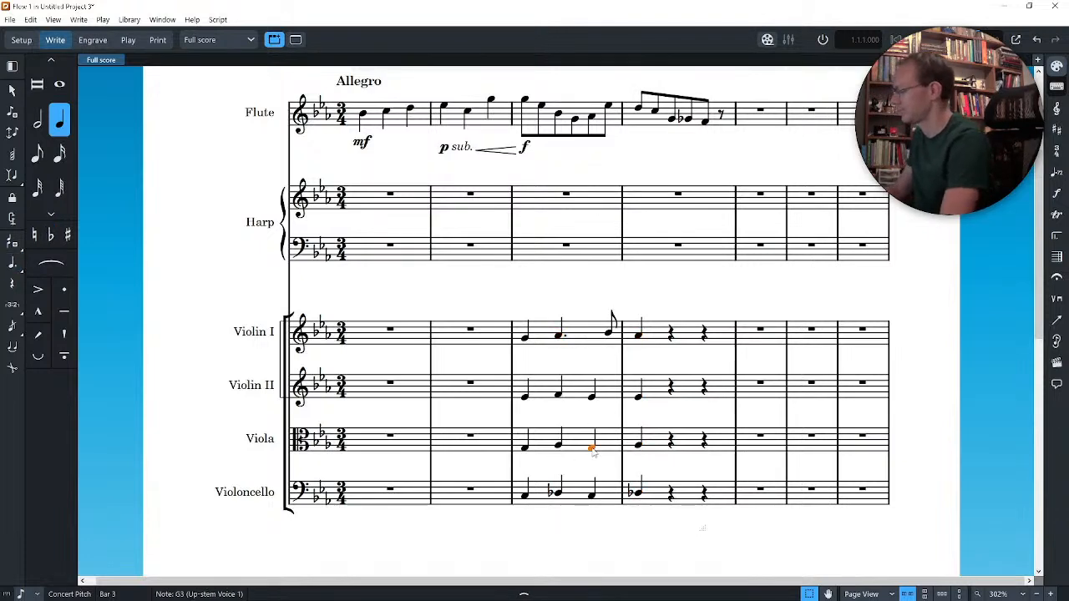
pyautogui.press('5')
pyautogui.hotkey('alt', 'Up')
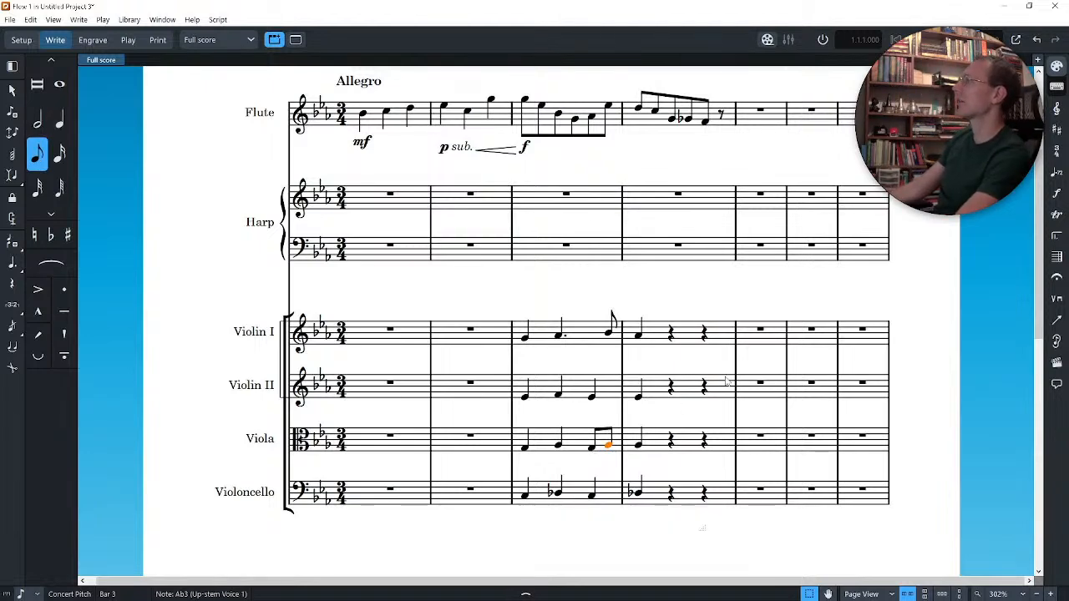
pyautogui.hotkey('alt', 'Up')
pyautogui.press('Escape')
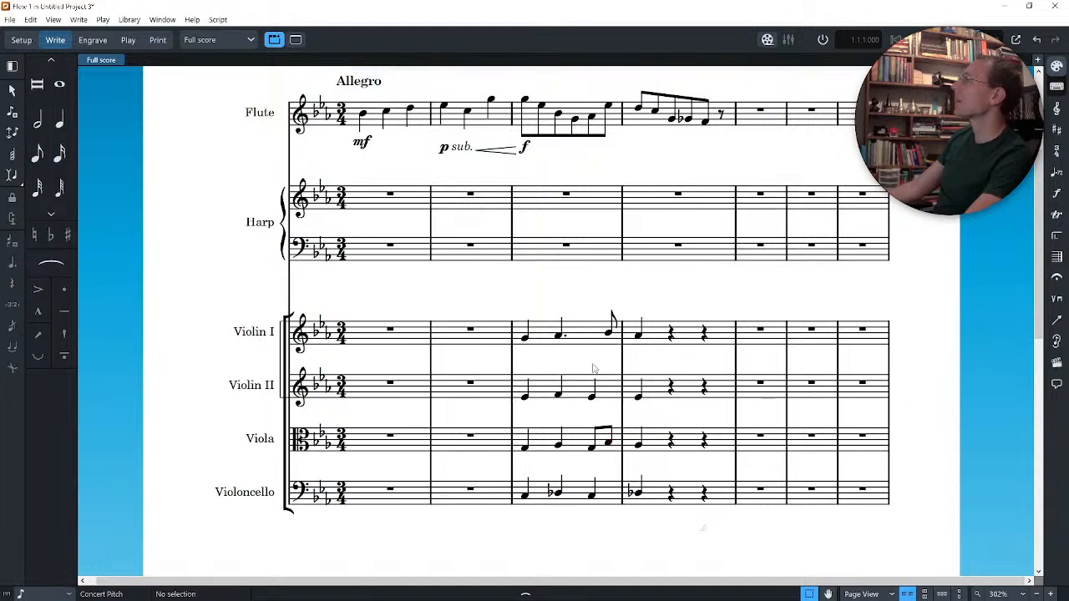
# Step: Add a forte dynamic to the first note of bar 3 on all four string staves
pyautogui.click(525, 336)
pyautogui.keyDown('shift'); pyautogui.click(525, 495); pyautogui.keyUp('shift')
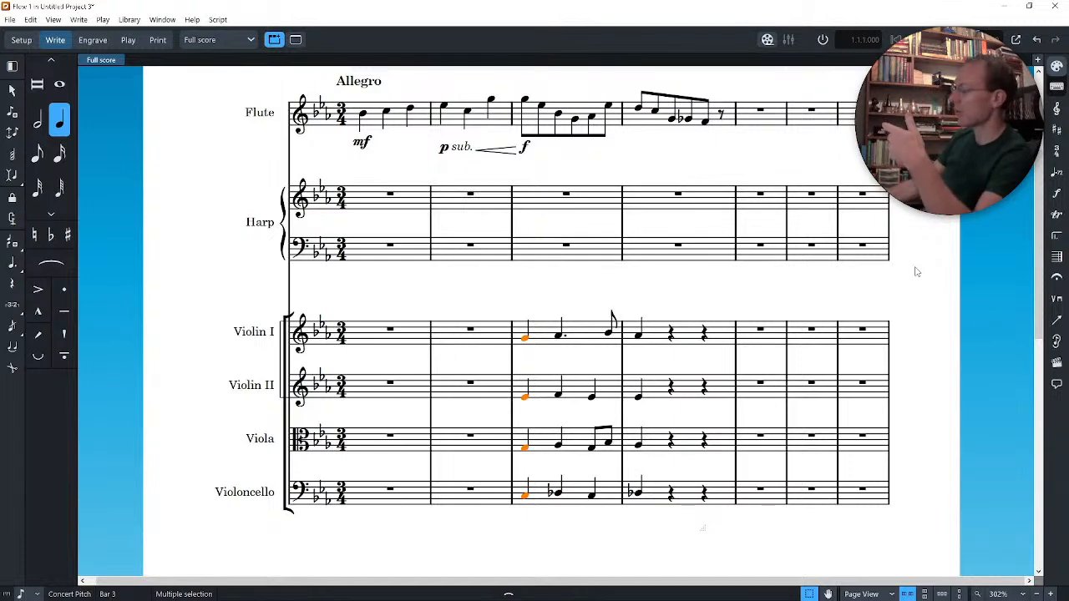
pyautogui.hotkey('shift', 'd')
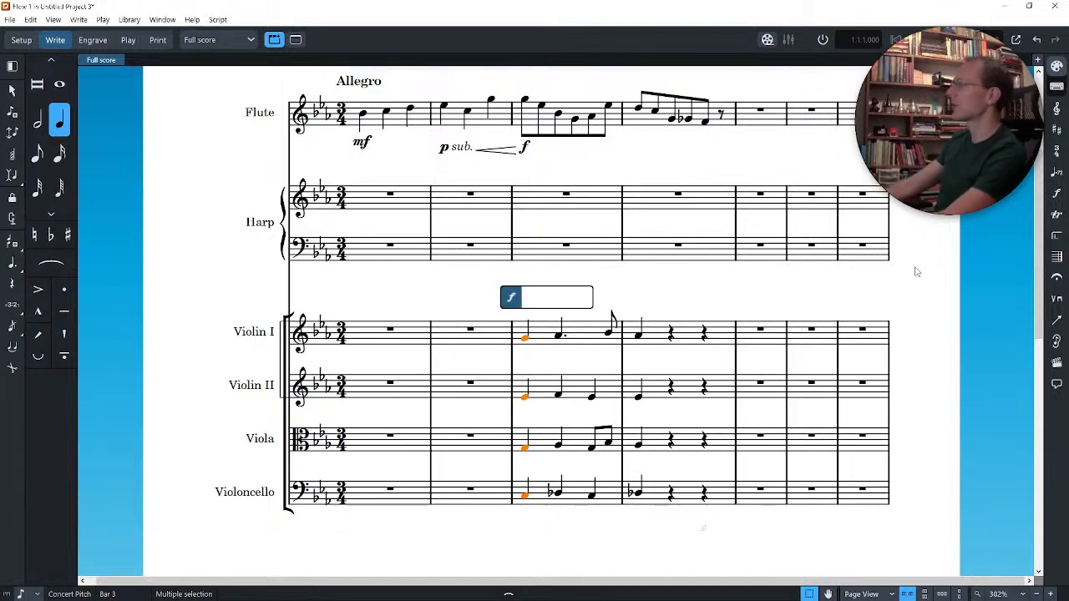
pyautogui.write('f')
pyautogui.press('Return')
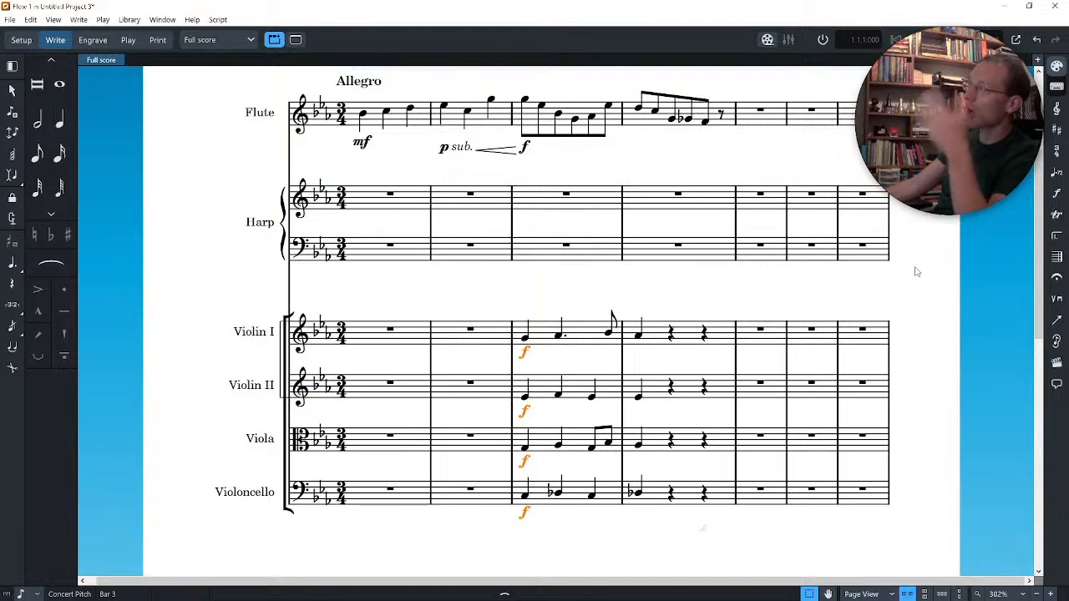
pyautogui.press('Escape')
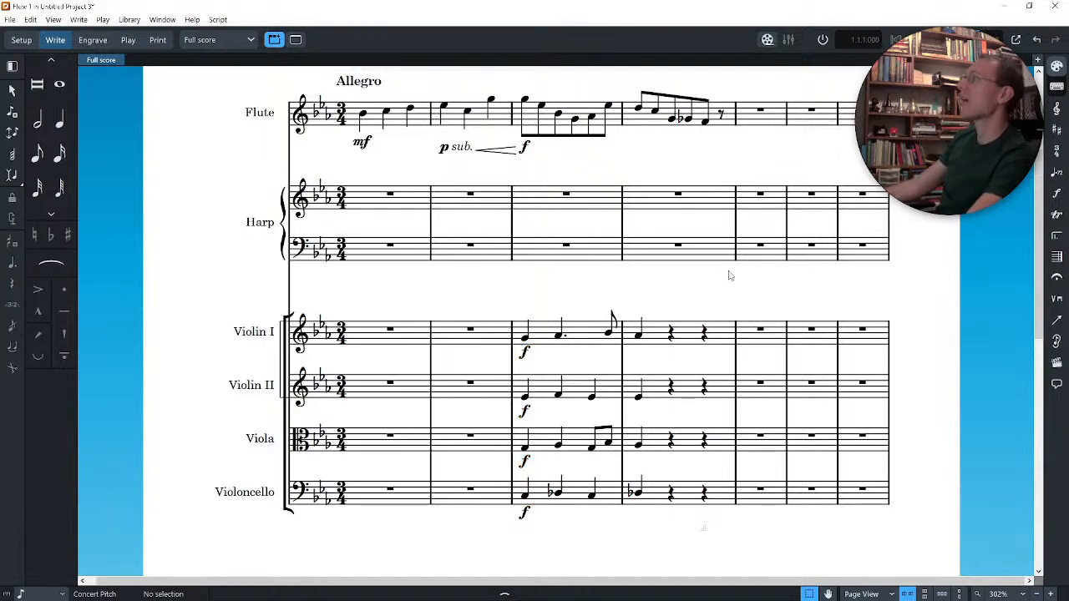
# Step: Change the linked string dynamics in bar 3 to mf by editing the Violin I marking
pyautogui.click(524, 353)
pyautogui.press('Return')
pyautogui.write('mf')
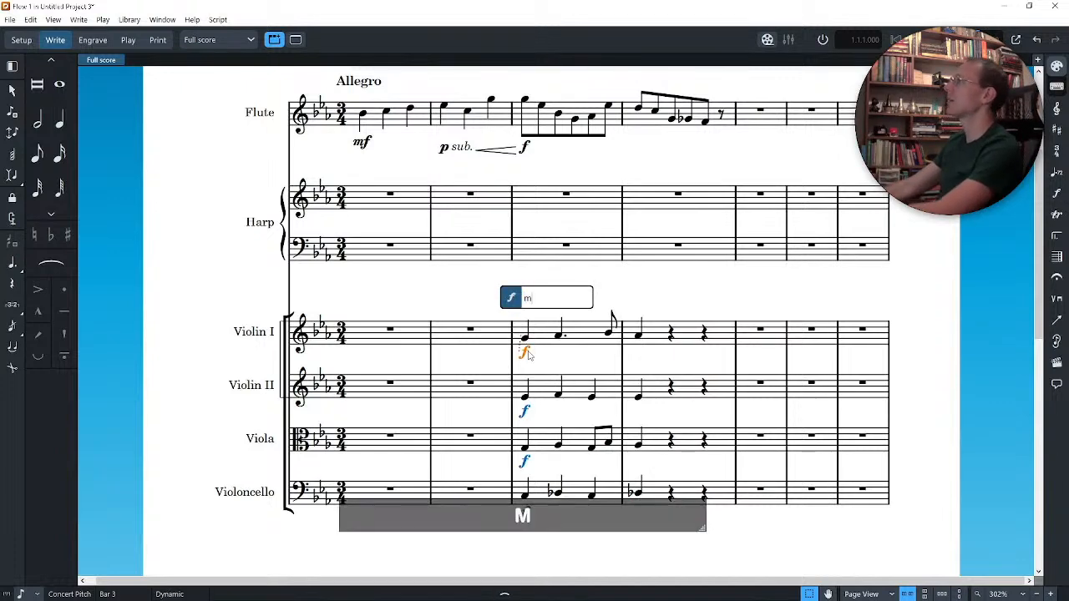
pyautogui.press('Return')
pyautogui.press('Escape')
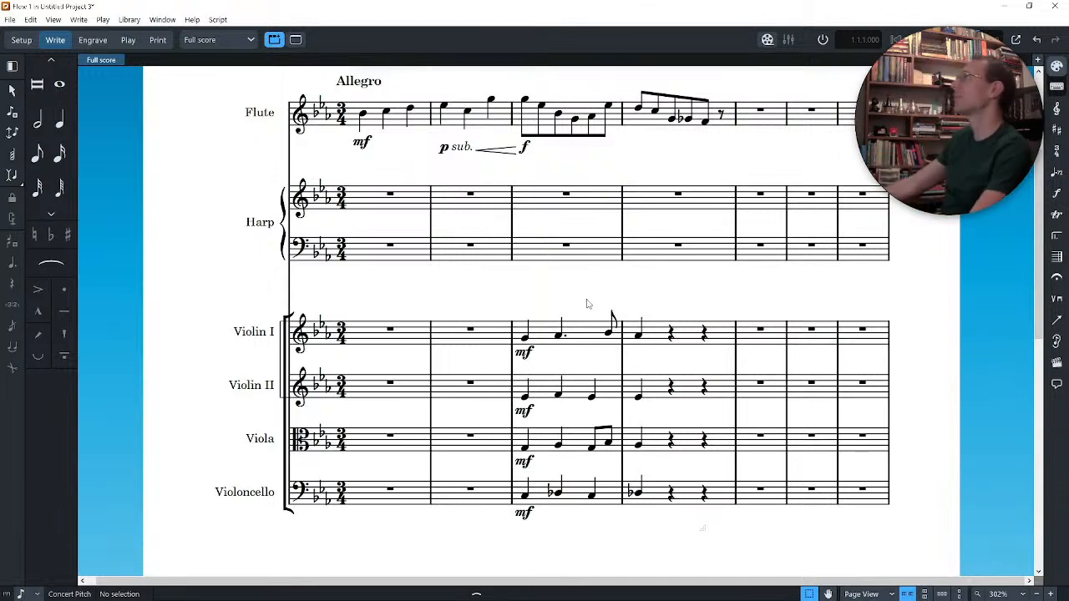
# Step: Try a 3:2 tuplet on the flute's eighth notes starting at the first note of bar 4, and undo it
pyautogui.scroll(3, 666, 160)
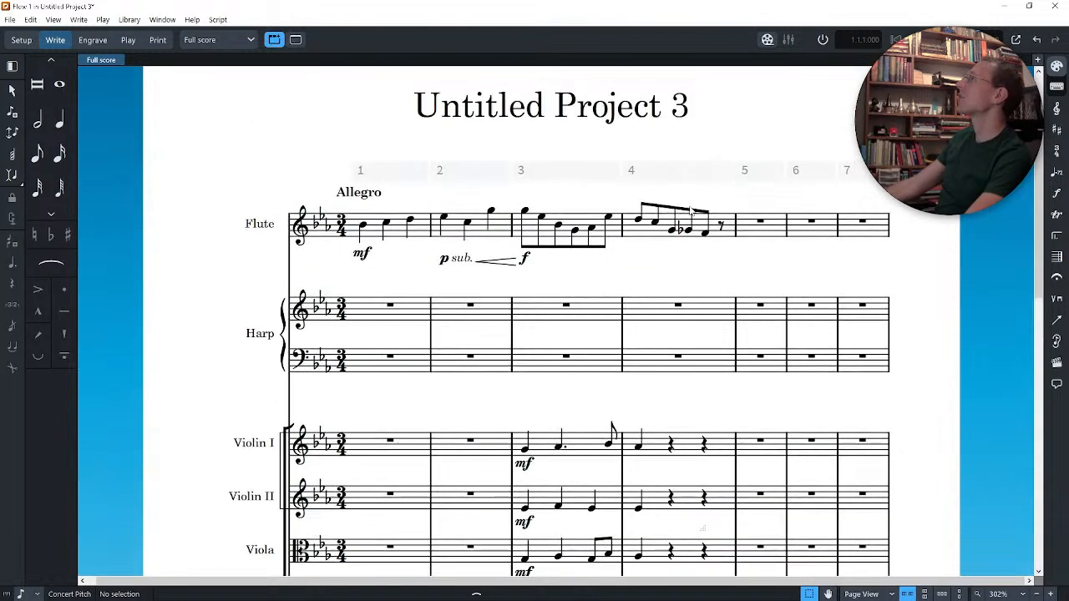
pyautogui.scroll(1, 702, 526)
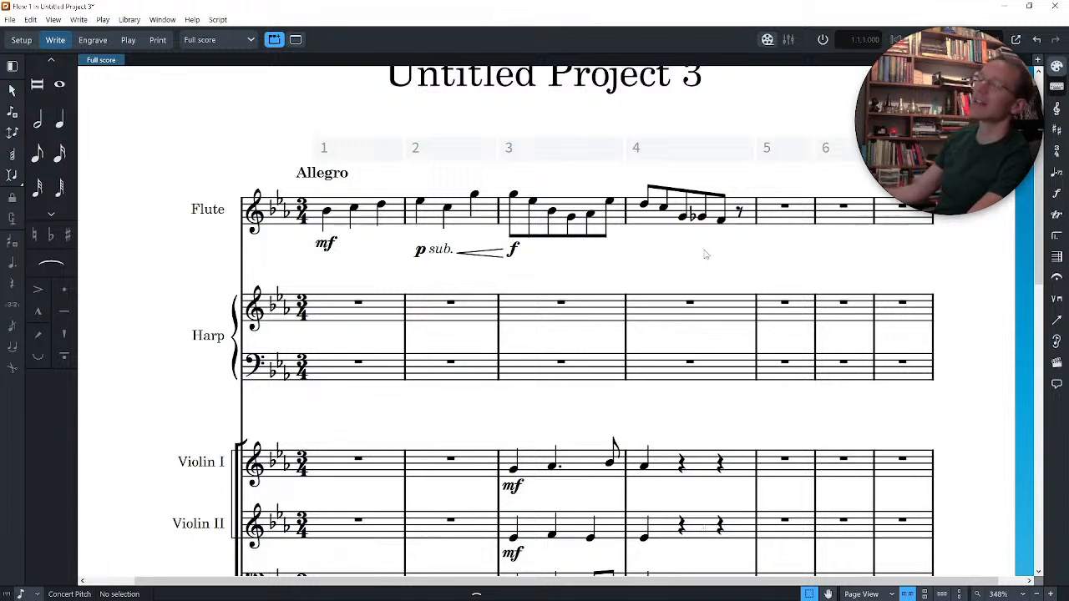
pyautogui.click(644, 206)
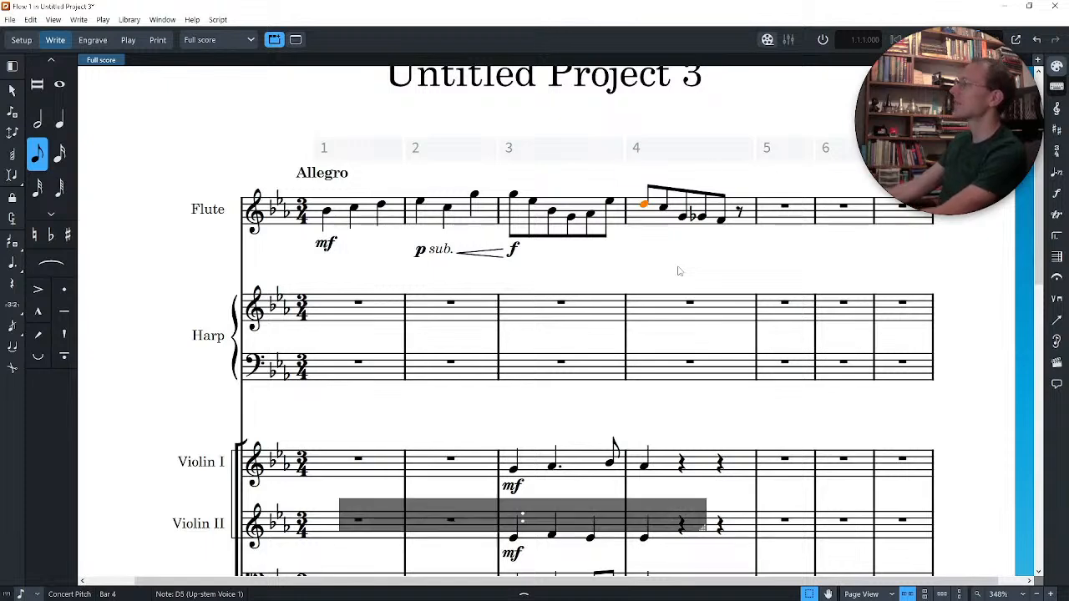
pyautogui.press(';')
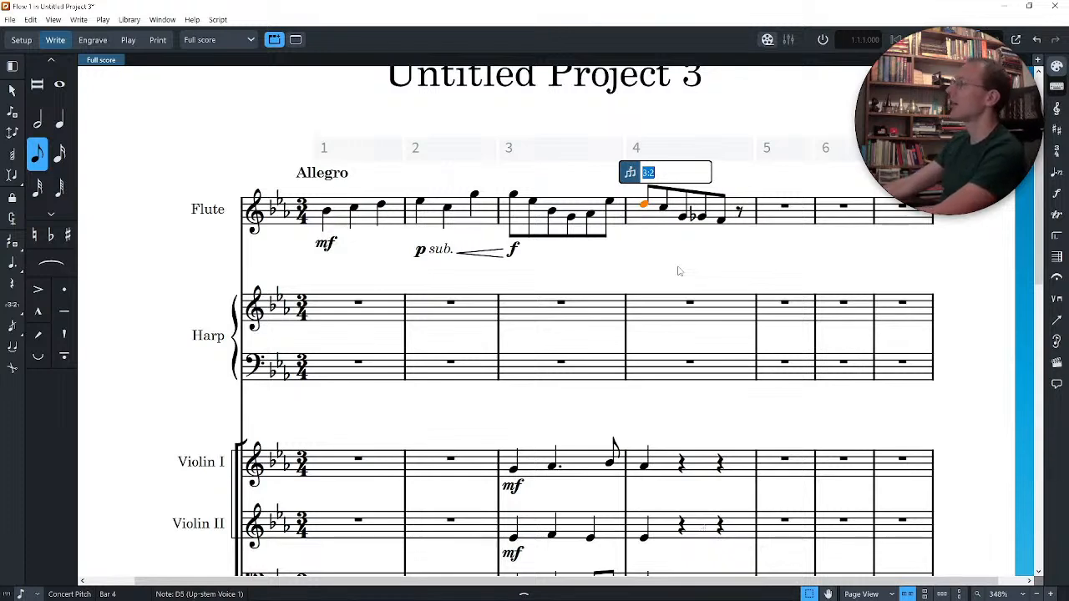
pyautogui.write('3:2')
pyautogui.press('Return')
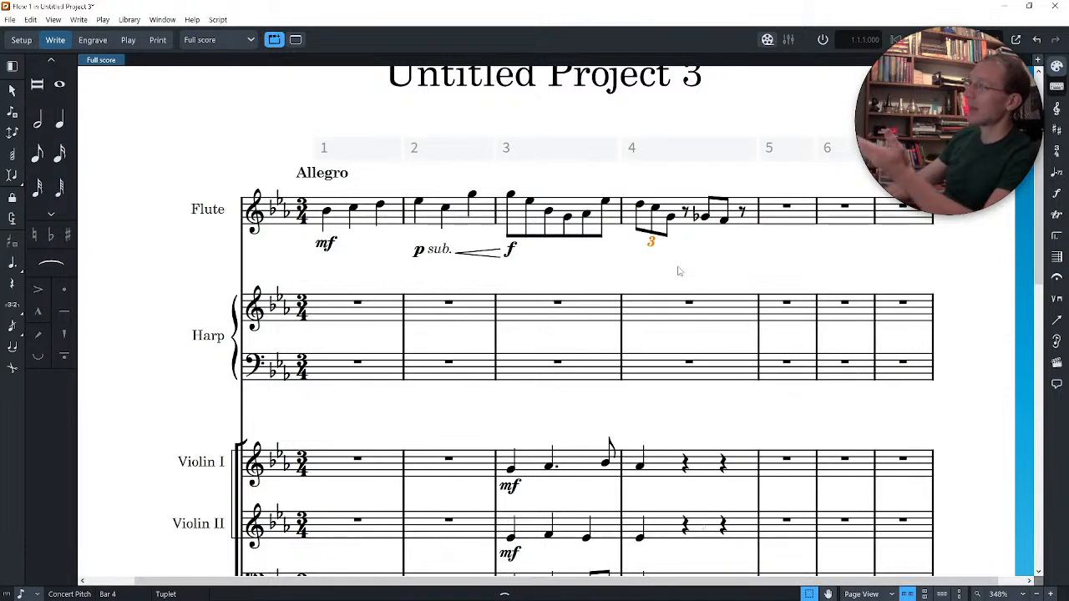
pyautogui.hotkey('ctrl', 'z')
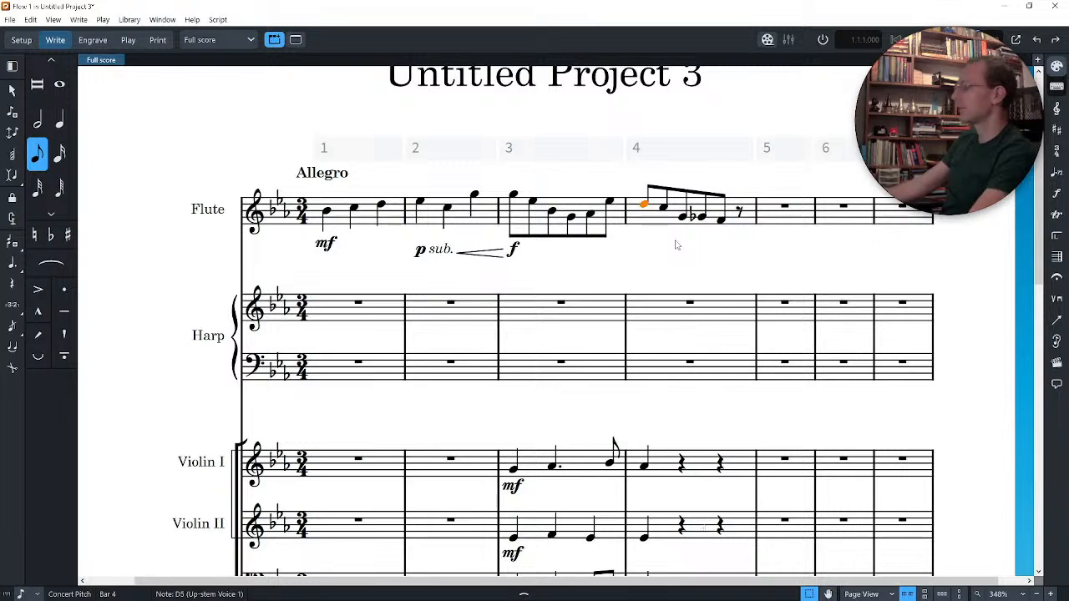
# Step: Try a 4:3 tuplet starting at the flute's first note of bar 4, and undo it
pyautogui.press(';')
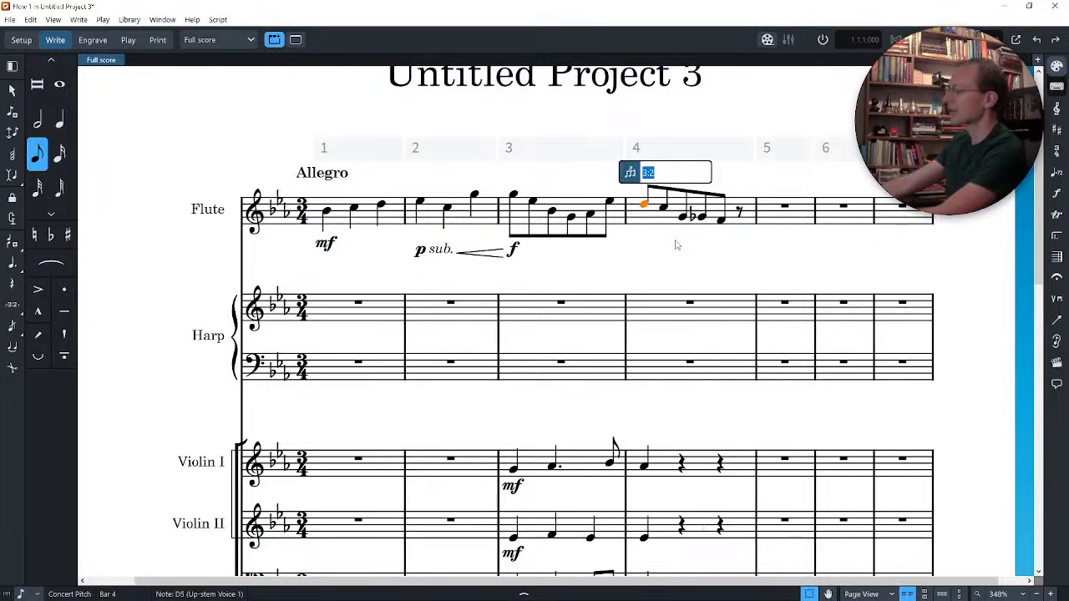
pyautogui.write('4:3')
pyautogui.press('Return')
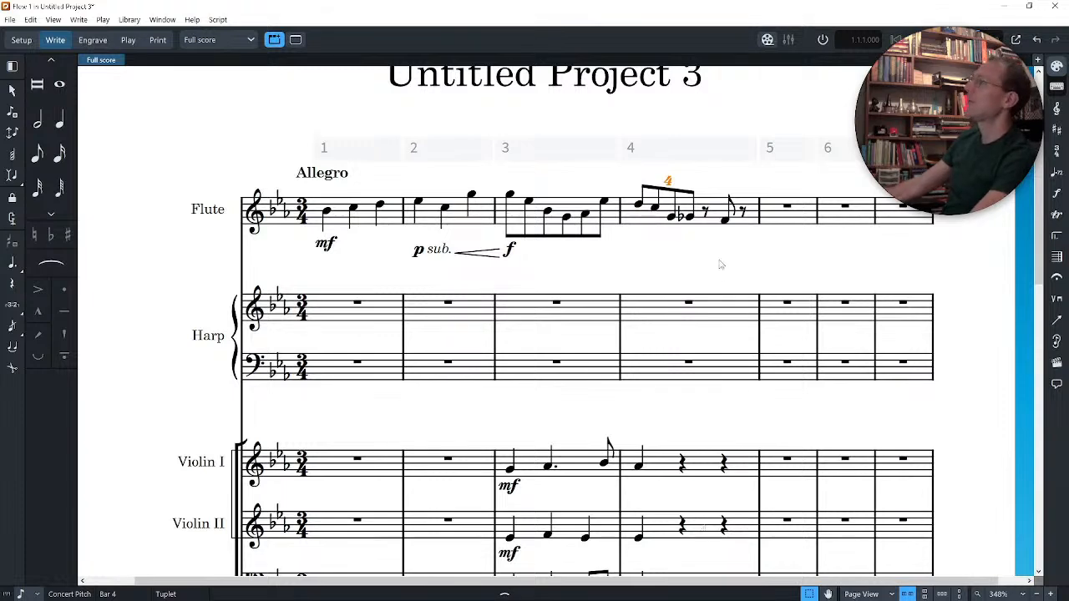
pyautogui.hotkey('ctrl', 'z')
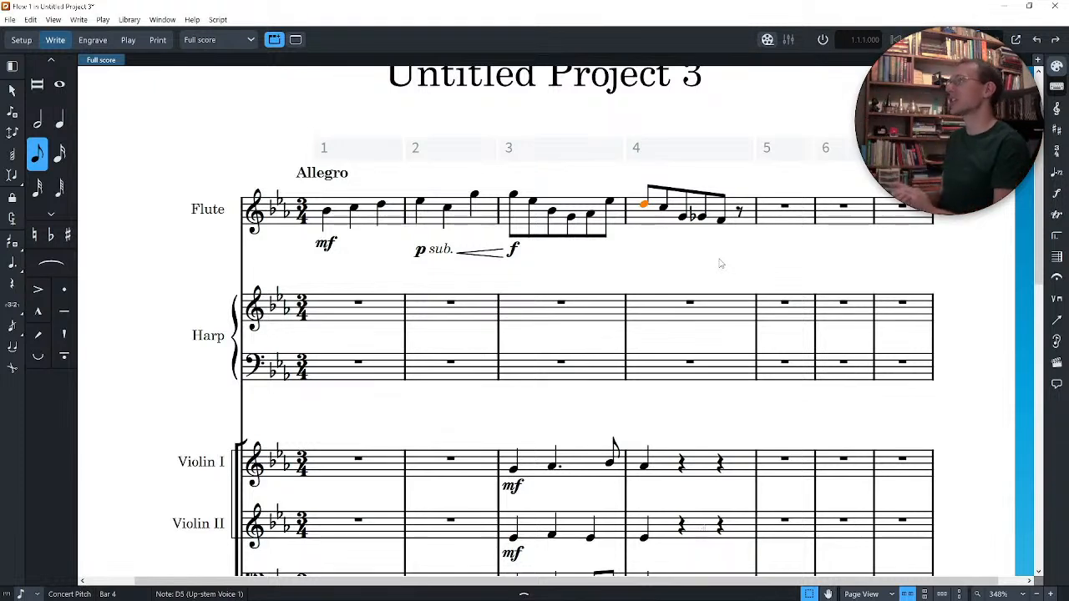
# Step: Try a 5:3 tuplet starting at the flute's first note of bar 4, and undo it
pyautogui.press(';')
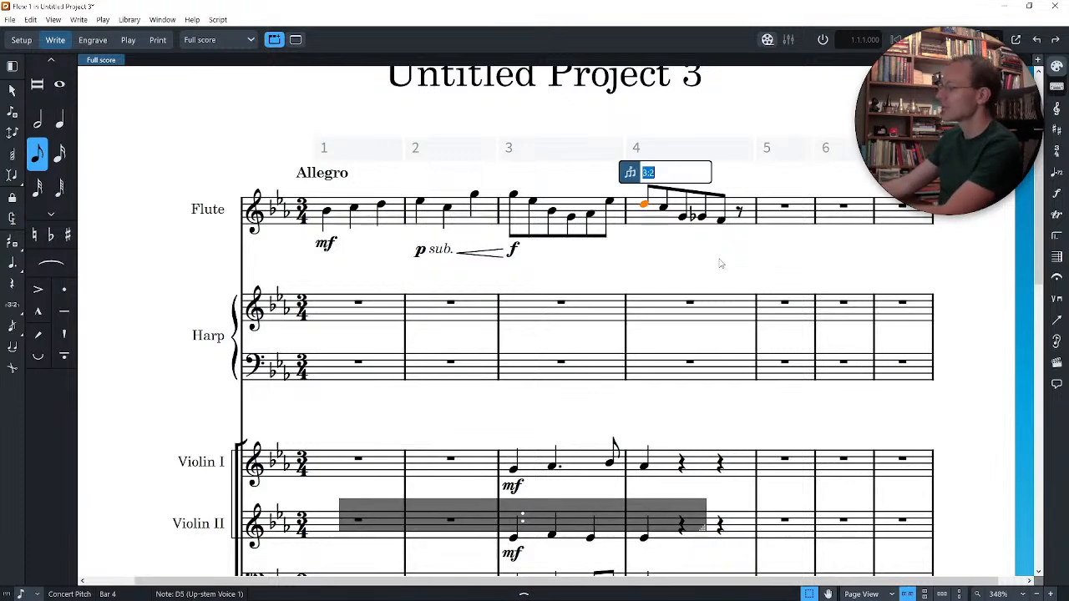
pyautogui.write('5:3')
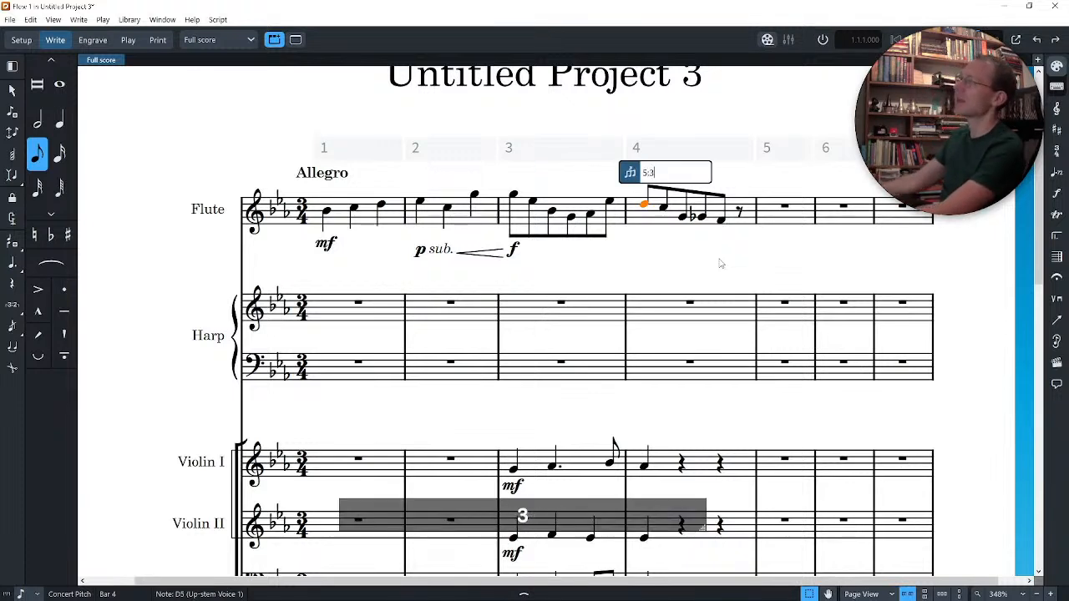
pyautogui.press('Return')
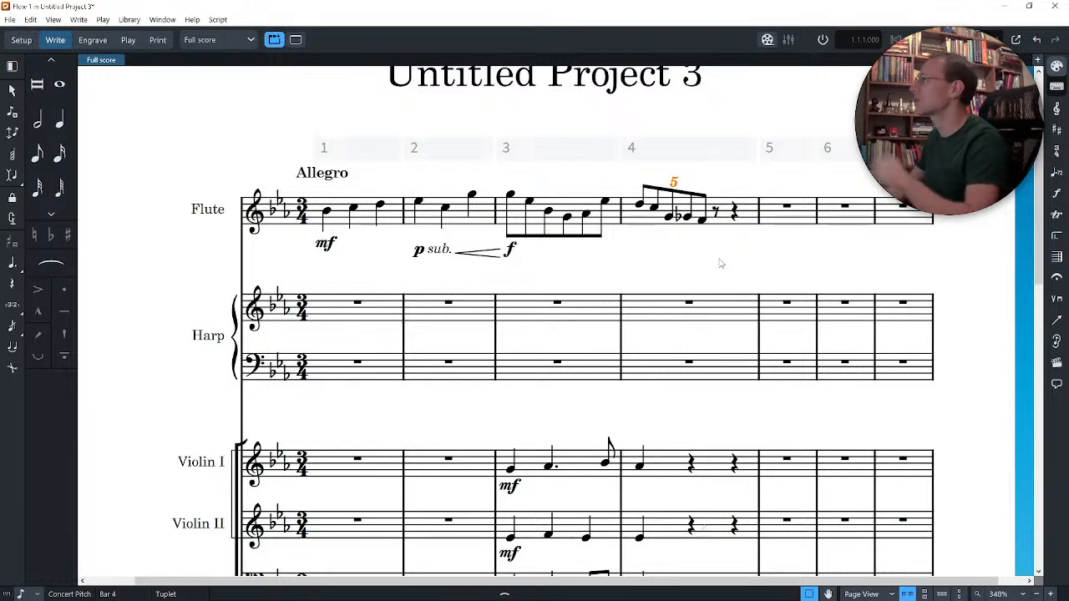
pyautogui.hotkey('ctrl', 'z')
pyautogui.press('Escape')
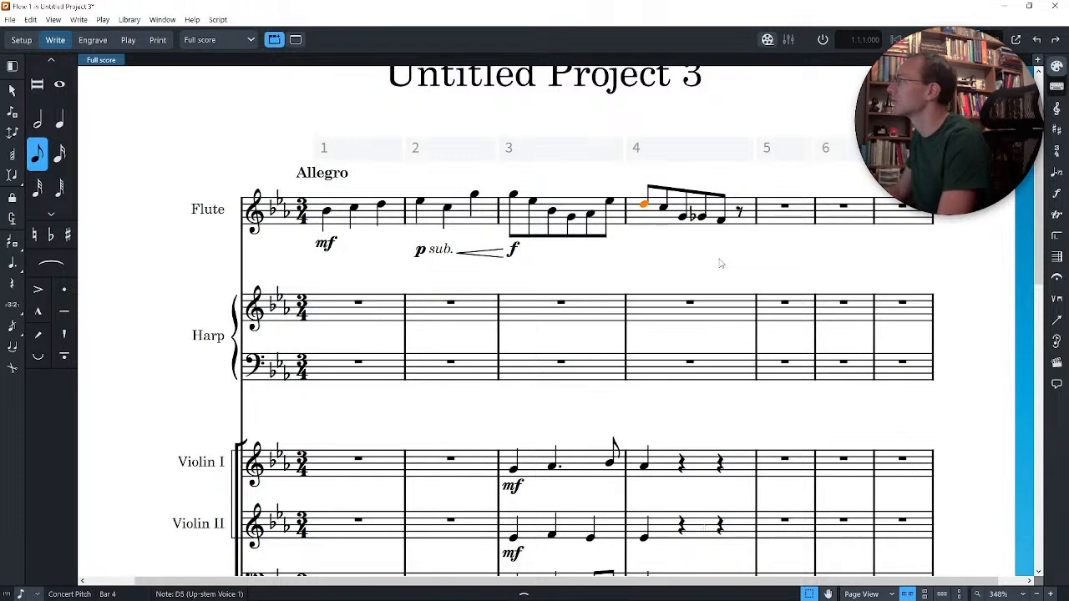
# Step: Extend the selection to cover all five flute eighth notes in bar 4
pyautogui.press('shift')
pyautogui.hotkey('shift', 'Right')
pyautogui.hotkey('shift', 'Right')
pyautogui.hotkey('shift', 'Right')
pyautogui.hotkey('shift', 'Right')
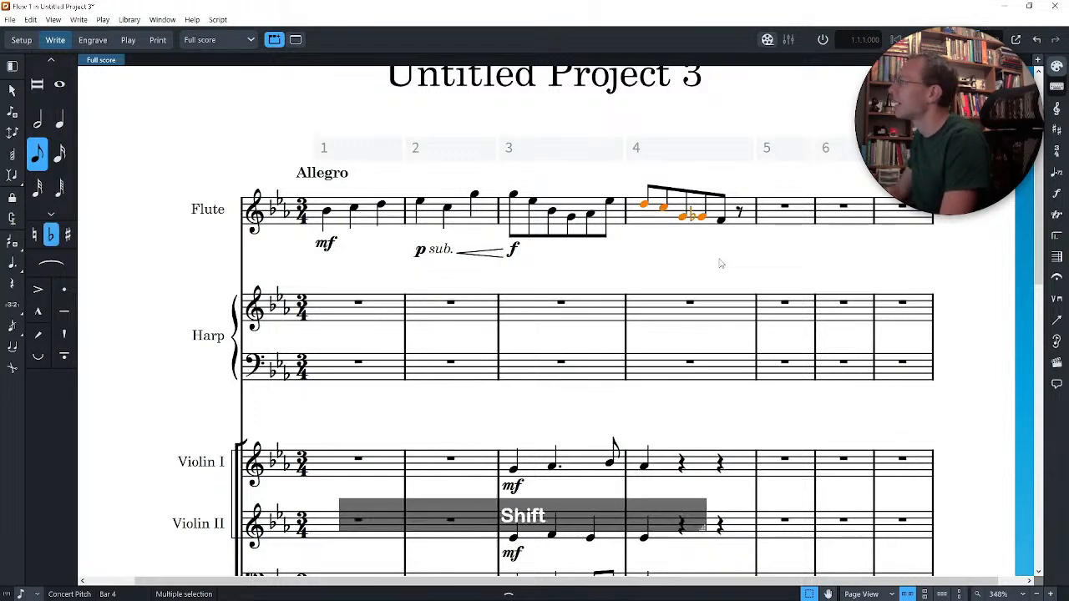
pyautogui.press('2')
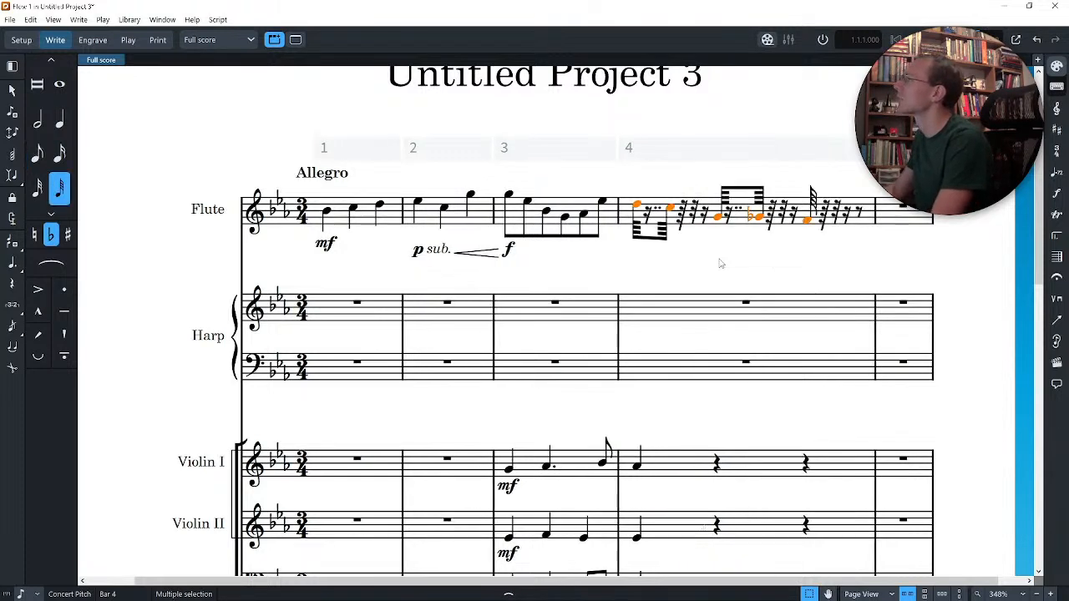
pyautogui.press('3')
pyautogui.hotkey('ctrl', 'z')
pyautogui.hotkey('ctrl', 'z')
pyautogui.hotkey('ctrl', 'z')
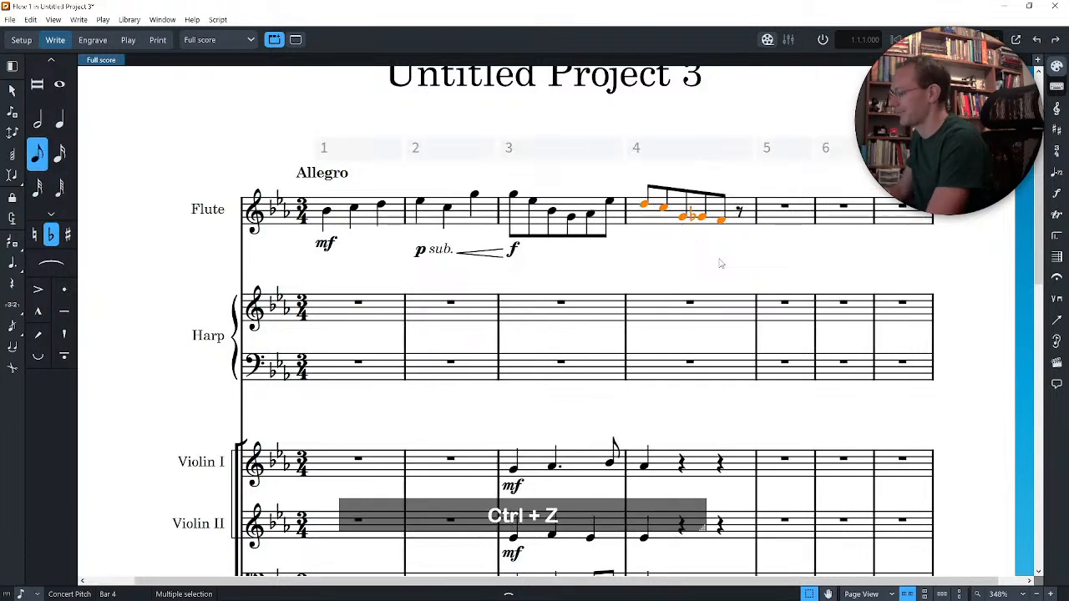
# Step: Apply 2:3 tuplets to the selected flute eighth notes in bar 4 and clear the selection
pyautogui.write(';2:3')
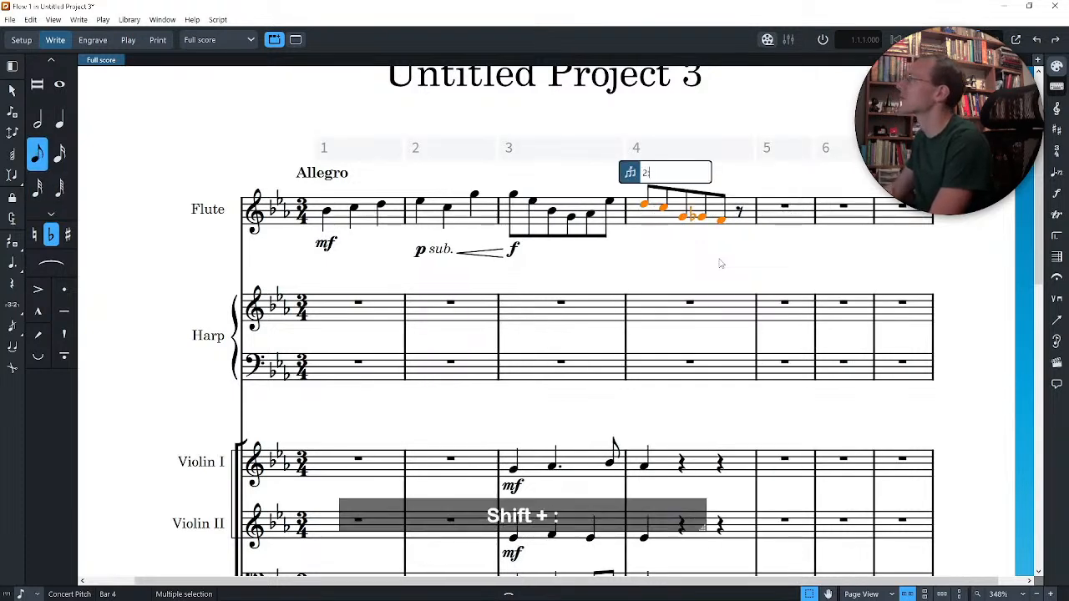
pyautogui.press('Return')
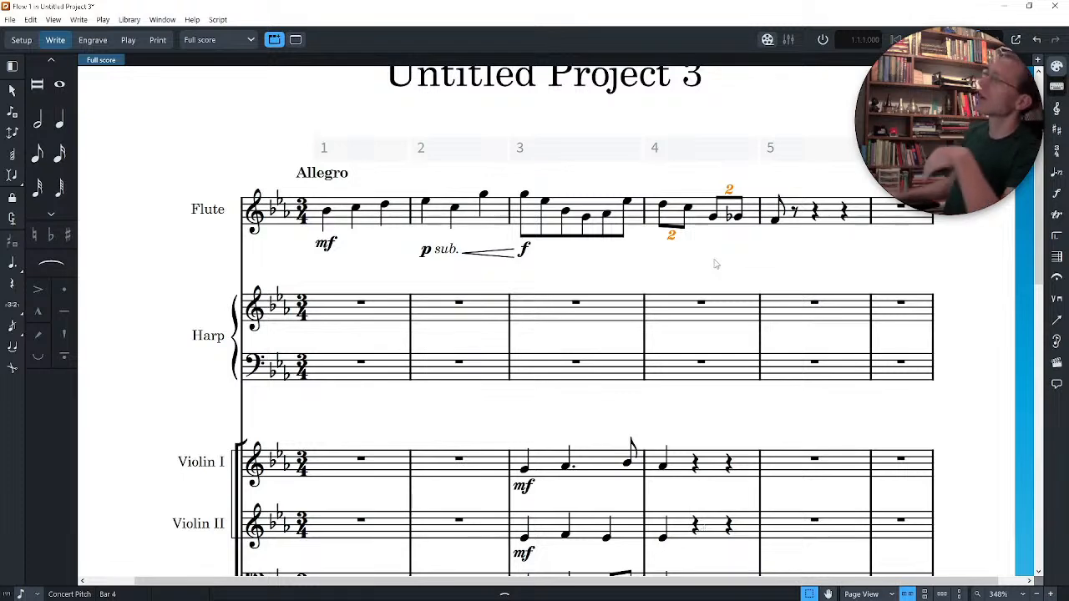
pyautogui.click(715, 264)
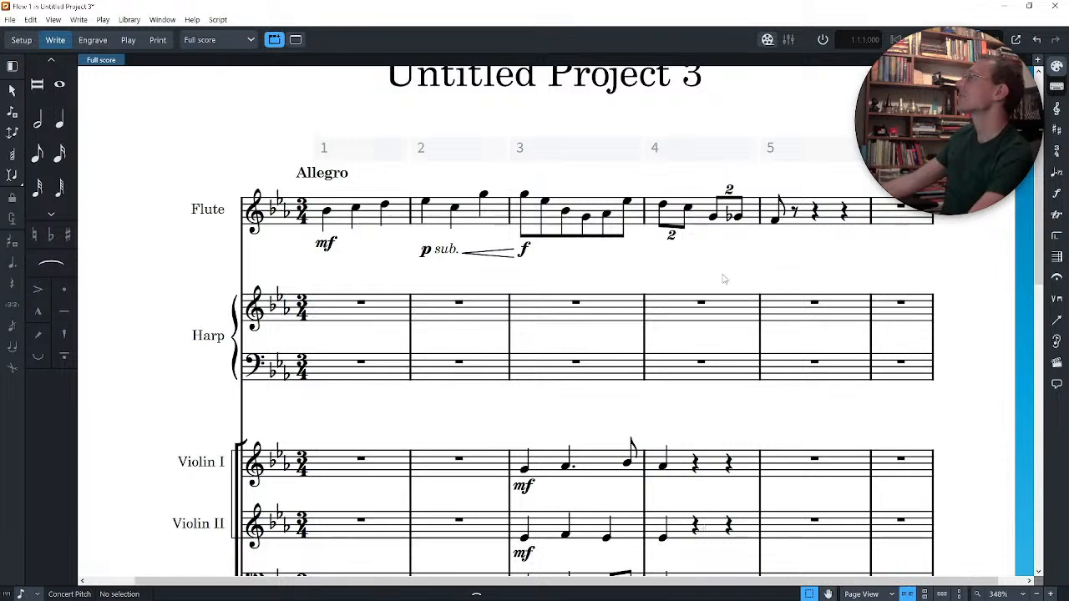
# Step: Hide the system track above the flute staff
pyautogui.scroll(2, 722, 277)
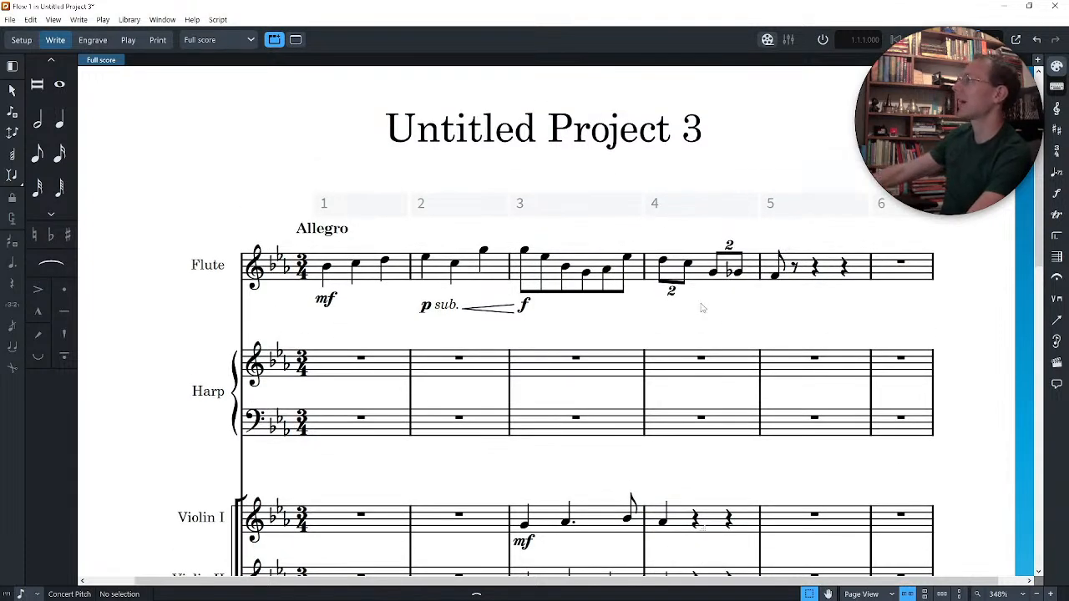
pyautogui.moveTo(663, 207)
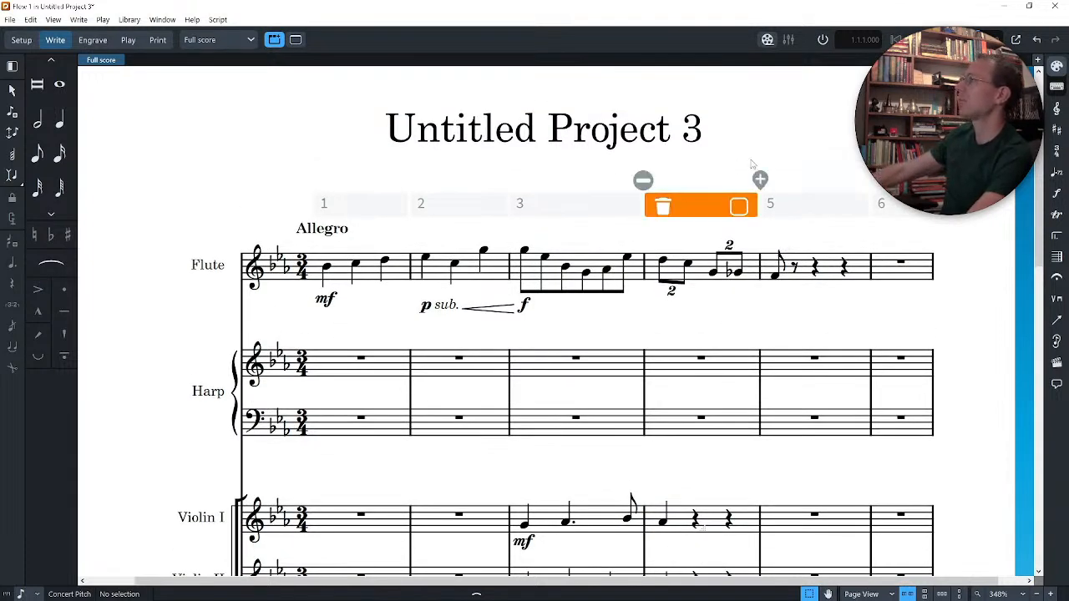
pyautogui.hotkey('alt', 't')
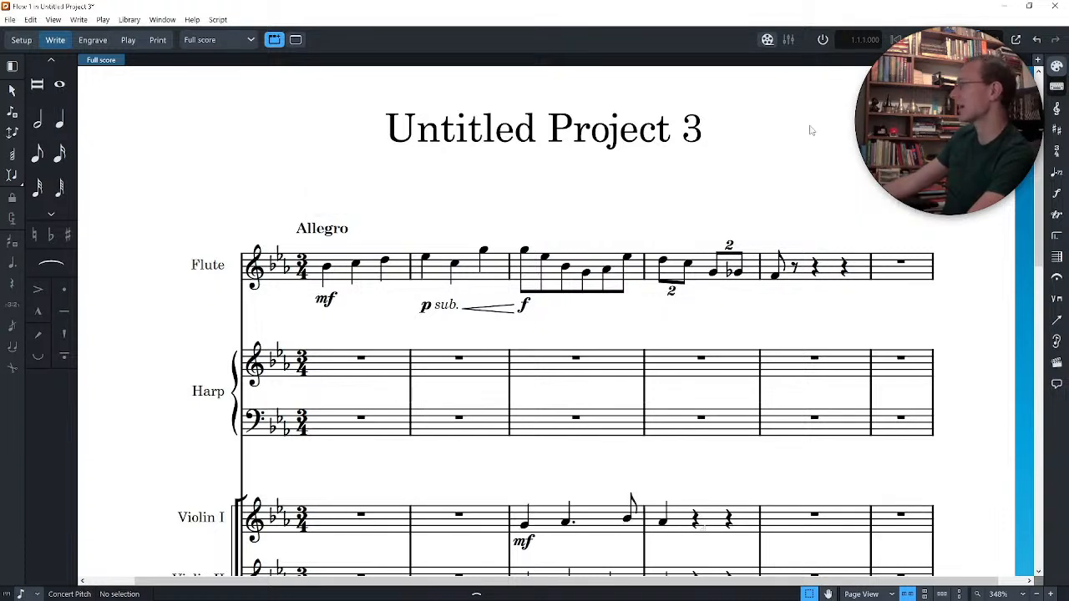
# Step: Add a text item reading "text" above the flute's first note in bar 4
pyautogui.click(664, 263)
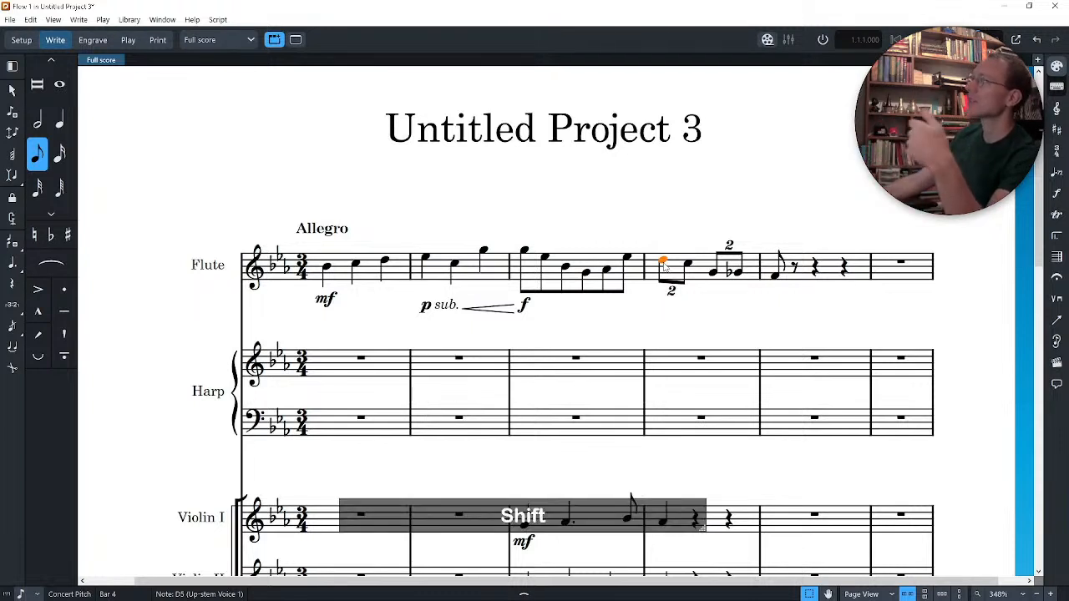
pyautogui.hotkey('shift', 'x')
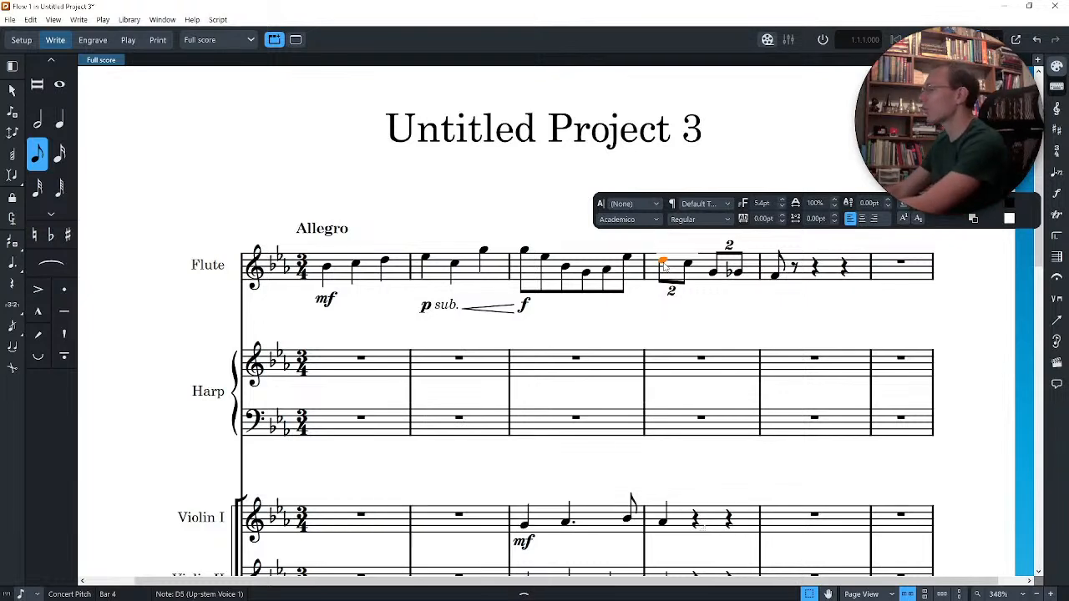
pyautogui.write('asdfjkl;')
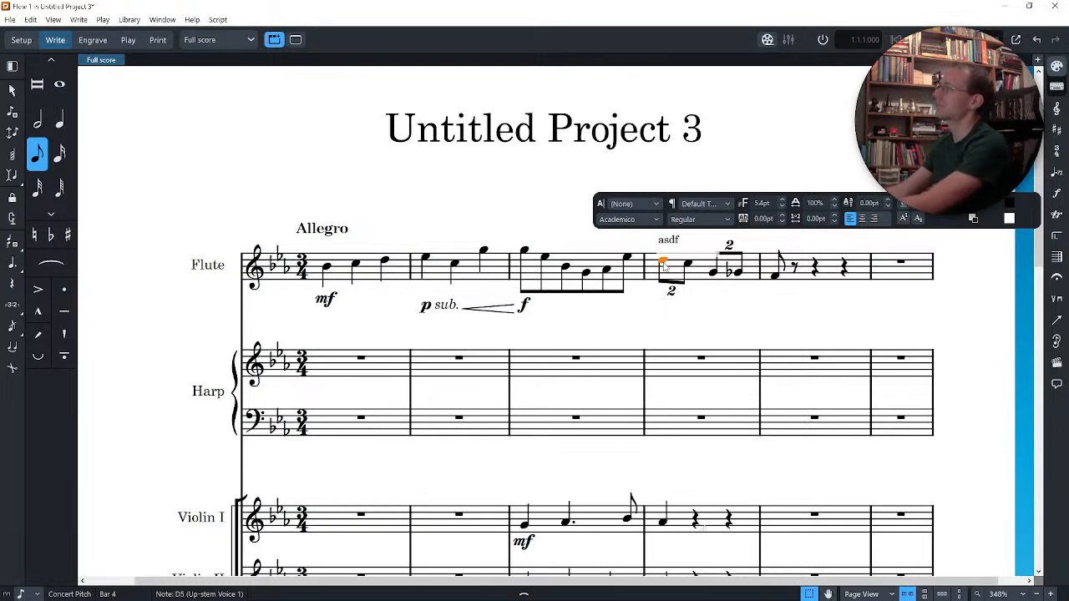
pyautogui.press('BackSpace')
pyautogui.press('BackSpace')
pyautogui.press('BackSpace')
pyautogui.press('BackSpace')
pyautogui.press('BackSpace')
pyautogui.press('BackSpace')
pyautogui.press('BackSpace')
pyautogui.press('BackSpace')
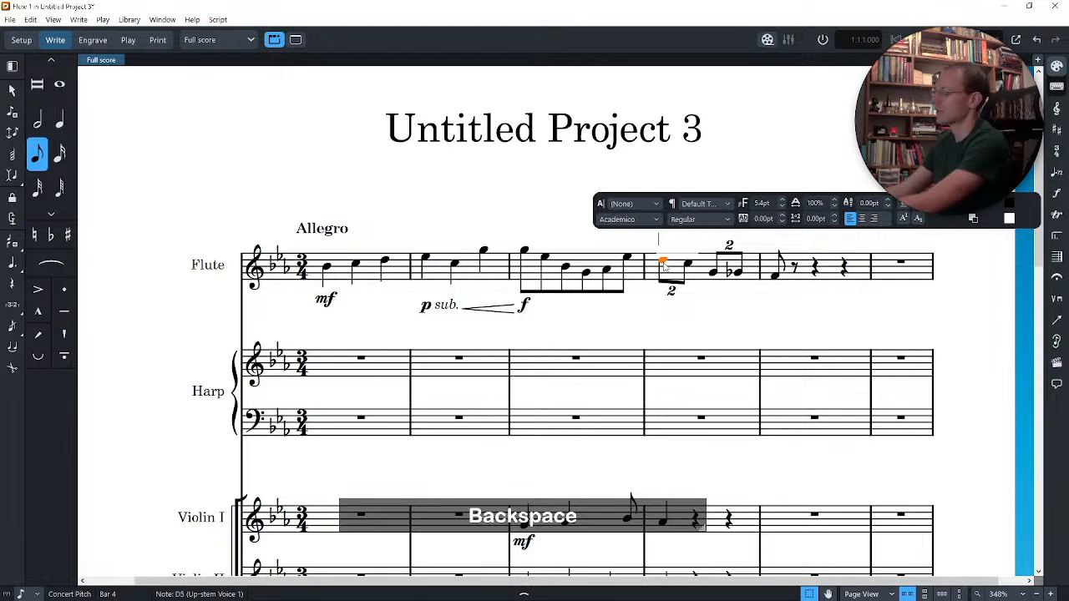
pyautogui.write('text')
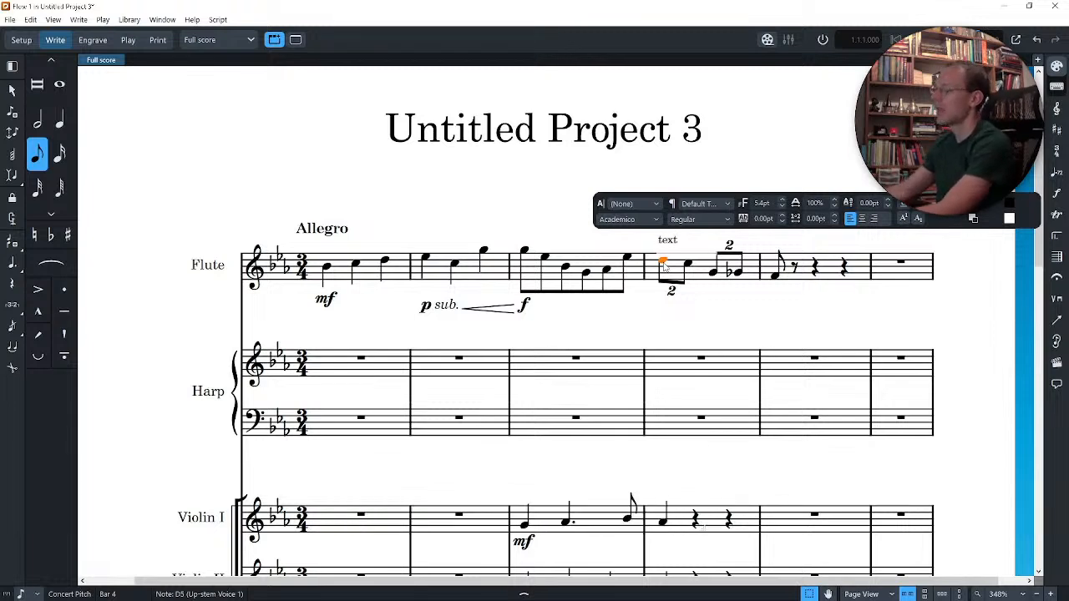
# Step: Select the word "text" above the flute in bar 4, try the Header paragraph style, and settle on Percussion Legend
pyautogui.hotkey('shift', 'Home')
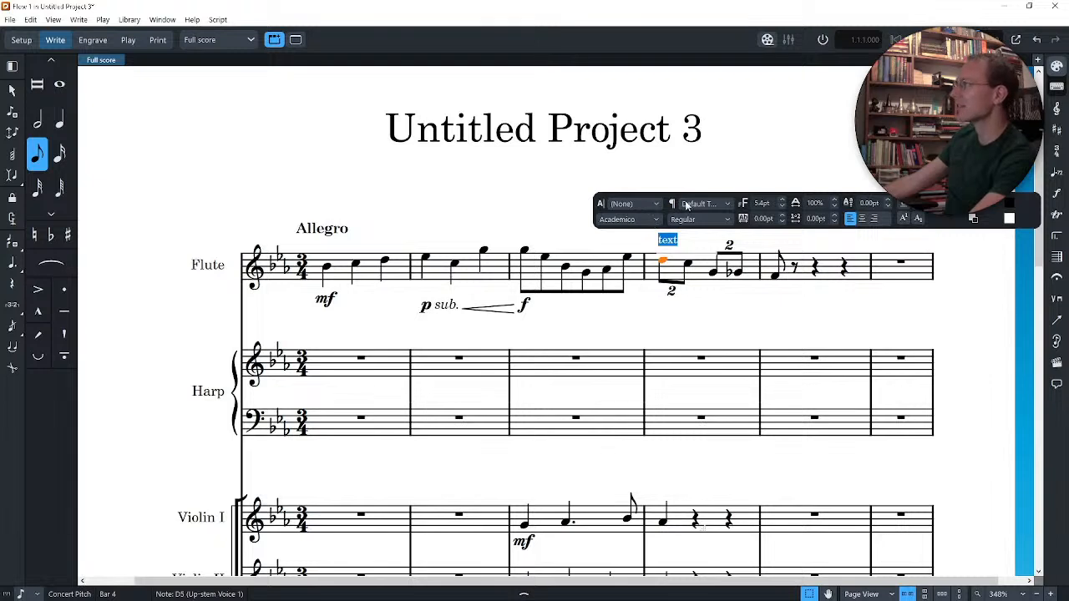
pyautogui.click(694, 205)
pyautogui.click(694, 203)
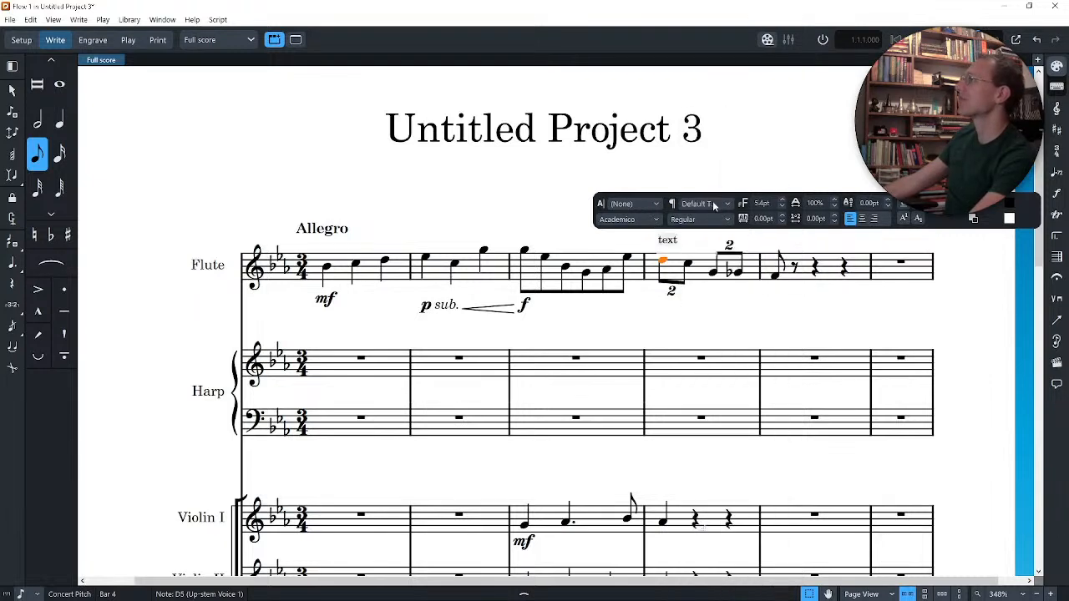
pyautogui.click(715, 210)
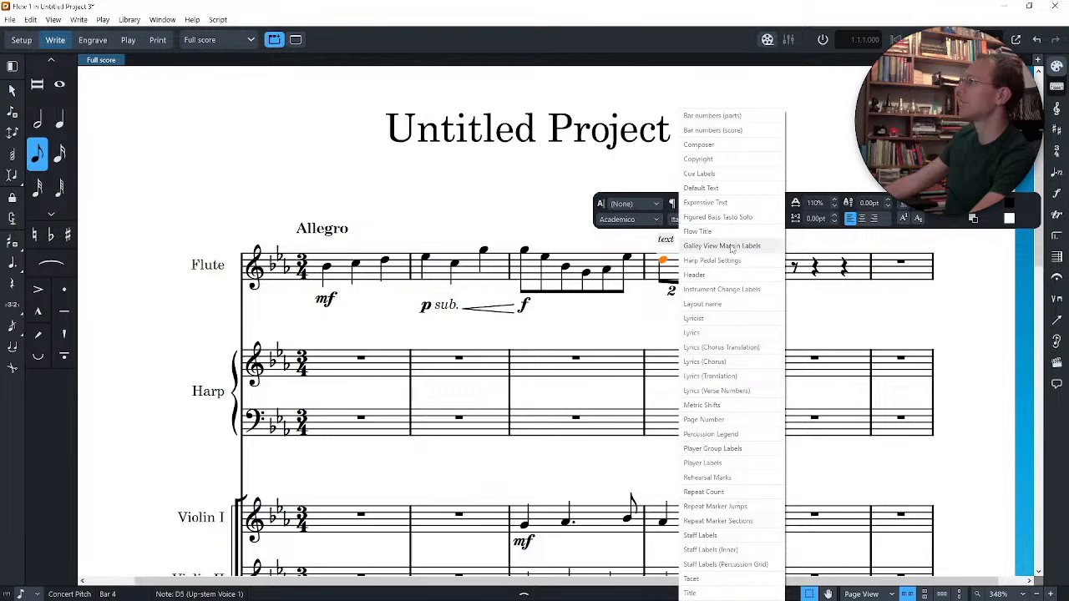
pyautogui.click(717, 277)
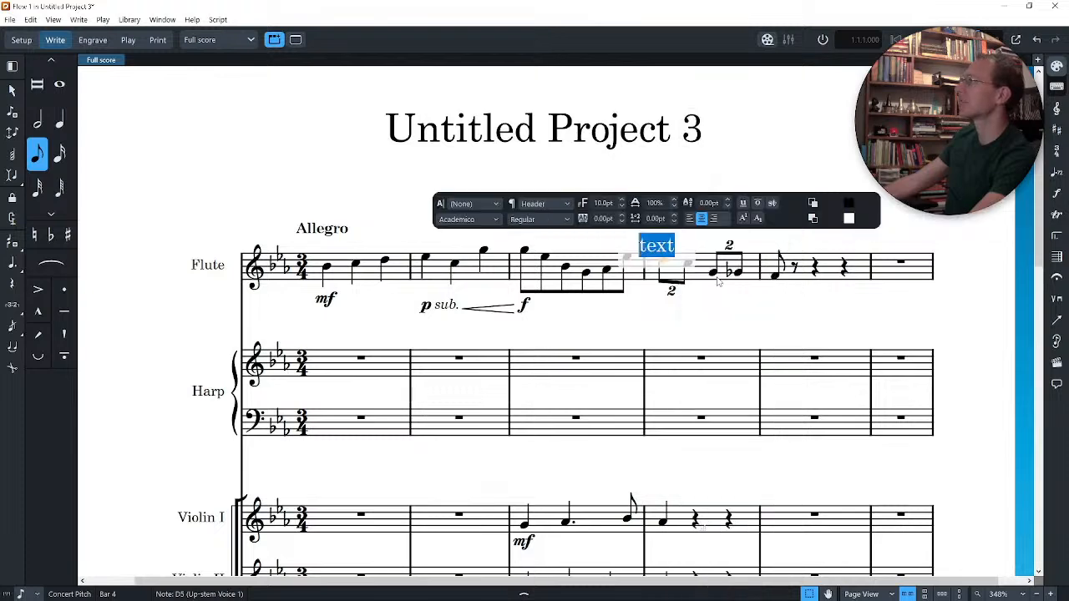
pyautogui.click(572, 206)
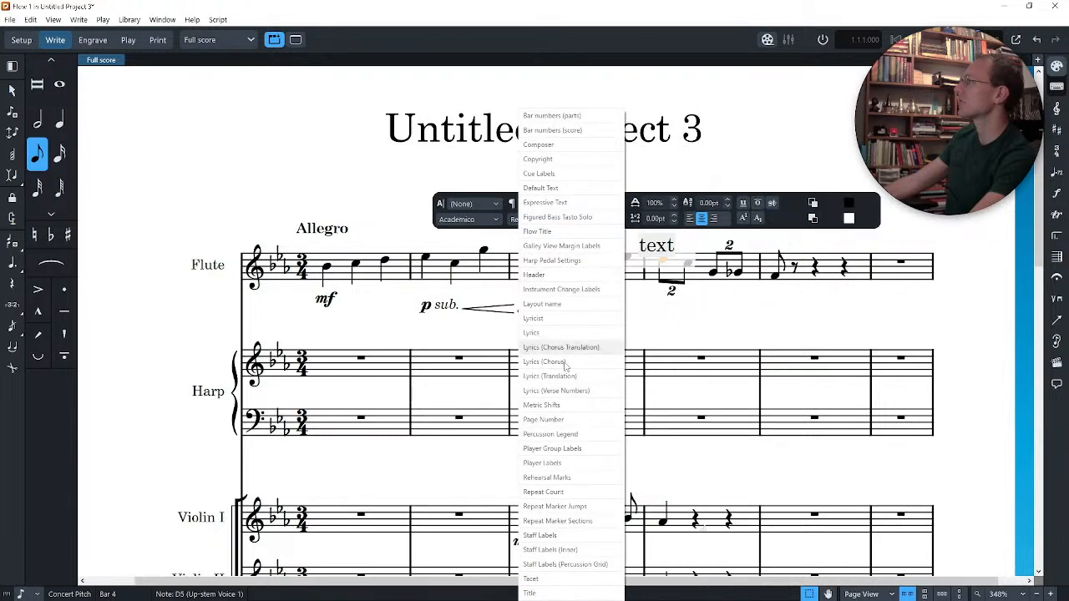
pyautogui.click(567, 420)
pyautogui.click(699, 205)
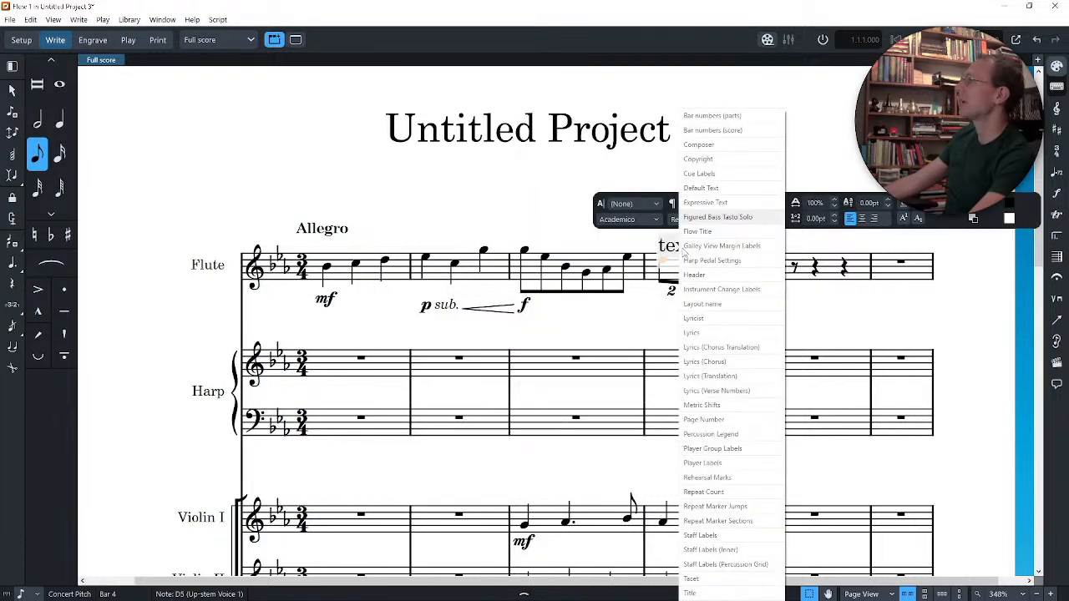
pyautogui.click(710, 431)
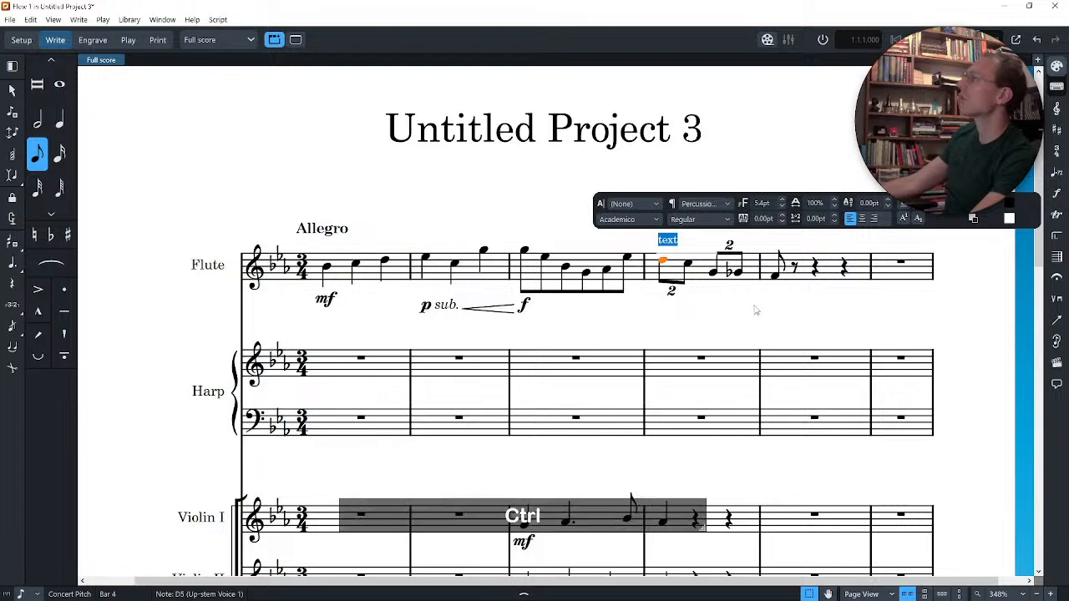
# Step: Try bold and italic formatting on the selected word "text" and return it to the regular font style
pyautogui.hotkey('ctrl', 'b')
pyautogui.hotkey('ctrl', 'i')
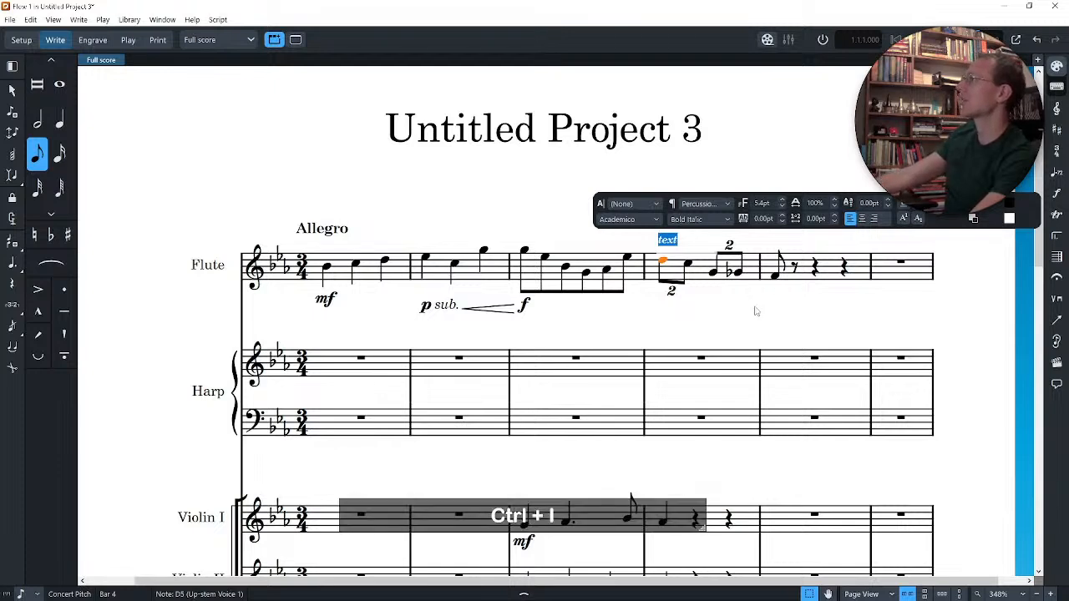
pyautogui.hotkey('ctrl', 'u')
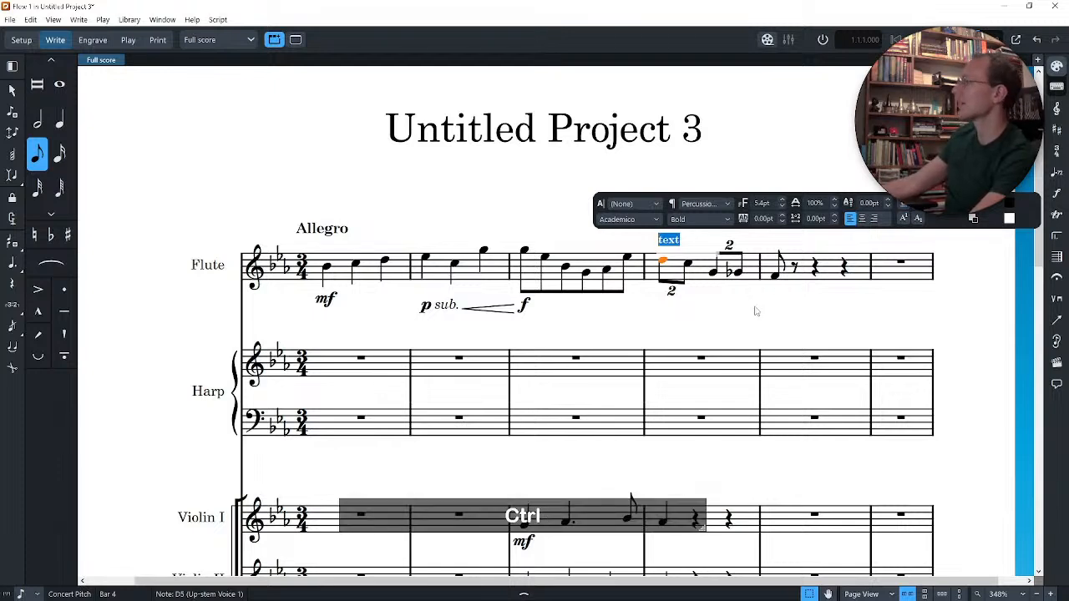
pyautogui.hotkey('ctrl', 'b')
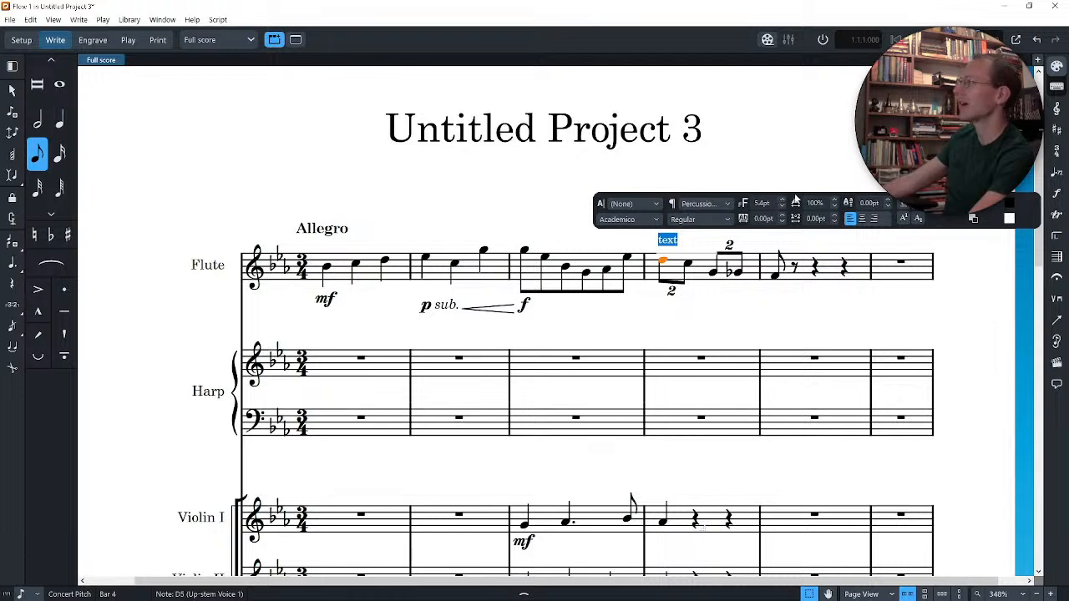
# Step: Set the horizontal stretch of the selected word "text" to 103%
pyautogui.click(836, 201)
pyautogui.click(835, 201)
pyautogui.click(835, 202)
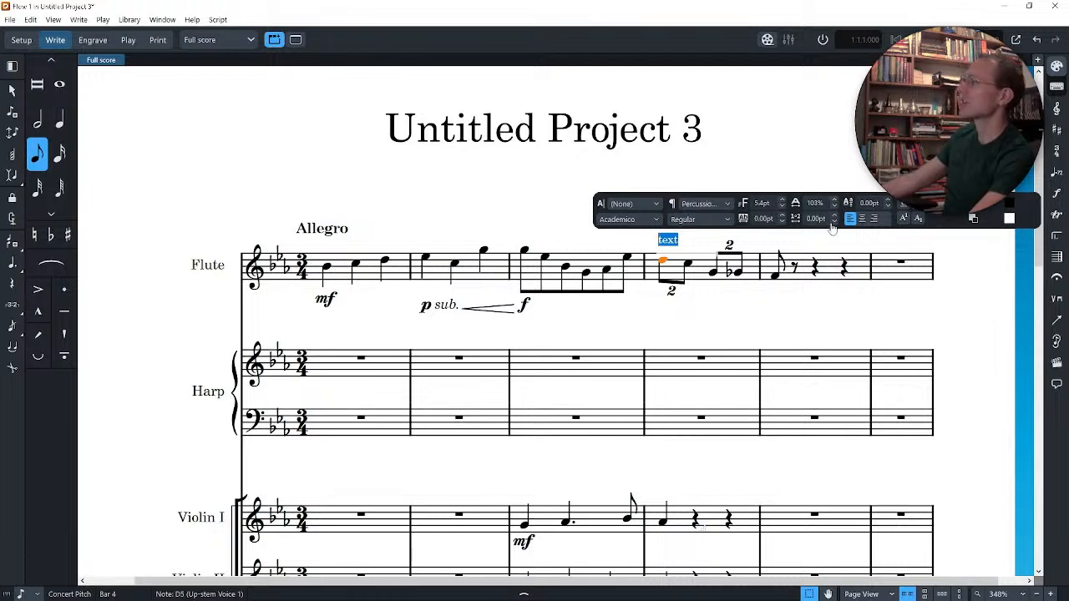
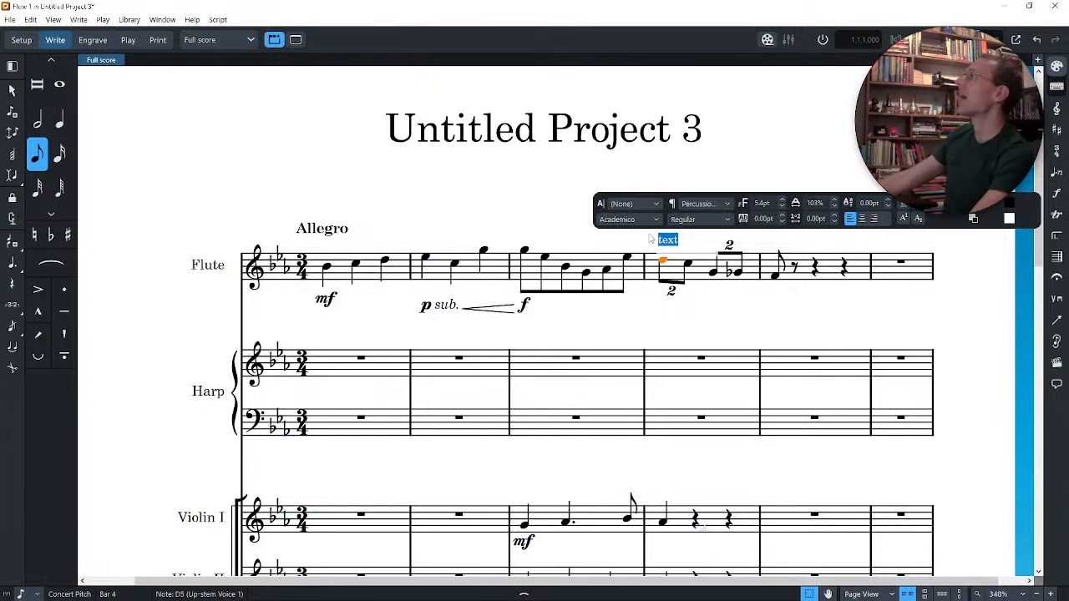
# Step: Delete the word "text" from the text item and check the option for inserting music text in its place
pyautogui.click(691, 243)
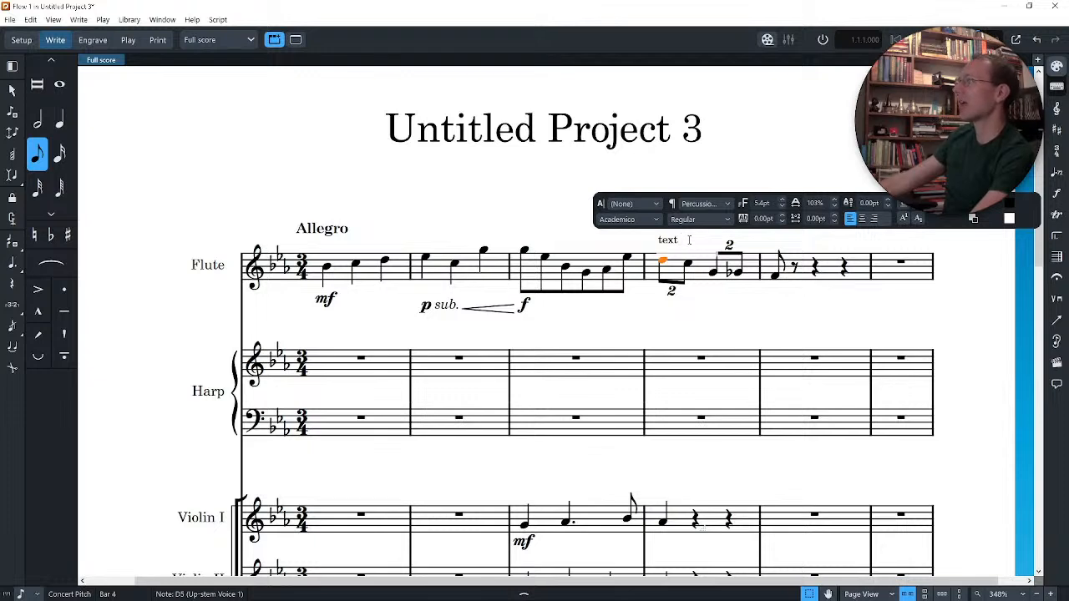
pyautogui.moveTo(691, 243); pyautogui.dragTo(655, 242)
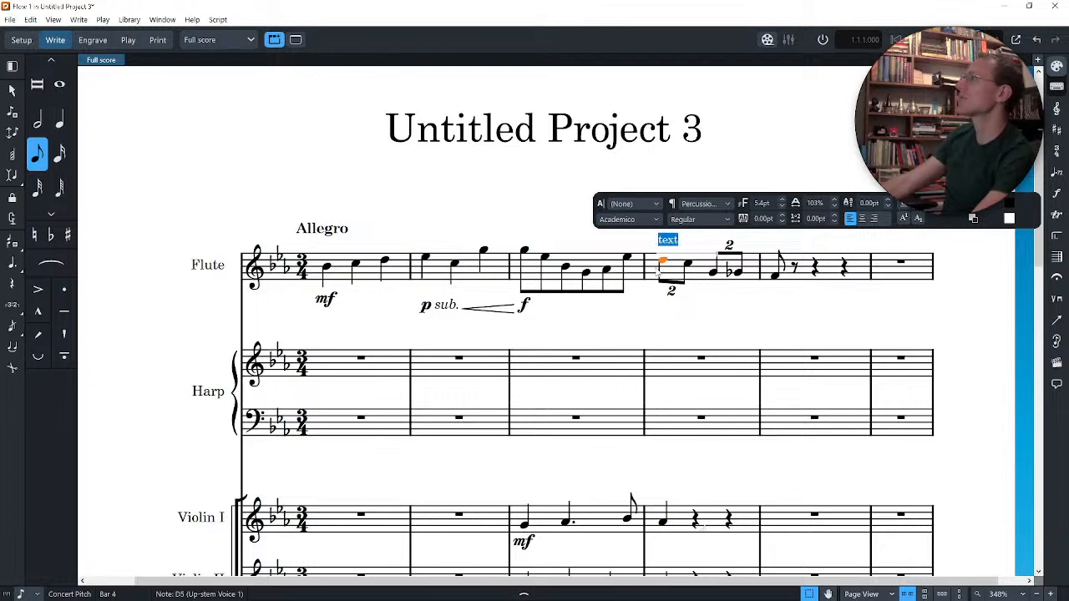
pyautogui.press('BackSpace')
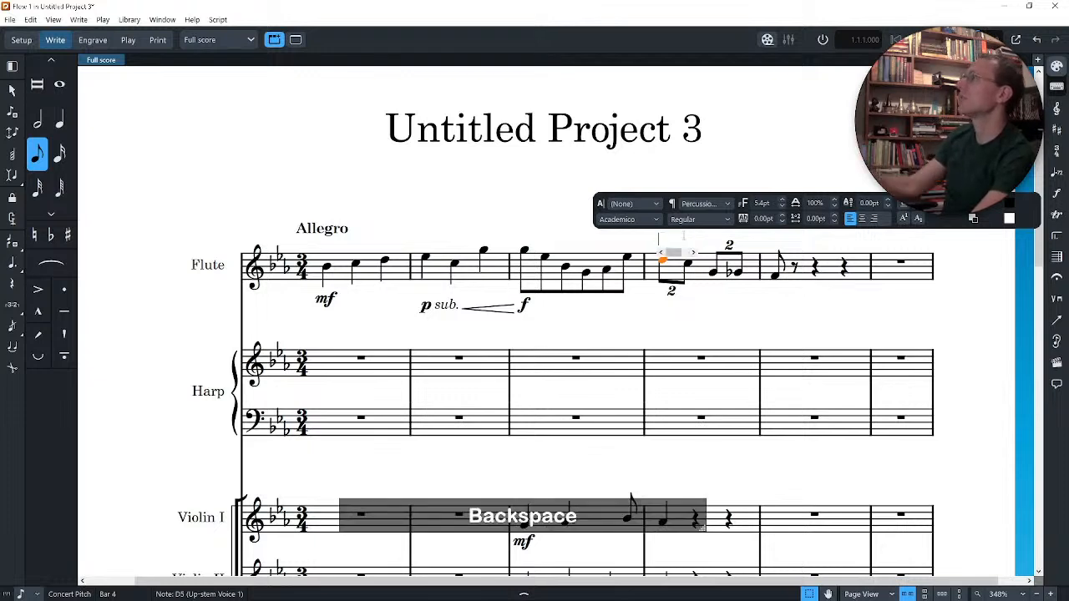
pyautogui.rightClick(675, 244)
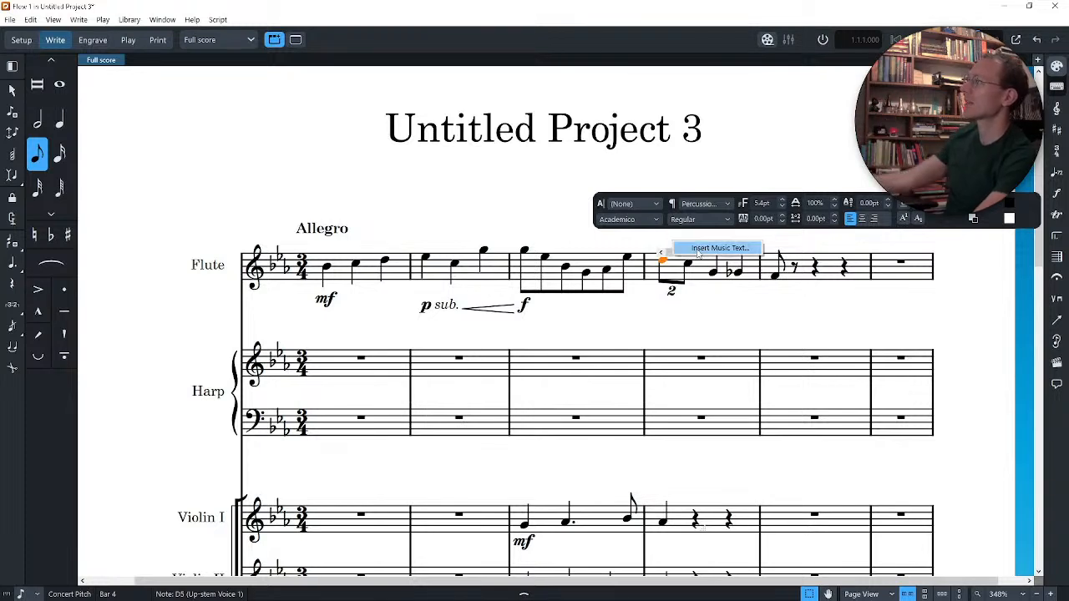
pyautogui.press('Escape')
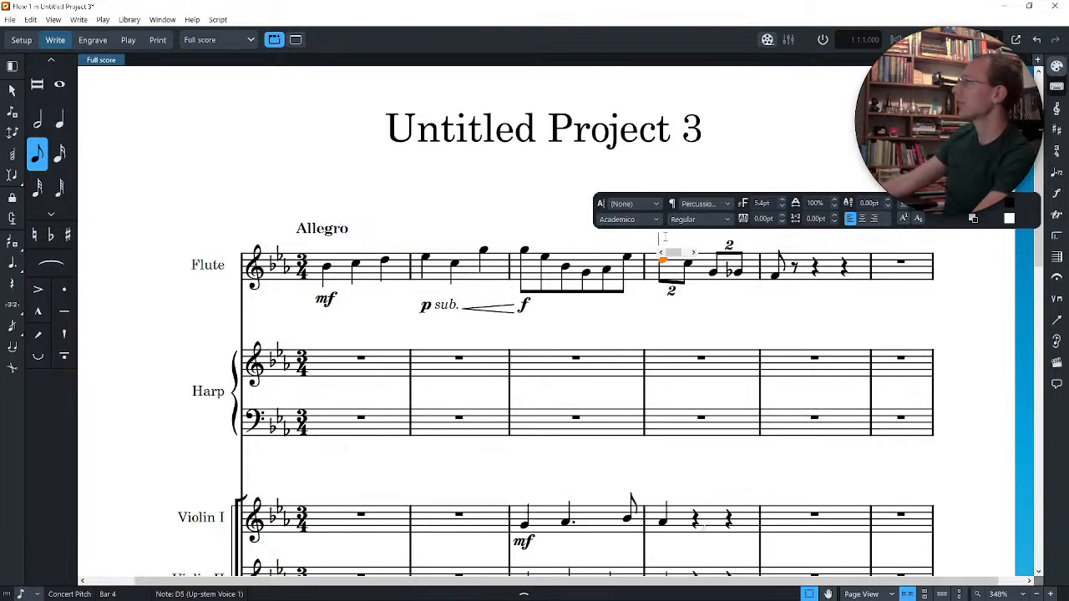
# Step: Insert a flat symbol as music text in the text item above the flute's bar 4 and finish the text
pyautogui.rightClick(665, 238)
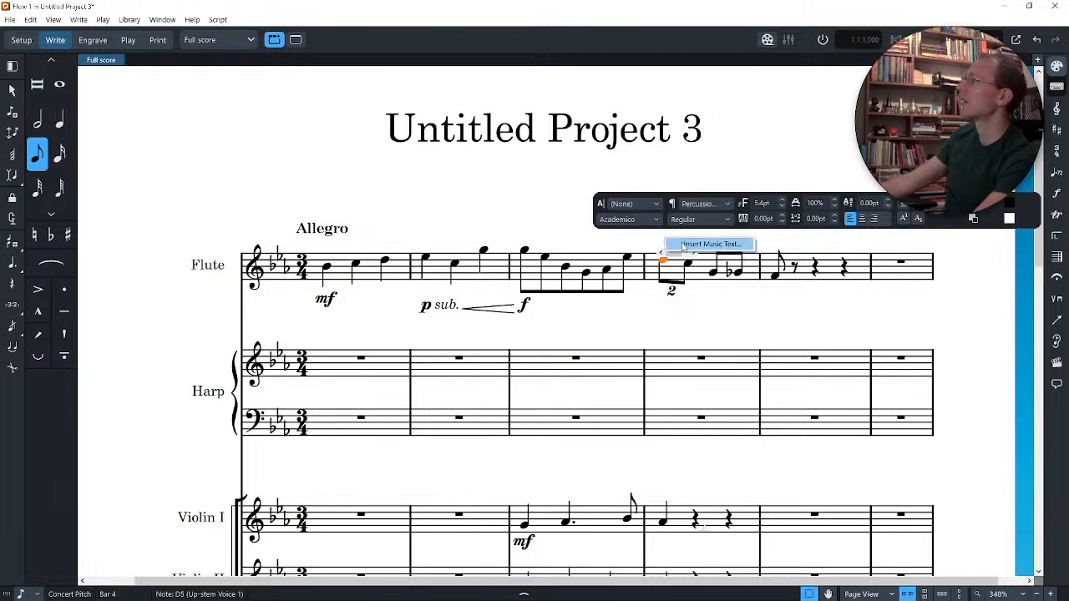
pyautogui.click(675, 244)
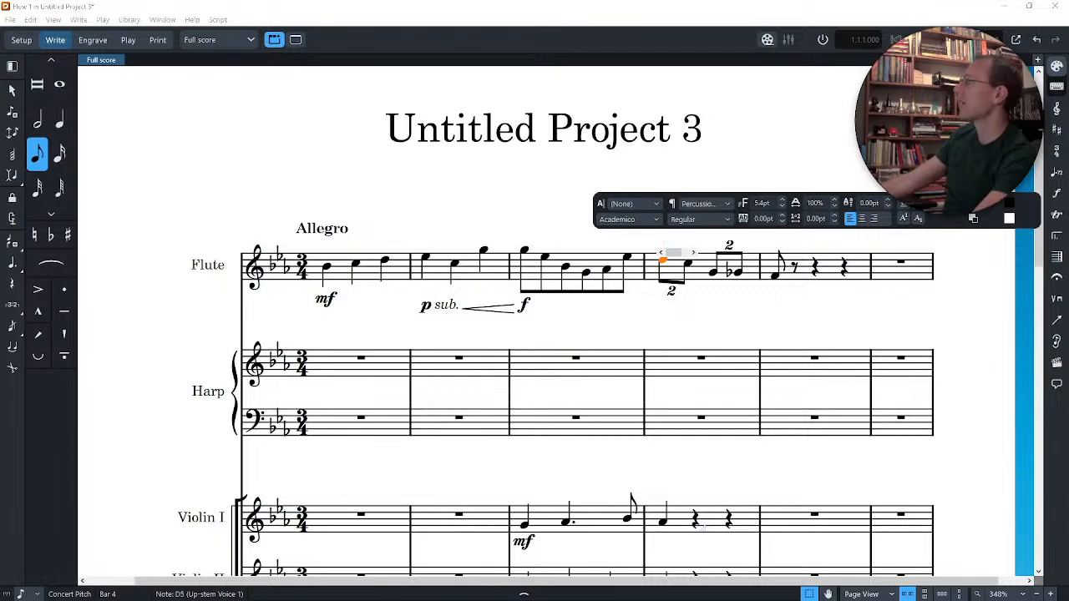
pyautogui.moveTo(486, 284); pyautogui.dragTo(435, 179)
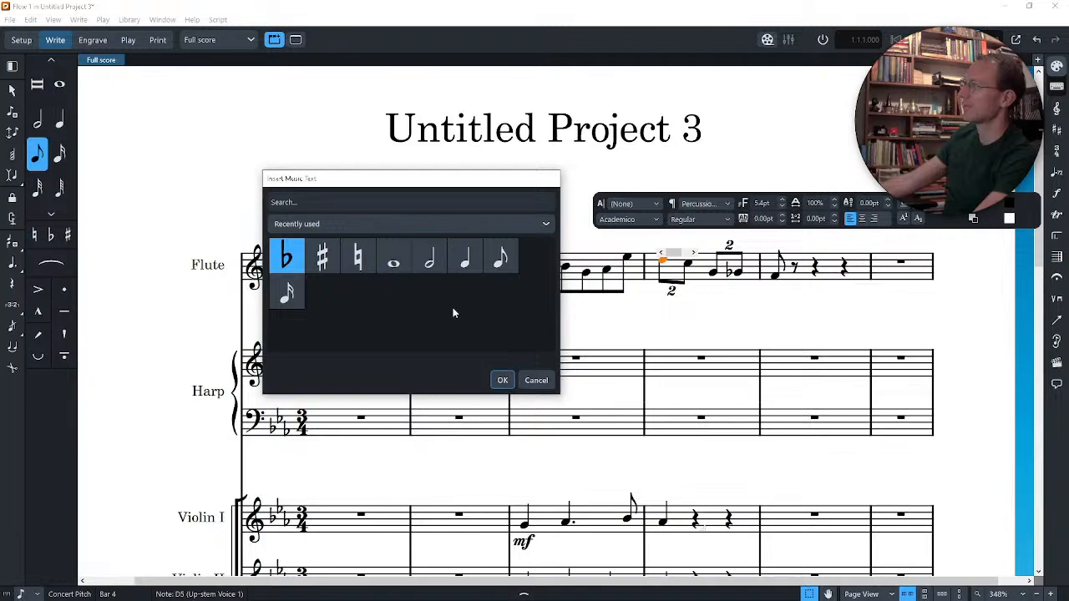
pyautogui.click(445, 224)
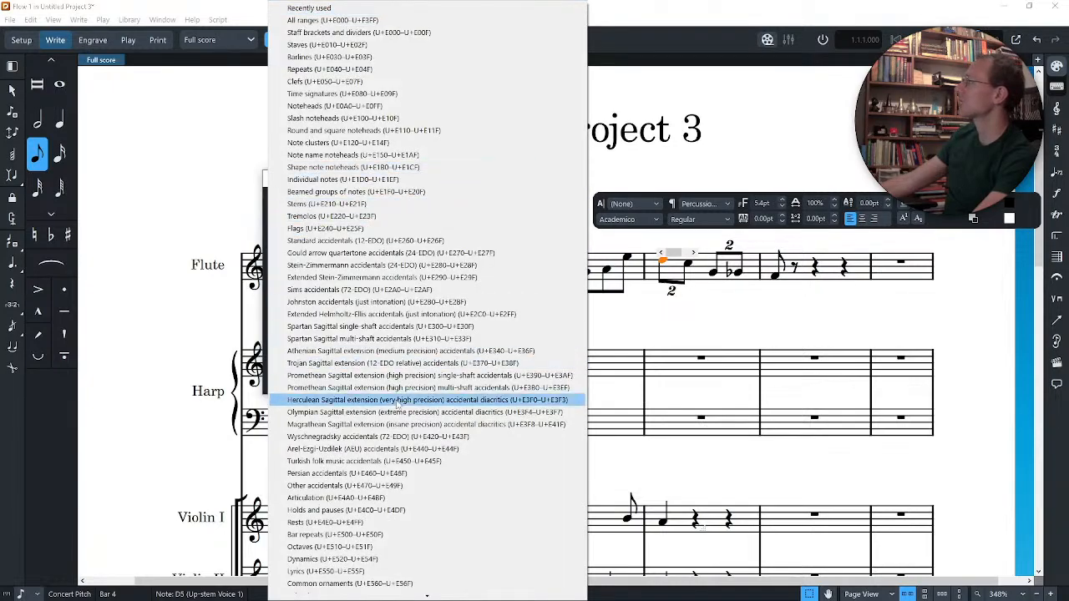
pyautogui.scroll(-3, 397, 405)
pyautogui.scroll(-10, 397, 407)
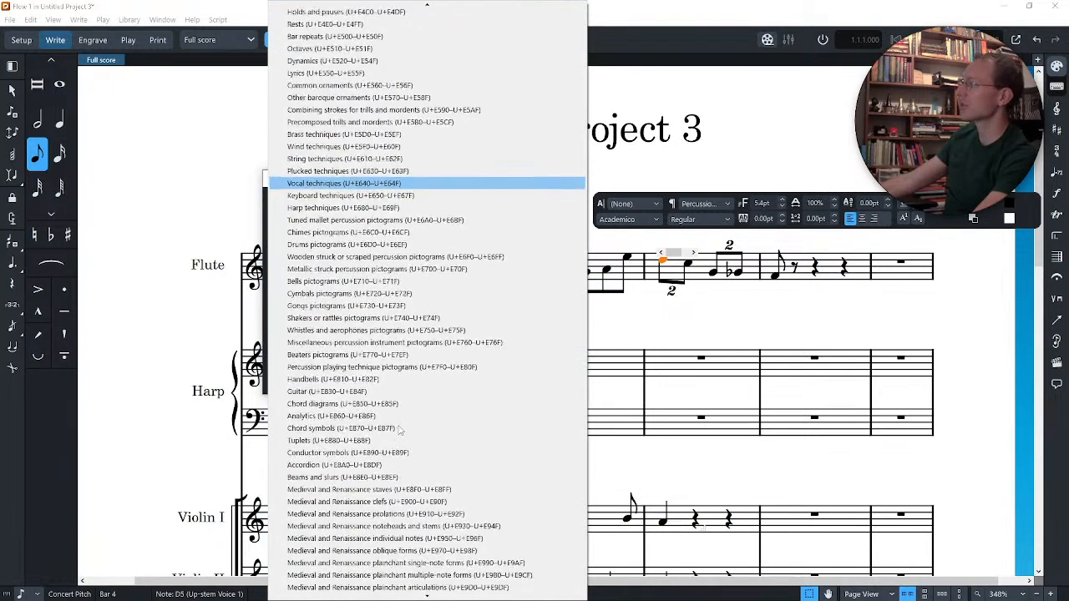
pyautogui.press('Escape')
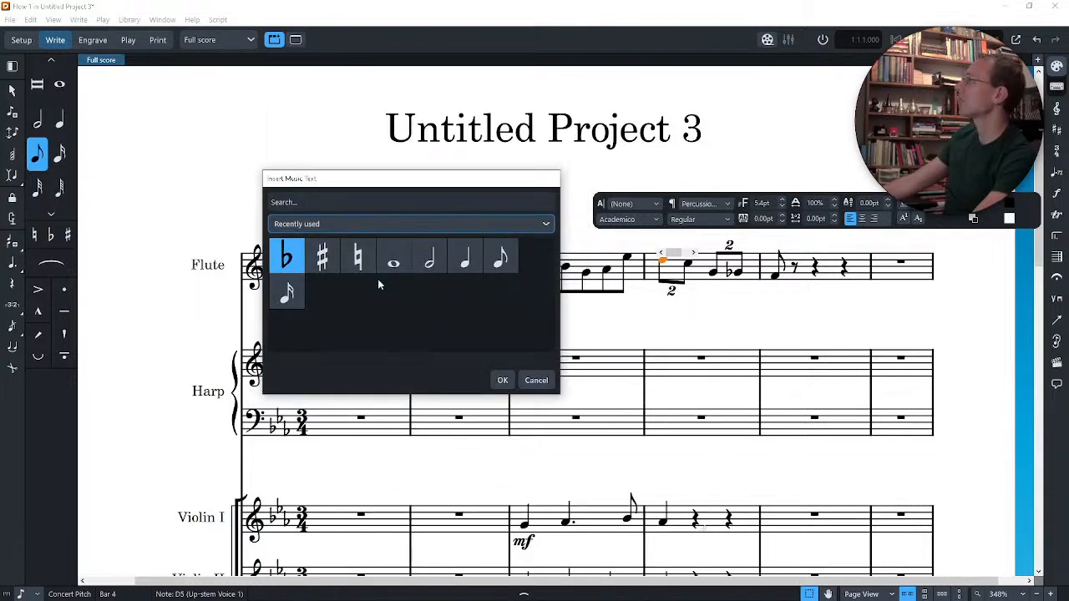
pyautogui.click(291, 259)
pyautogui.click(502, 380)
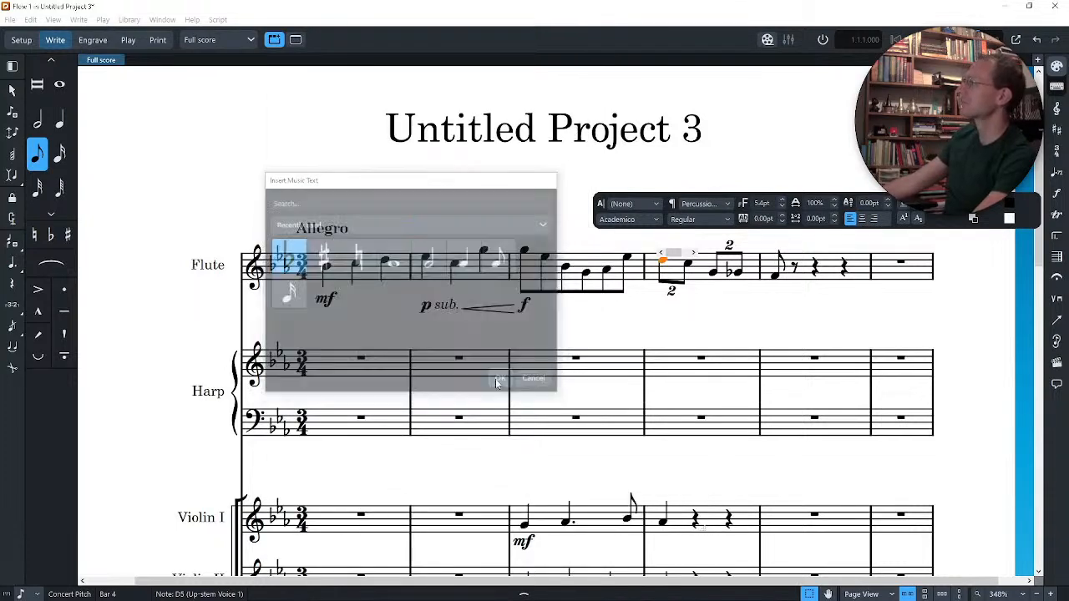
pyautogui.press('Escape')
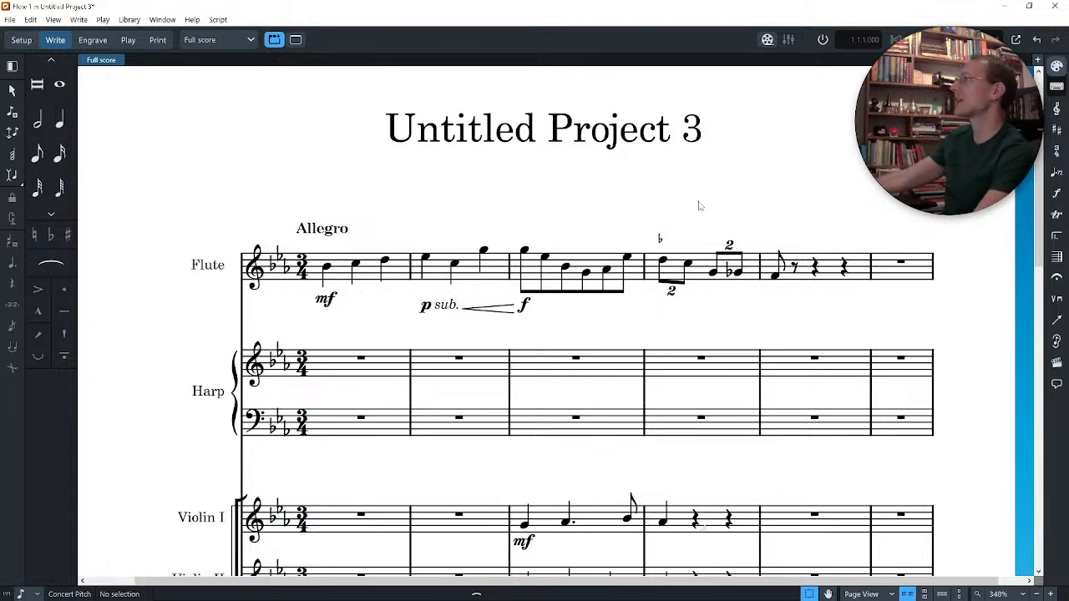
# Step: Inspect the parts of the project title token on the first page: its braces, @ signs and projectTitle name
pyautogui.scroll(2, 700, 205)
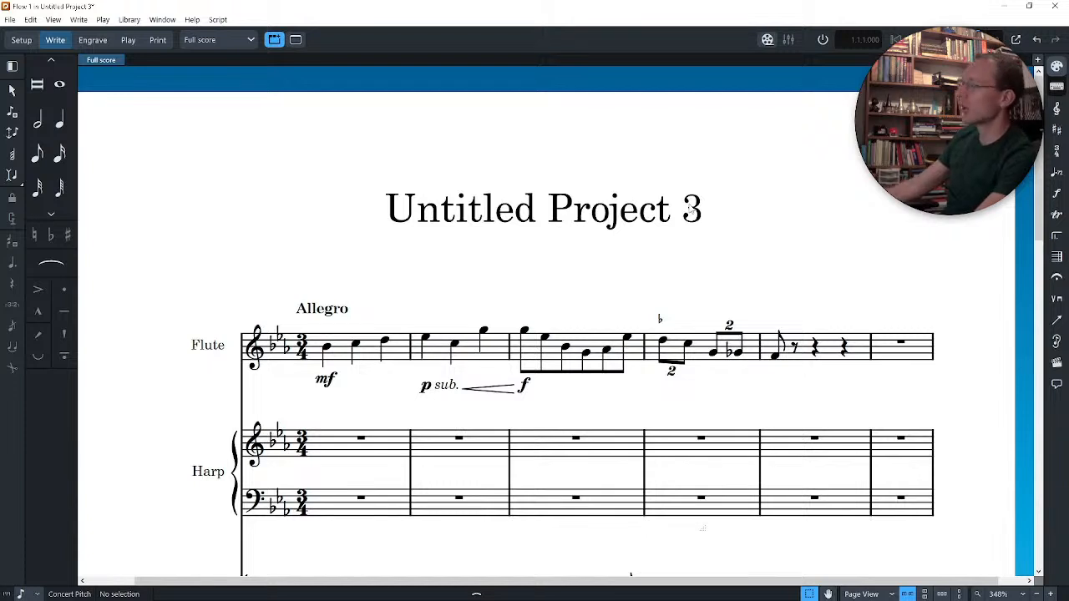
pyautogui.doubleClick(609, 213)
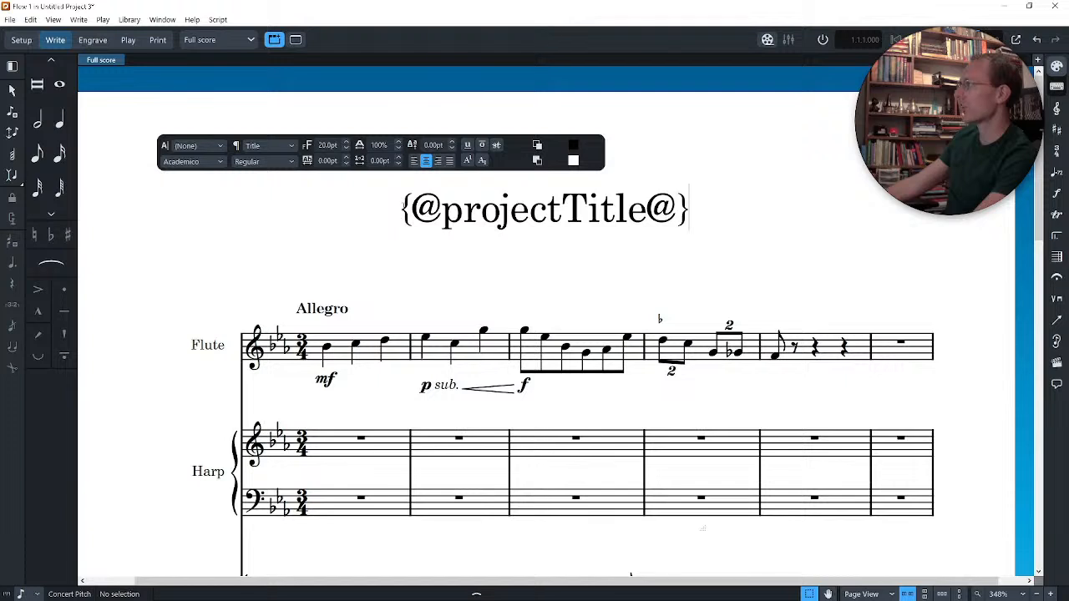
pyautogui.moveTo(401, 215); pyautogui.dragTo(413, 214)
pyautogui.press('End')
pyautogui.hotkey('shift', 'Left')
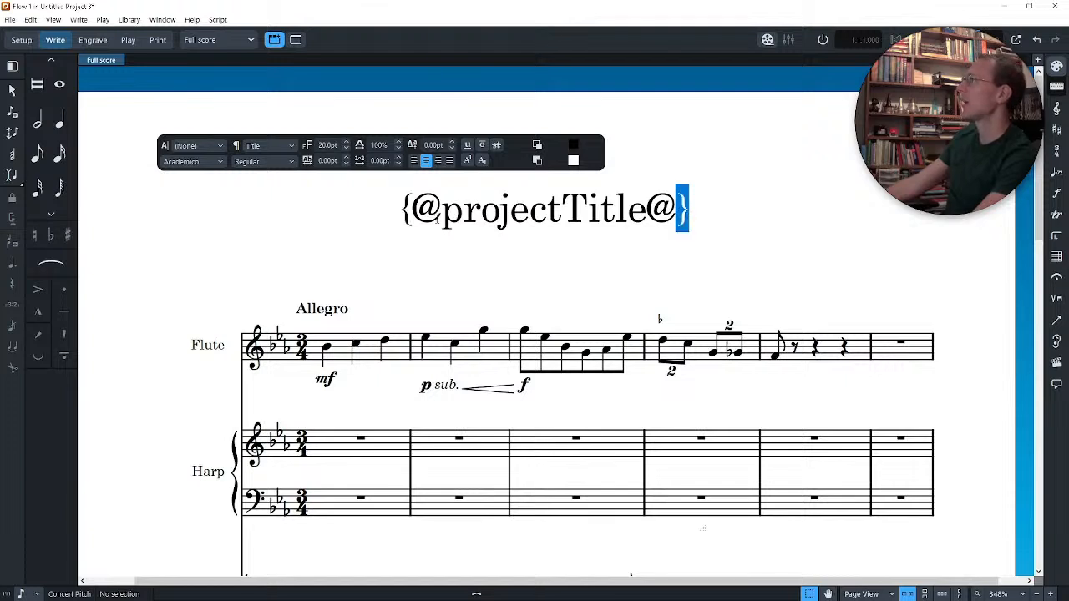
pyautogui.moveTo(412, 217); pyautogui.dragTo(439, 217)
pyautogui.moveTo(649, 217); pyautogui.dragTo(673, 217)
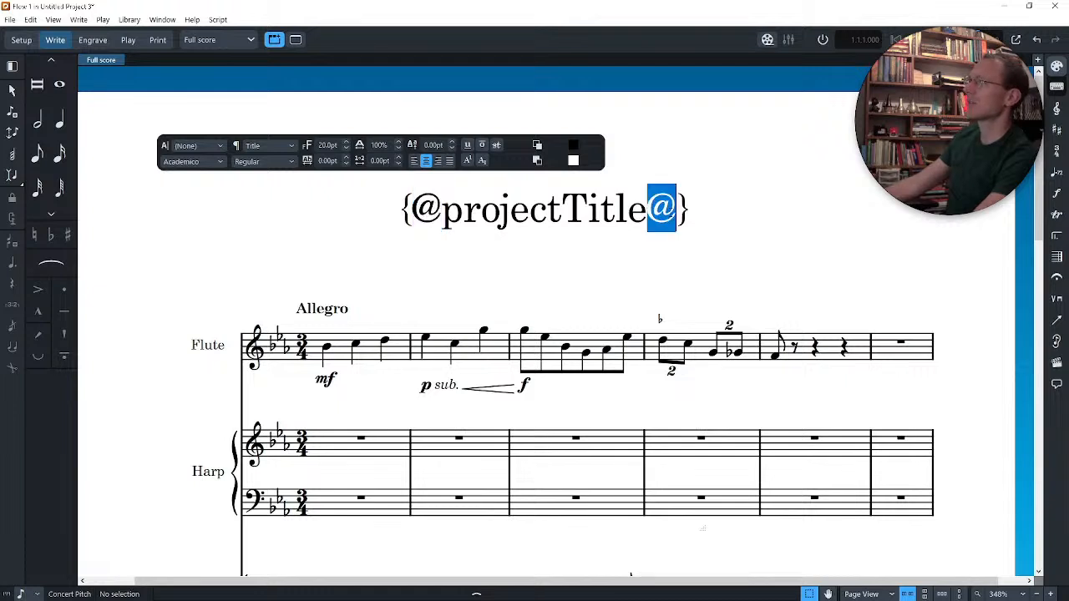
pyautogui.click(647, 216)
pyautogui.keyDown('shift'); pyautogui.click(445, 214); pyautogui.keyUp('shift')
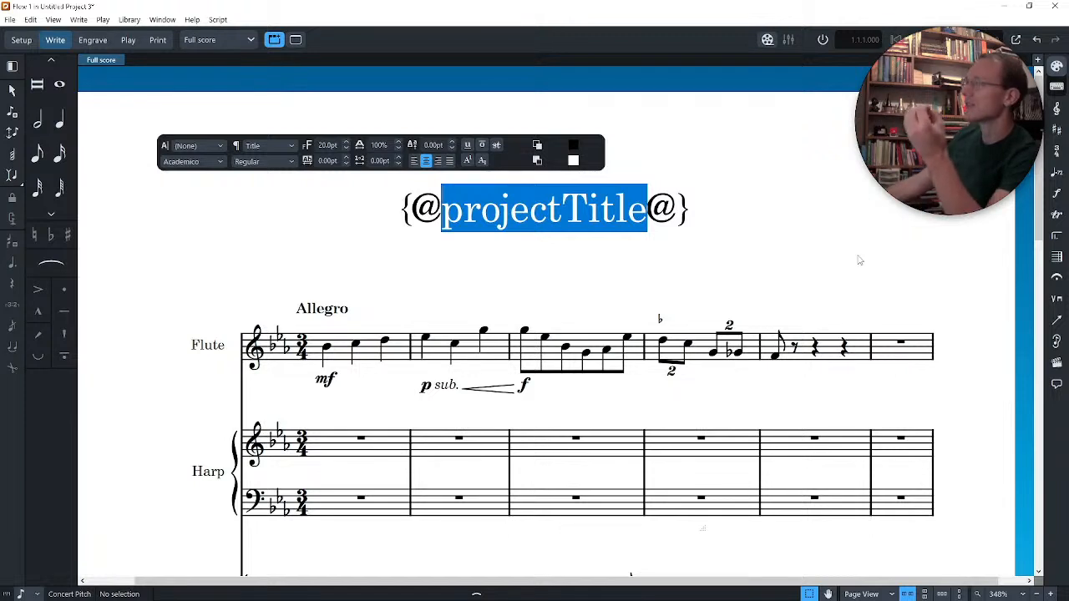
pyautogui.click(783, 260)
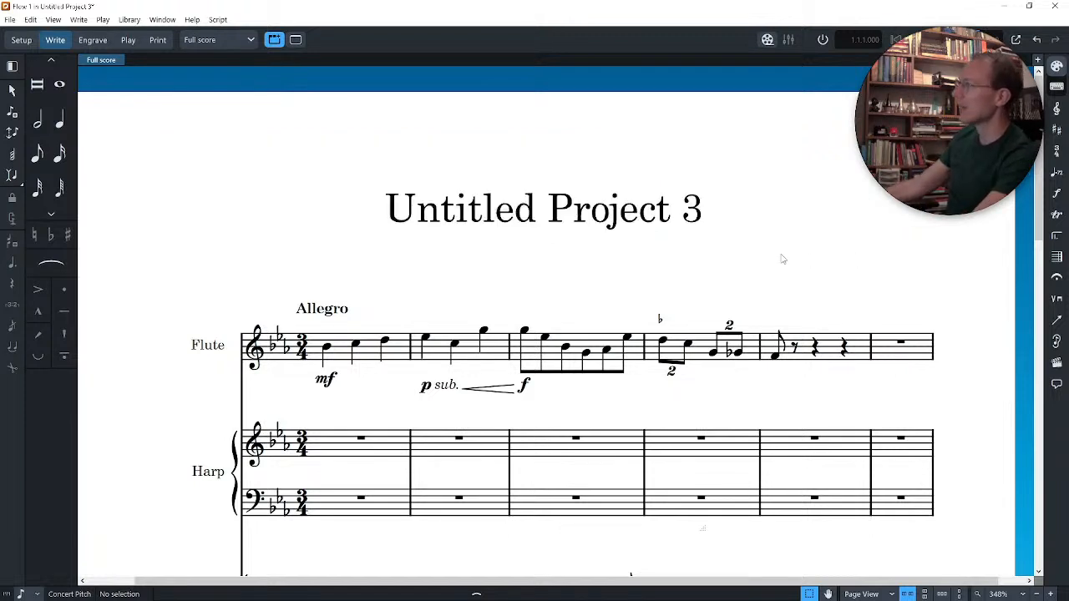
# Step: Set the project's title to "Dorico for Beginners" in Project Info and apply it
pyautogui.hotkey('ctrl', 'i')
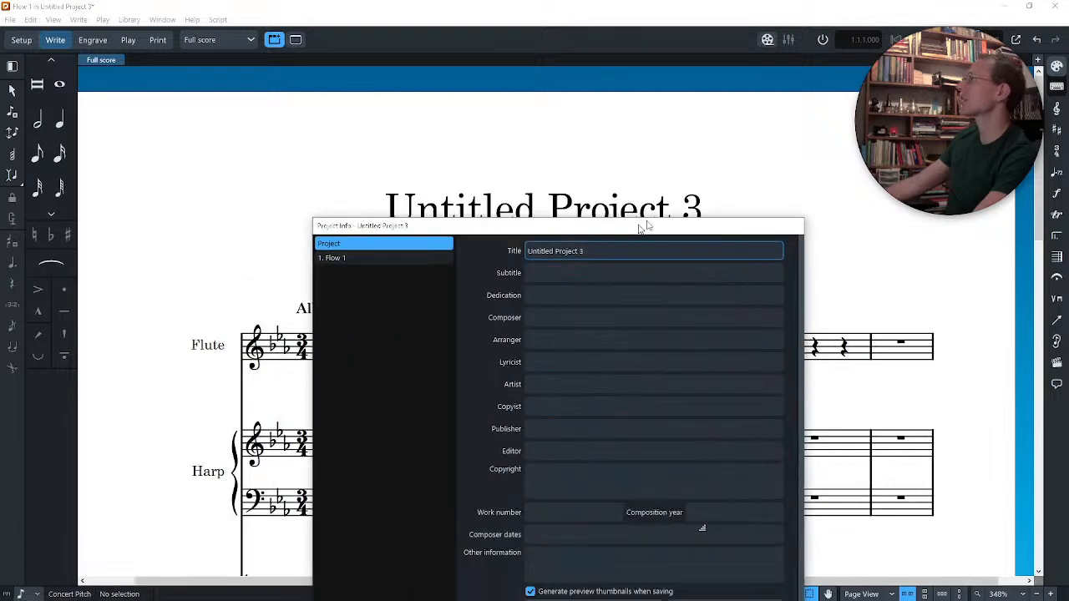
pyautogui.moveTo(644, 227); pyautogui.dragTo(740, 91)
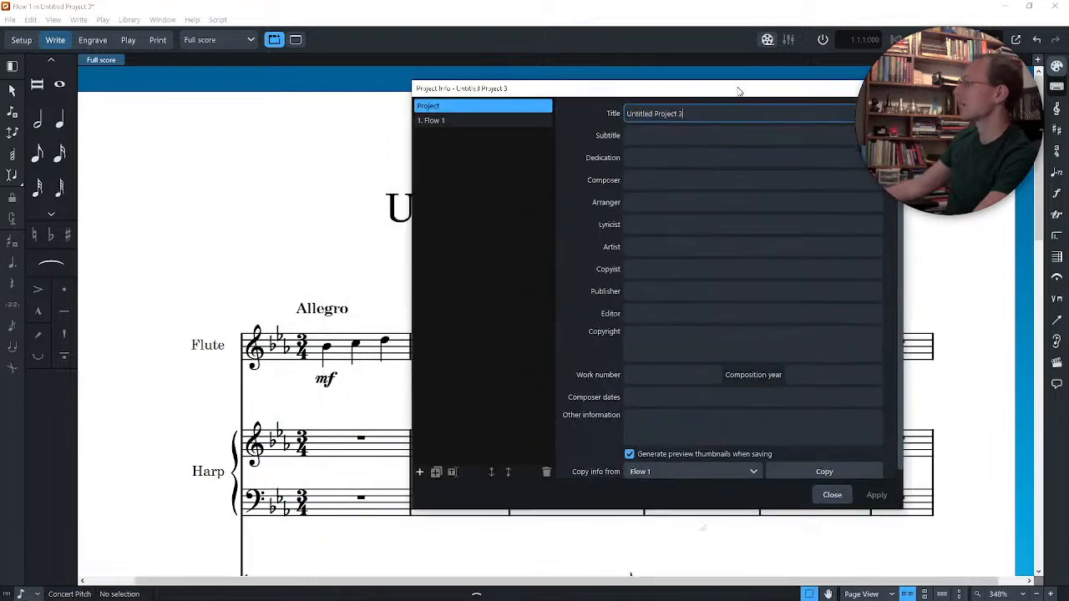
pyautogui.hotkey('ctrl', 'i')
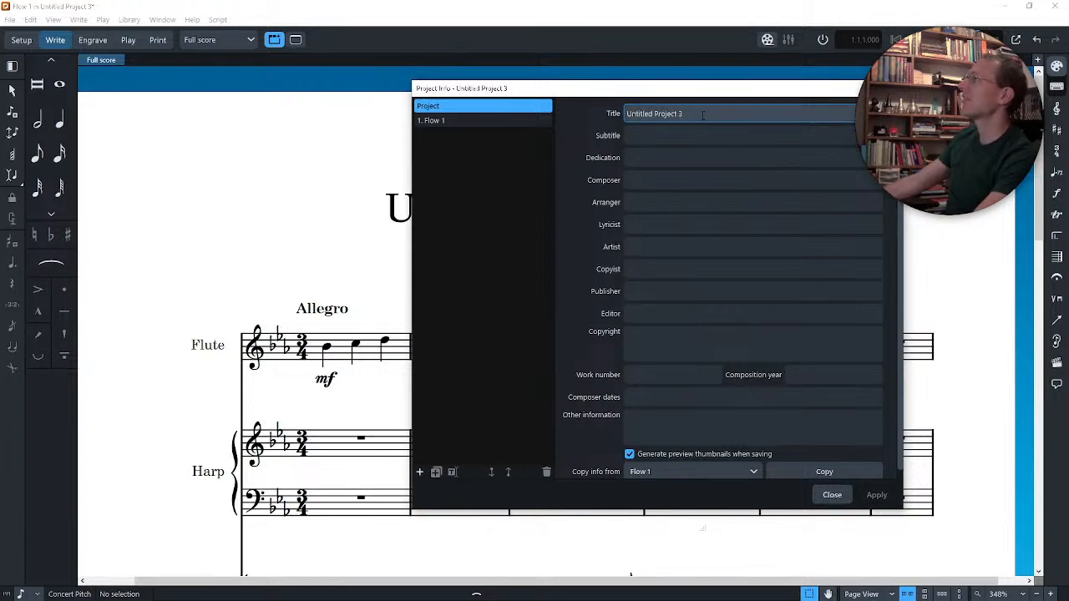
pyautogui.moveTo(703, 115); pyautogui.dragTo(615, 114)
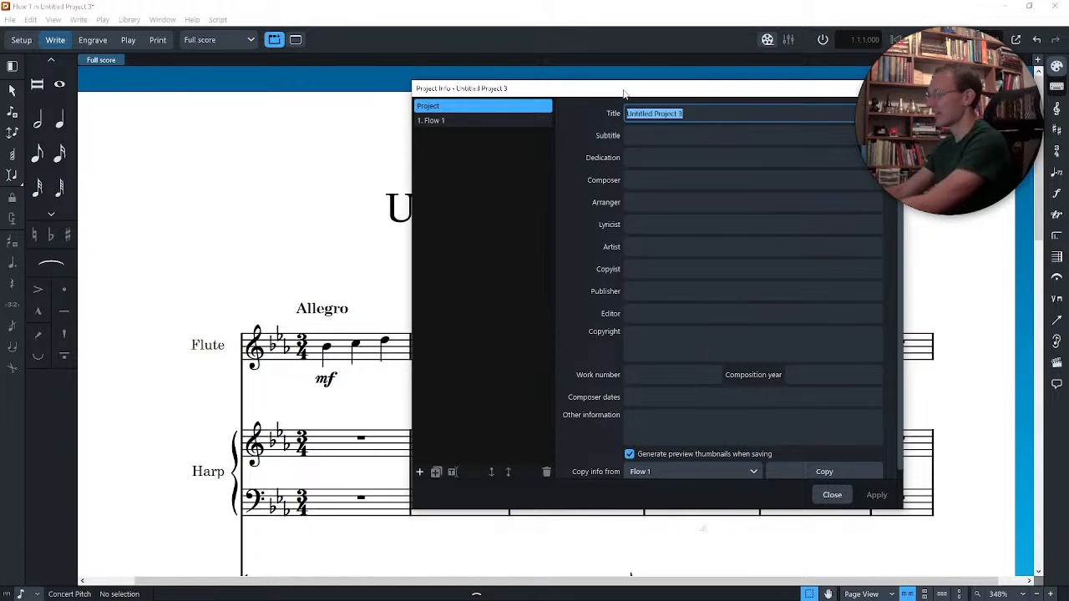
pyautogui.write('D')
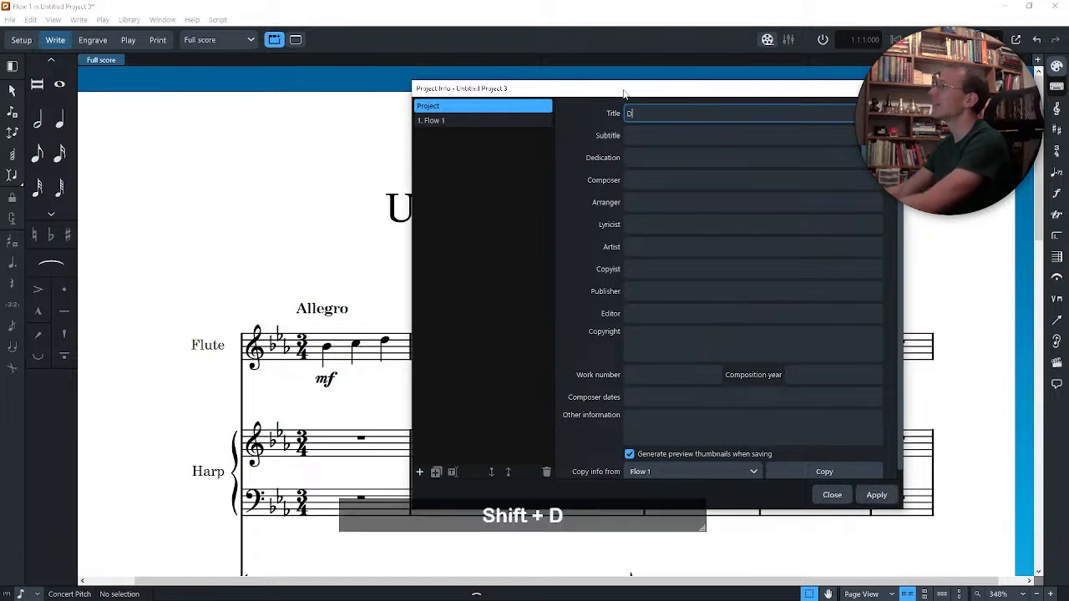
pyautogui.write('orico for Beginners')
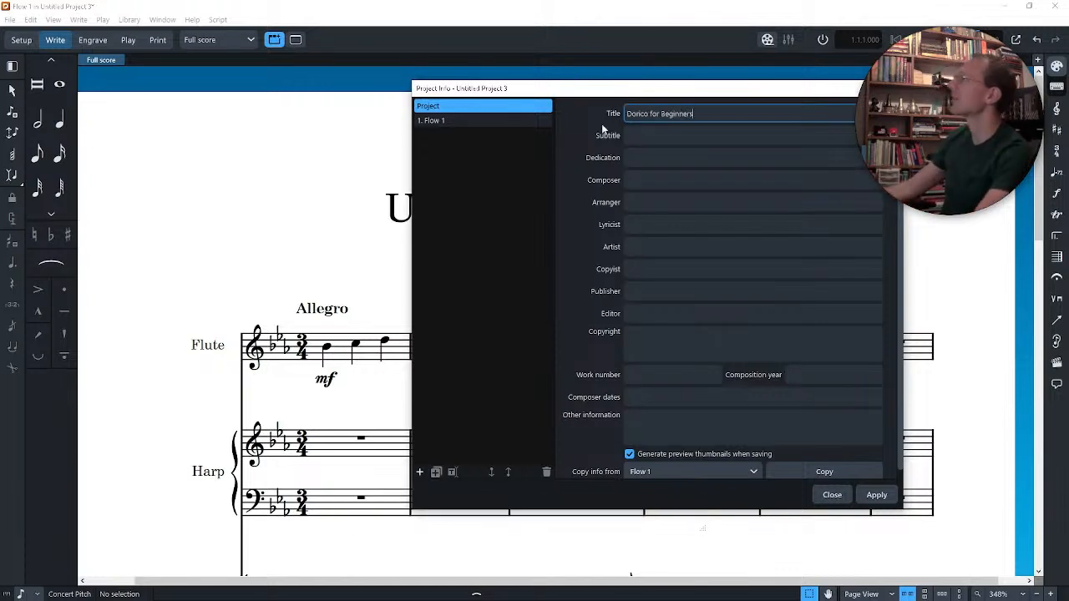
pyautogui.click(879, 496)
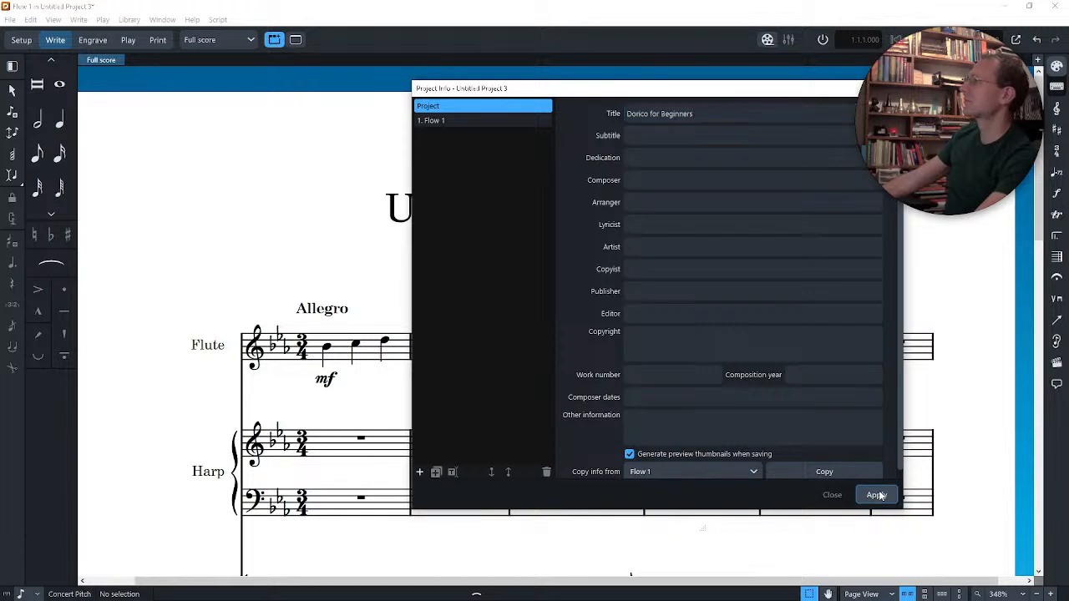
pyautogui.click(832, 495)
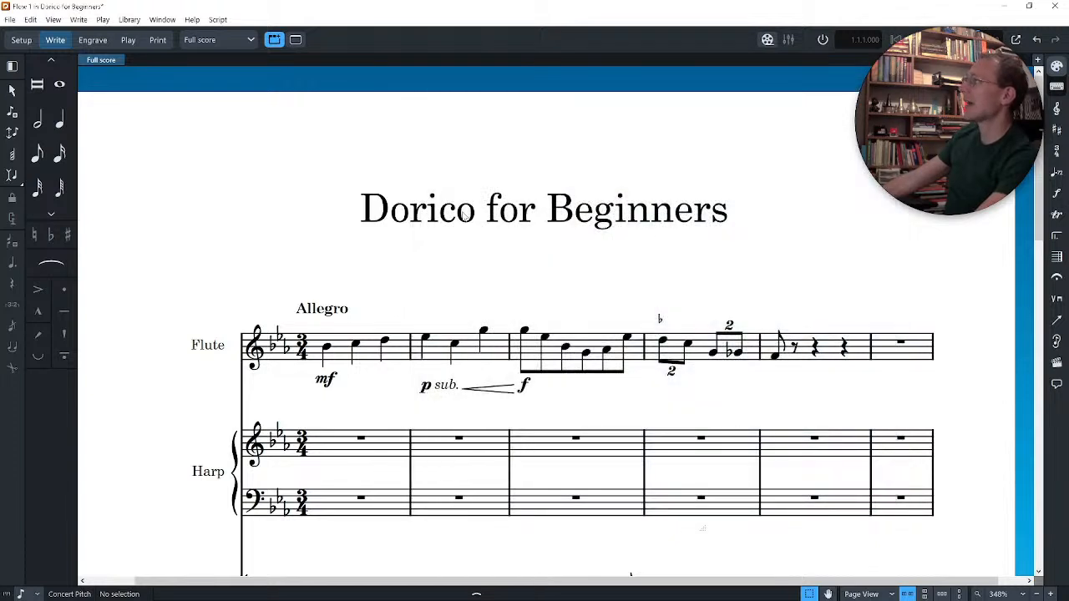
# Step: Review the tokens that can be inserted into the page title text, including those for project info, flow info and pages
pyautogui.doubleClick(649, 213)
pyautogui.moveTo(691, 208); pyautogui.dragTo(323, 221)
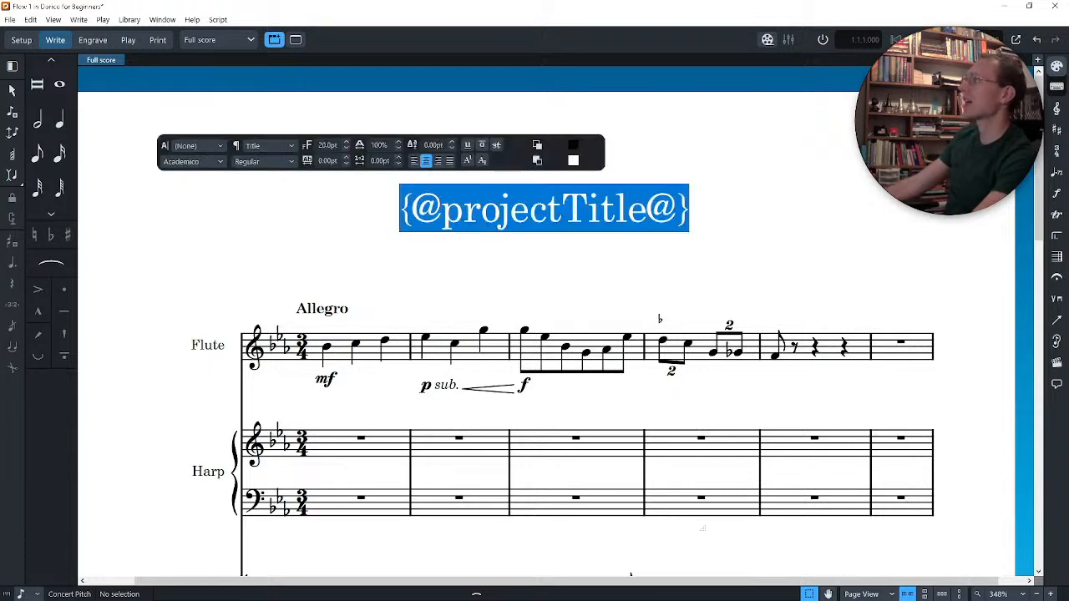
pyautogui.rightClick(536, 203)
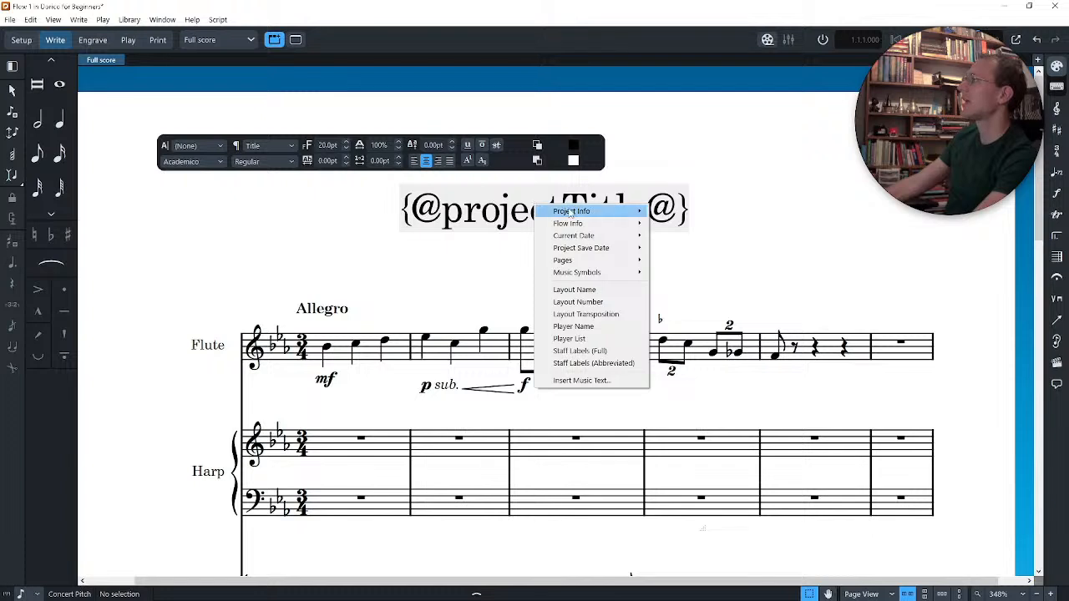
pyautogui.moveTo(585, 224)
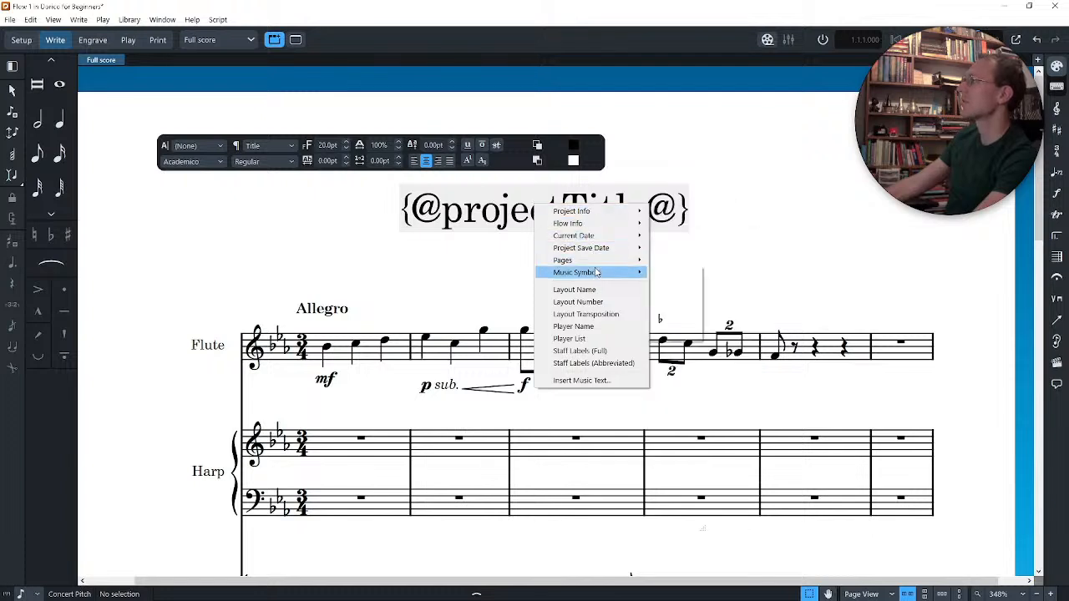
pyautogui.moveTo(596, 271)
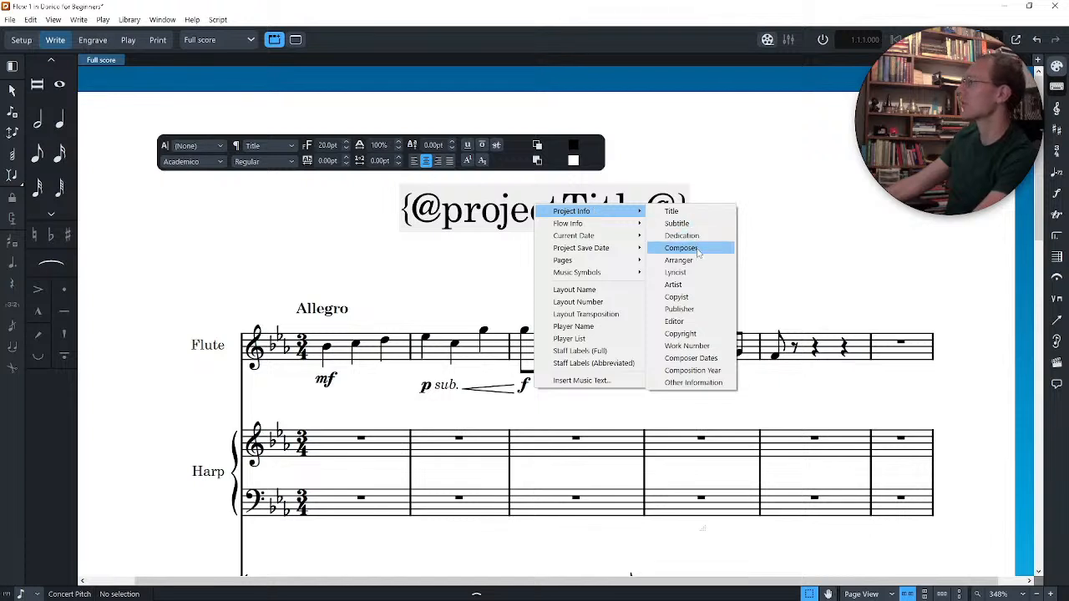
pyautogui.moveTo(627, 224)
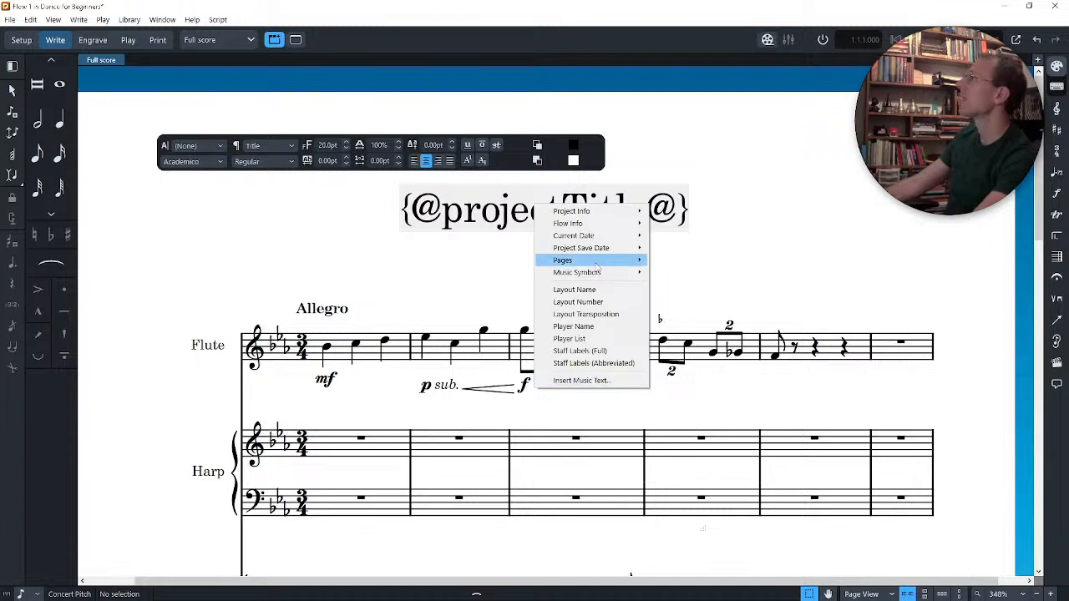
pyautogui.click(774, 242)
pyautogui.click(775, 317)
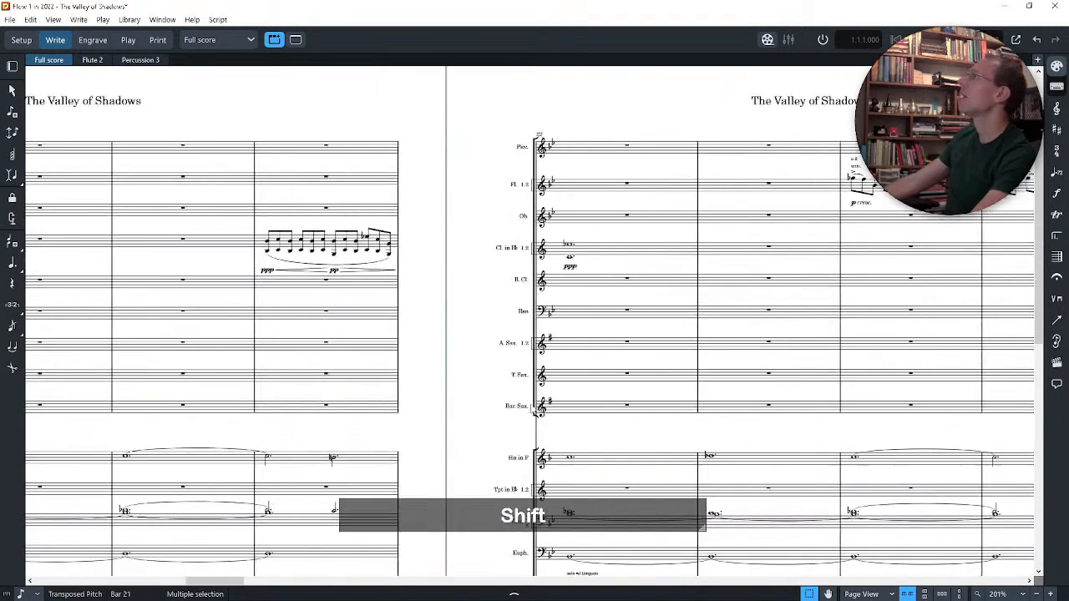
# Step: Examine the first page of The Valley of Shadows full score and the text items across its footer
pyautogui.hscroll(-10, 535, 415)
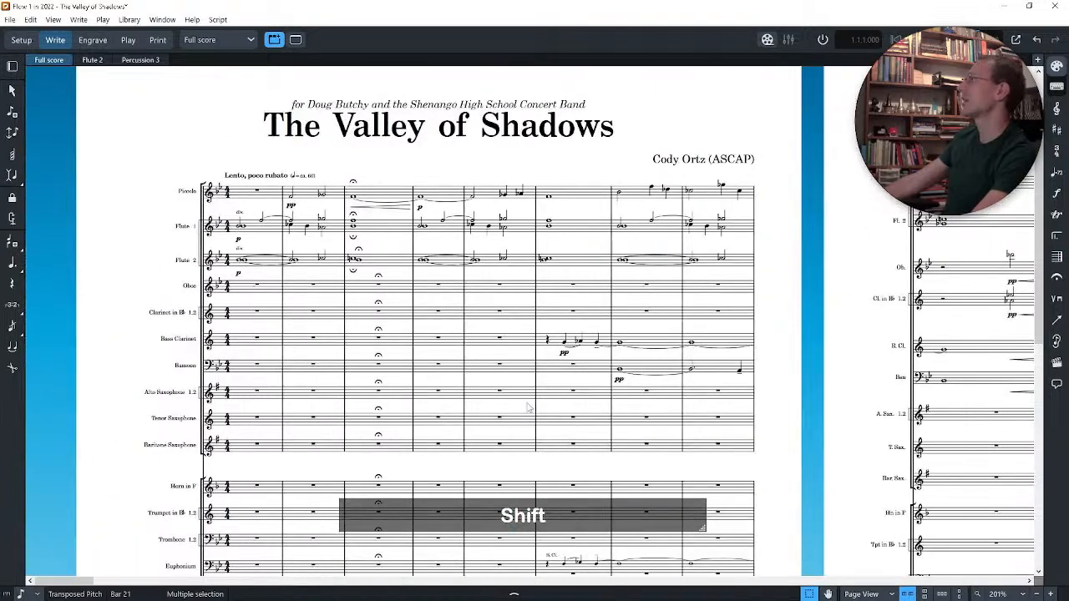
pyautogui.scroll(-5, 528, 408)
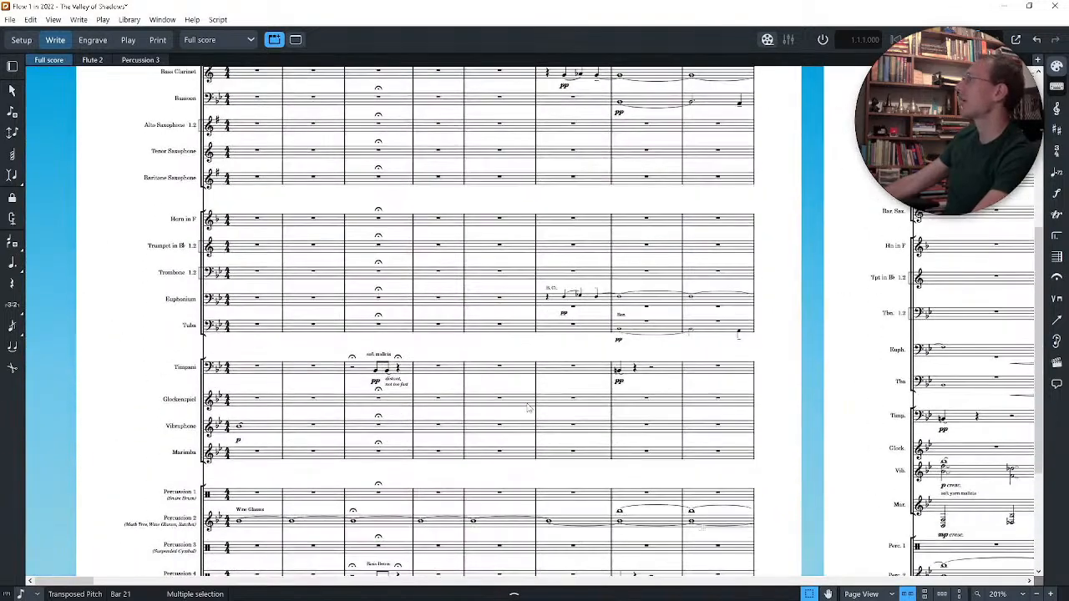
pyautogui.scroll(-5, 528, 408)
pyautogui.keyDown('ctrl'); pyautogui.scroll(3, 527, 408); pyautogui.keyUp('ctrl')
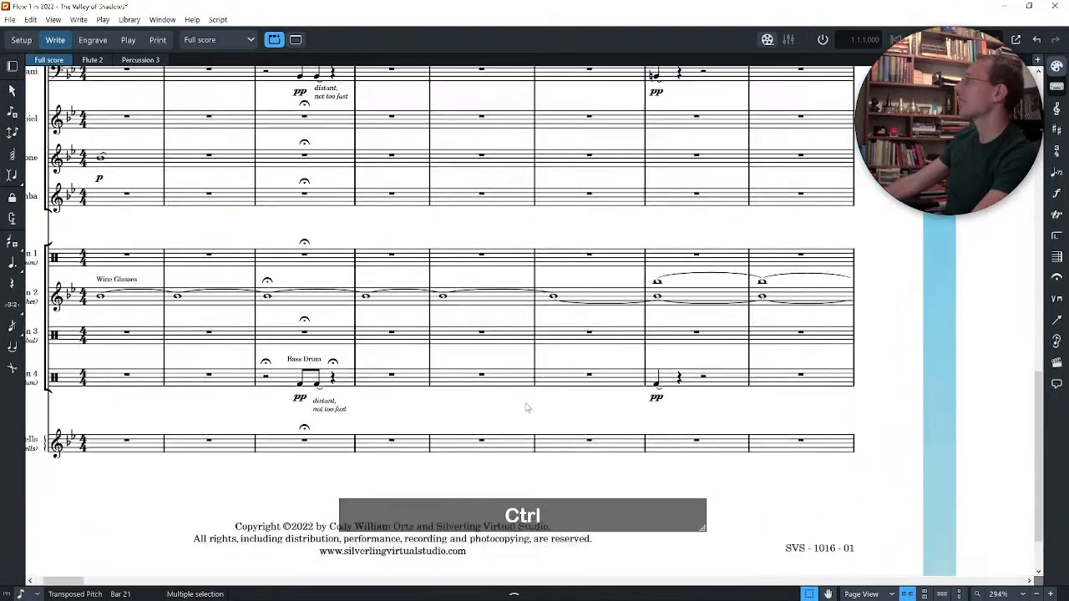
pyautogui.scroll(-2, 527, 408)
pyautogui.hscroll(-5, 527, 407)
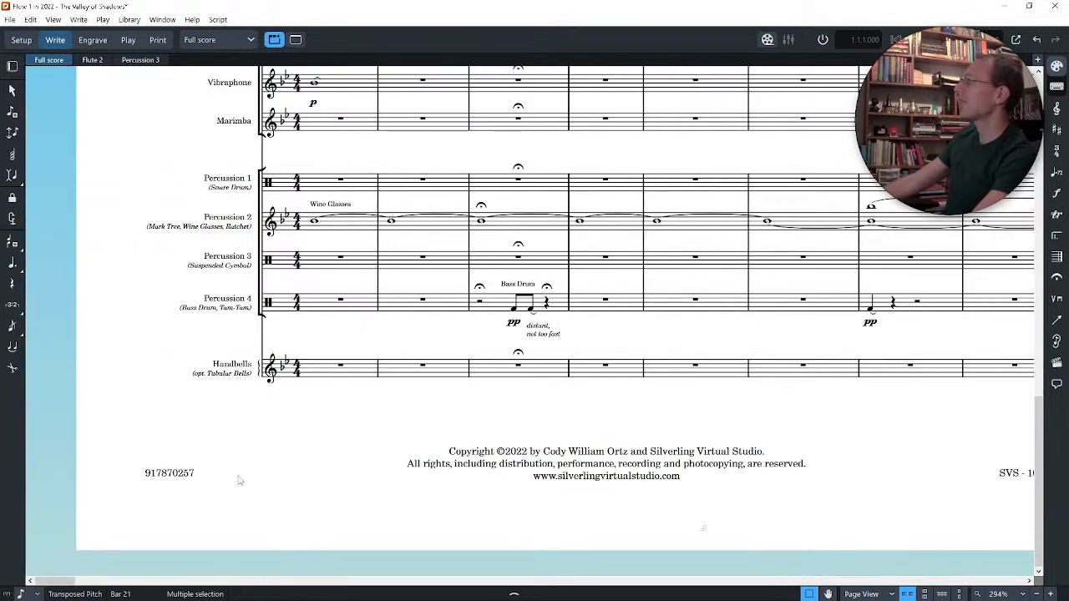
pyautogui.moveTo(212, 470); pyautogui.dragTo(85, 488)
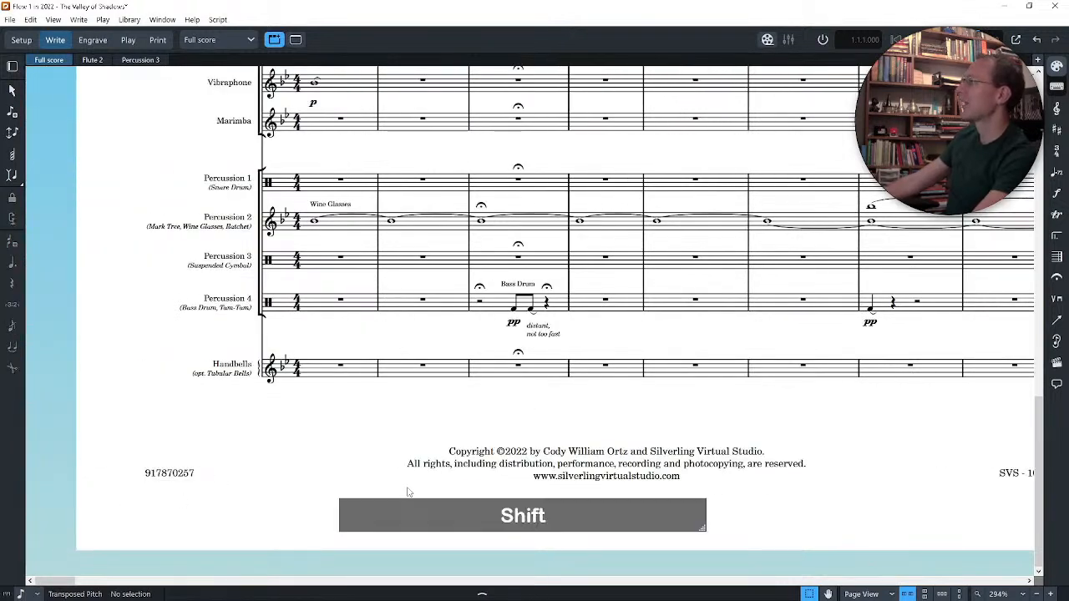
pyautogui.hscroll(3, 408, 492)
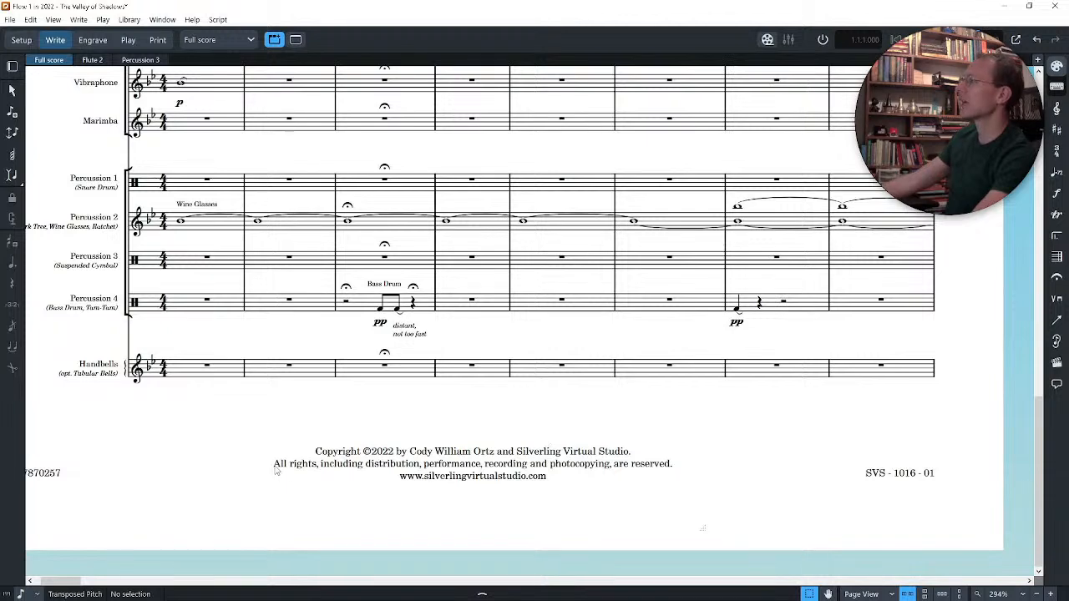
pyautogui.hscroll(2, 702, 469)
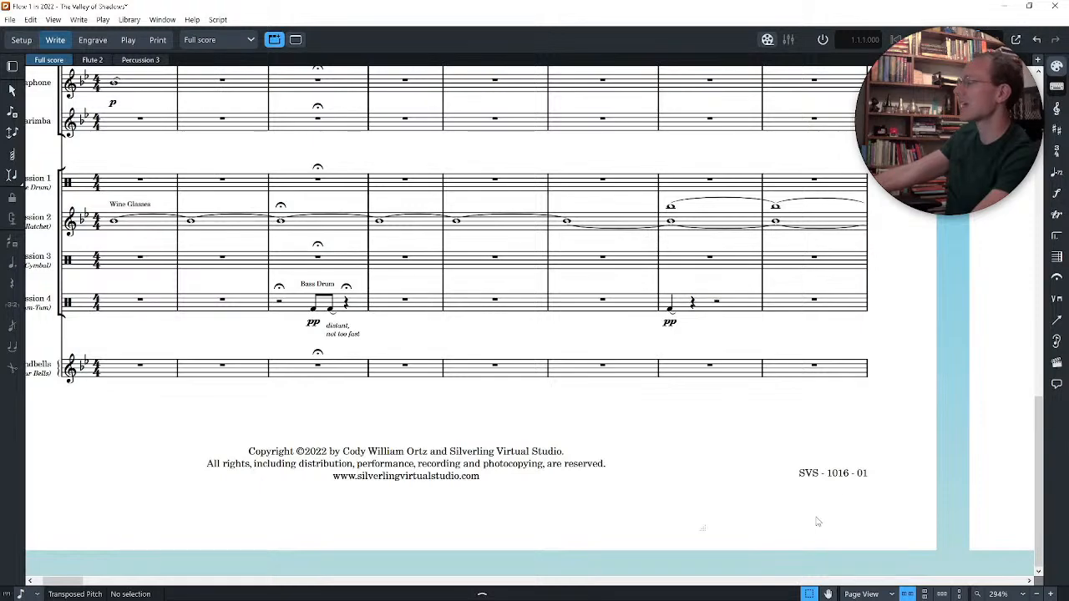
# Step: Examine the Publisher and Work number fields in Project Info and compare them with the first page's footer and title text
pyautogui.hotkey('ctrl', 'i')
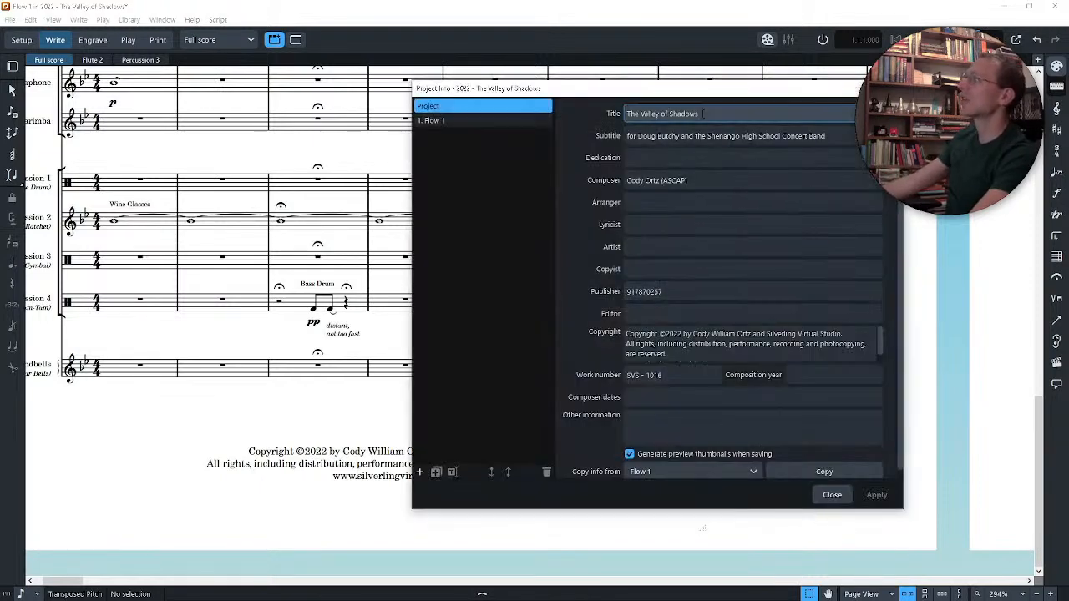
pyautogui.scroll(-3, 680, 338)
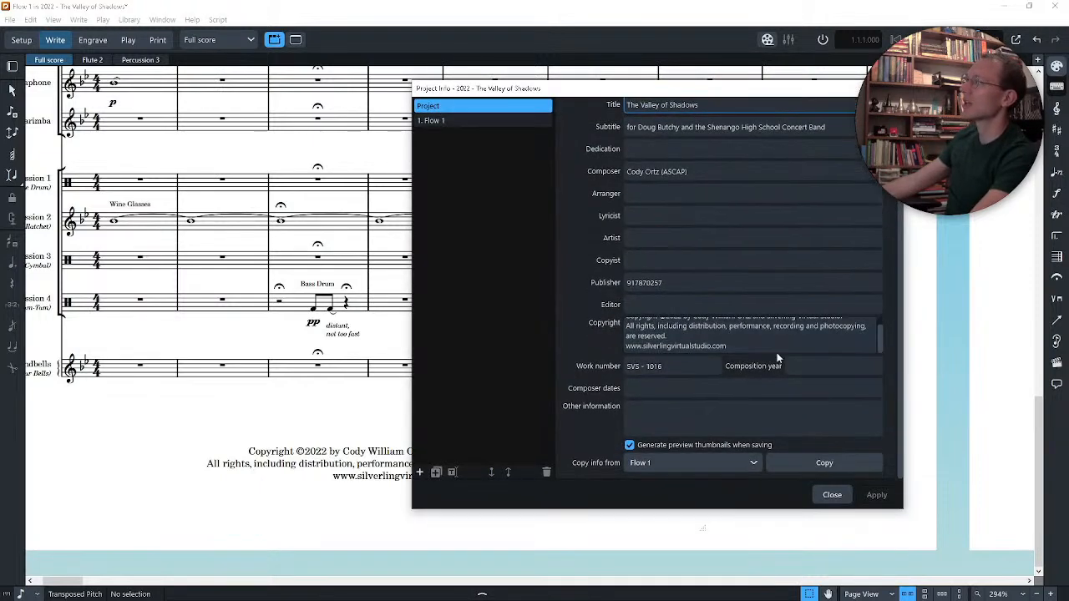
pyautogui.moveTo(680, 283); pyautogui.dragTo(547, 329)
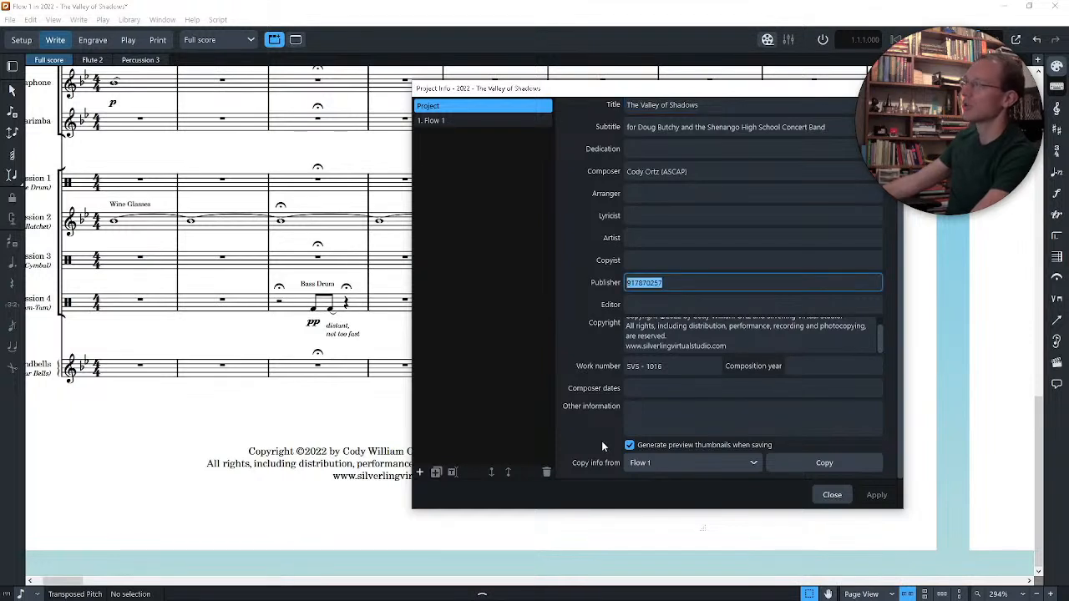
pyautogui.moveTo(694, 366); pyautogui.dragTo(451, 426)
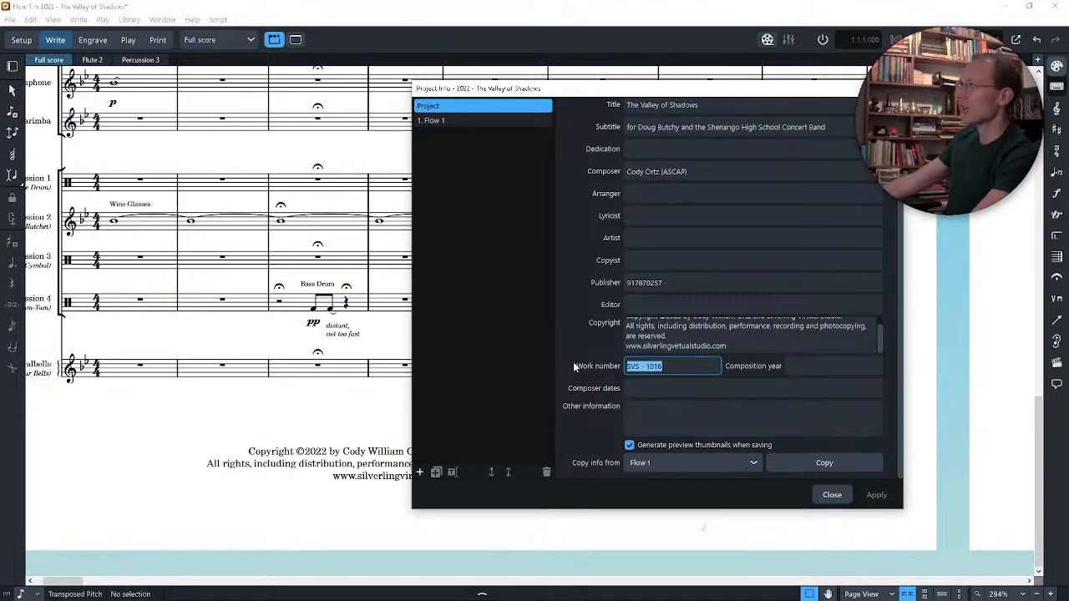
pyautogui.click(833, 496)
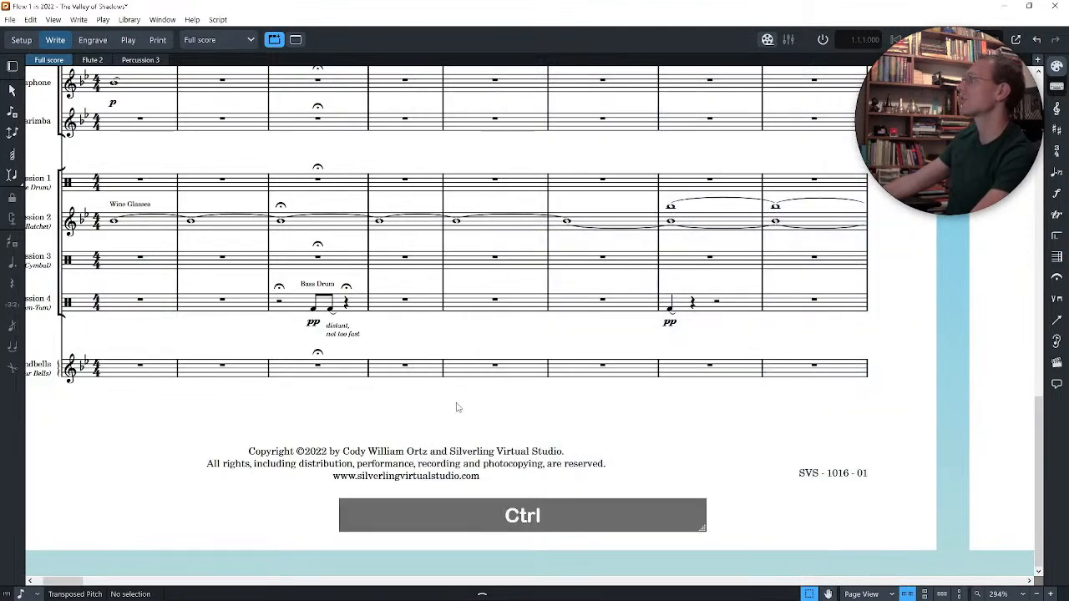
pyautogui.scroll(-3, 456, 407)
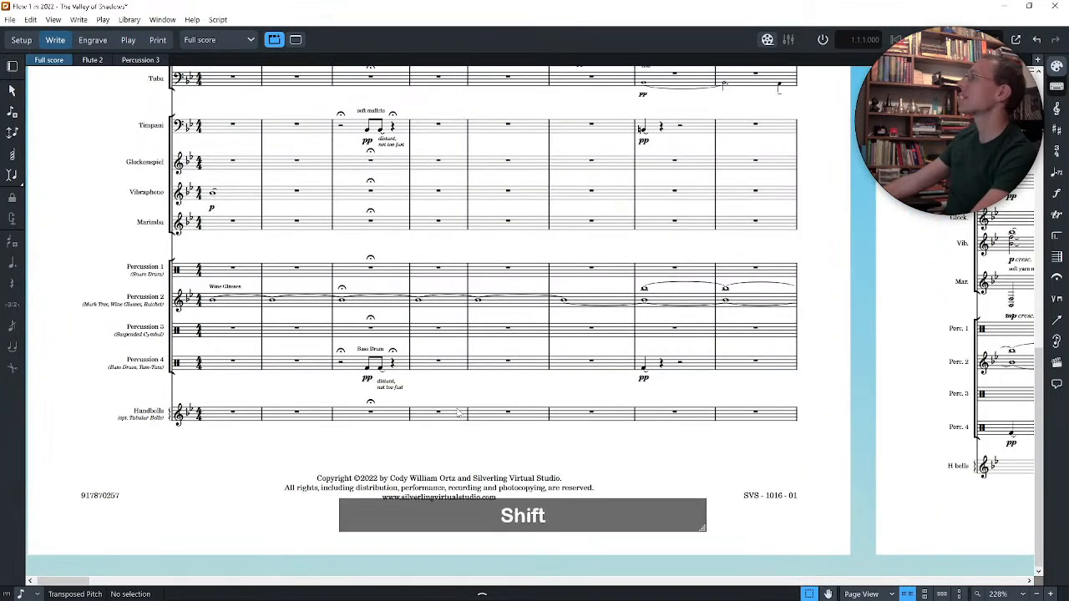
pyautogui.hscroll(-1, 458, 411)
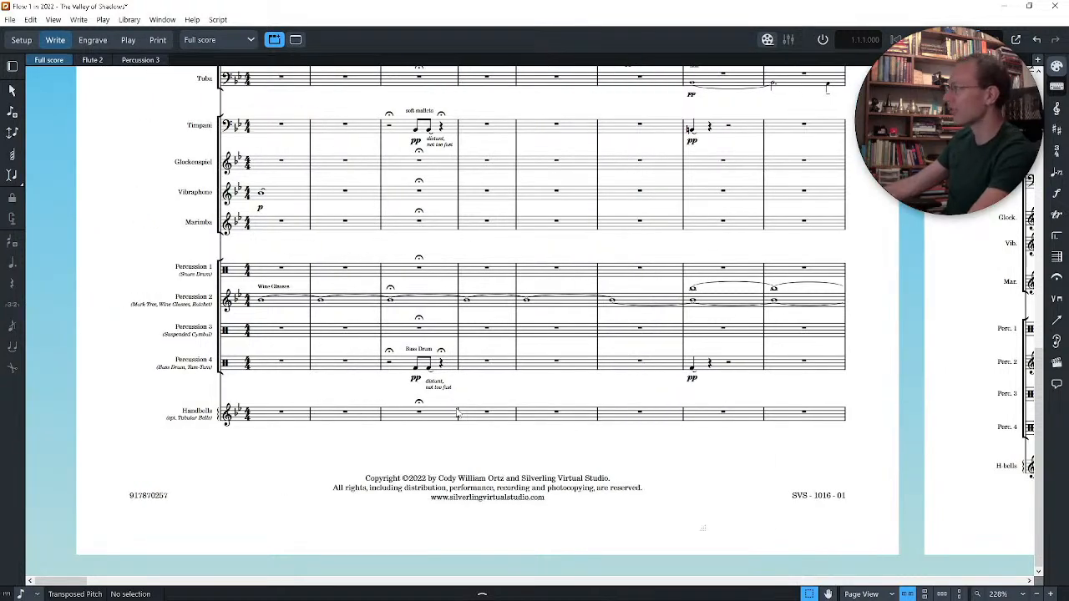
pyautogui.scroll(3, 494, 424)
pyautogui.scroll(2, 494, 424)
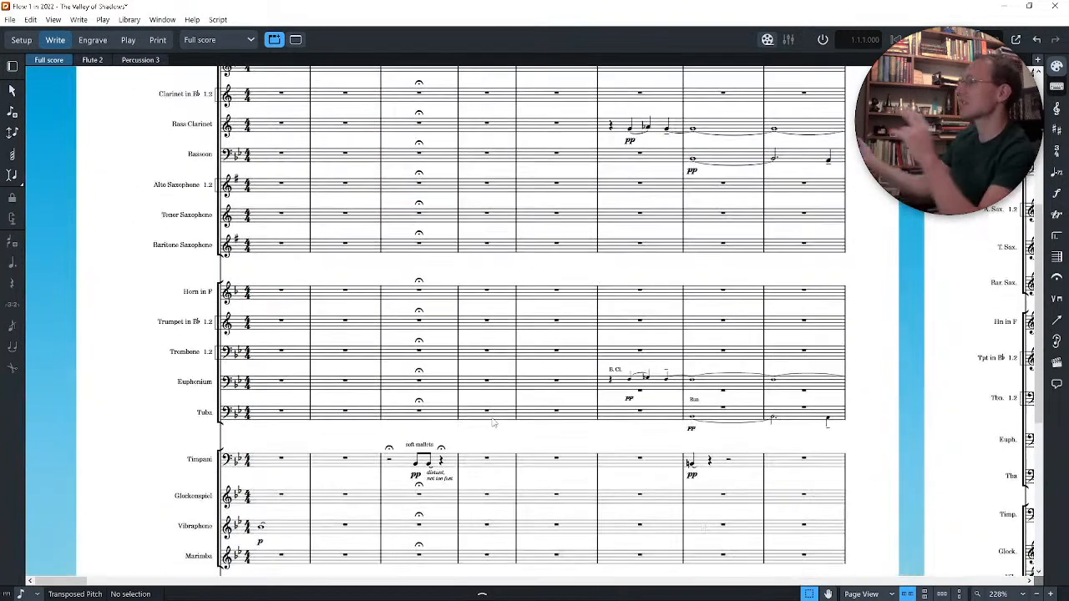
pyautogui.scroll(4, 494, 423)
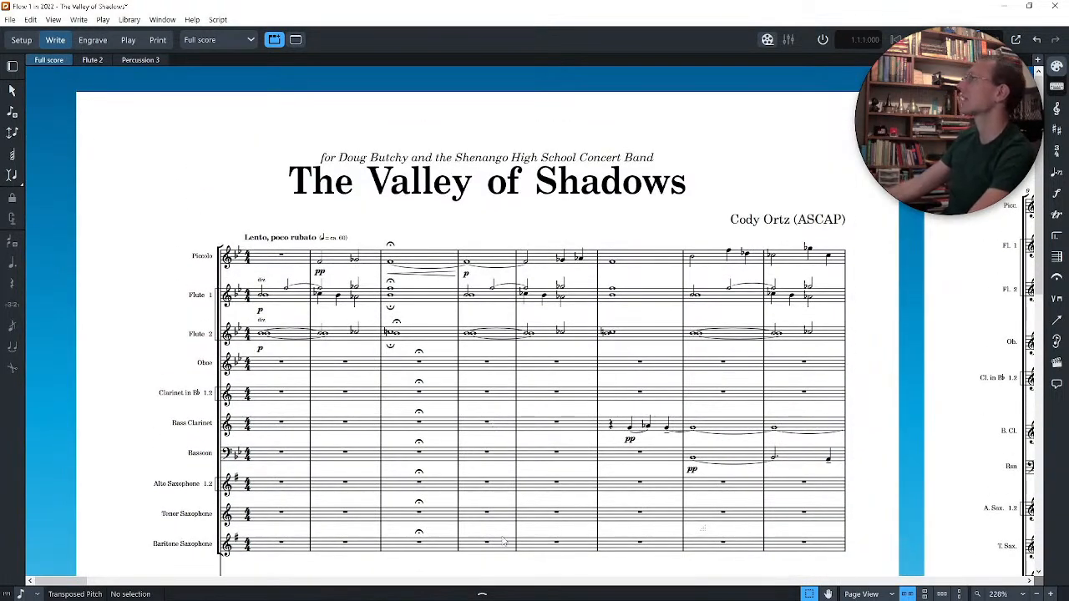
# Step: Return to the Dorico for Beginners score and insert a 4/4 time signature at bar 8 of the flute staff
pyautogui.click(1010, 10)
pyautogui.keyDown('ctrl'); pyautogui.scroll(2, 617, 341); pyautogui.keyUp('ctrl')
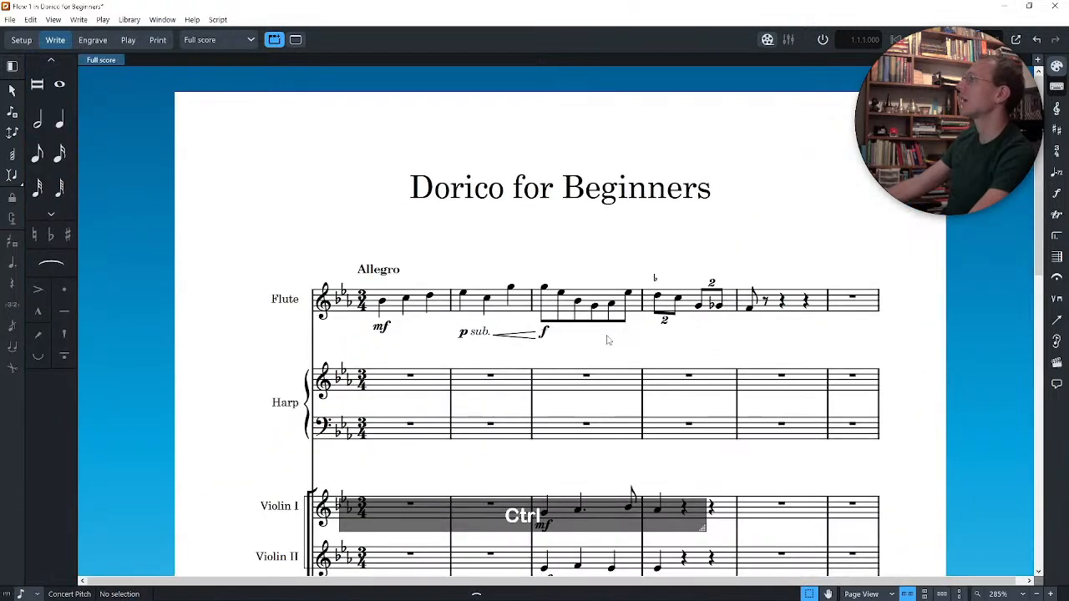
pyautogui.keyDown('ctrl'); pyautogui.scroll(-2, 609, 340); pyautogui.keyUp('ctrl')
pyautogui.scroll(-3, 604, 339)
pyautogui.keyDown('ctrl'); pyautogui.scroll(2, 425, 375); pyautogui.keyUp('ctrl')
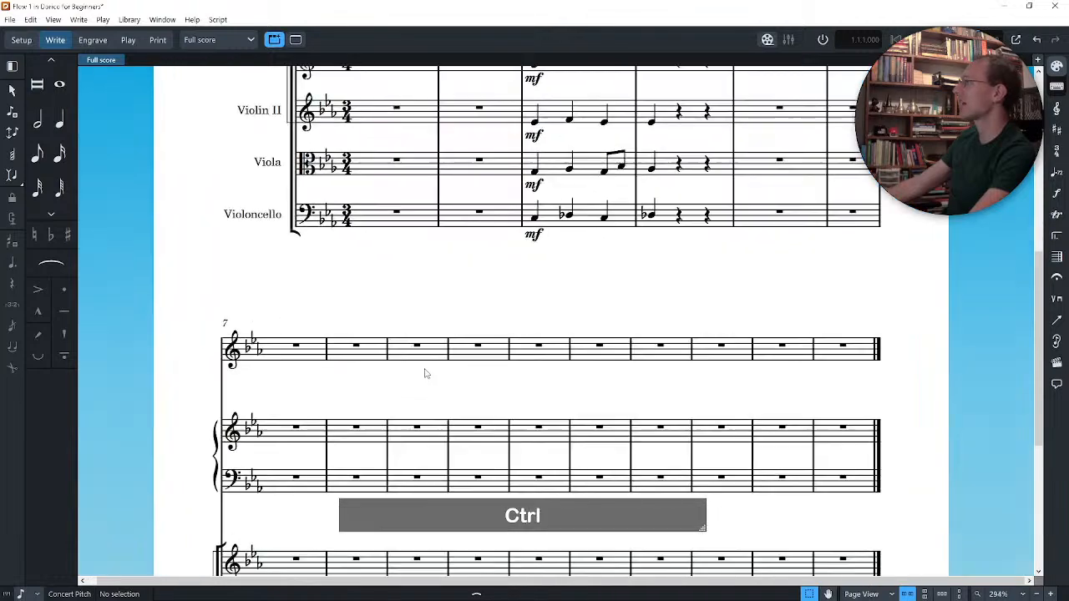
pyautogui.keyDown('ctrl'); pyautogui.scroll(2, 426, 374); pyautogui.keyUp('ctrl')
pyautogui.scroll(-2, 426, 373)
pyautogui.click(324, 272)
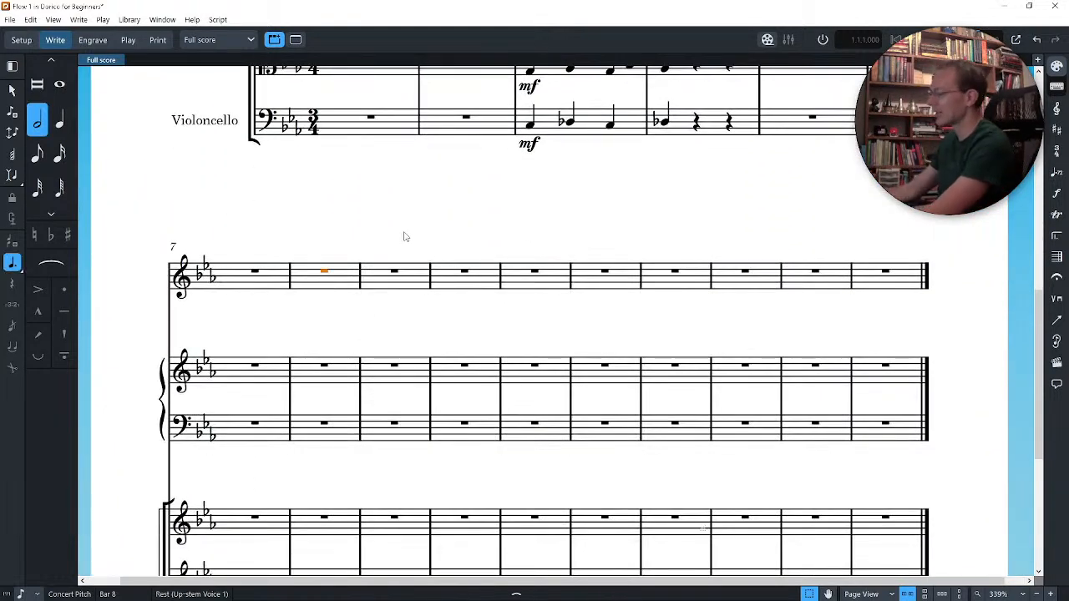
pyautogui.hotkey('shift', 'm')
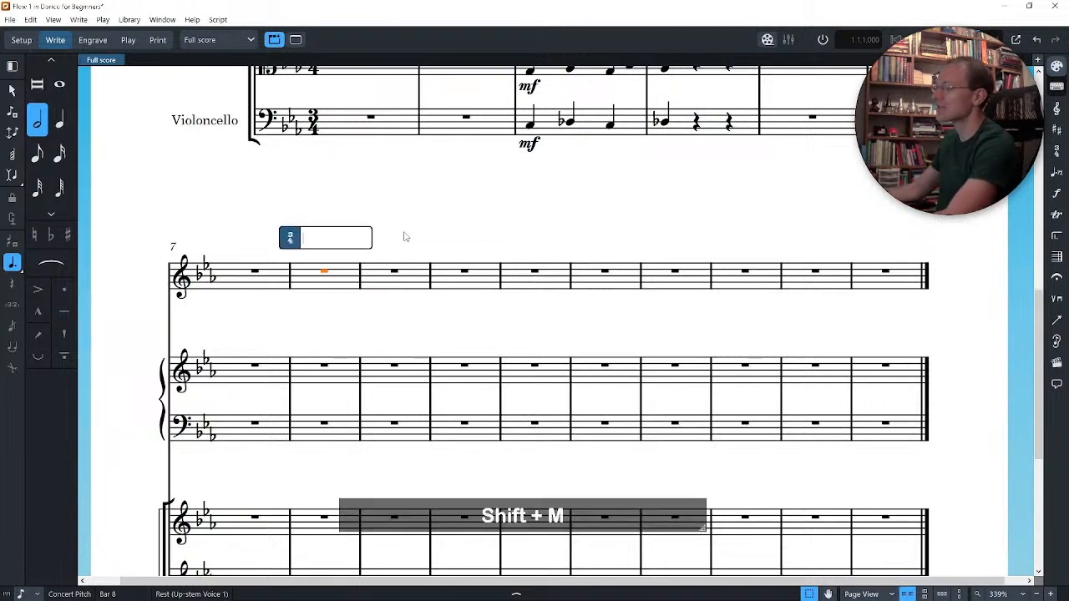
pyautogui.write('4/4')
pyautogui.press('Return')
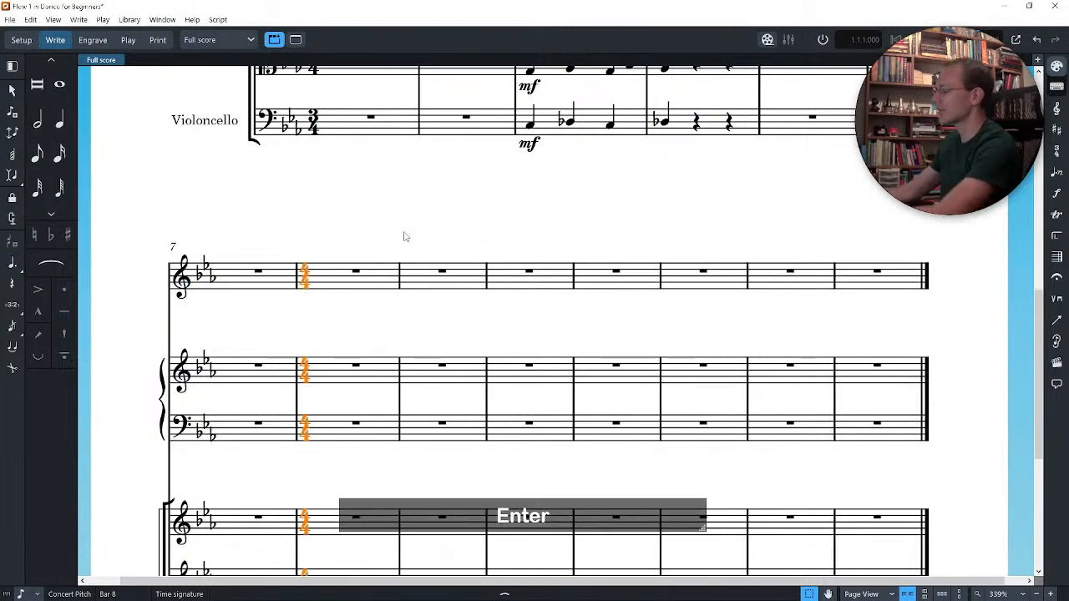
# Step: Change the time signature at bar 8 to 3/16
pyautogui.hotkey('shift', 'm')
pyautogui.write('3/')
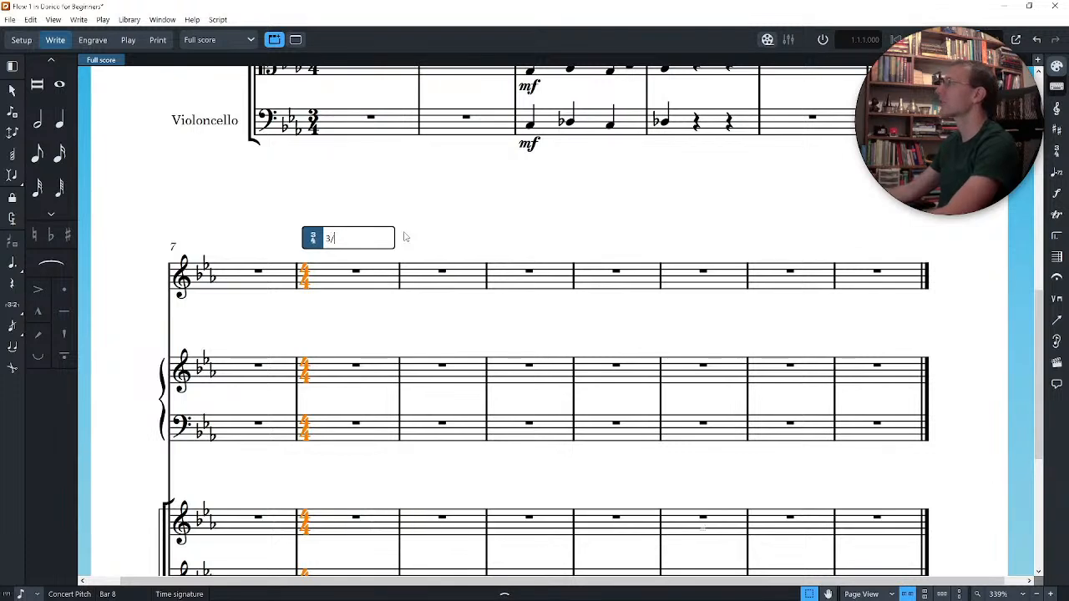
pyautogui.write('16')
pyautogui.press('Return')
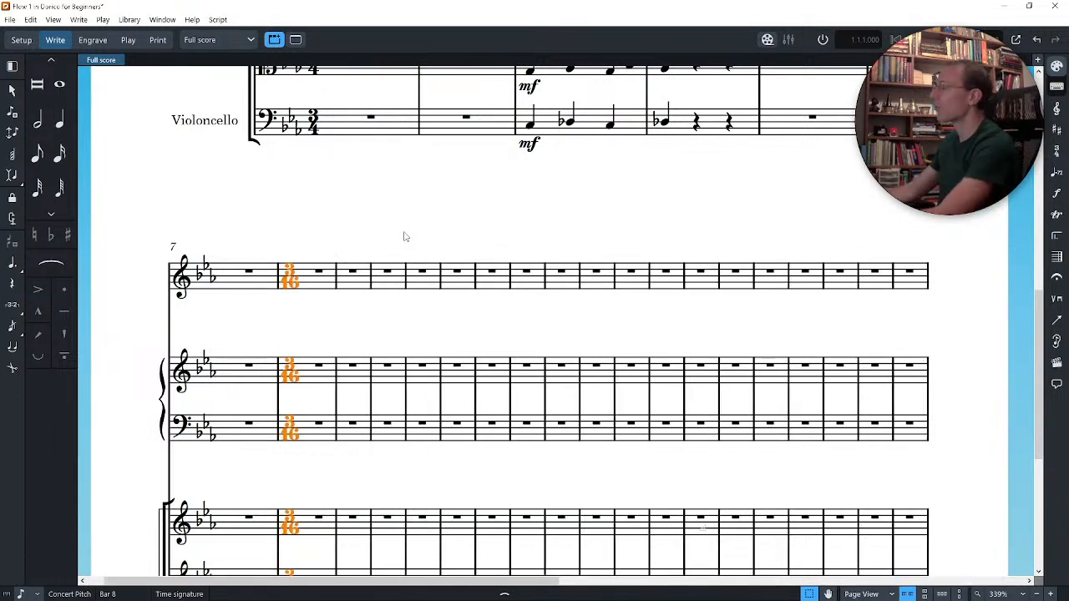
# Step: Replace the time signature at bar 8 with 17/32
pyautogui.hotkey('shift', '?')
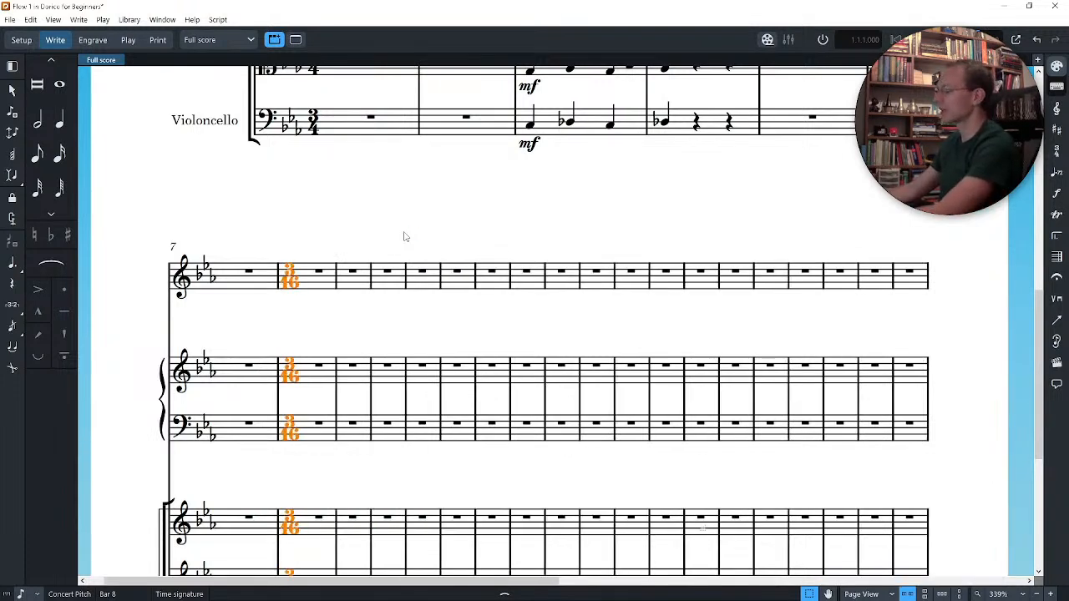
pyautogui.hotkey('shift', 'm')
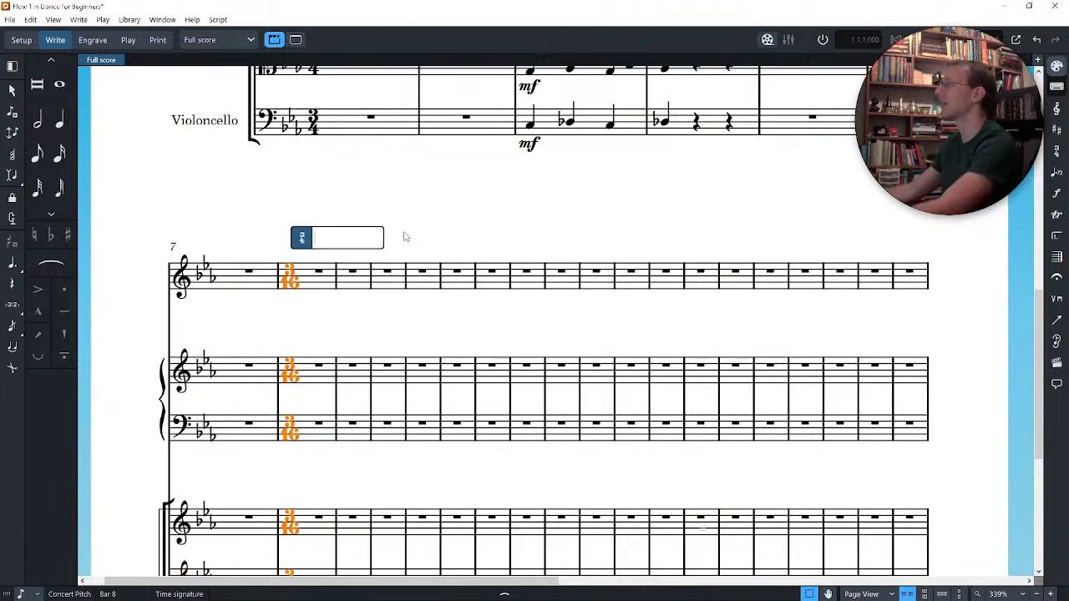
pyautogui.write('1/3')
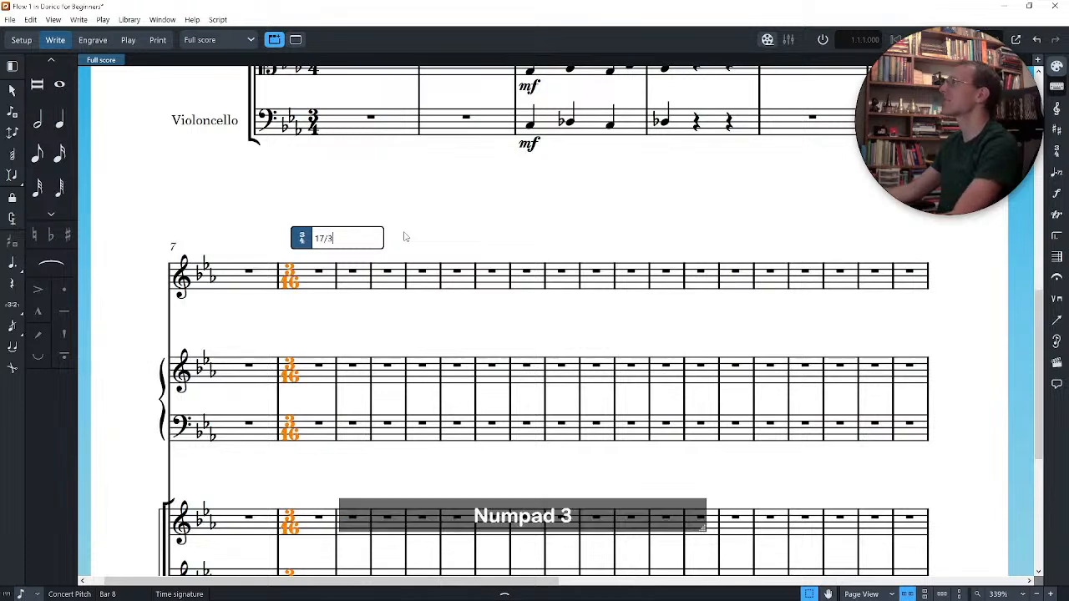
pyautogui.press('Return')
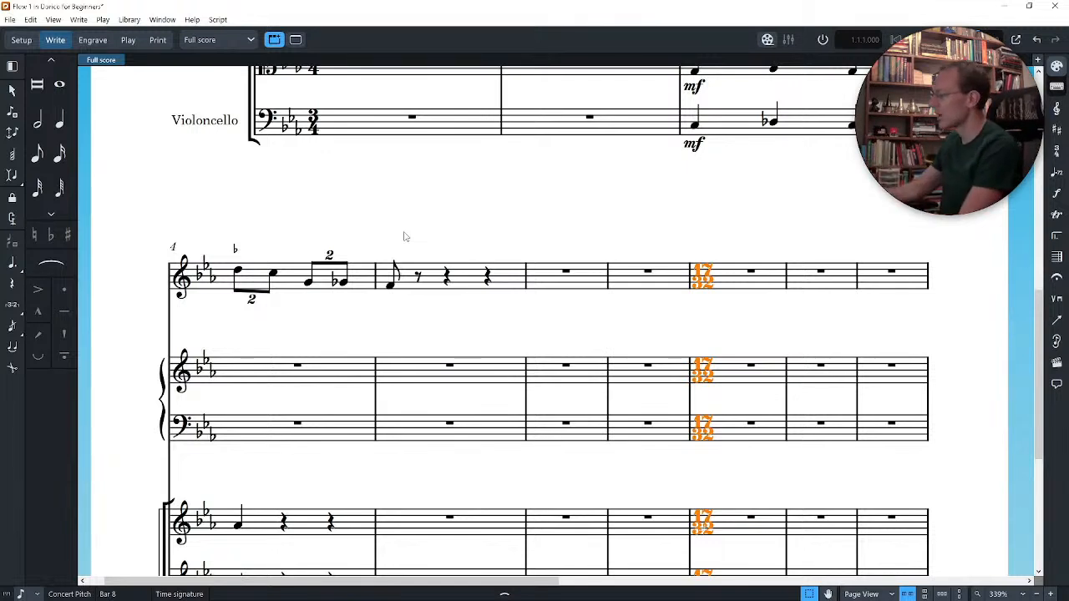
# Step: Replace the time signature at bar 8 with one that has five beats per bar, and clear the selection
pyautogui.hotkey('shift', 'm')
pyautogui.write('5')
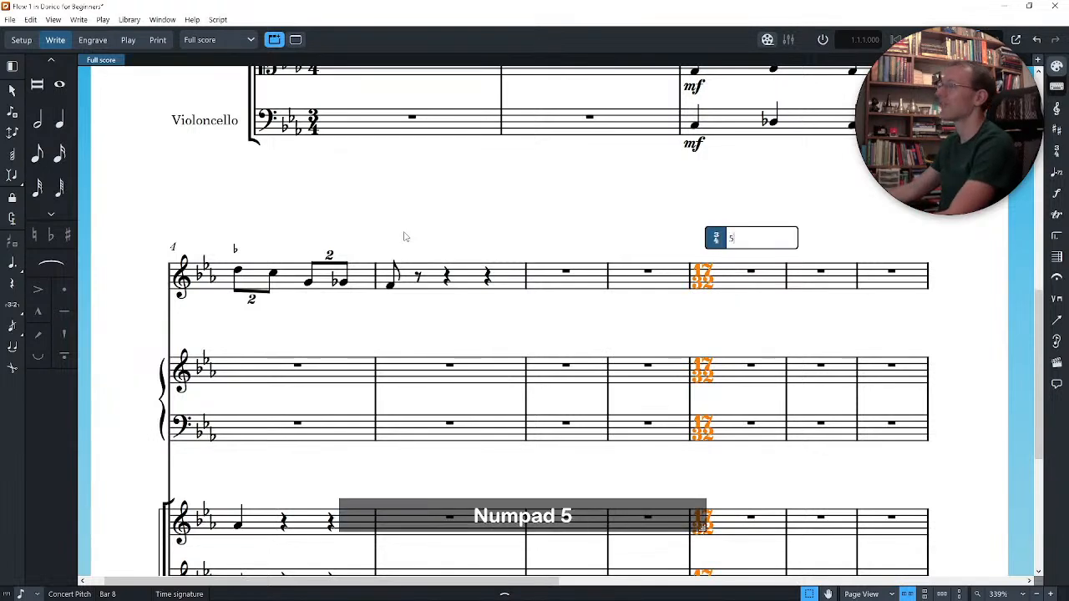
pyautogui.press('Return')
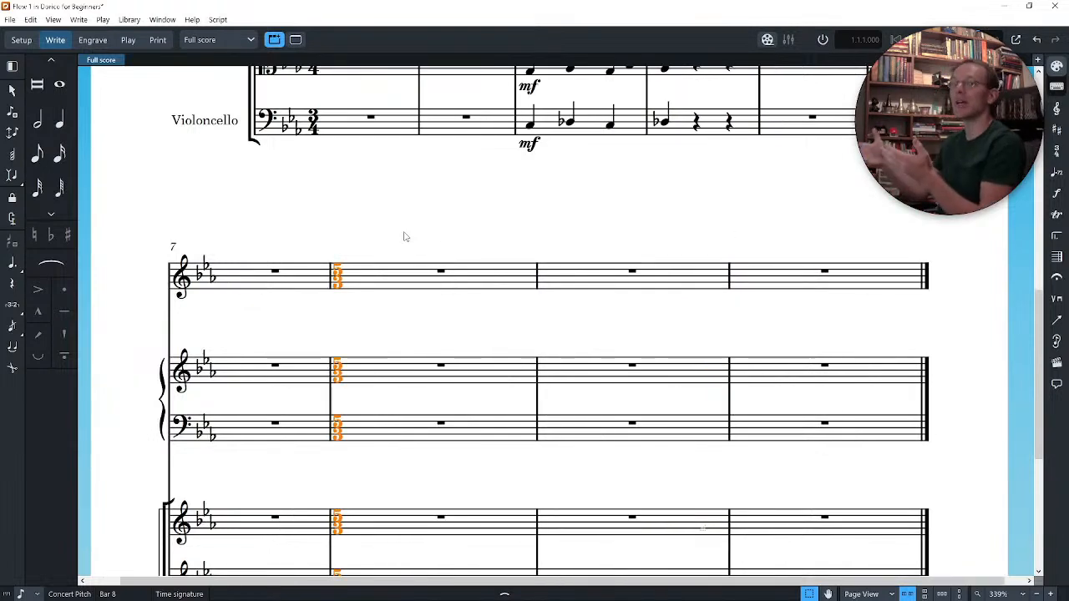
pyautogui.press('Escape')
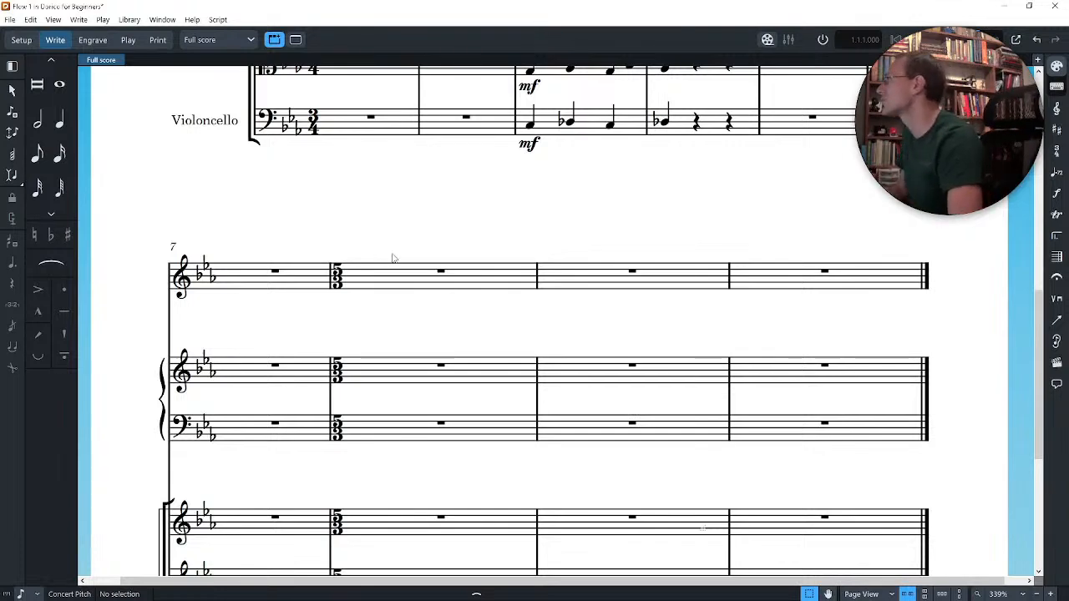
# Step: Set the time signature at bar 8 to 5/8
pyautogui.click(340, 273)
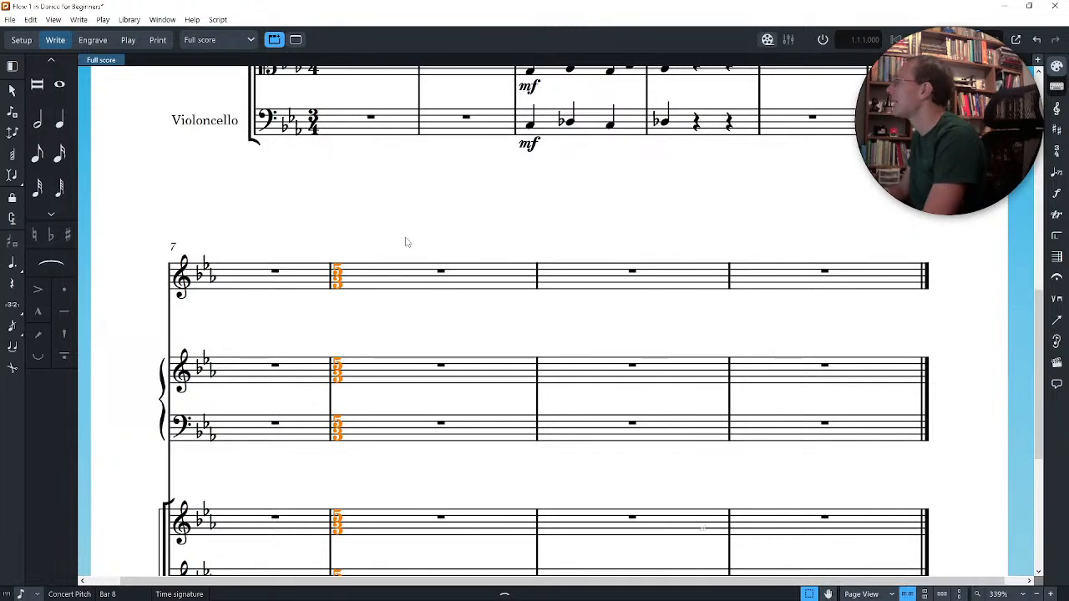
pyautogui.hotkey('shift', 'm')
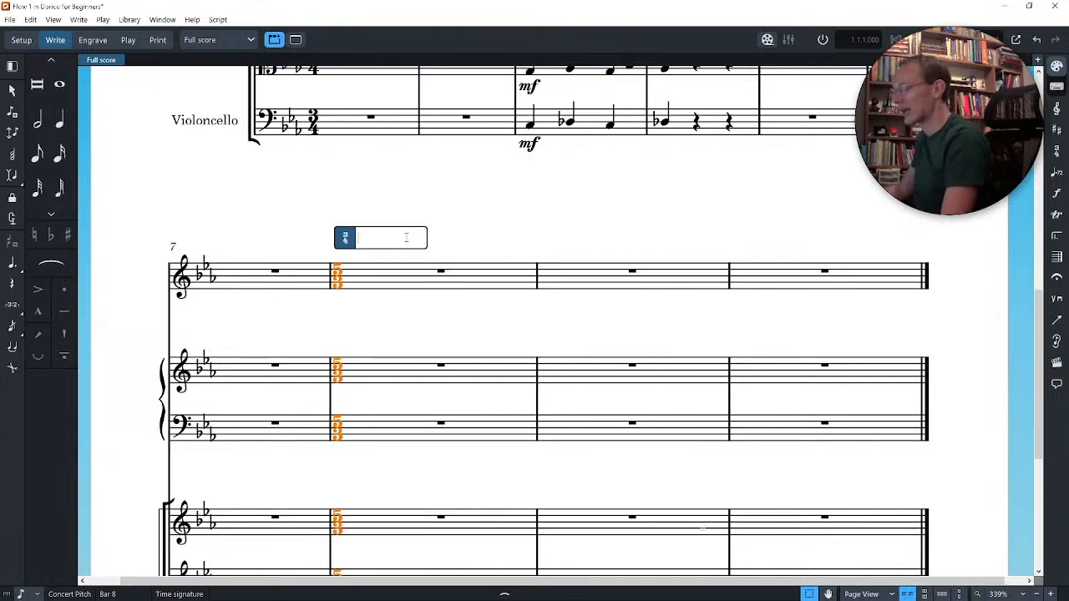
pyautogui.write('3/')
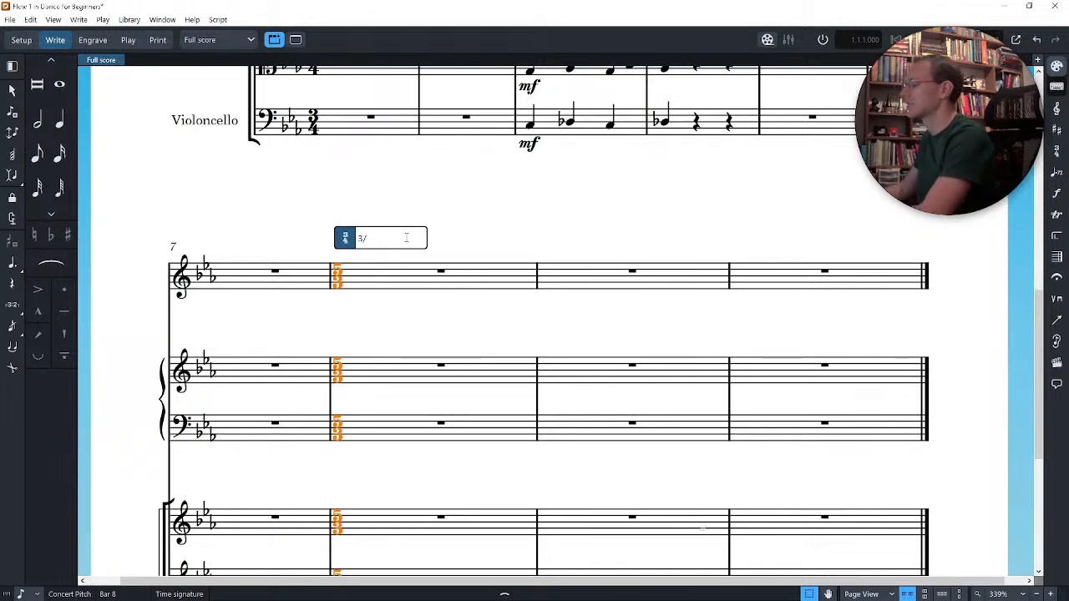
pyautogui.press('BackSpace')
pyautogui.press('BackSpace')
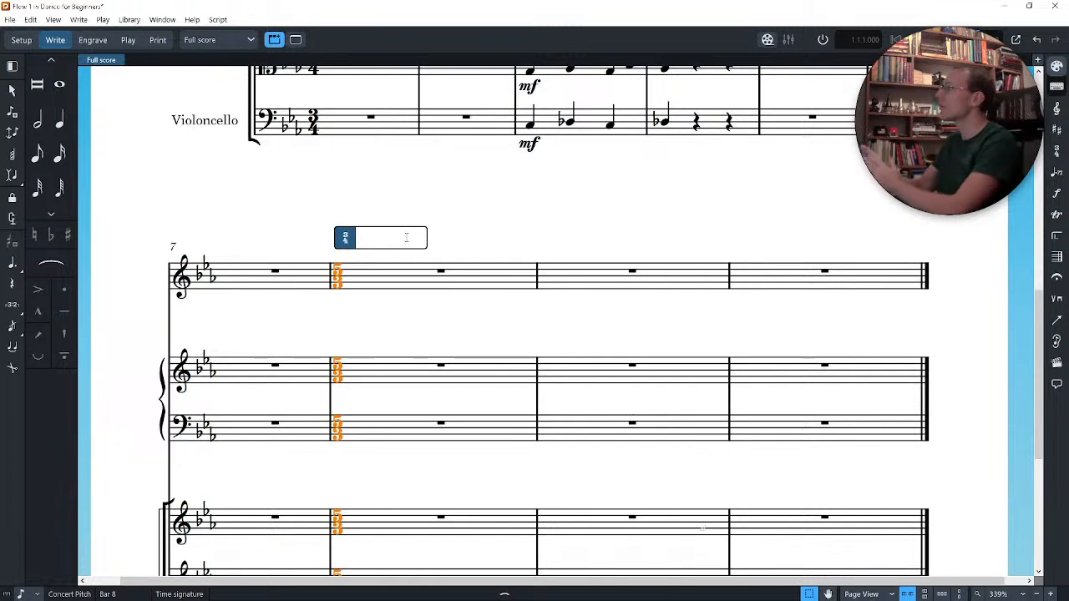
pyautogui.write('5/8')
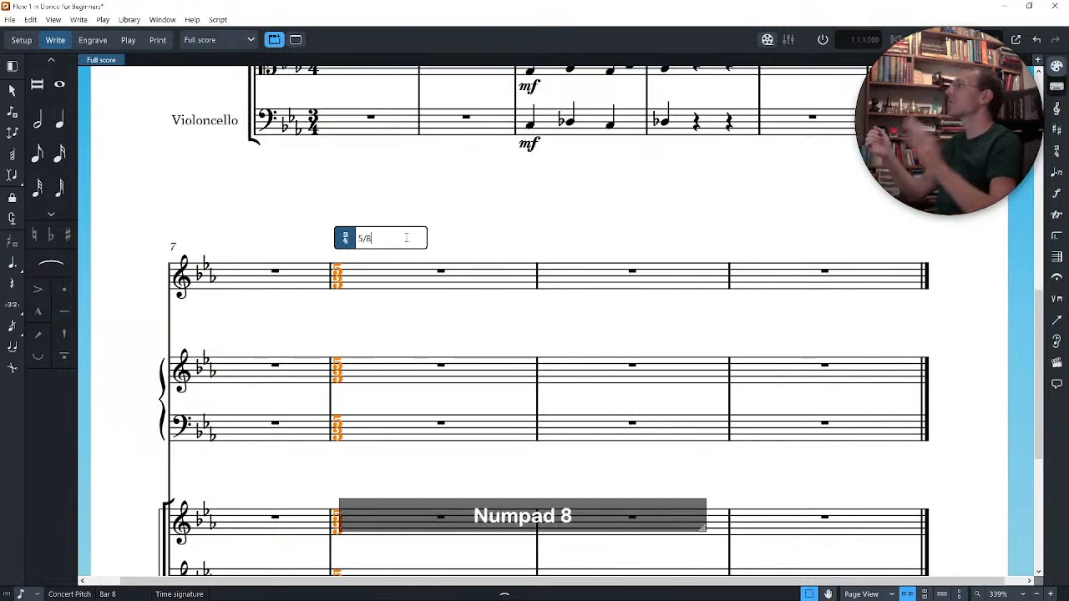
pyautogui.press('Return')
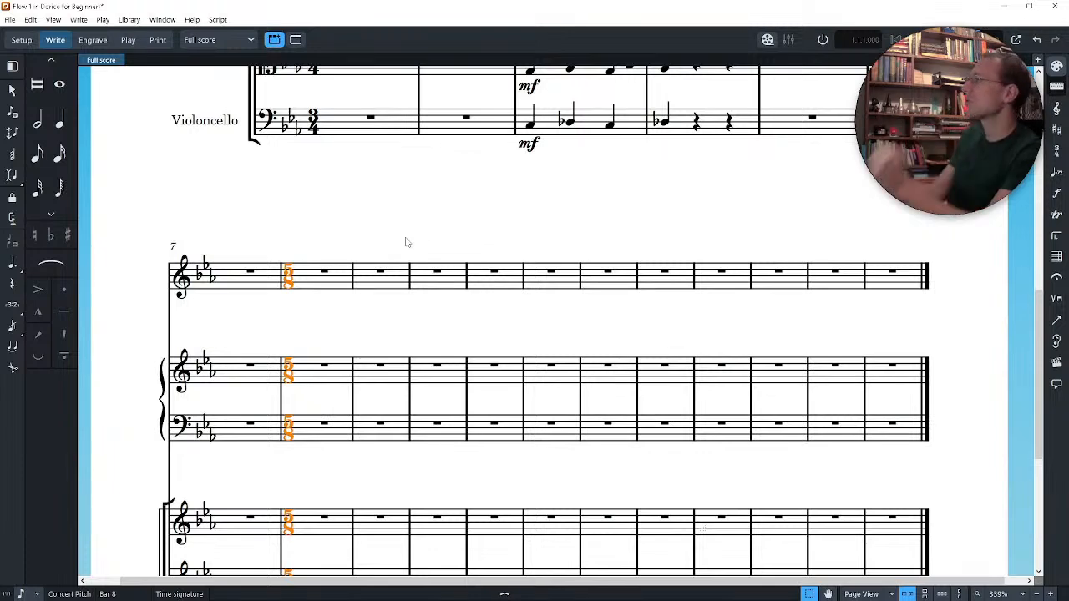
# Step: Enter six G4 eighth notes on the flute staff from the start of bar 8, running into bar 9
pyautogui.click(321, 274)
pyautogui.press('Return')
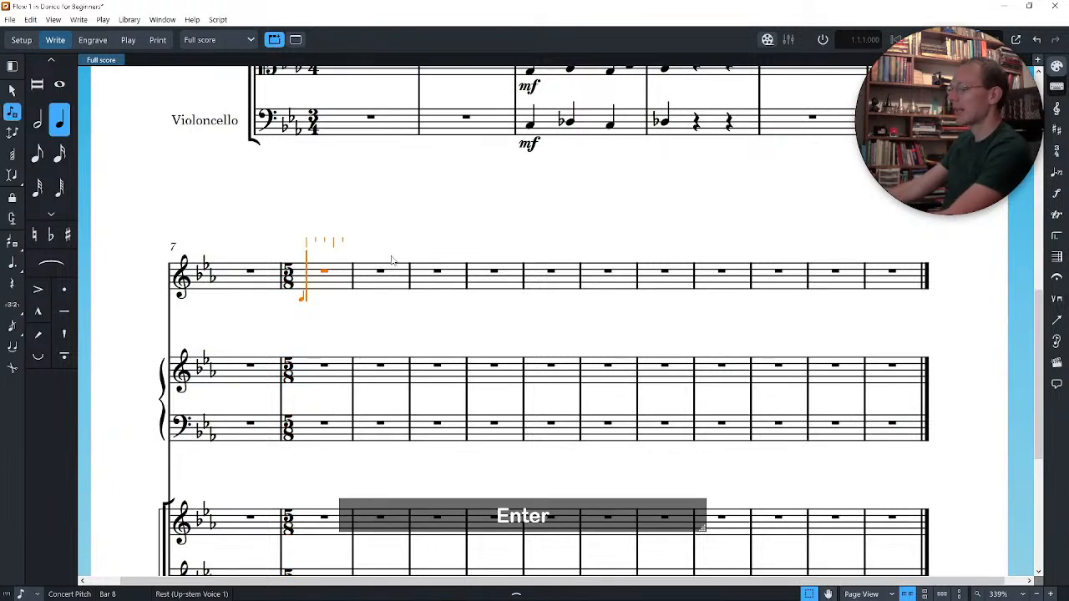
pyautogui.press('KP_5')
pyautogui.press('g')
pyautogui.press('g')
pyautogui.press('g')
pyautogui.press('g')
pyautogui.press('g')
pyautogui.press('g')
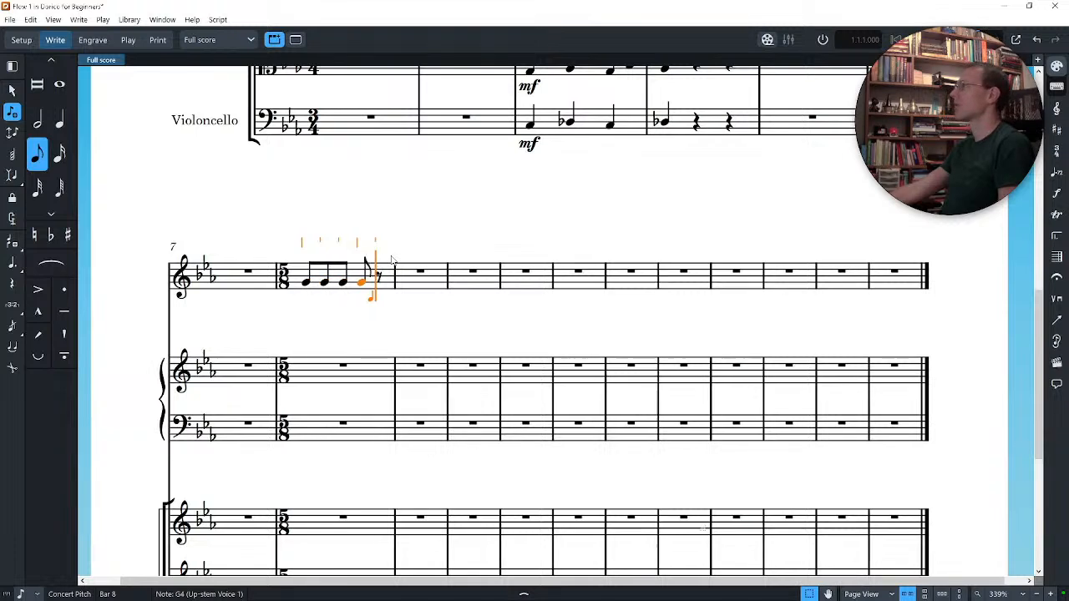
pyautogui.press('Escape')
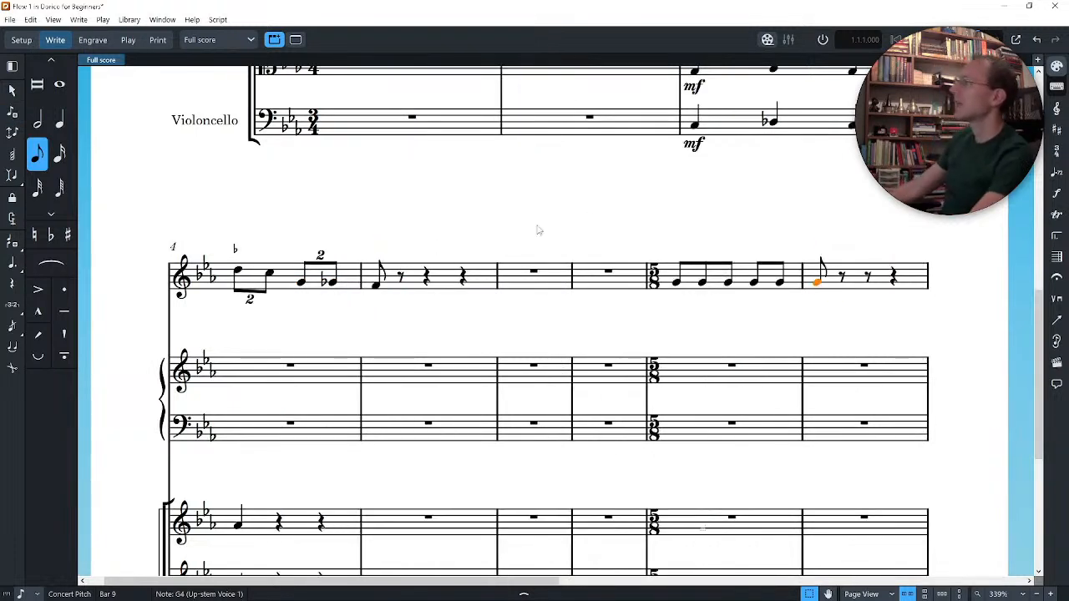
# Step: Examine how the flute's eighth notes in bar 8 are beamed, highlighting the last two and clearing the selection
pyautogui.click(740, 241)
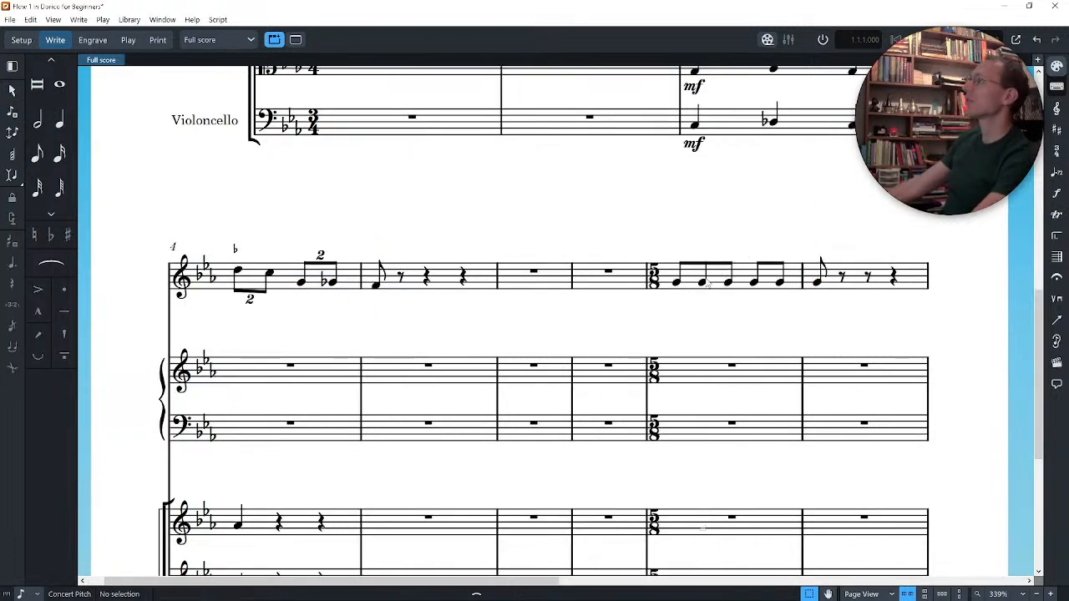
pyautogui.moveTo(740, 236); pyautogui.dragTo(788, 302)
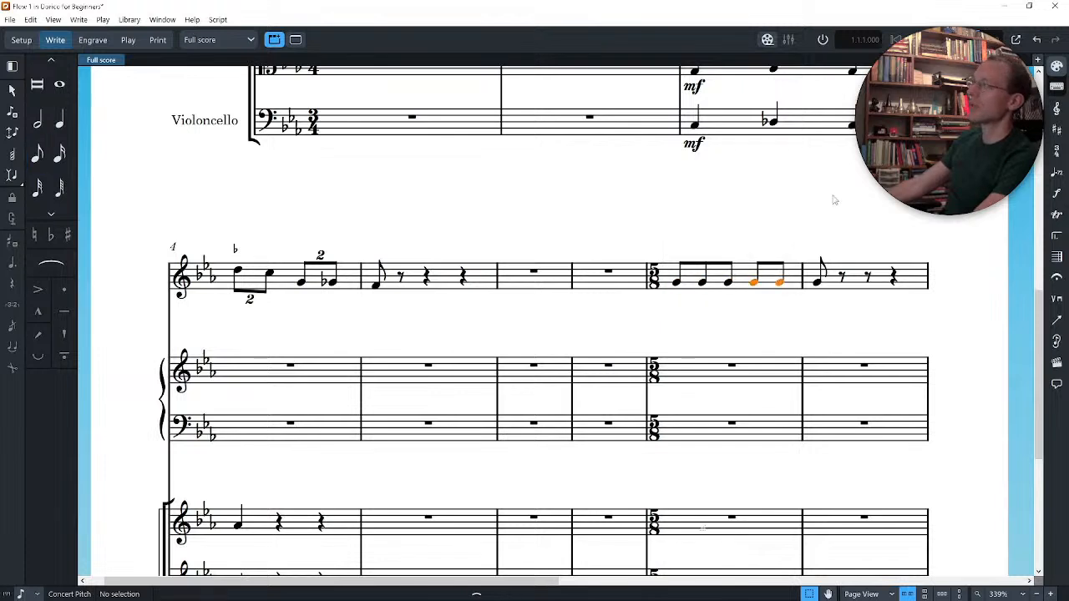
pyautogui.click(811, 208)
# Step: Change the time signature at bar 8 to [2+3]/8, so the beams group as 2+3
pyautogui.click(655, 282)
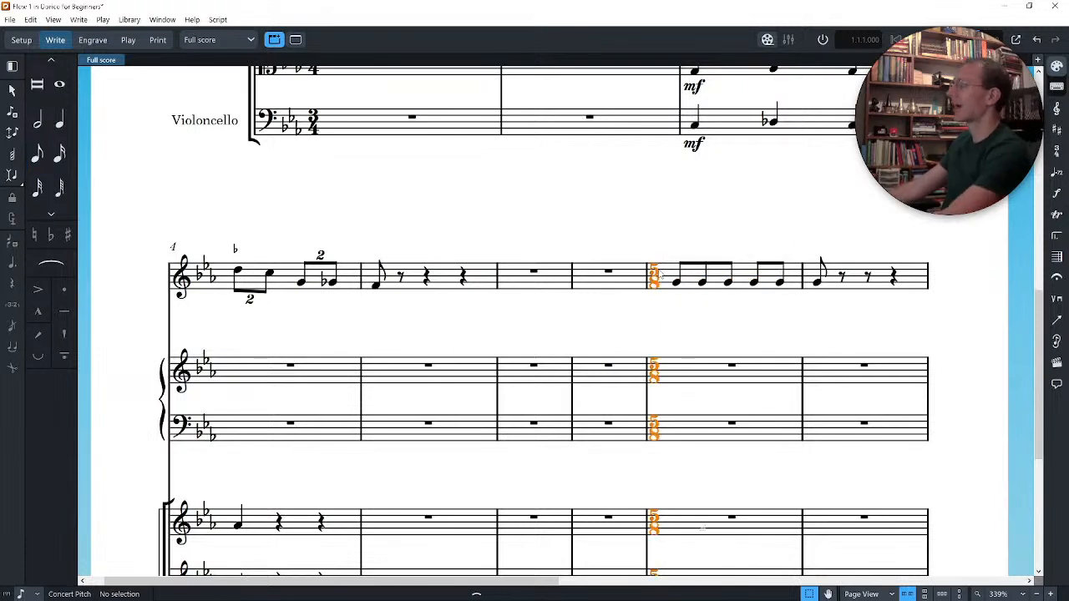
pyautogui.press('Return')
pyautogui.press('Left')
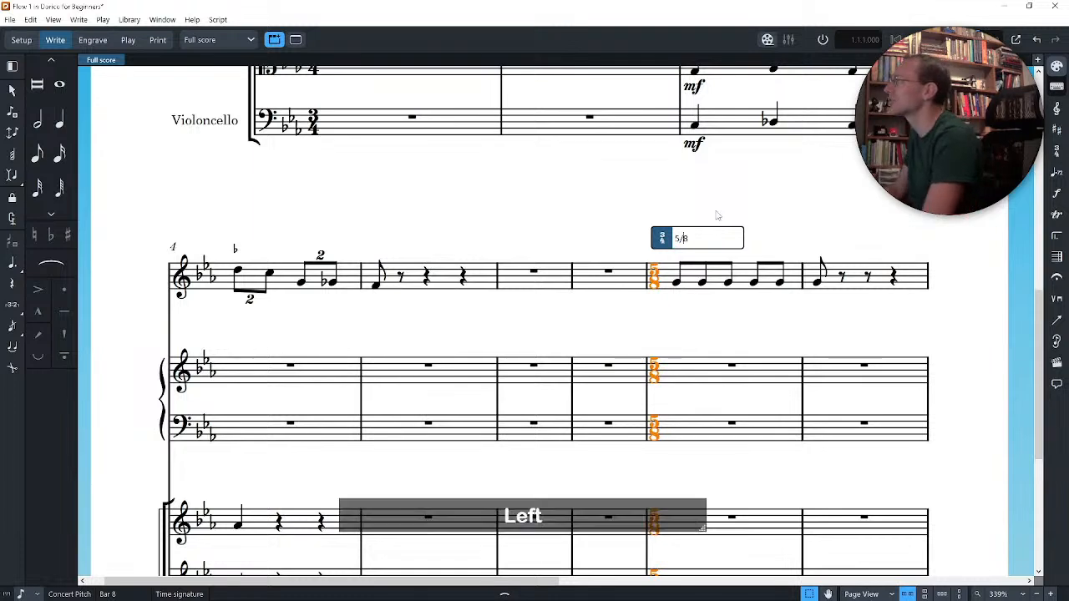
pyautogui.press('Delete')
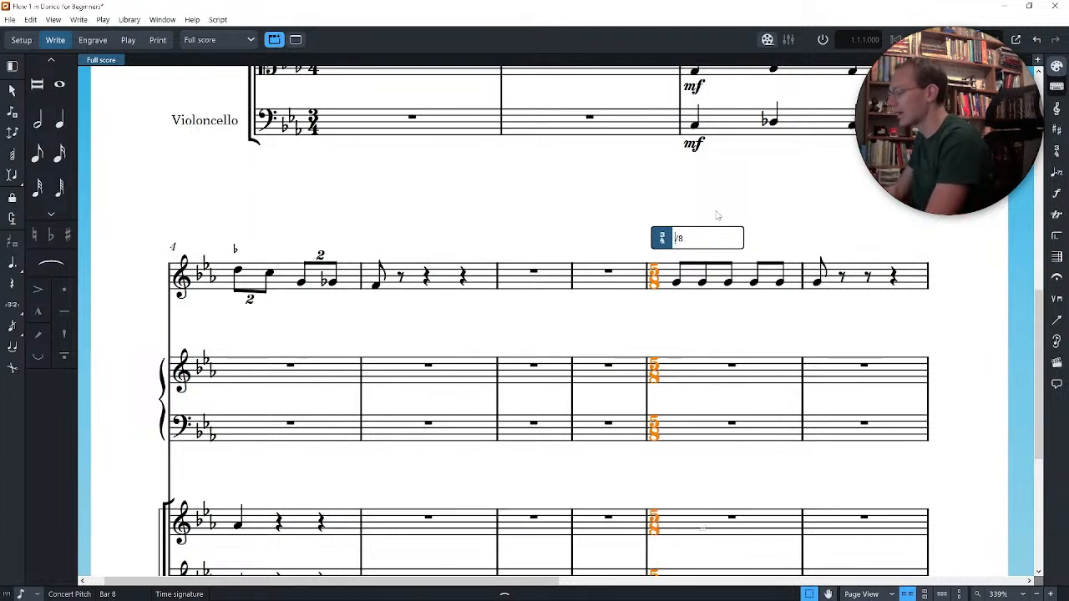
pyautogui.write('[]')
pyautogui.press('Left')
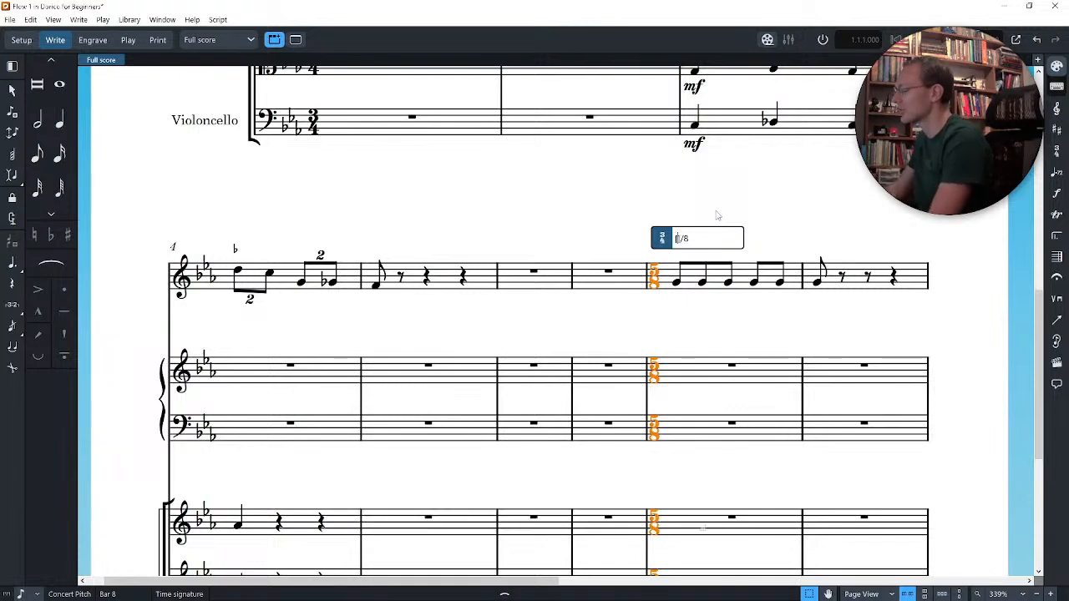
pyautogui.write('2+3')
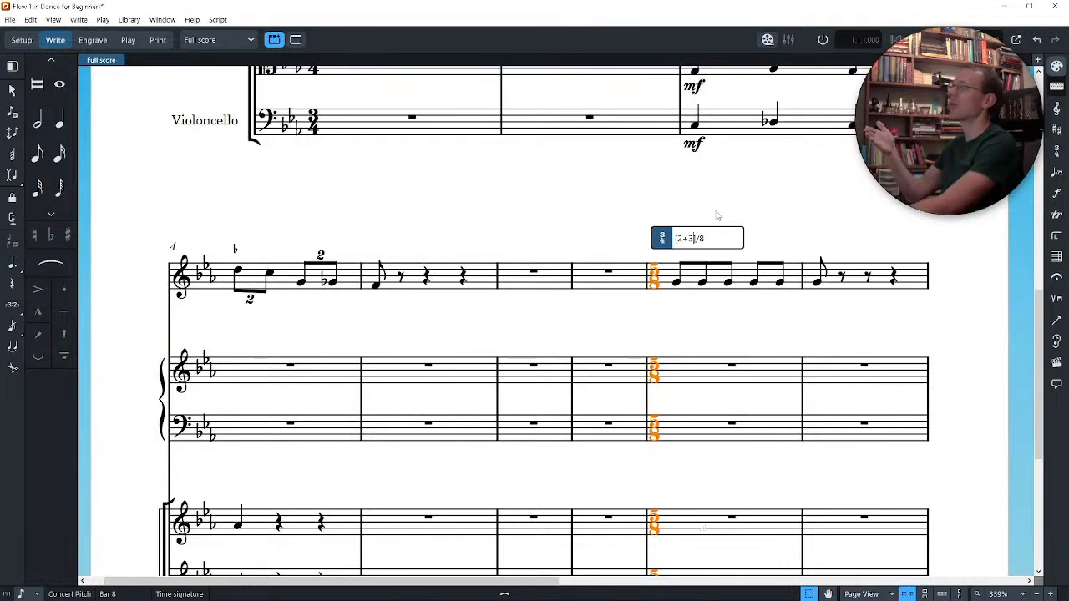
pyautogui.press('Return')
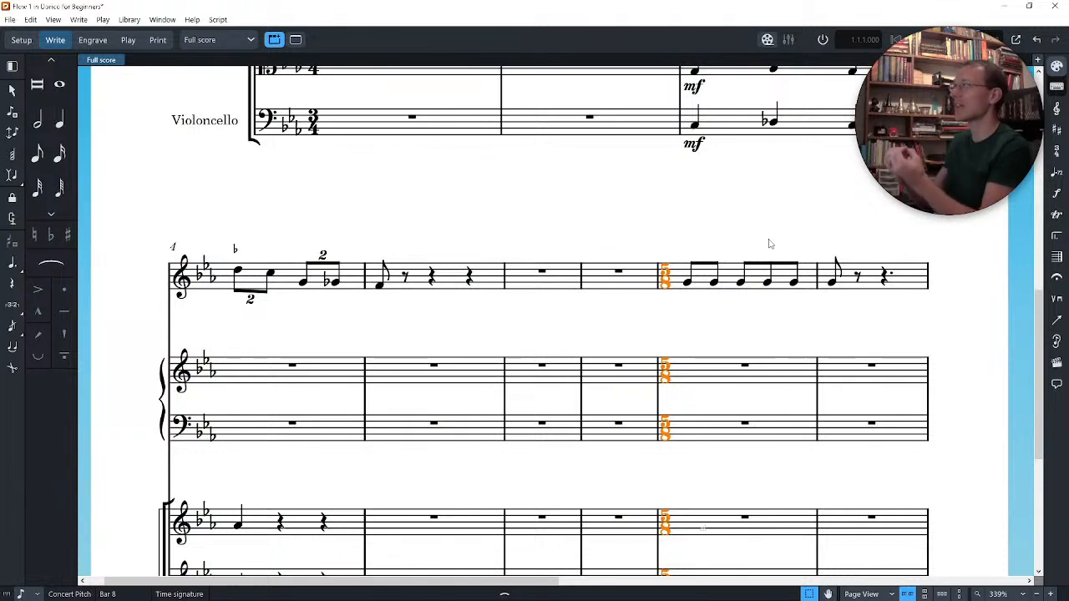
# Step: Replace the time signature at bar 8 with 2+3/8, showing the beat grouping in the numerator
pyautogui.hotkey('shift', 'm')
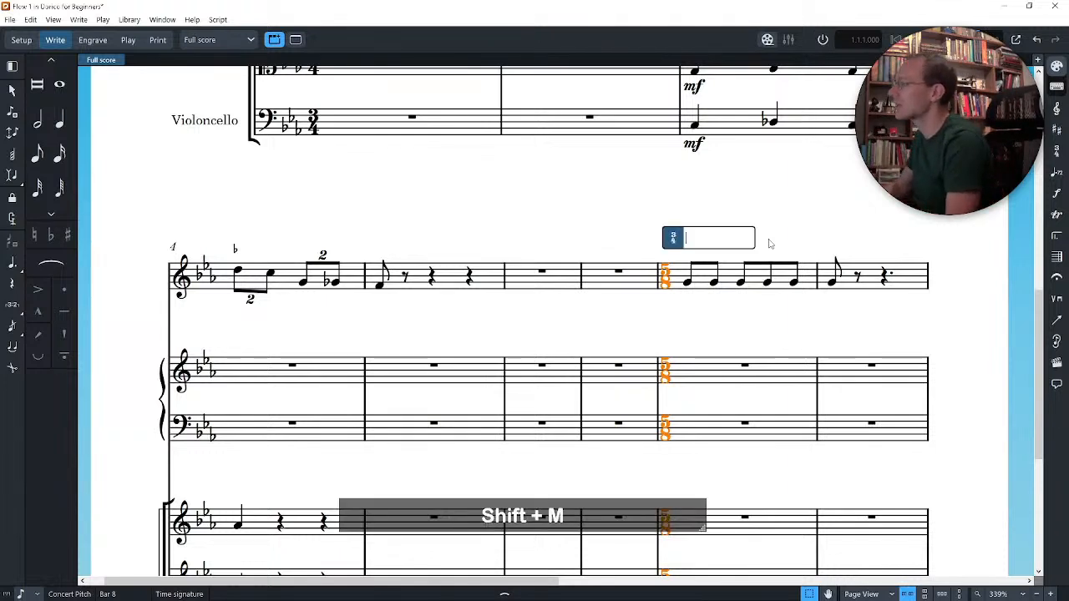
pyautogui.write('2')
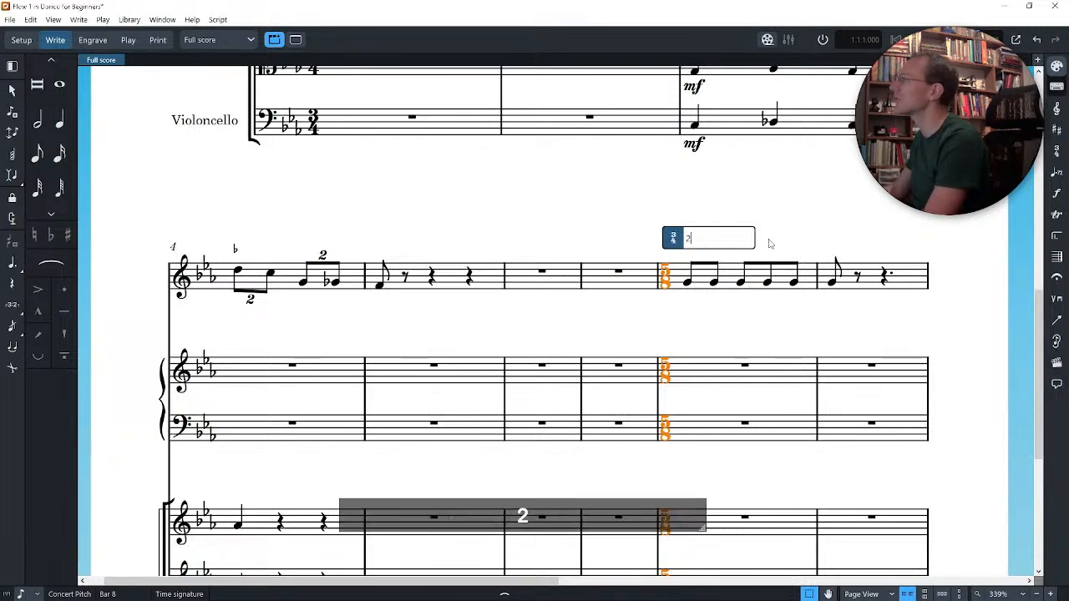
pyautogui.write('+3/8')
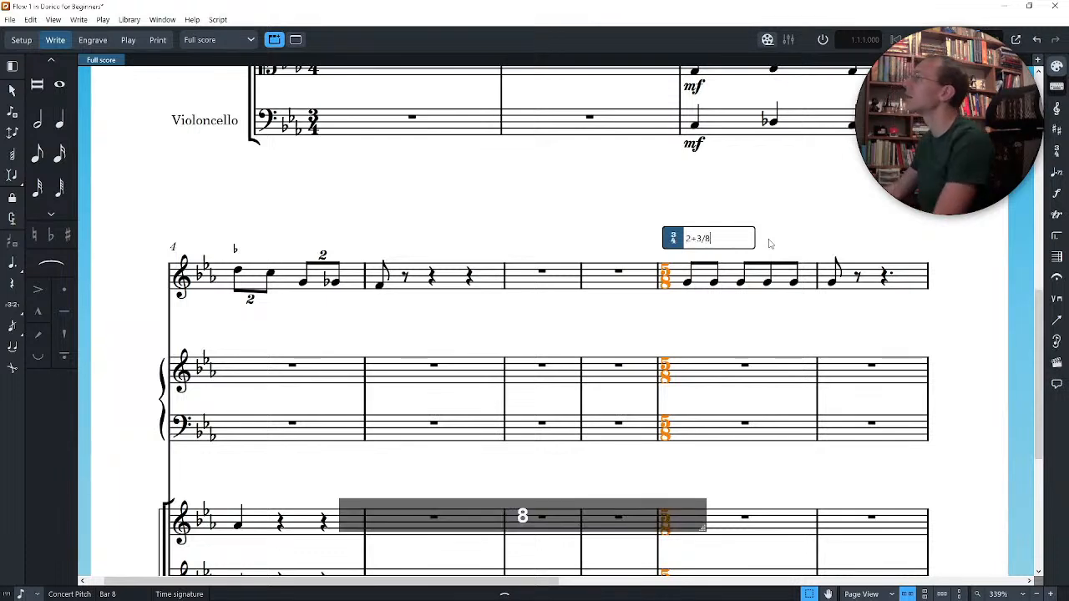
pyautogui.press('Return')
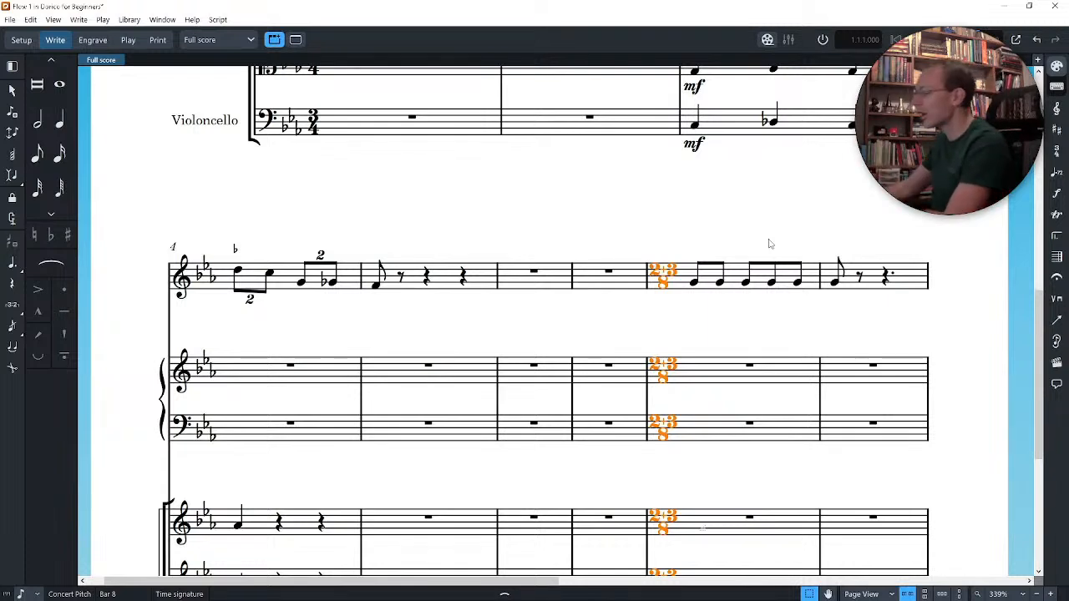
# Step: Change the time signature at bar 8 back to plain 5/8
pyautogui.hotkey('shift', 'm')
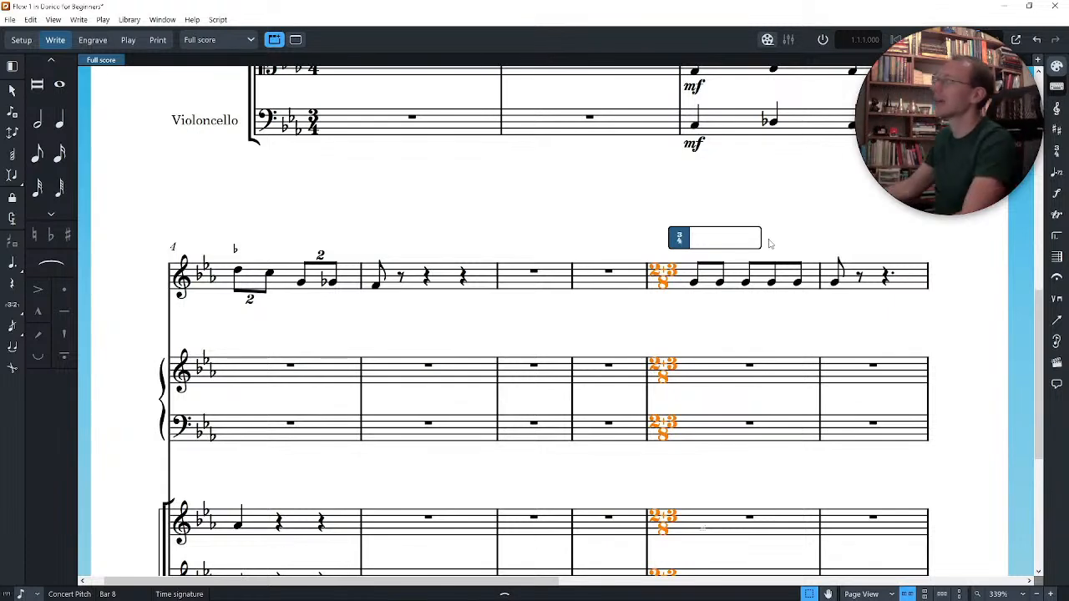
pyautogui.click(802, 203)
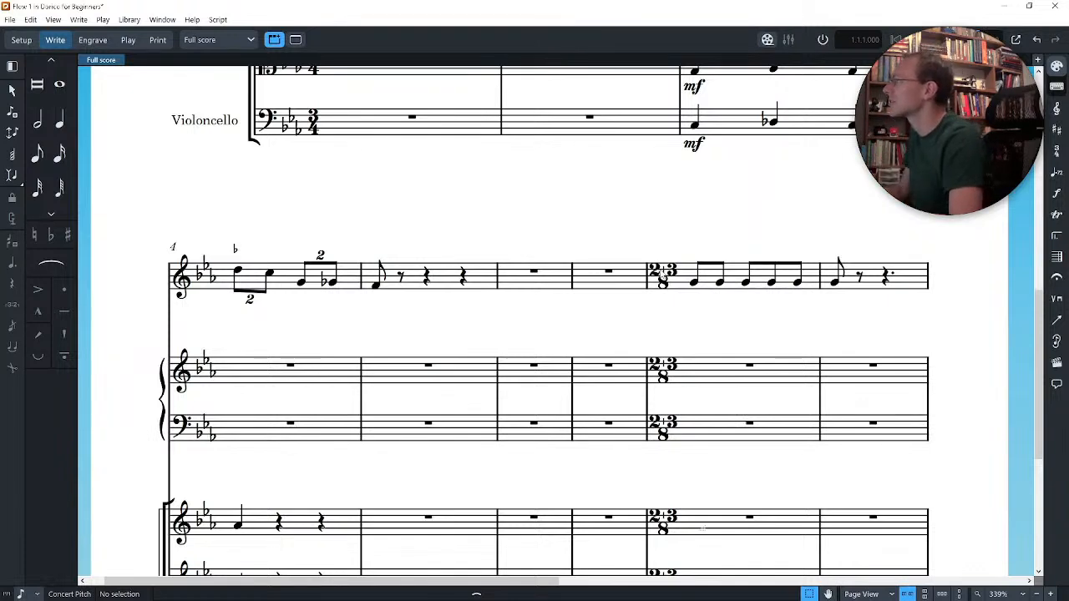
pyautogui.doubleClick(665, 275)
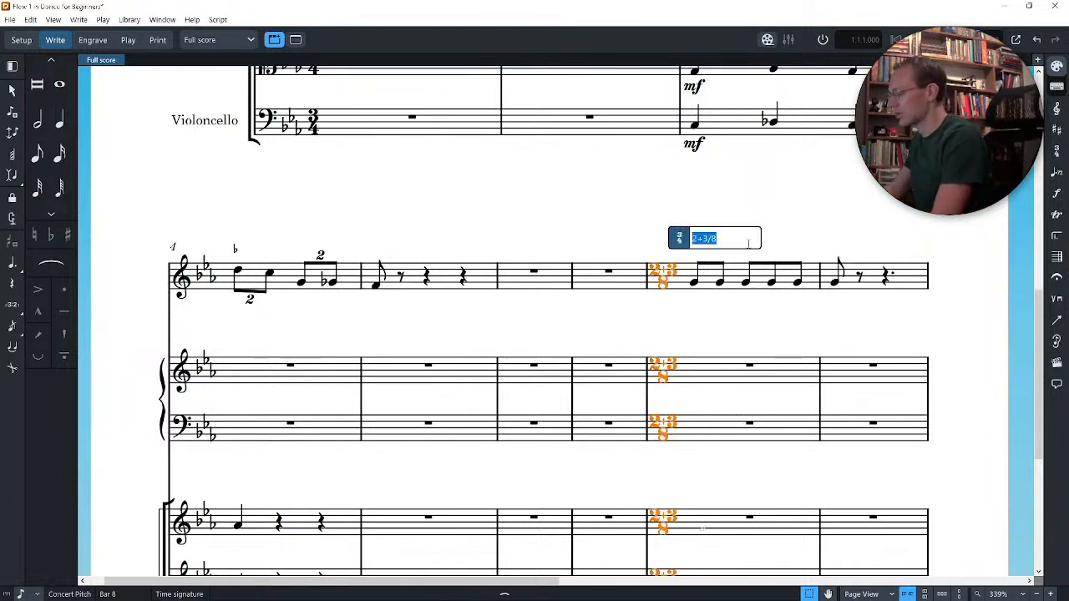
pyautogui.write('5')
pyautogui.press('Return')
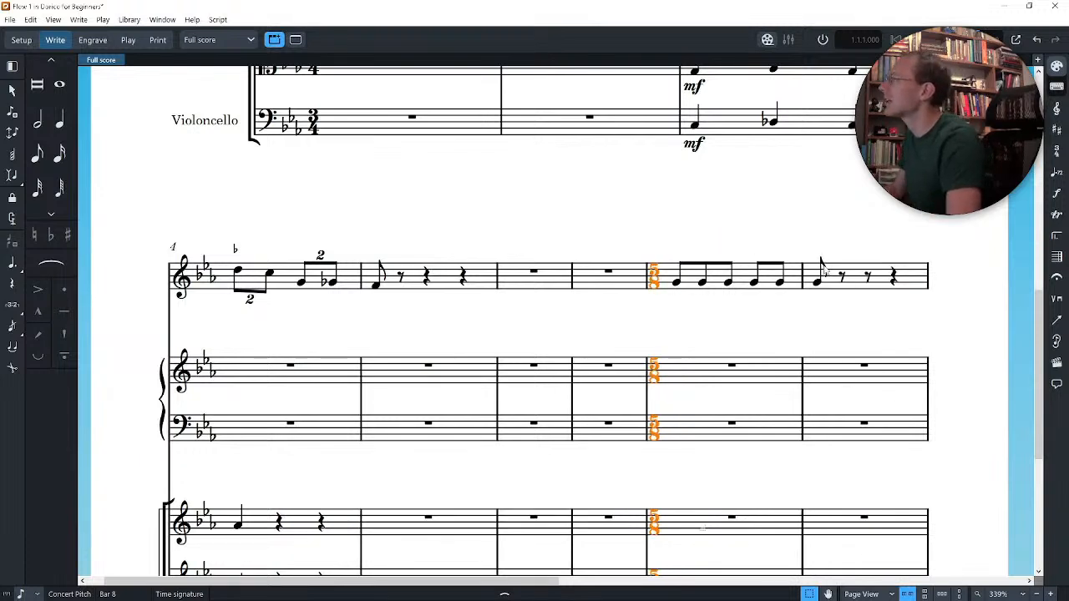
# Step: Repeat the five G4 eighth notes of bar 8 directly after themselves to fill bar 9 on the flute staff
pyautogui.click(818, 284)
pyautogui.click(769, 283)
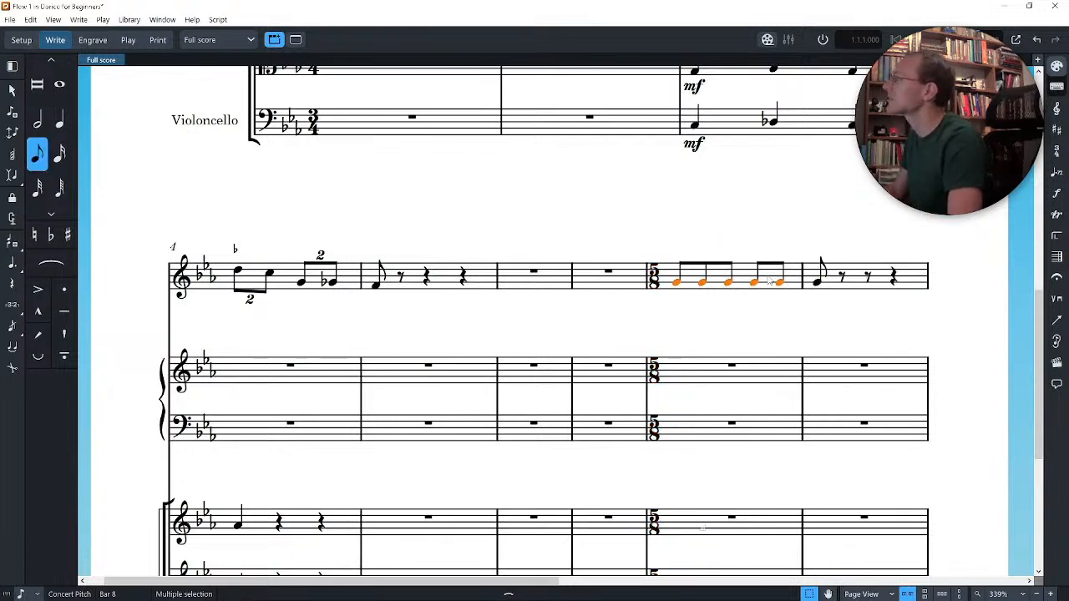
pyautogui.press('r')
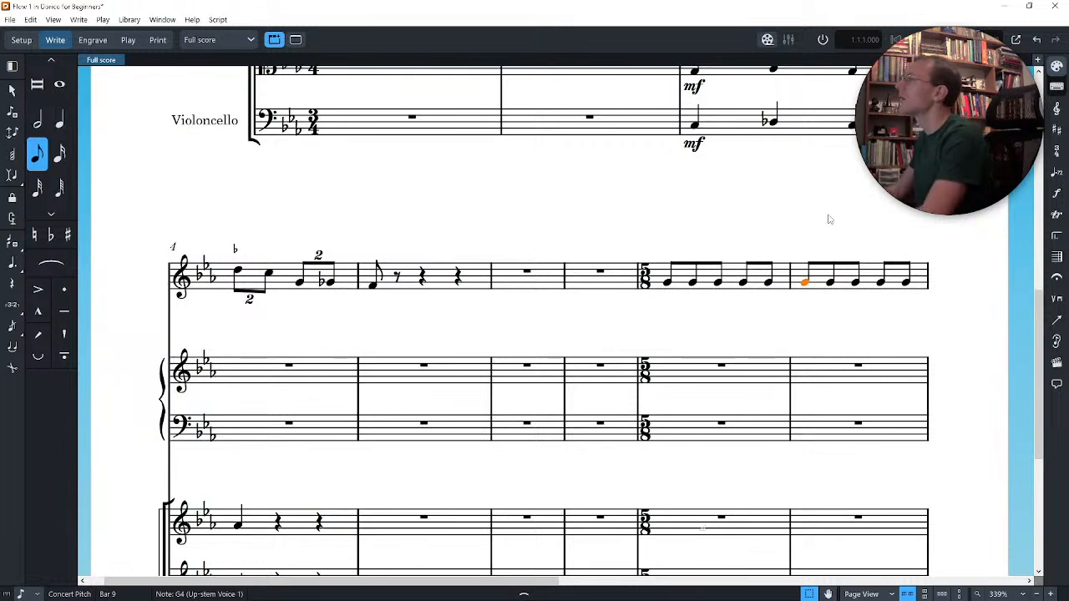
# Step: Add a 5/8 time signature with [2+3] beat grouping at bar 9 and clear the selection
pyautogui.hotkey('shift', 'm')
pyautogui.write('[')
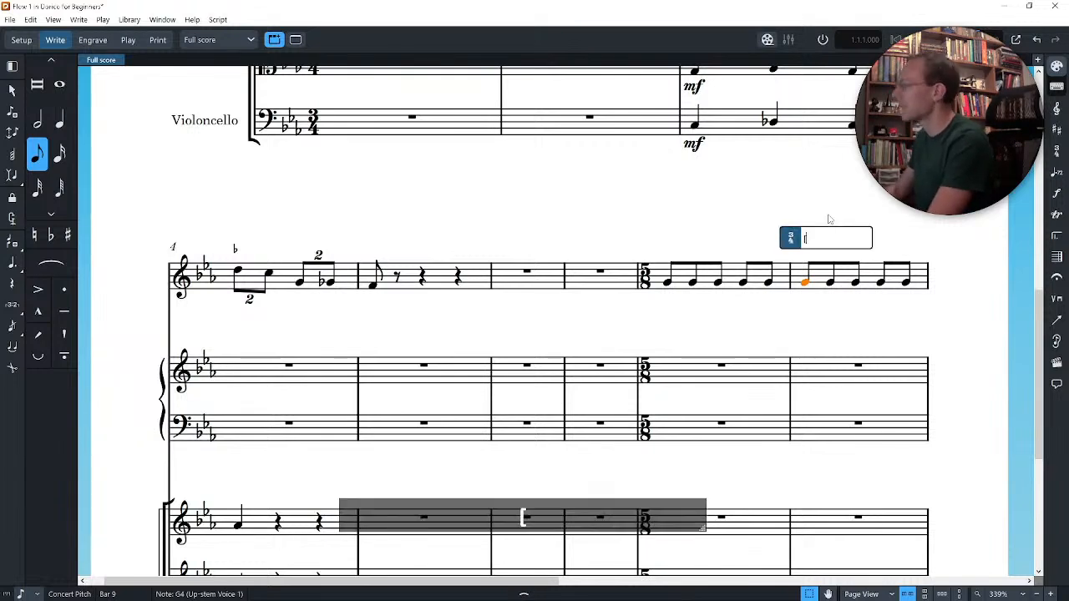
pyautogui.write('2+3]')
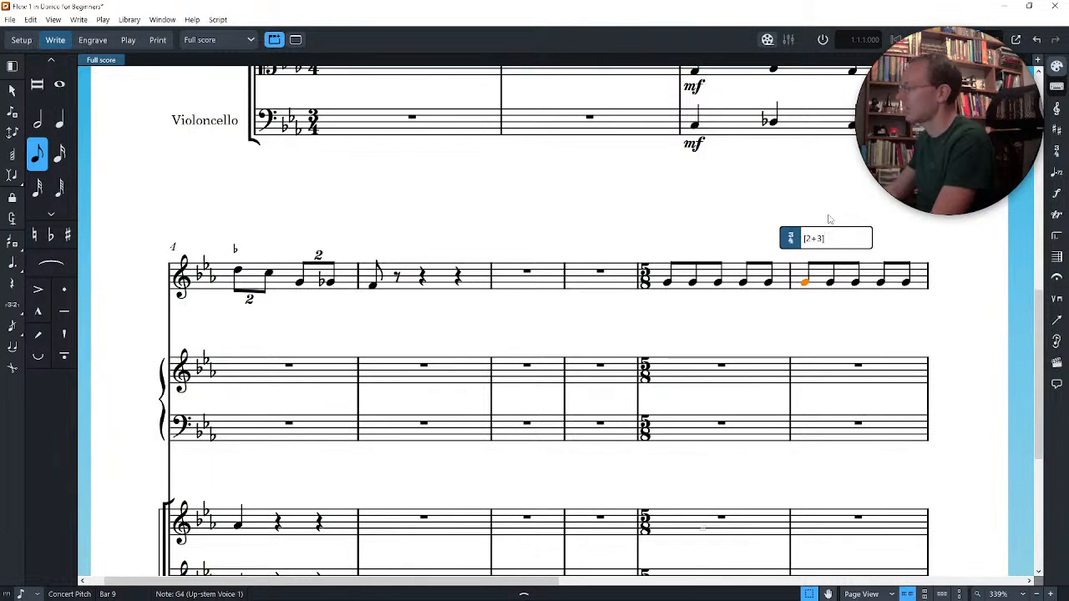
pyautogui.press('Return')
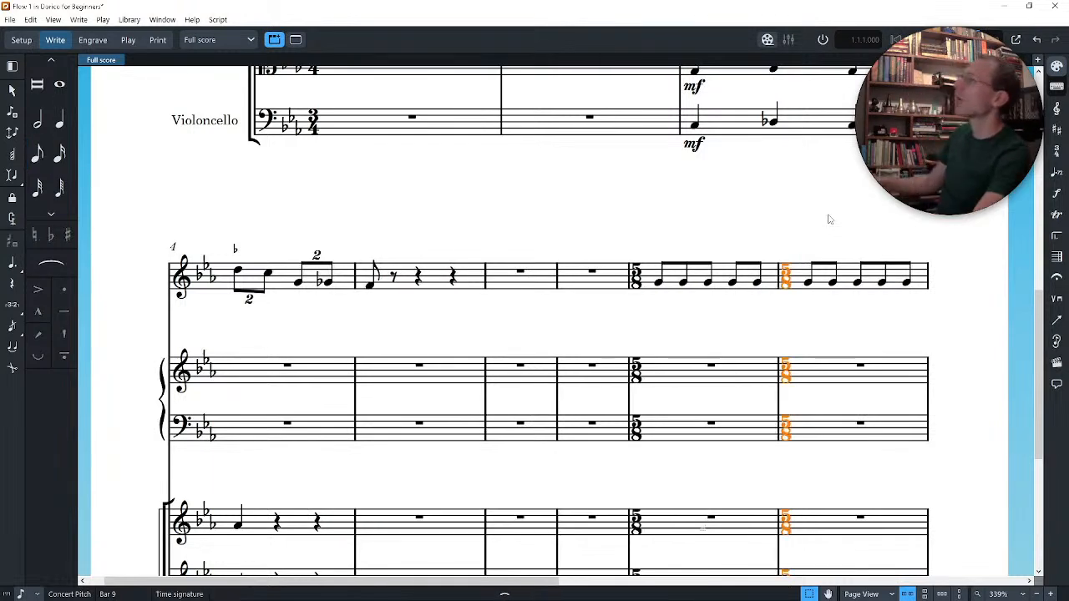
pyautogui.press('Escape')
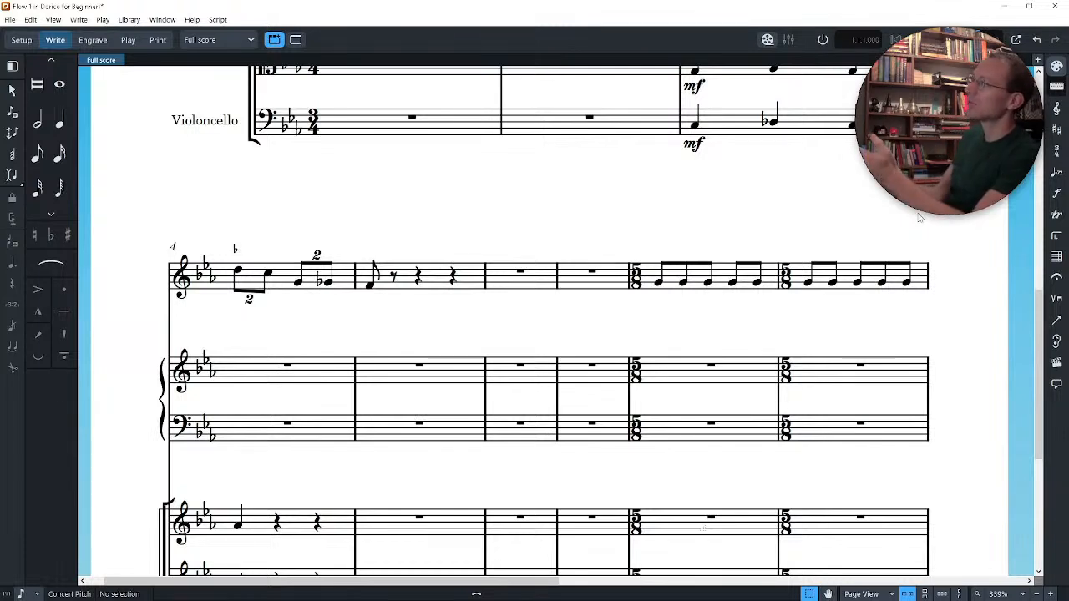
# Step: Show the properties of the time signature at bar 9
pyautogui.click(791, 276)
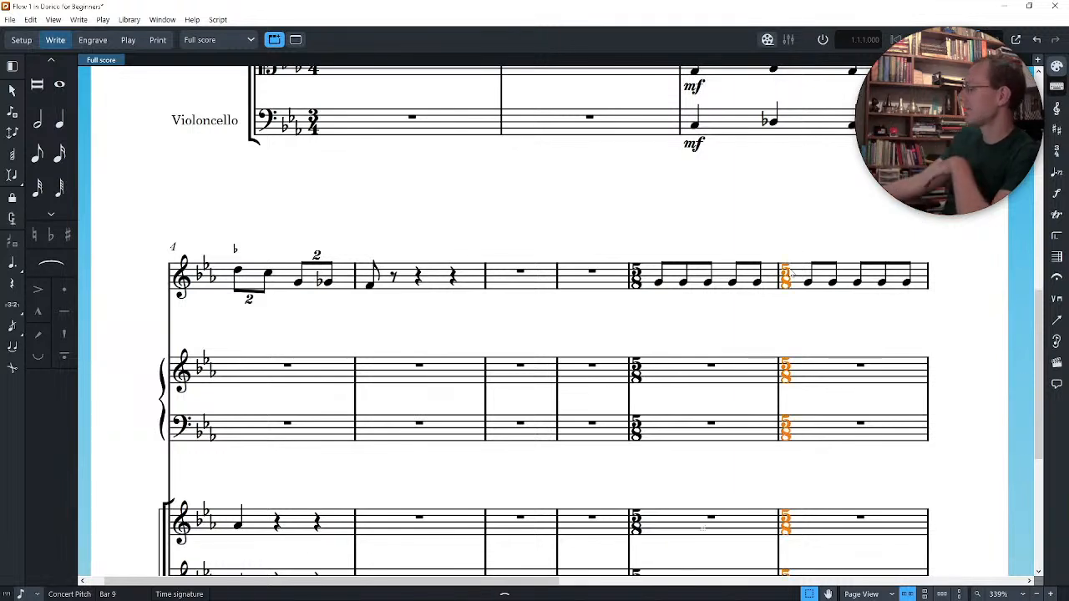
pyautogui.press('ctrl')
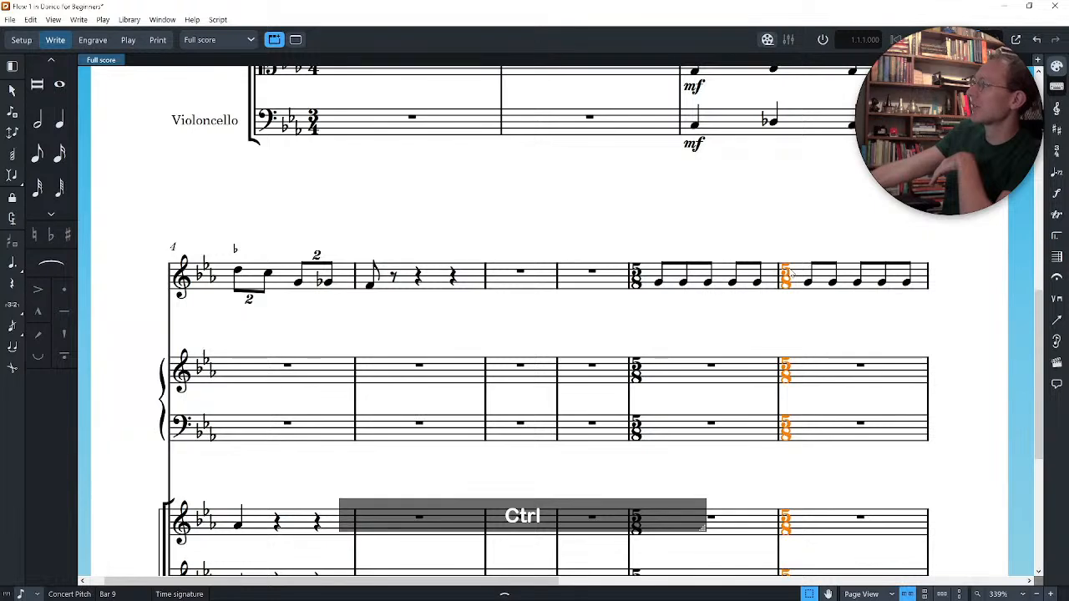
pyautogui.hotkey('ctrl', '8')
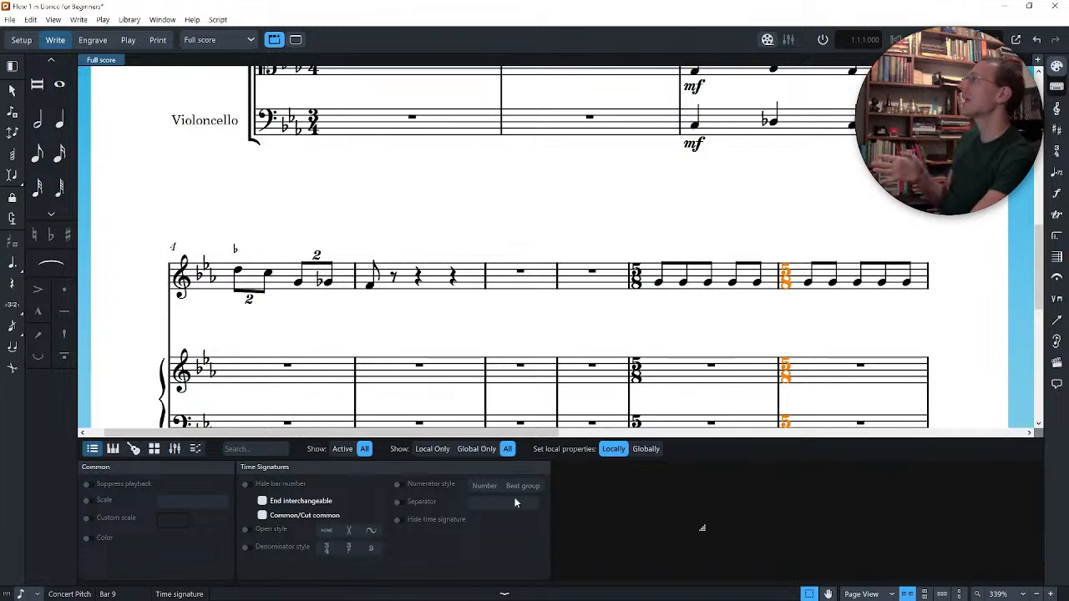
# Step: Examine the properties offered for individual notes, from the flute notes in bars 4 and 5 to the first viola note in bar 3
pyautogui.click(299, 284)
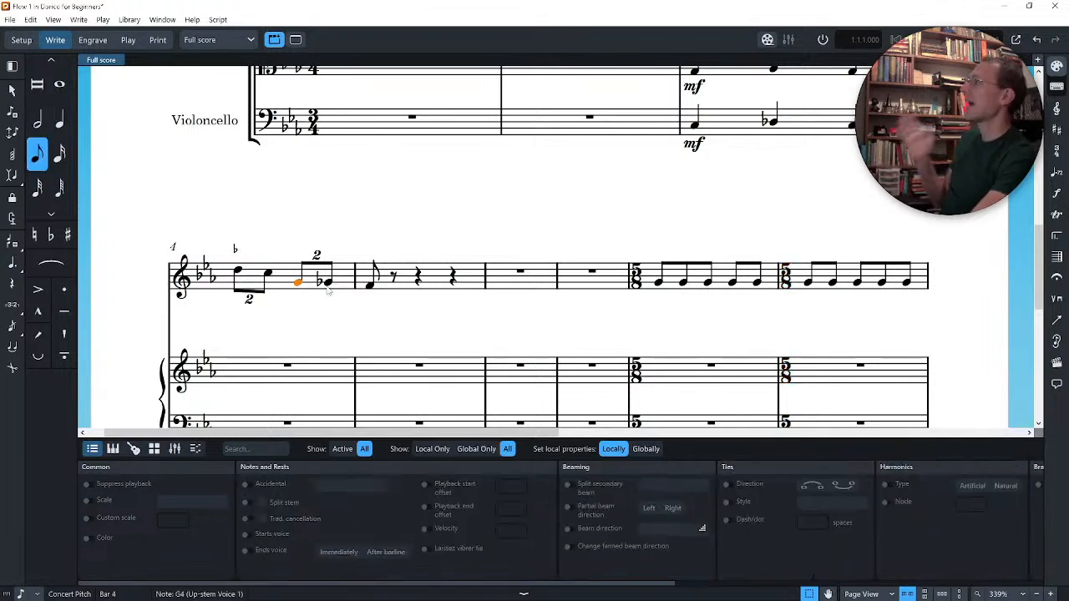
pyautogui.press('Right')
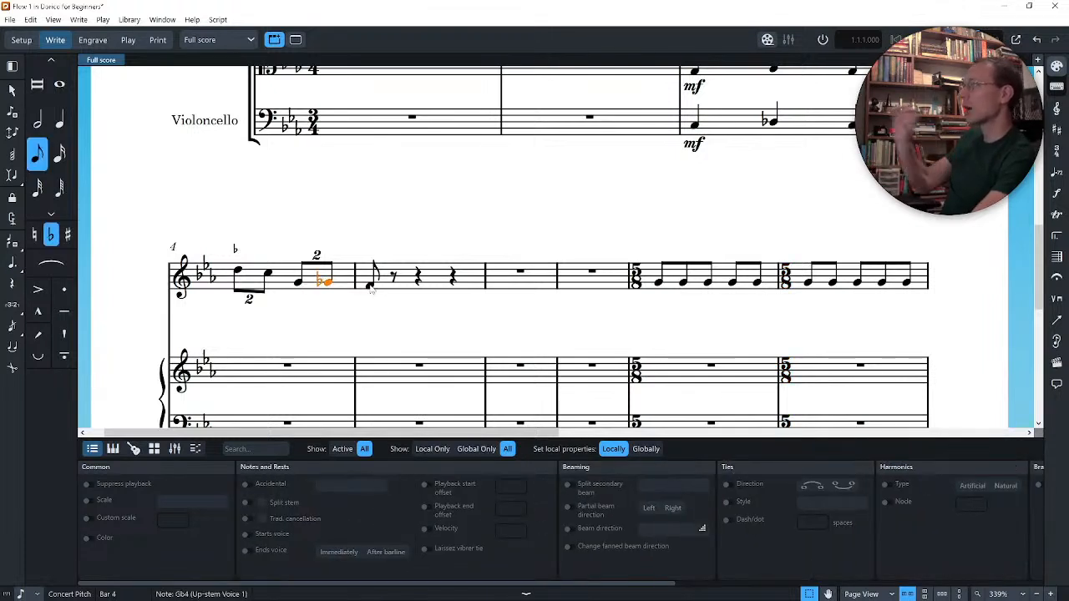
pyautogui.press('Right')
pyautogui.scroll(2, 521, 237)
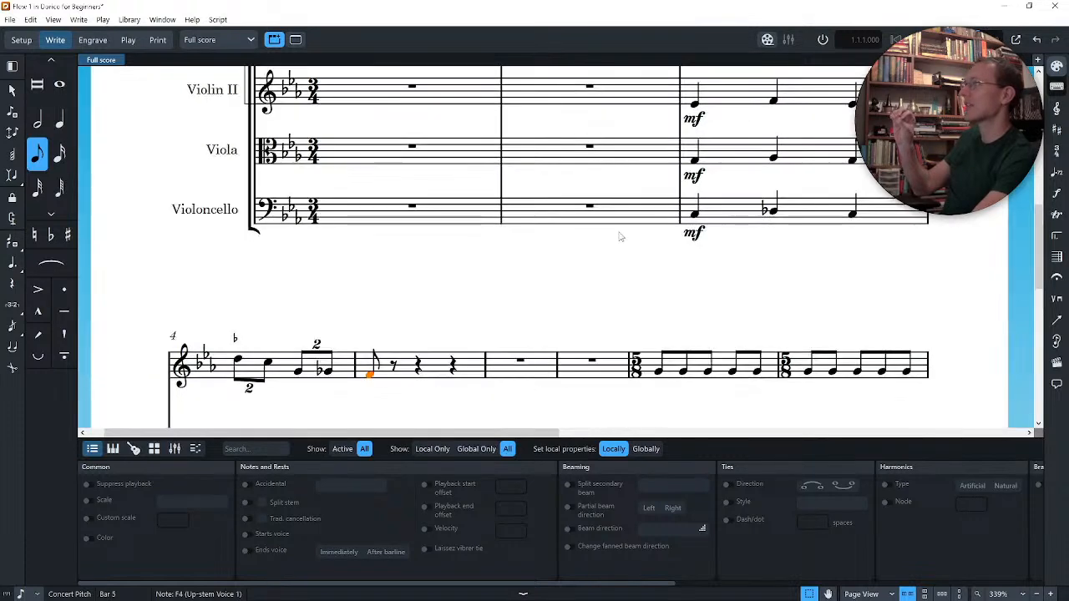
pyautogui.click(694, 161)
pyautogui.scroll(-3, 636, 211)
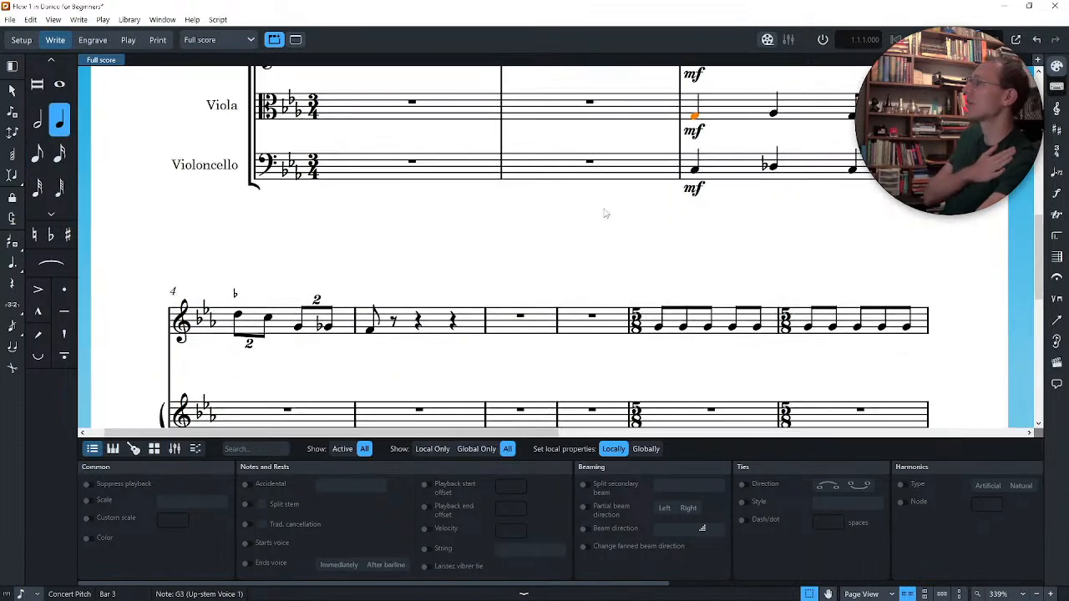
# Step: Hide the time signature at bar 9 through its properties
pyautogui.click(787, 243)
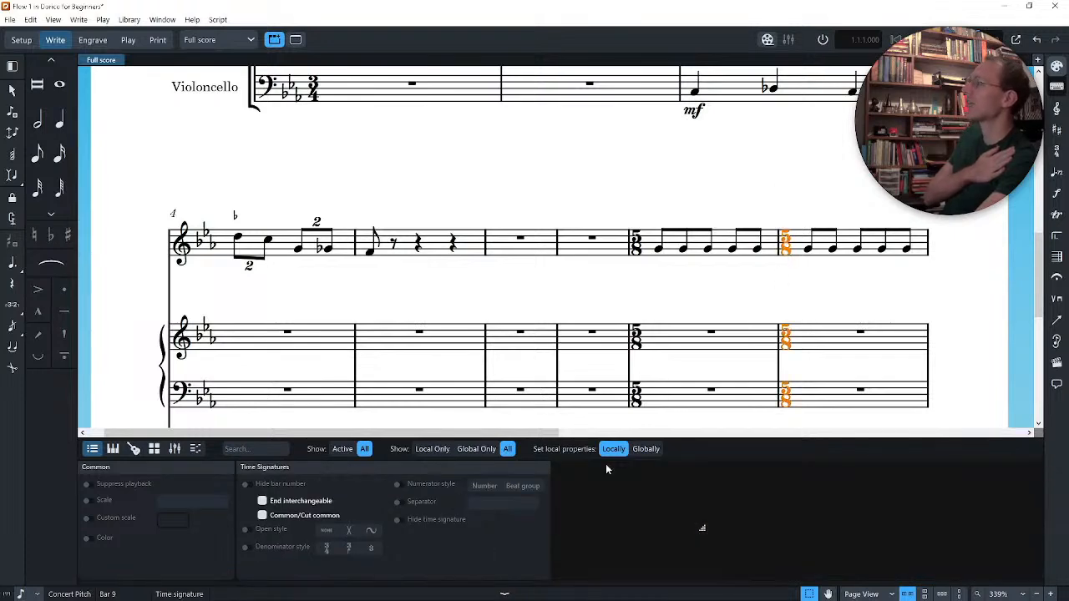
pyautogui.click(394, 520)
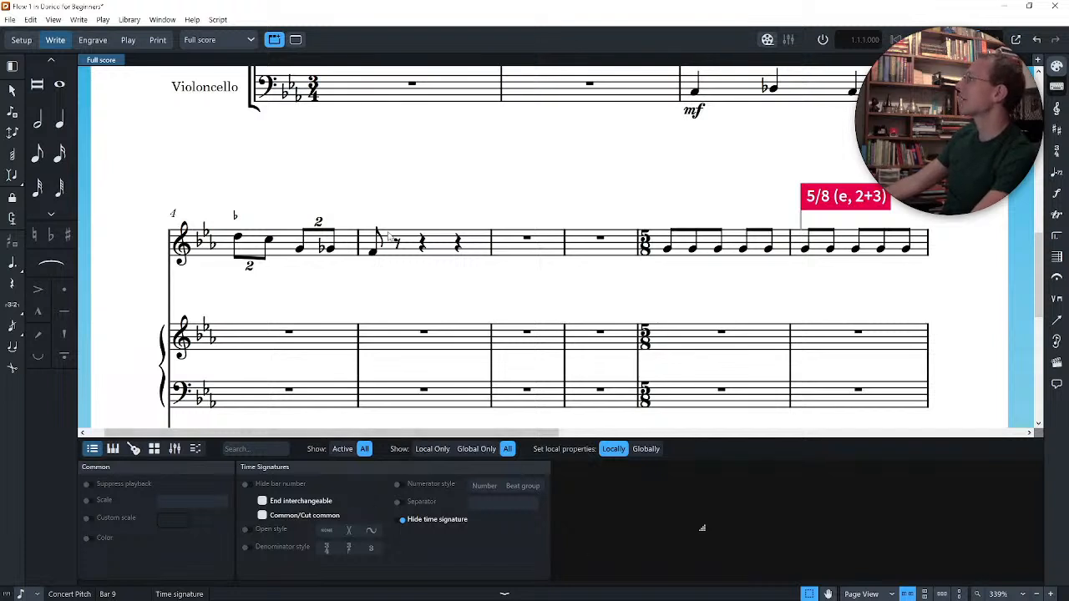
pyautogui.click(238, 239)
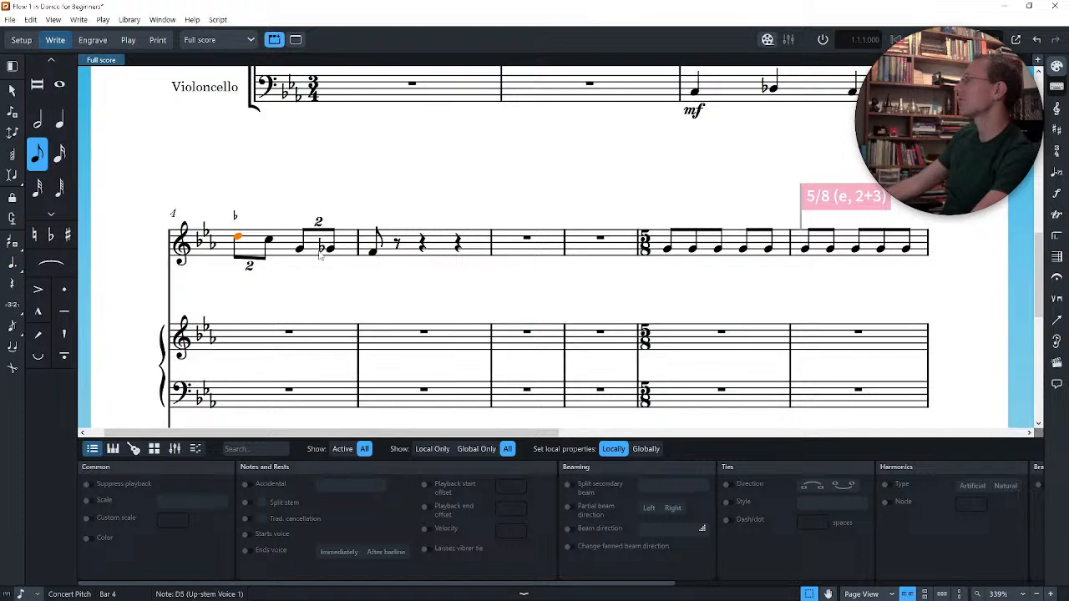
pyautogui.scroll(4, 409, 266)
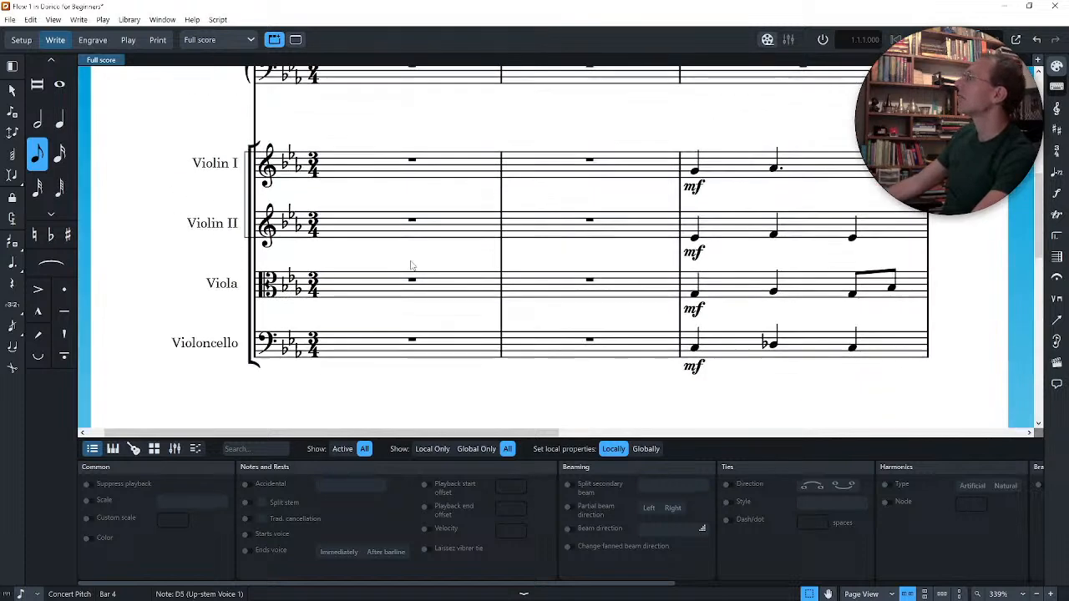
pyautogui.scroll(-2, 410, 265)
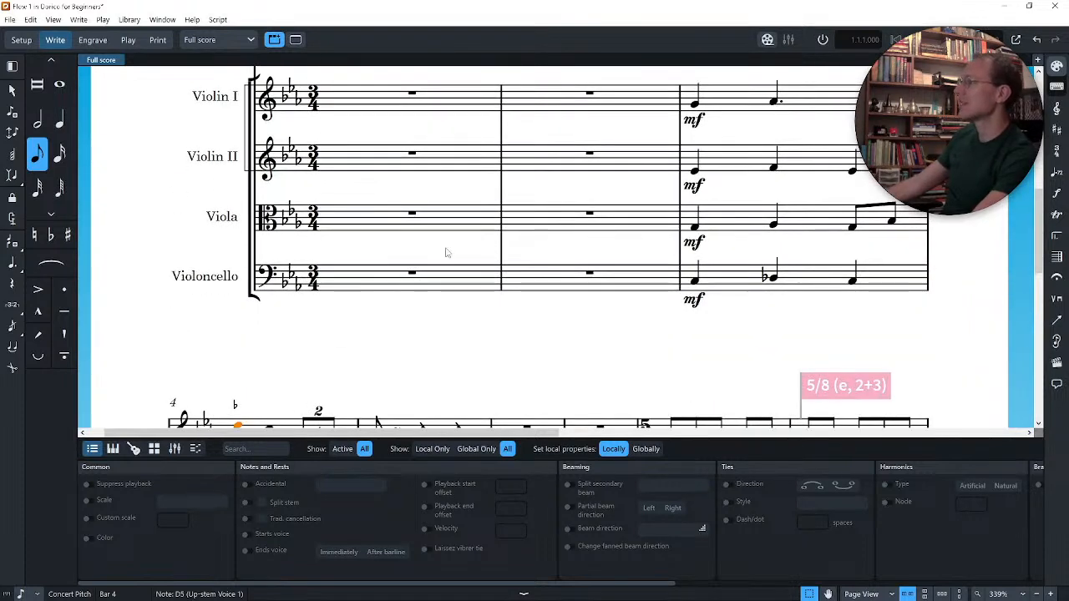
pyautogui.scroll(1, 655, 299)
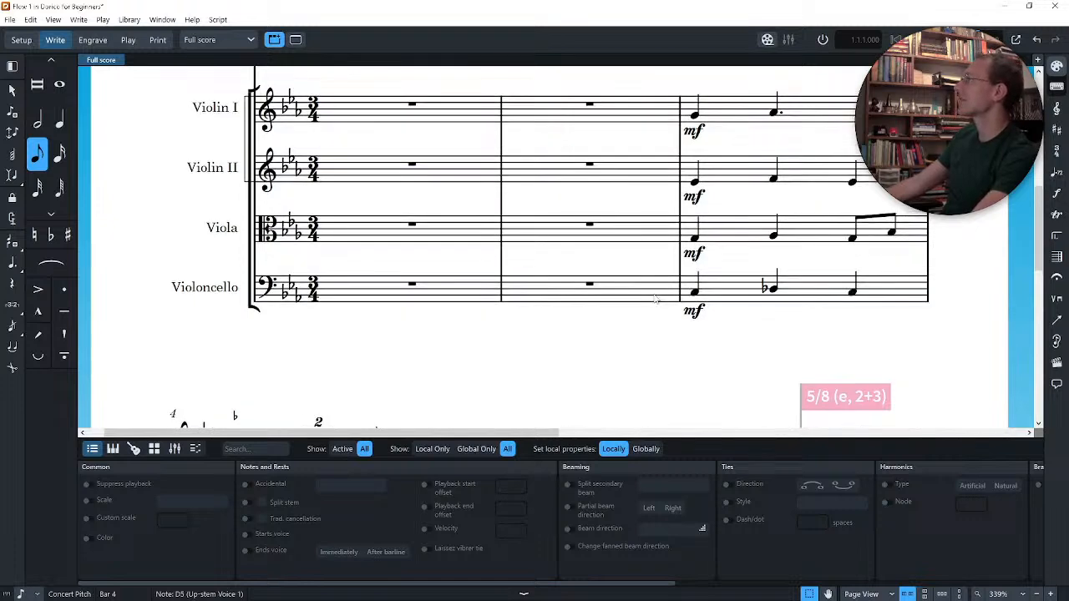
# Step: Set the accidental of the second Violin I note in bar 3 to Show, followed by Round brackets, through its properties
pyautogui.scroll(3, 656, 299)
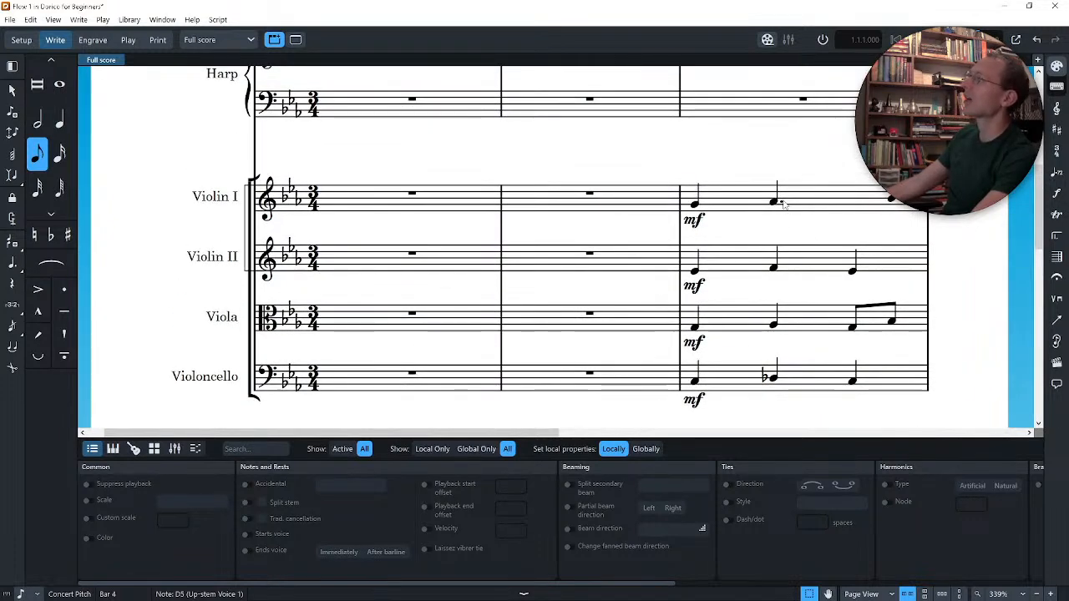
pyautogui.click(776, 202)
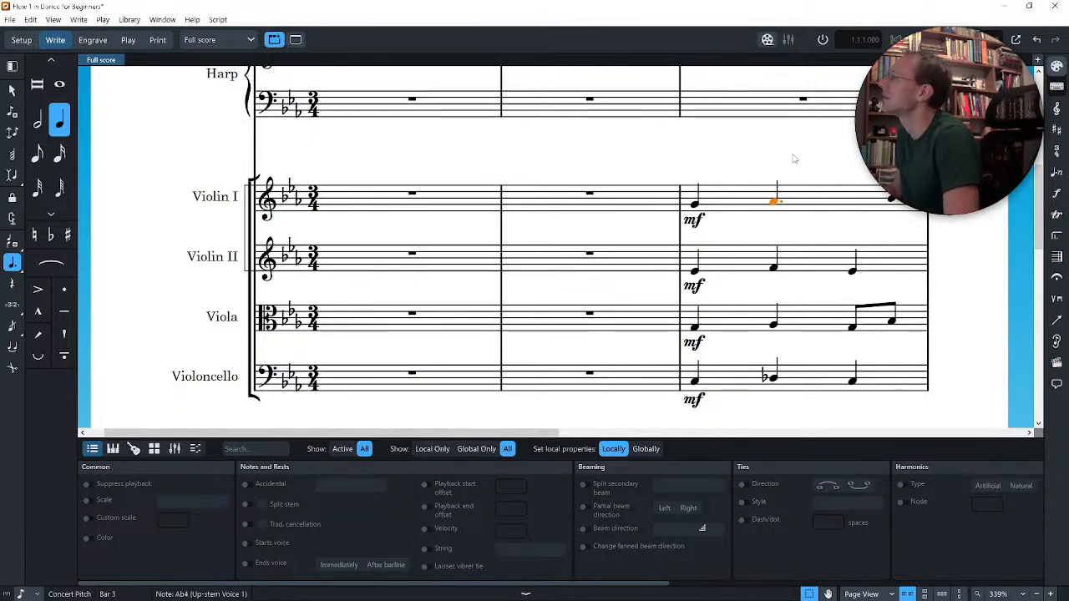
pyautogui.click(248, 486)
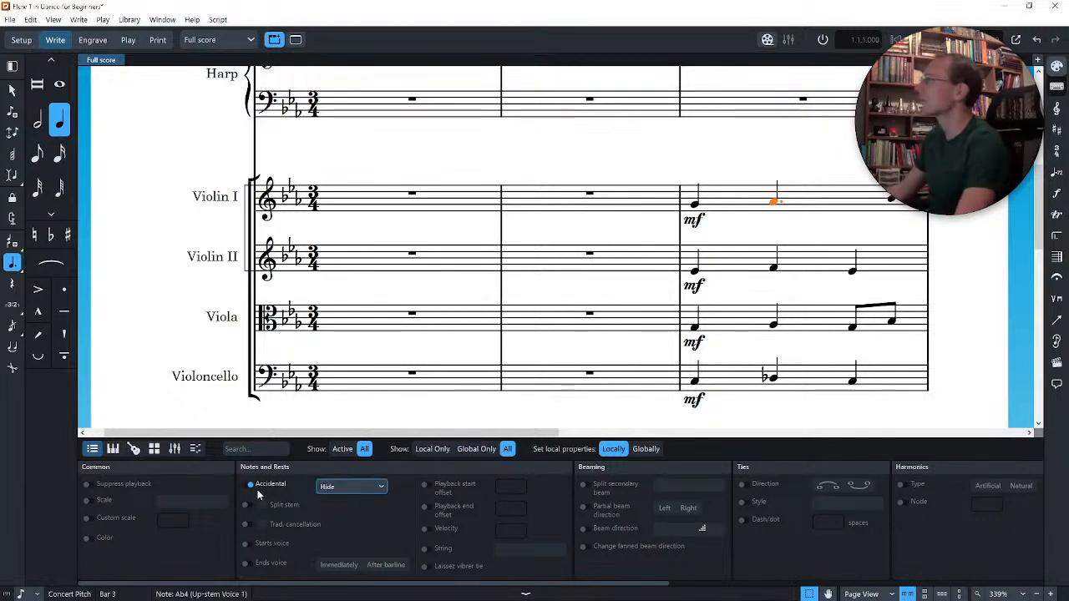
pyautogui.click(350, 487)
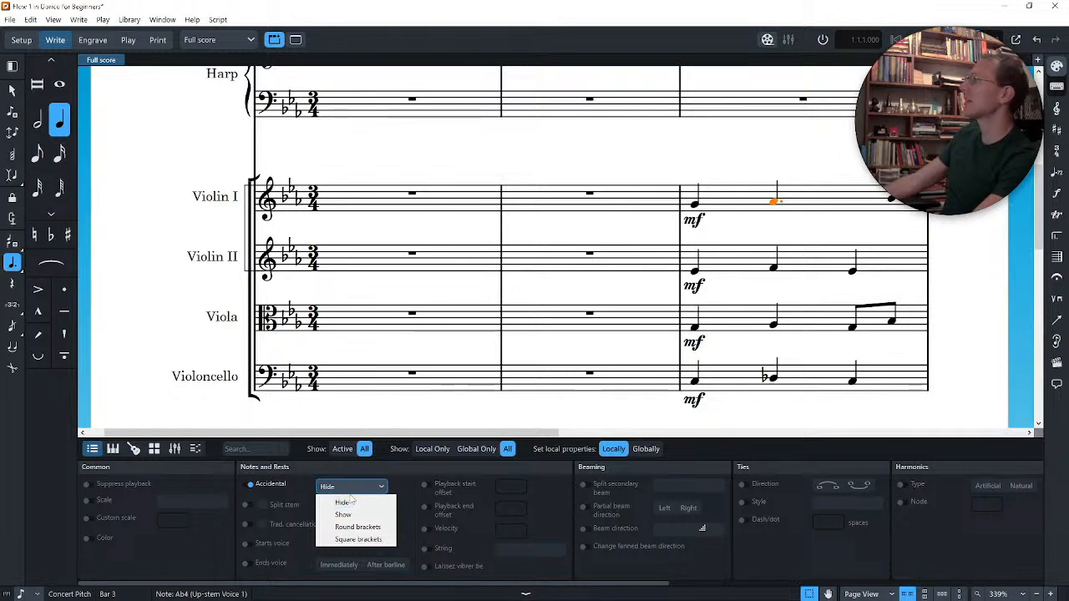
pyautogui.click(352, 515)
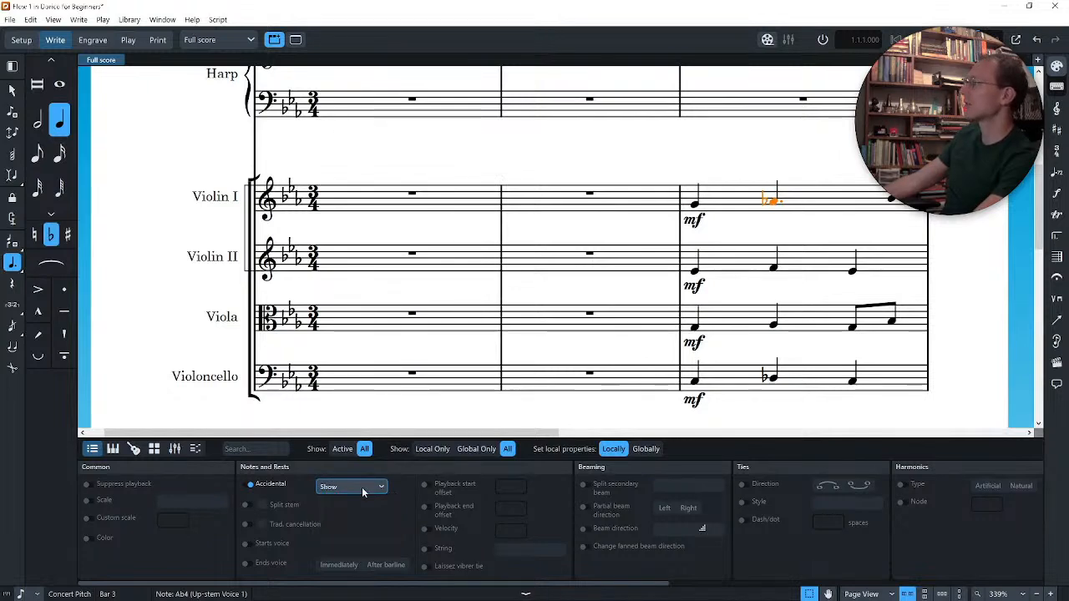
pyautogui.click(362, 489)
pyautogui.click(359, 528)
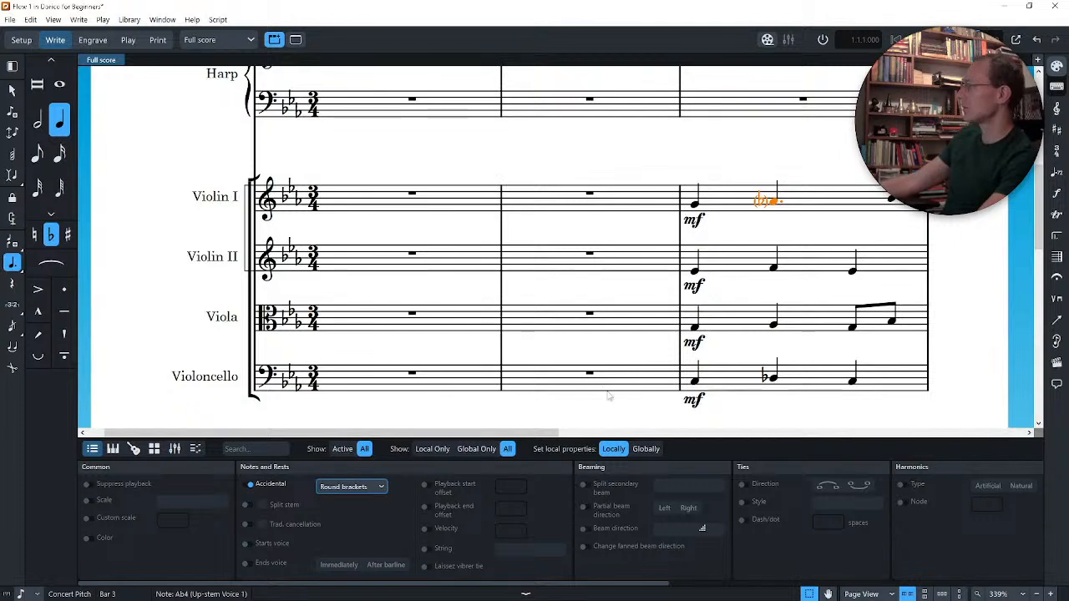
# Step: Remove the accidental override from the Violin I note in bar 3, keep properties set locally, and hide the properties
pyautogui.click(245, 484)
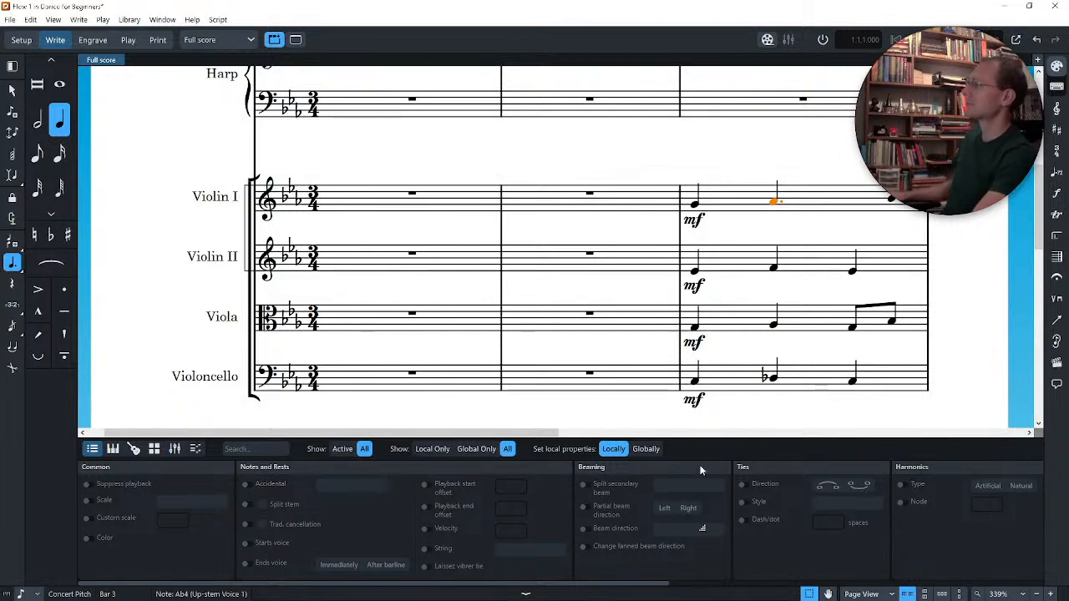
pyautogui.click(617, 449)
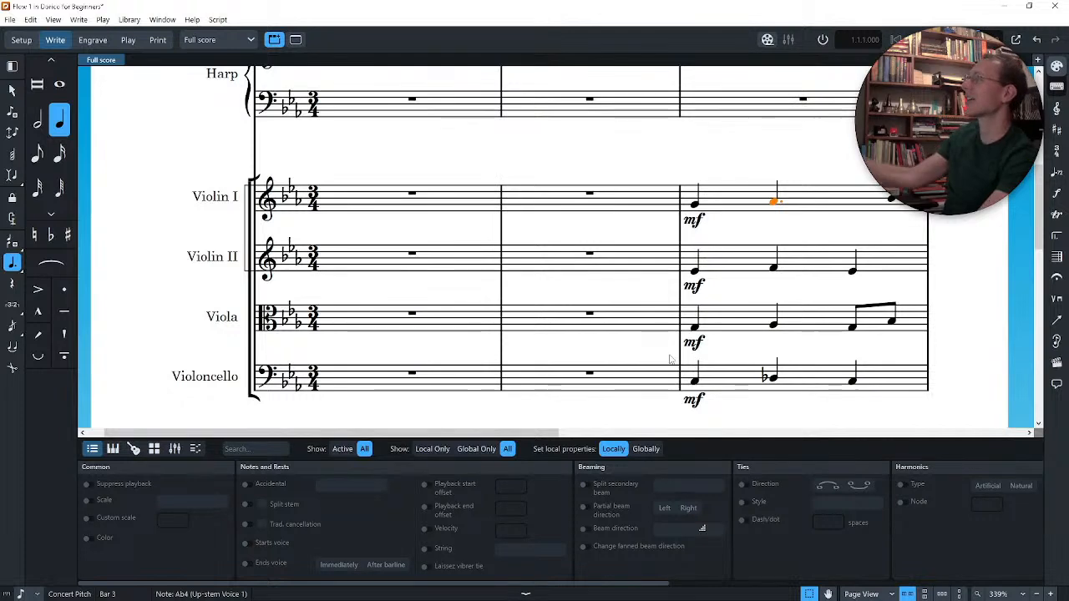
pyautogui.hotkey('ctrl', '8')
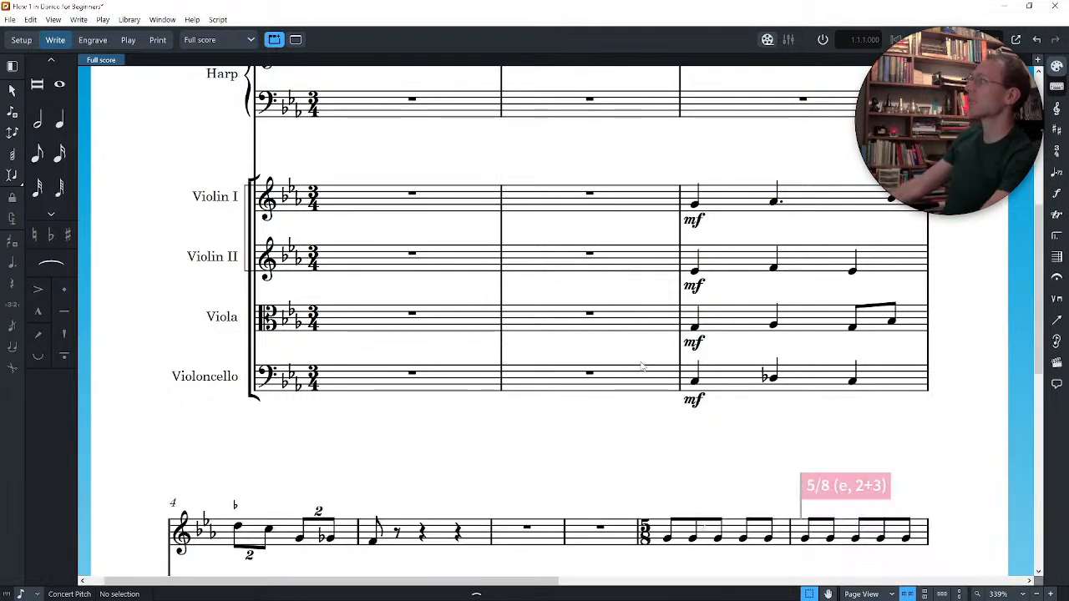
# Step: Switch the full score to Engrave mode, with the first system in view
pyautogui.keyDown('ctrl'); pyautogui.scroll(-6, 530, 437); pyautogui.keyUp('ctrl')
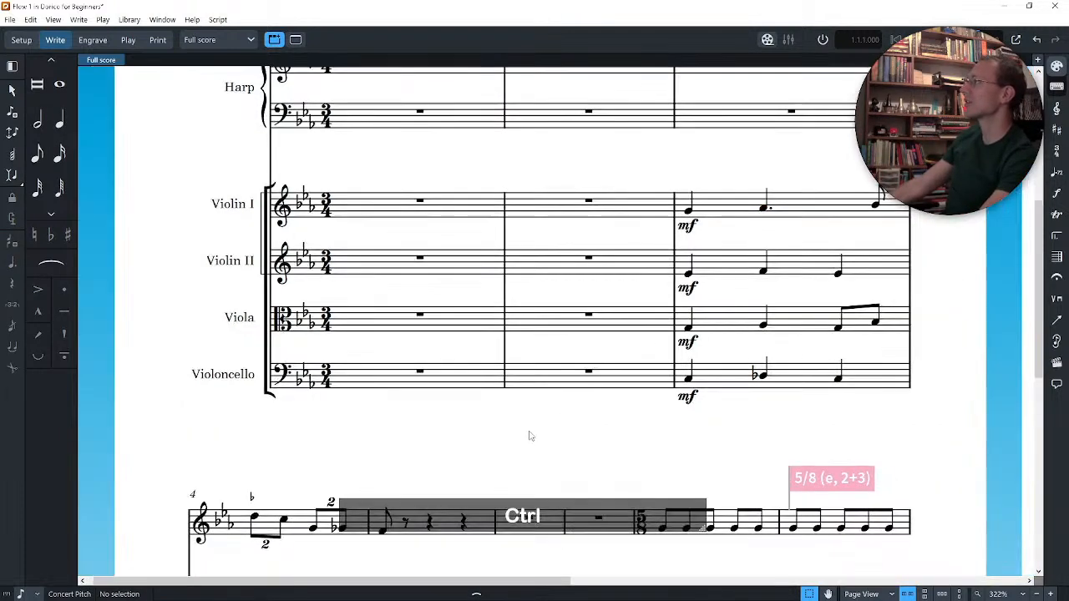
pyautogui.scroll(2, 533, 435)
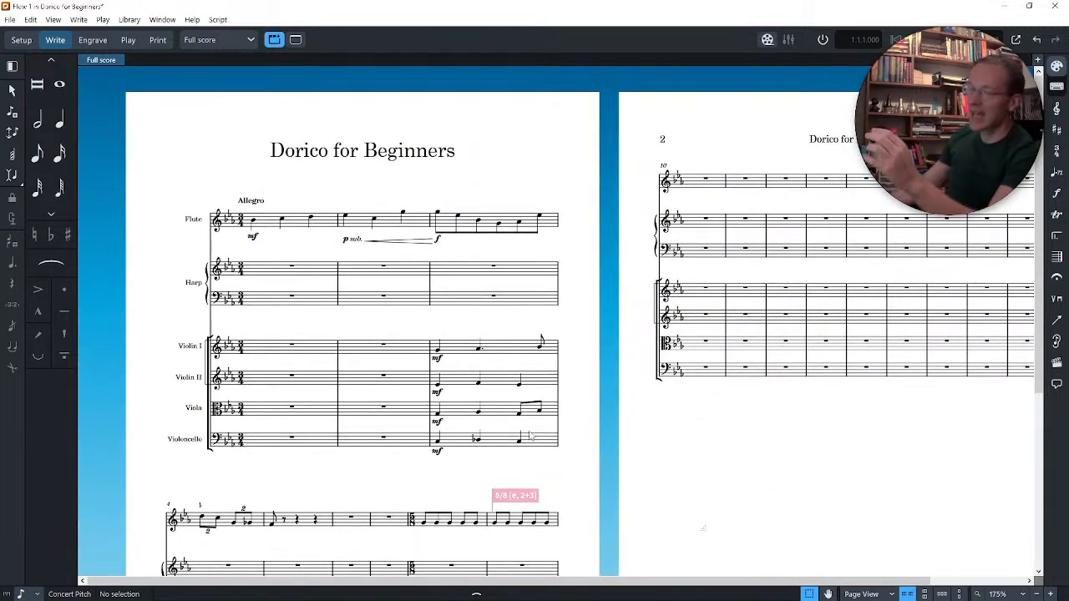
pyautogui.scroll(-5, 531, 435)
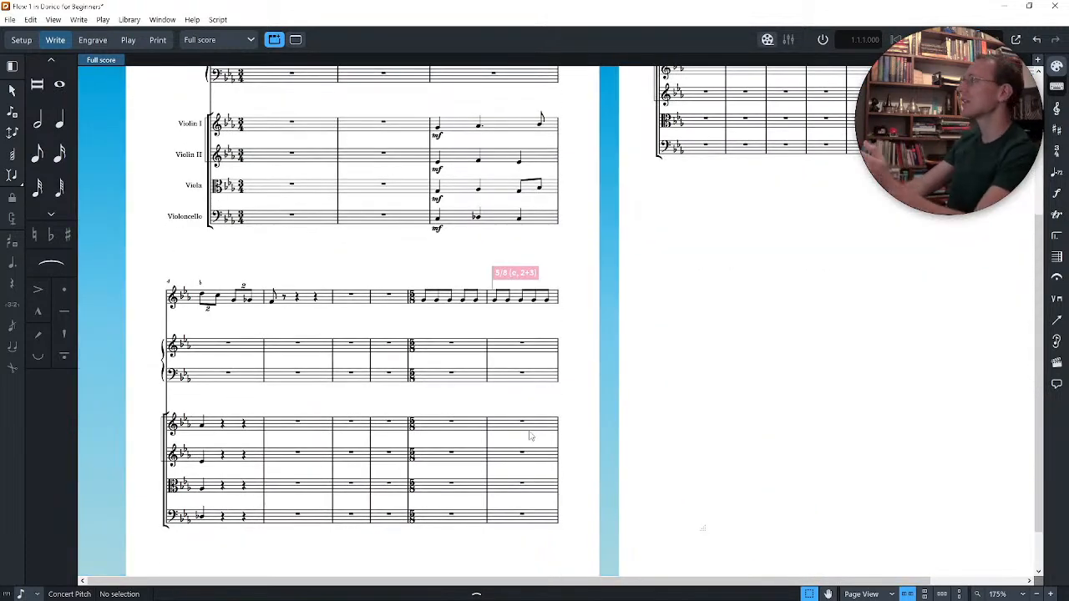
pyautogui.scroll(2, 667, 366)
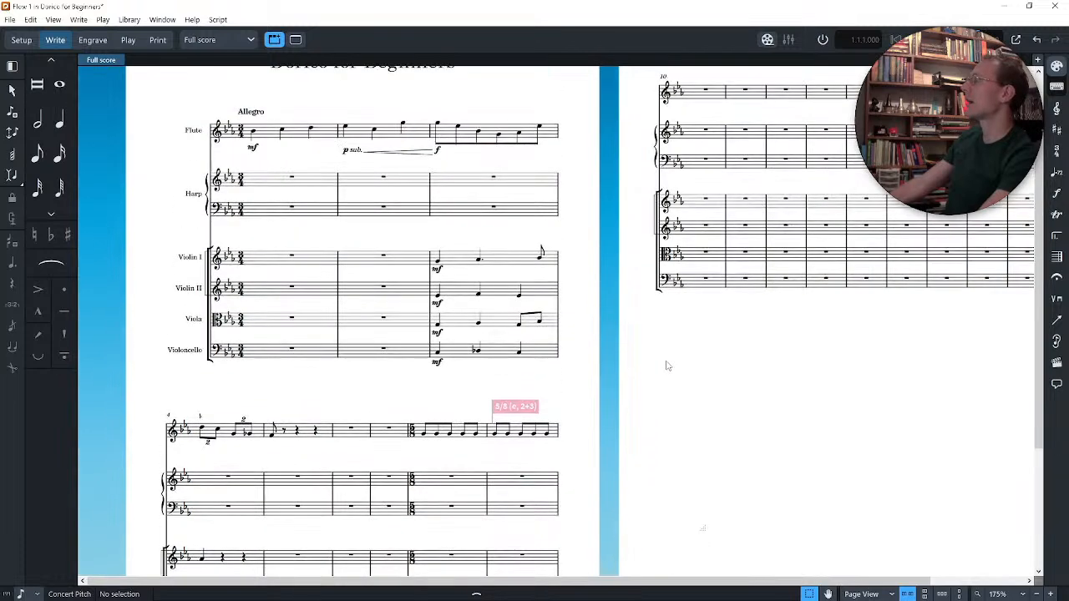
pyautogui.scroll(1, 667, 366)
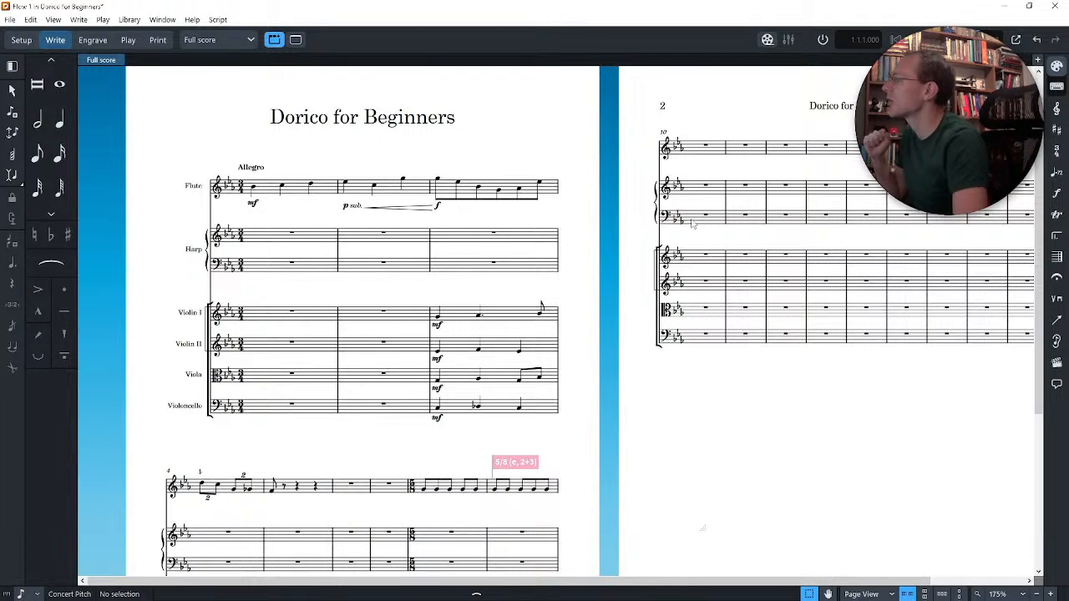
pyautogui.click(93, 39)
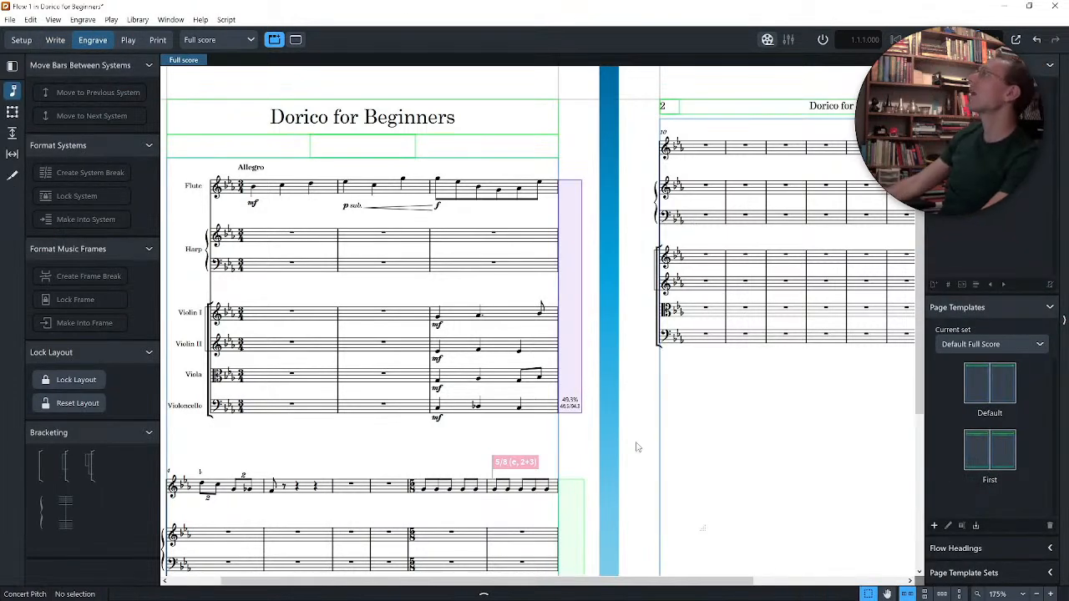
pyautogui.scroll(4, 502, 285)
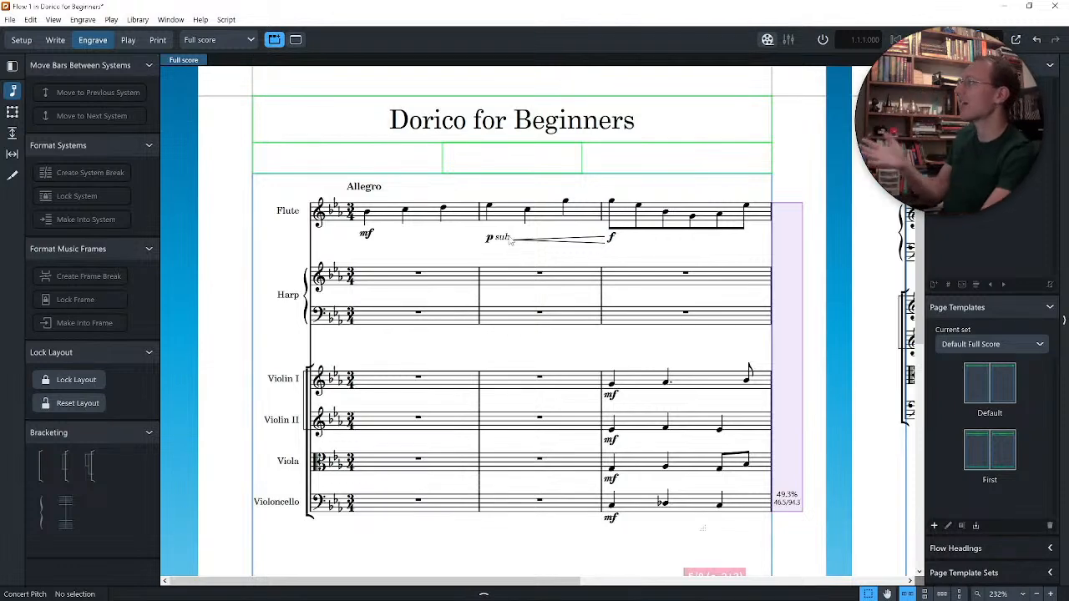
# Step: Examine how the flute's first note in bar 2 and the p sub., hairpin and f in bars 2 and 3 can be edited graphically
pyautogui.click(489, 208)
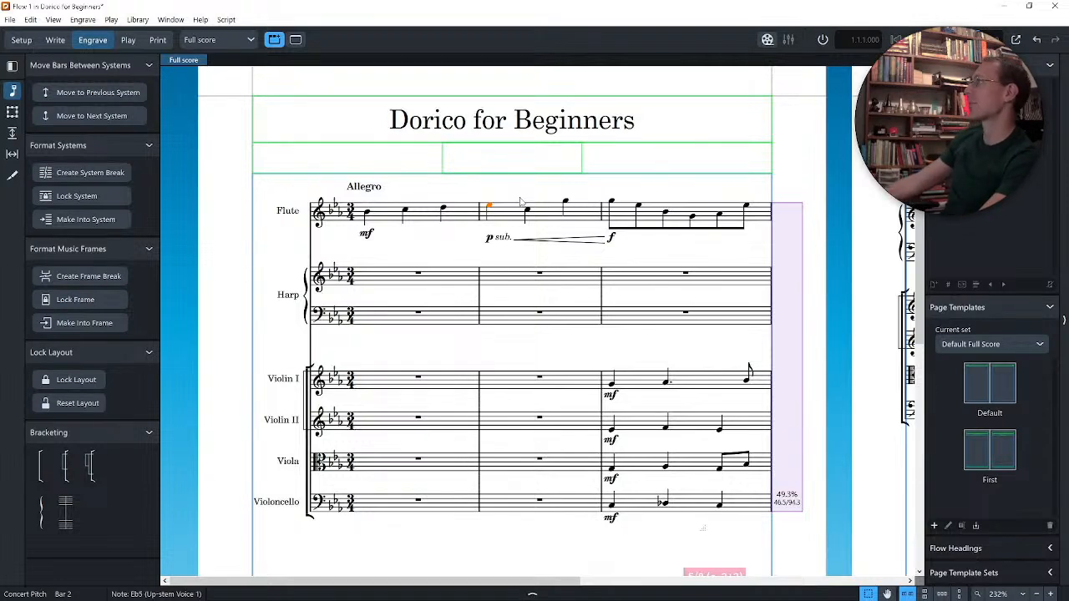
pyautogui.click(493, 238)
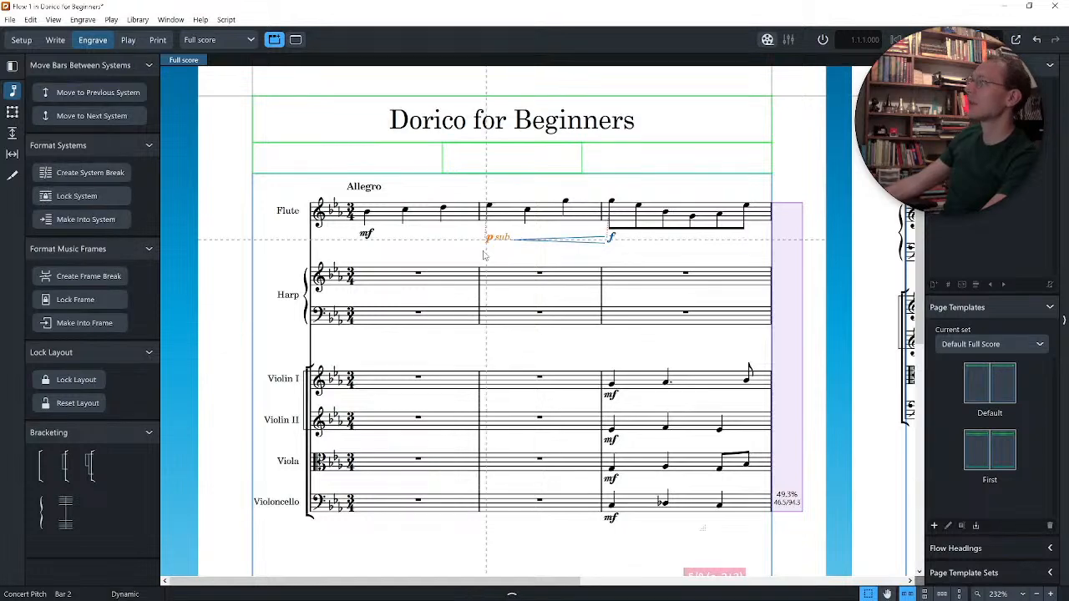
pyautogui.click(558, 241)
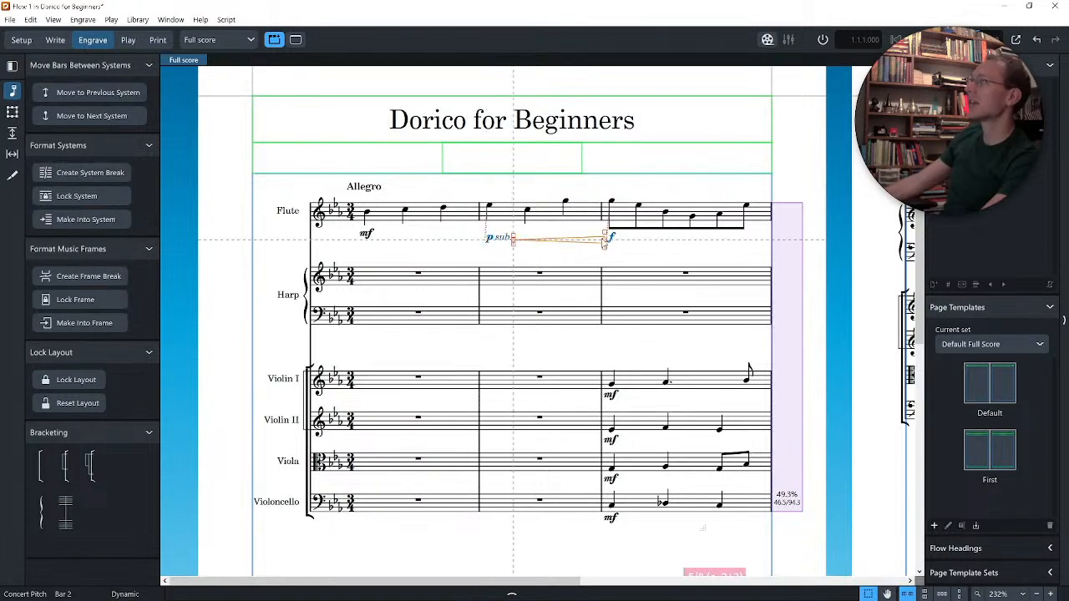
pyautogui.click(611, 239)
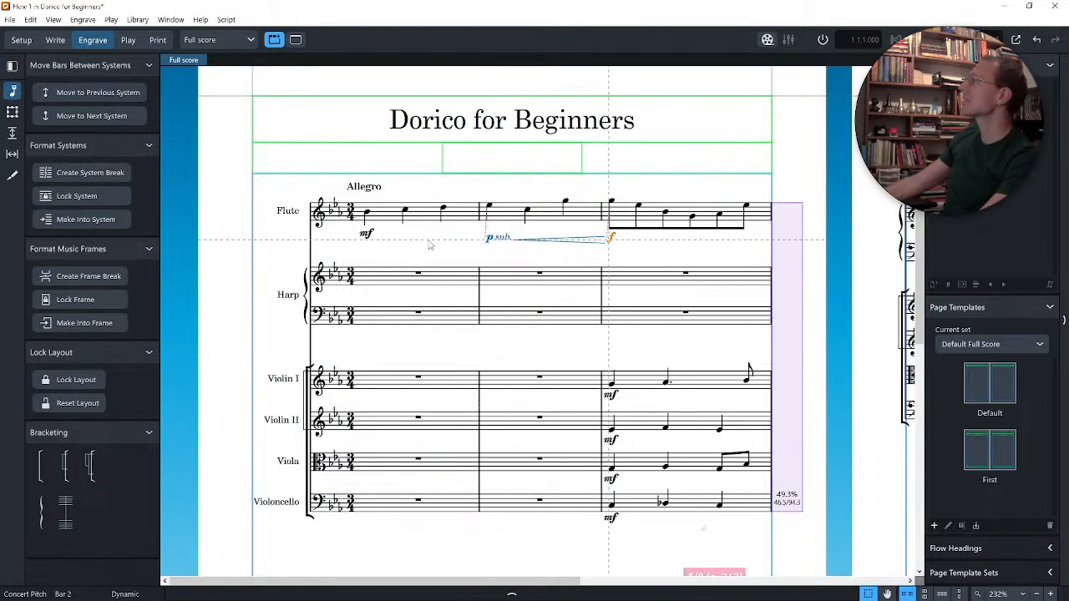
# Step: Reposition the flute's mf dynamic in bar 1 freely, ending below and to the left of the second note
pyautogui.click(366, 236)
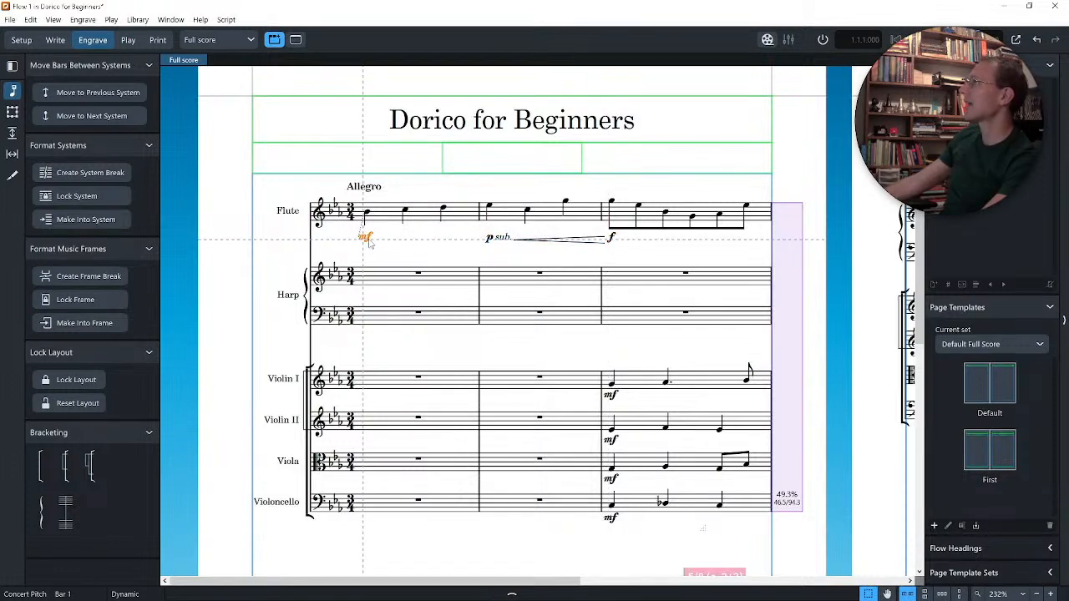
pyautogui.moveTo(368, 243); pyautogui.dragTo(372, 242)
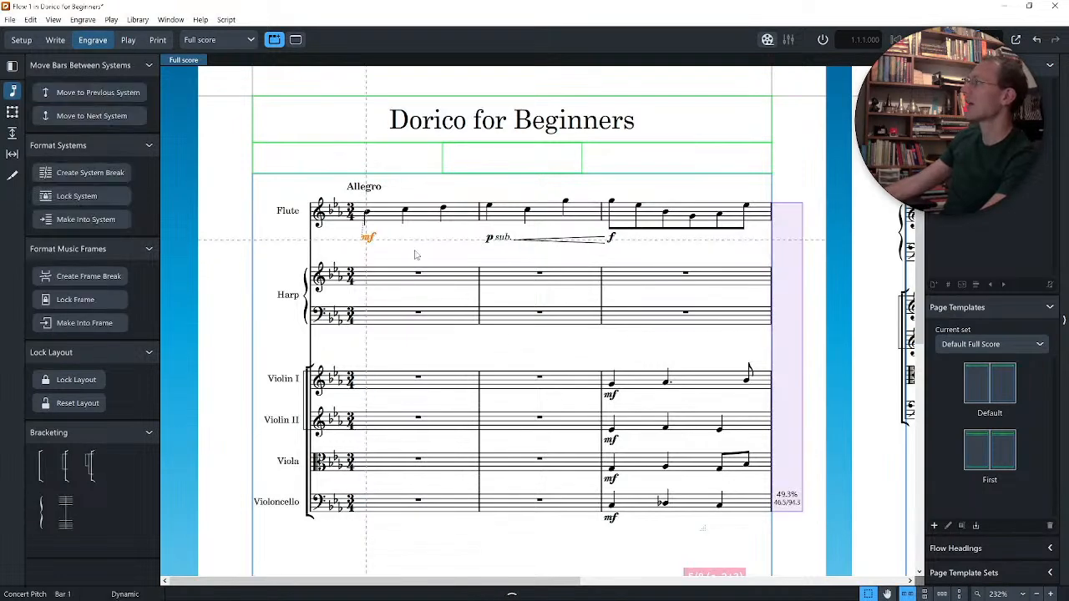
pyautogui.moveTo(370, 243); pyautogui.dragTo(336, 250)
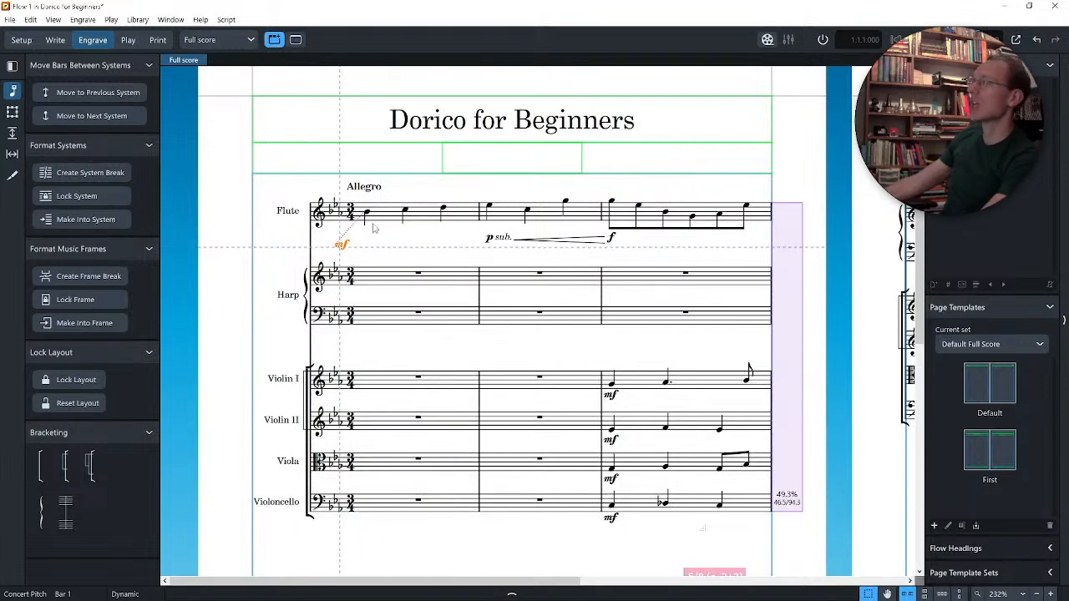
pyautogui.moveTo(344, 247); pyautogui.dragTo(401, 248)
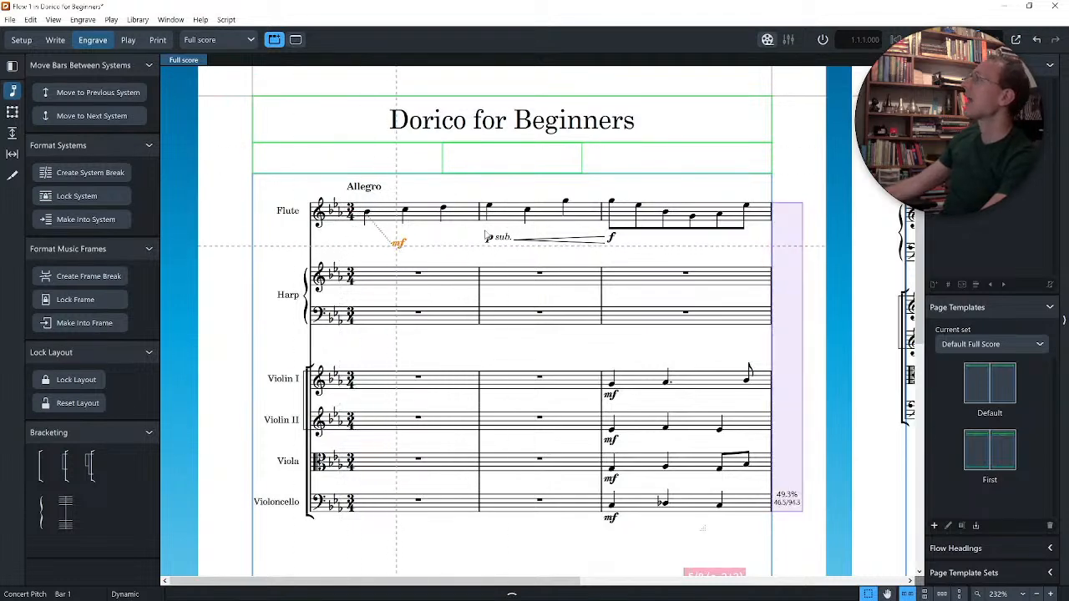
# Step: Move the flute's mf dynamic beneath the key signature with its properties shown, and reset its start offset
pyautogui.hotkey('ctrl', '8')
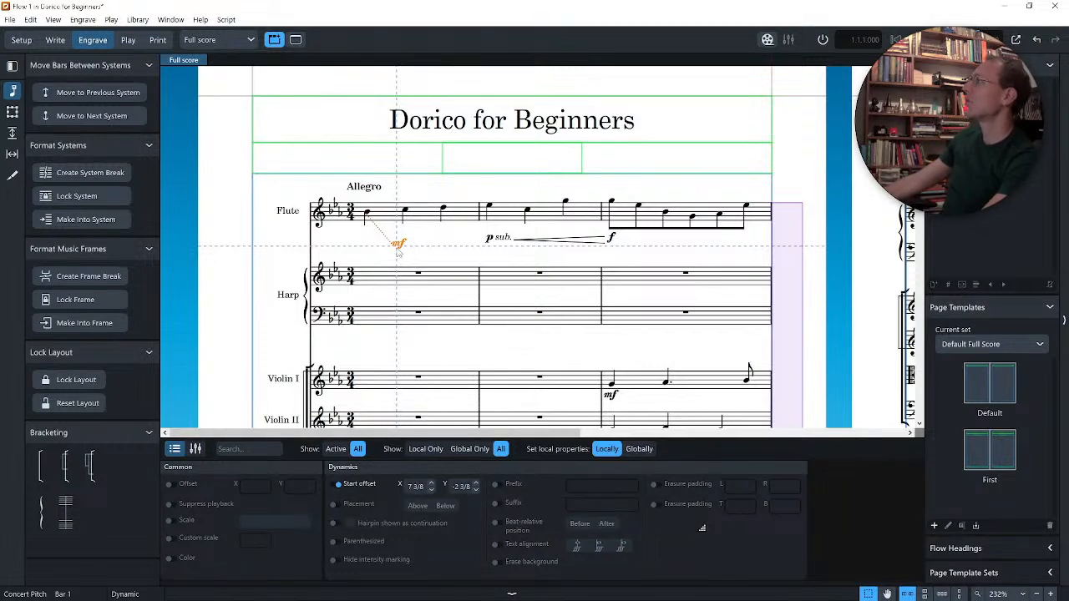
pyautogui.moveTo(393, 252); pyautogui.dragTo(344, 249)
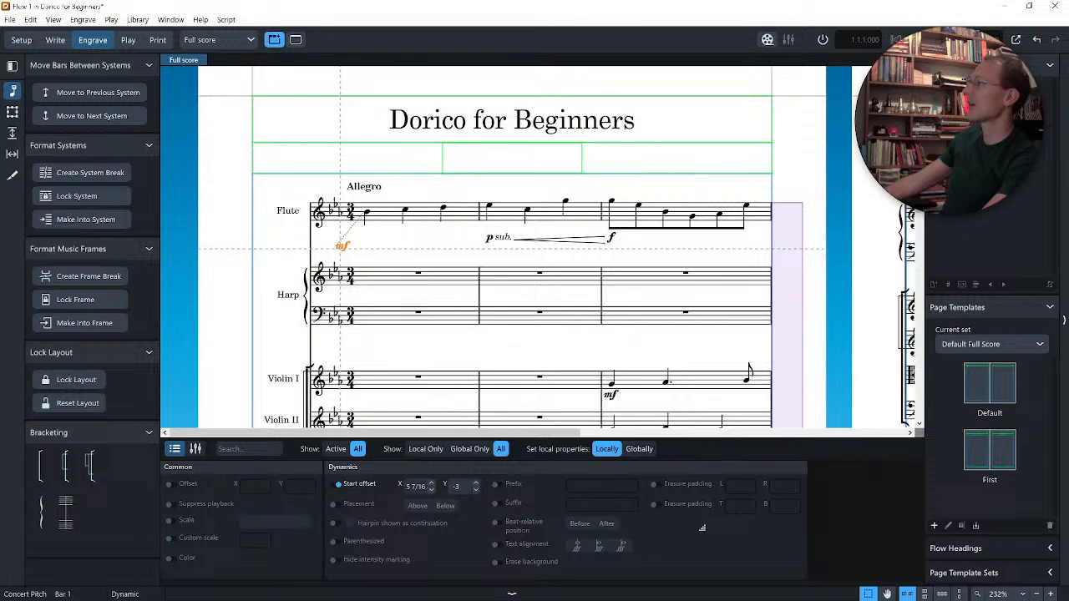
pyautogui.click(338, 485)
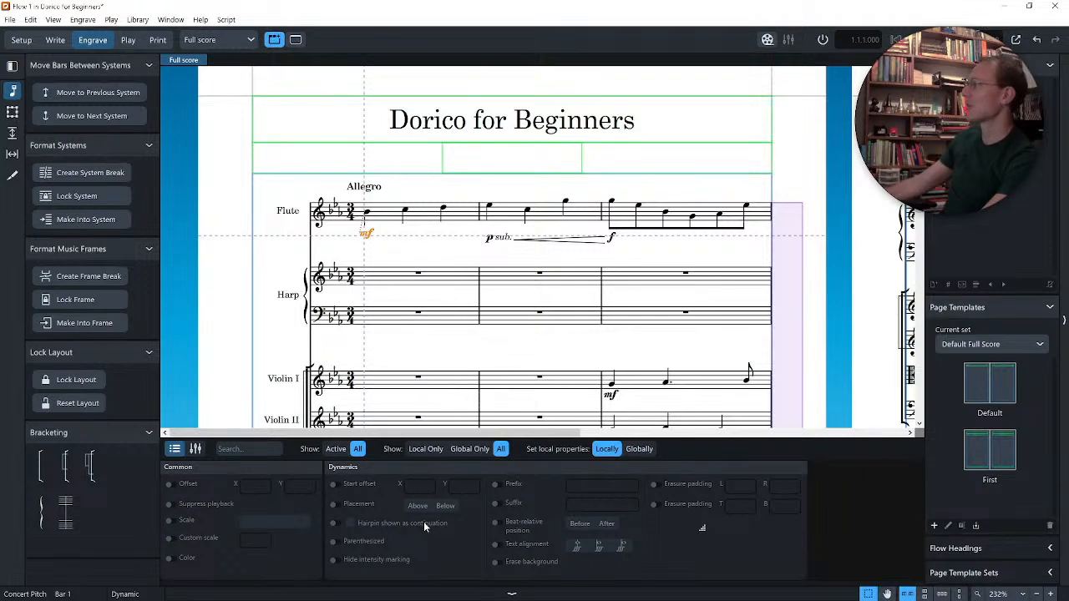
pyautogui.hotkey('ctrl', '8')
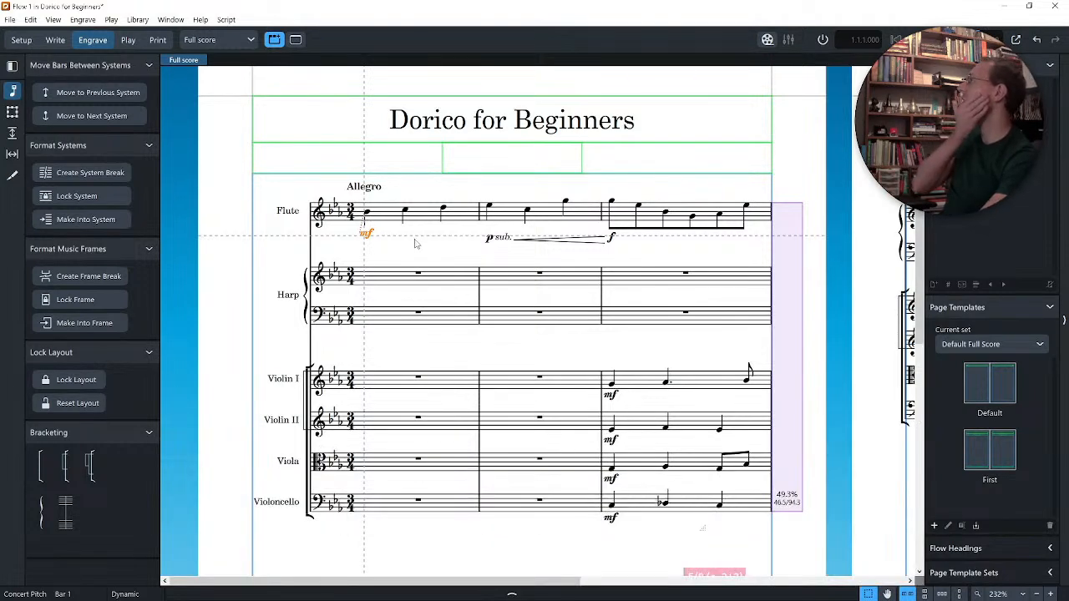
pyautogui.click(405, 244)
# Step: Insert a text frame between the title and the end of the flute staff containing the text "composer"
pyautogui.click(13, 111)
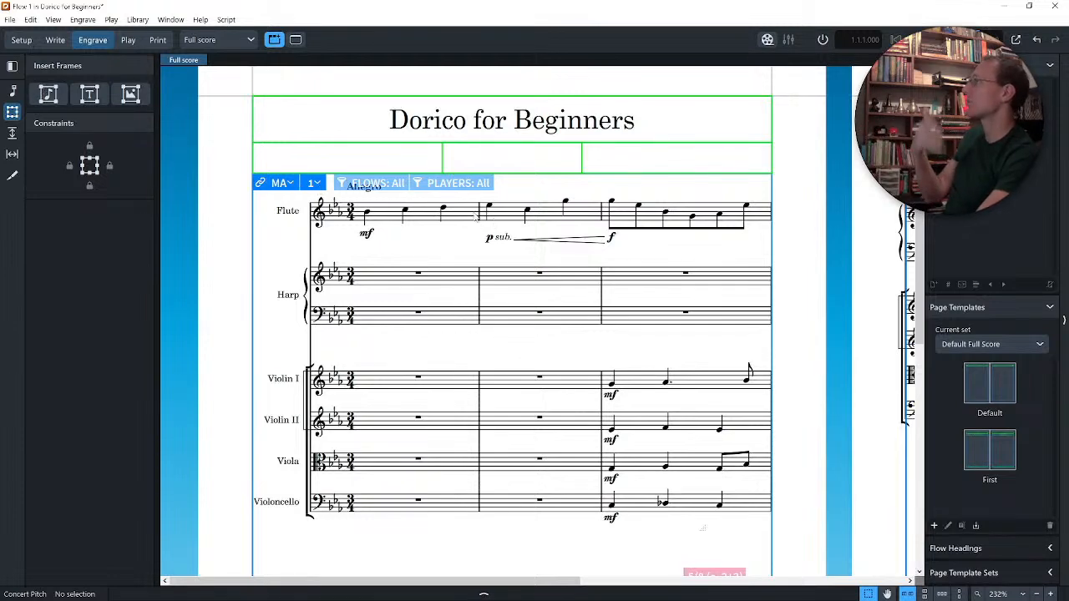
pyautogui.click(87, 99)
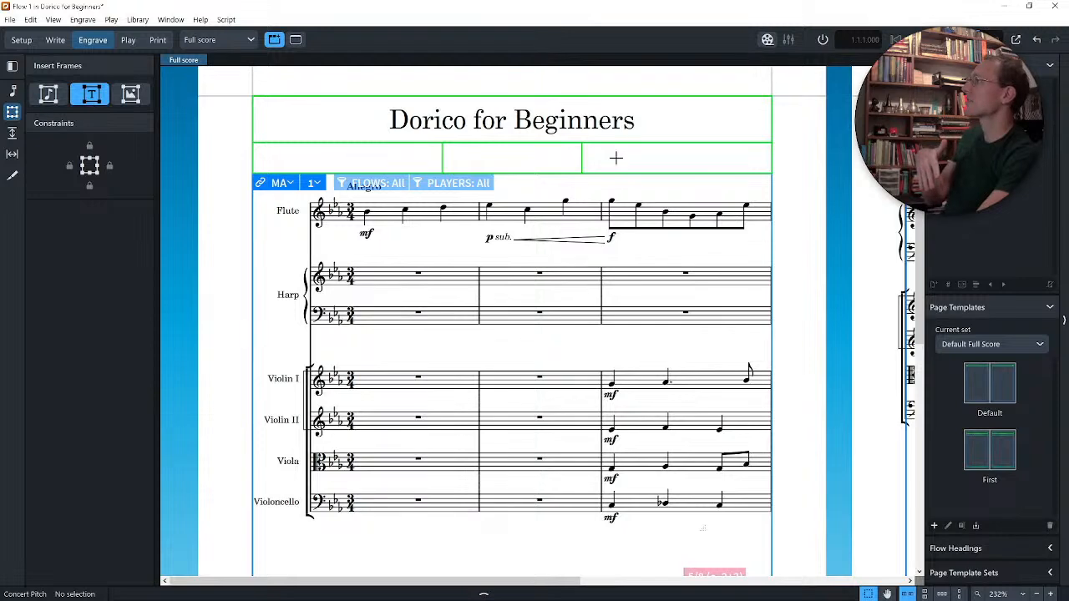
pyautogui.moveTo(618, 150); pyautogui.dragTo(772, 184)
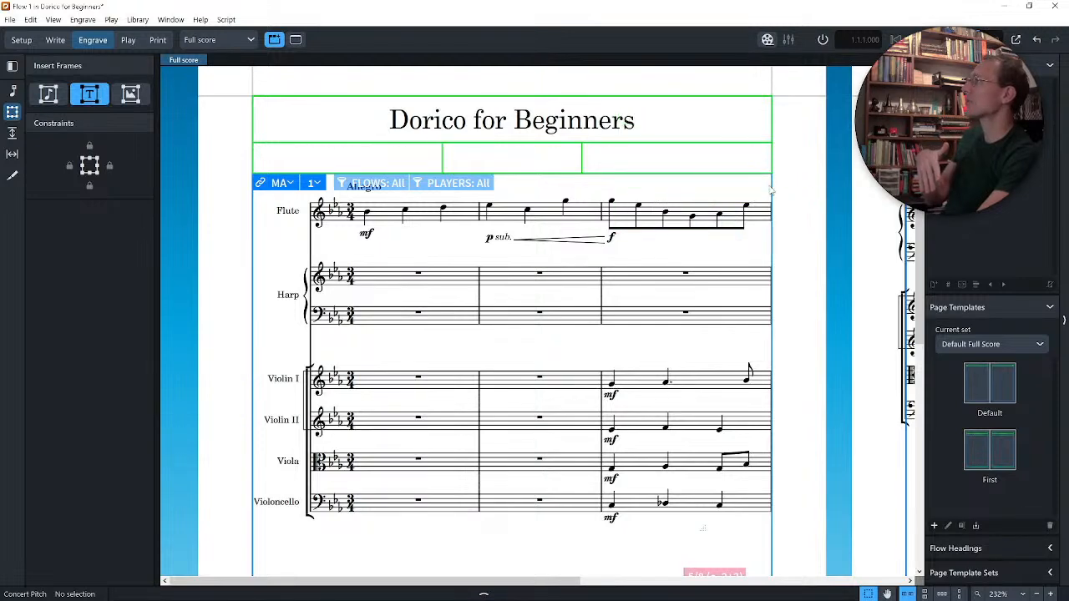
pyautogui.press('Return')
pyautogui.write('composer')
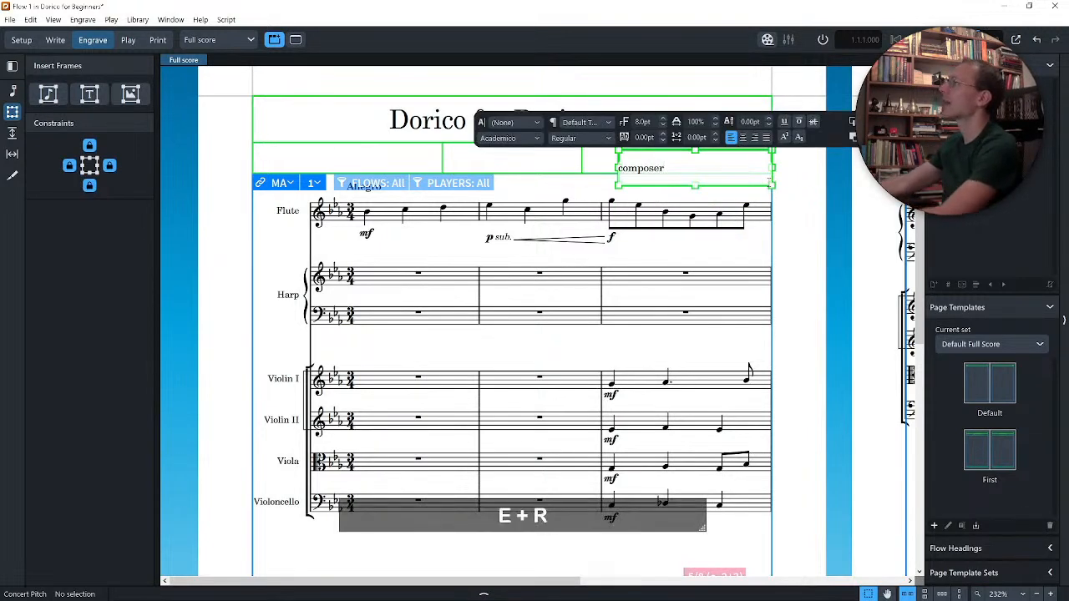
# Step: Finish the text editing and delete the "composer" text frame
pyautogui.press('Escape')
pyautogui.moveTo(750, 185); pyautogui.dragTo(738, 207)
pyautogui.press('Delete')
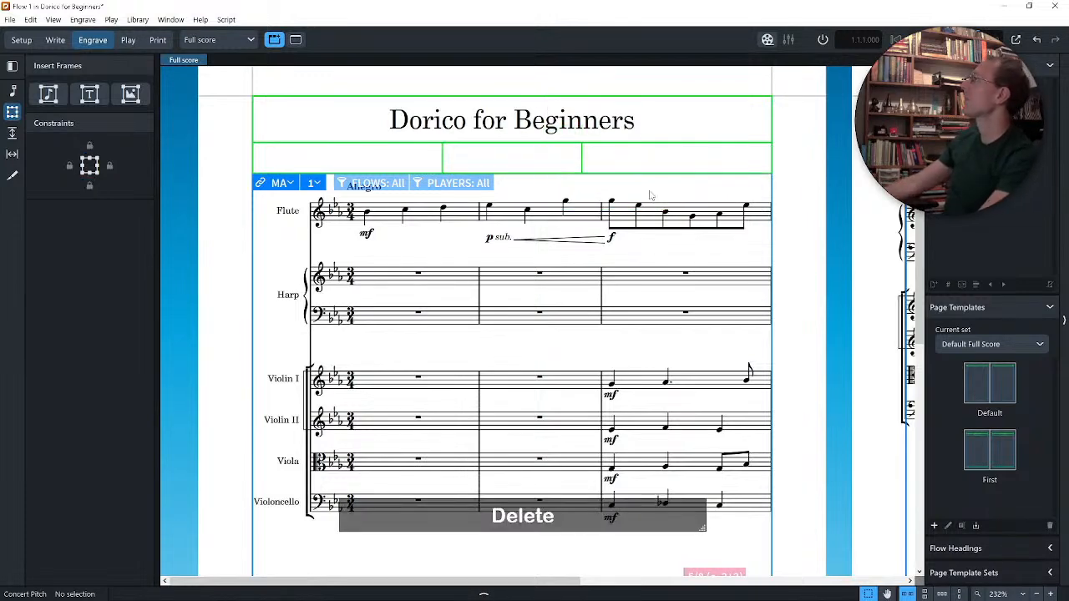
# Step: Choose to insert a graphics frame without placing it, and switch to graphic slices editing
pyautogui.click(131, 95)
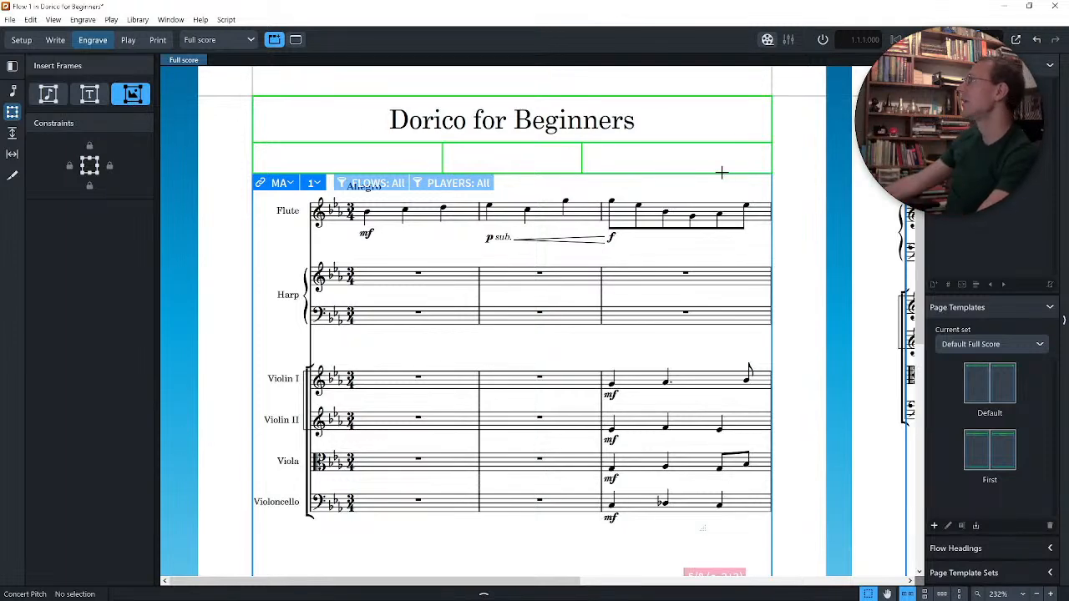
pyautogui.click(14, 176)
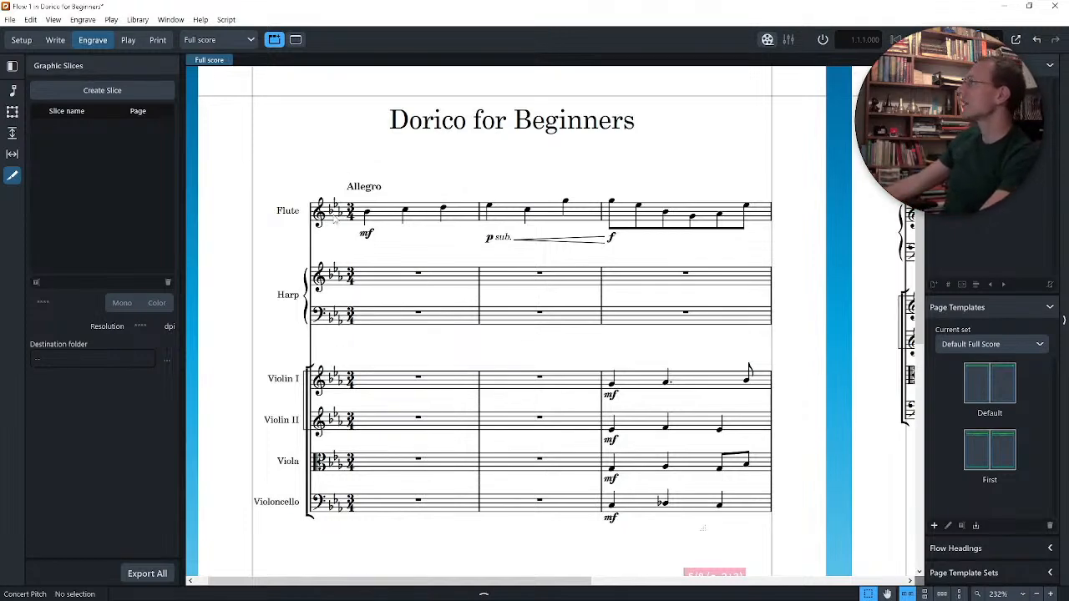
# Step: Create a graphic slice around the flute staff, including the Allegro marking and dynamics, and view the available export formats
pyautogui.click(105, 92)
pyautogui.moveTo(269, 161); pyautogui.dragTo(790, 252)
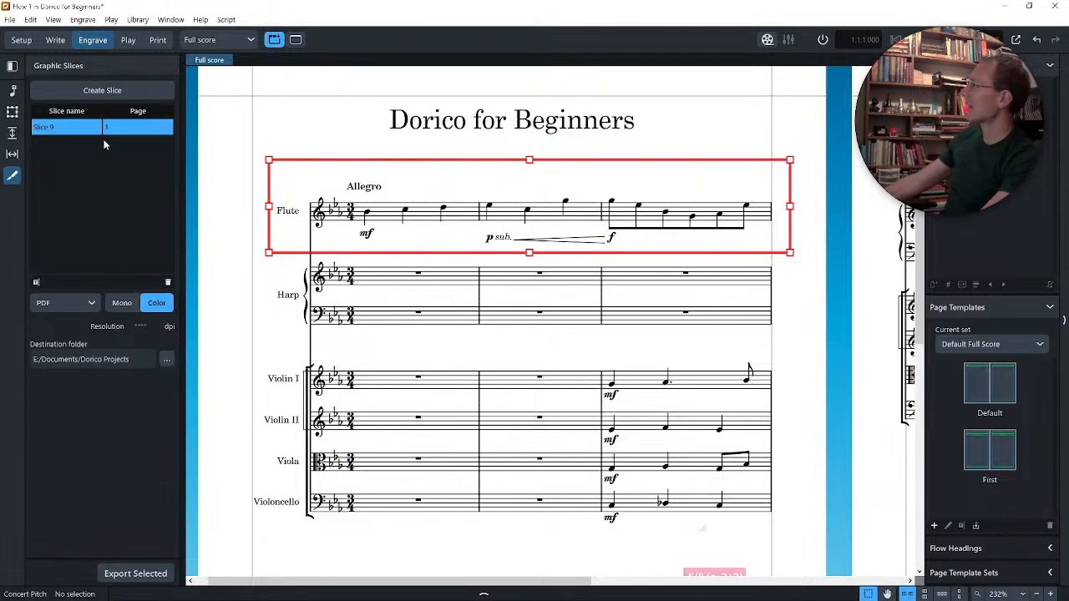
pyautogui.click(66, 303)
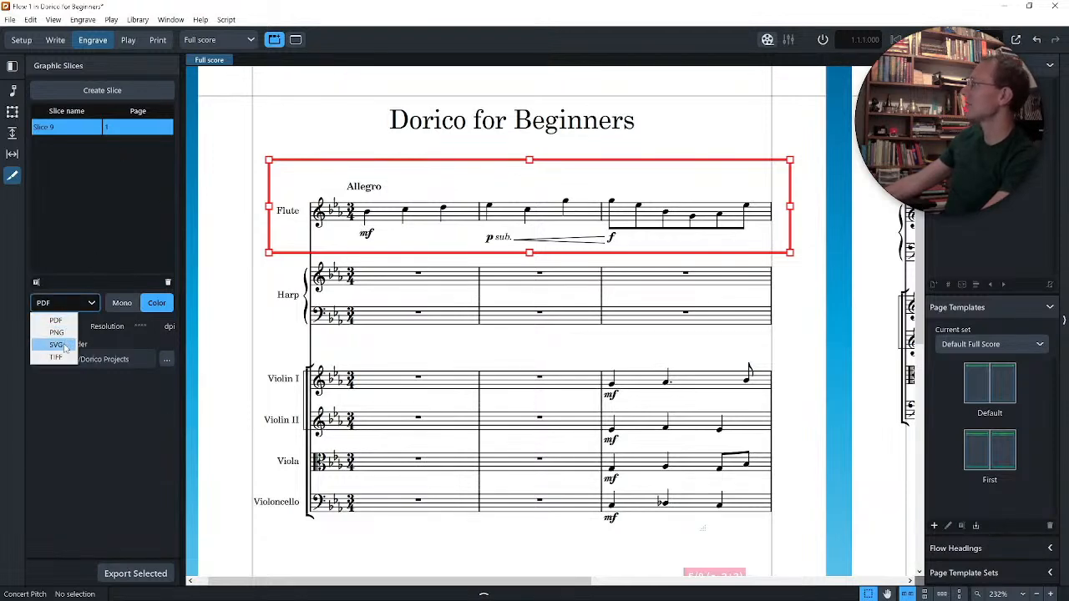
pyautogui.click(94, 398)
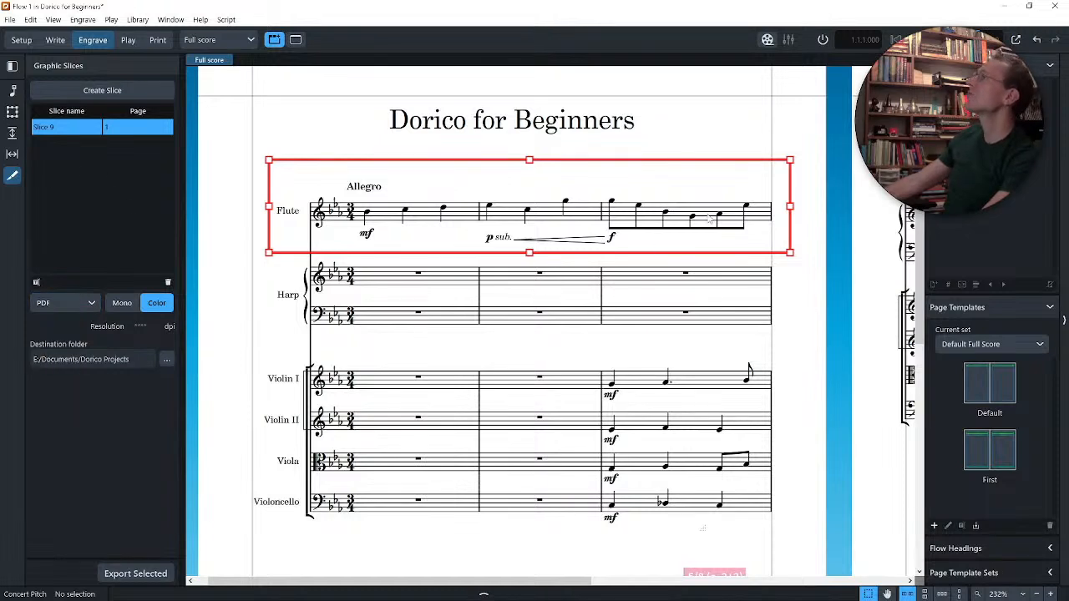
# Step: Switch to staff spacing editing and move the harp's upper staff up to 4.0 mm below the flute staff
pyautogui.click(13, 113)
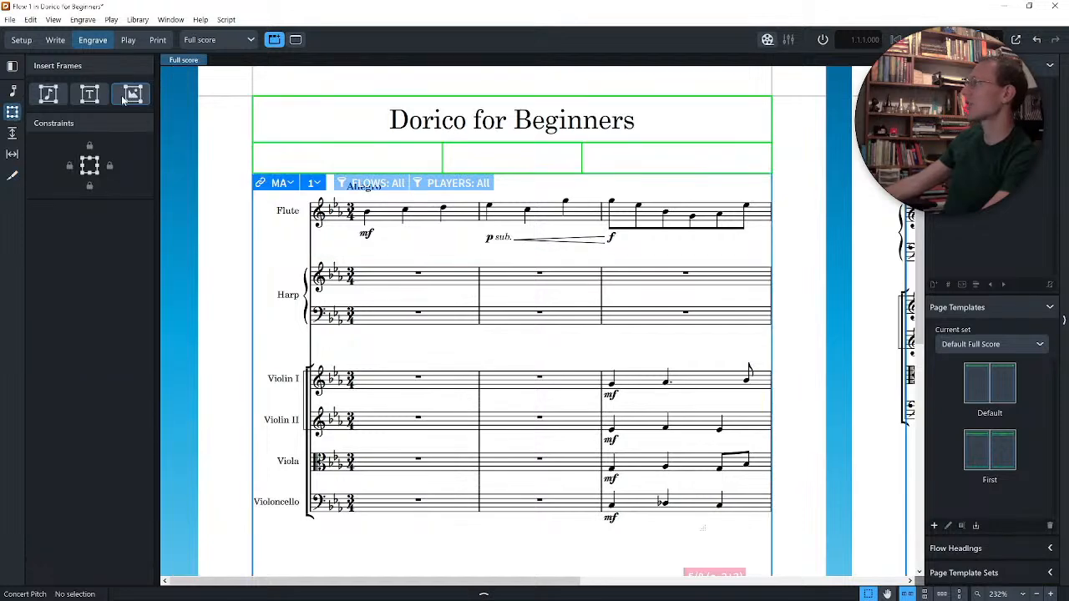
pyautogui.click(13, 175)
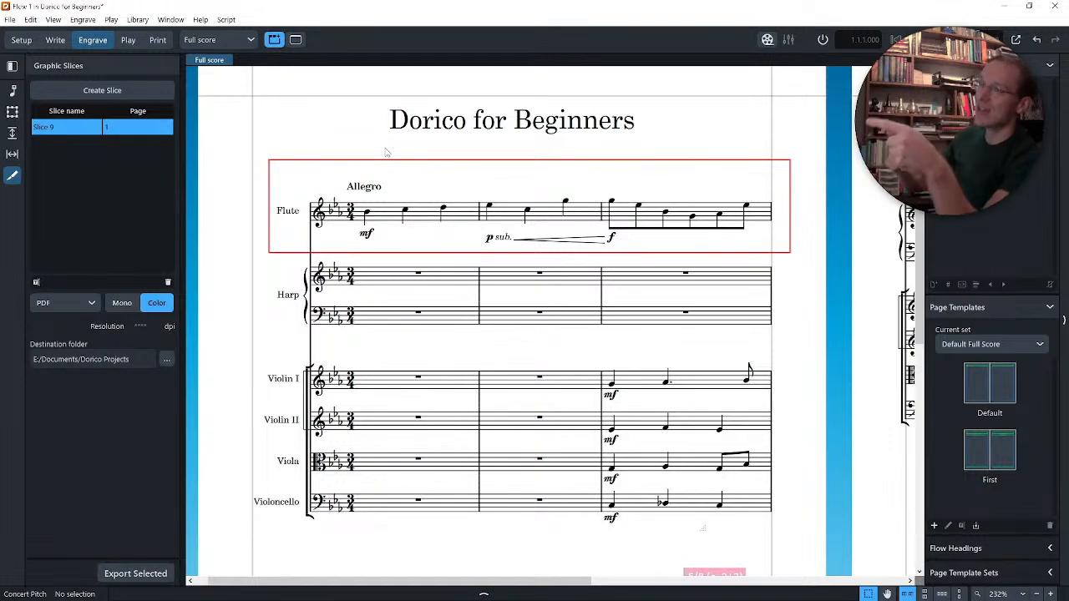
pyautogui.click(13, 135)
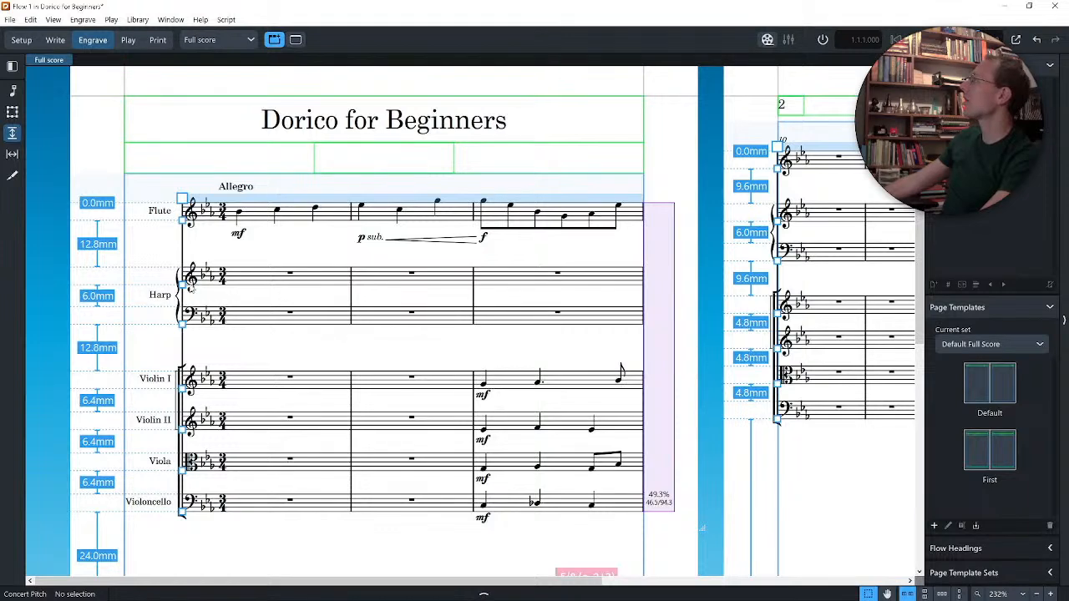
pyautogui.moveTo(183, 276); pyautogui.dragTo(182, 242)
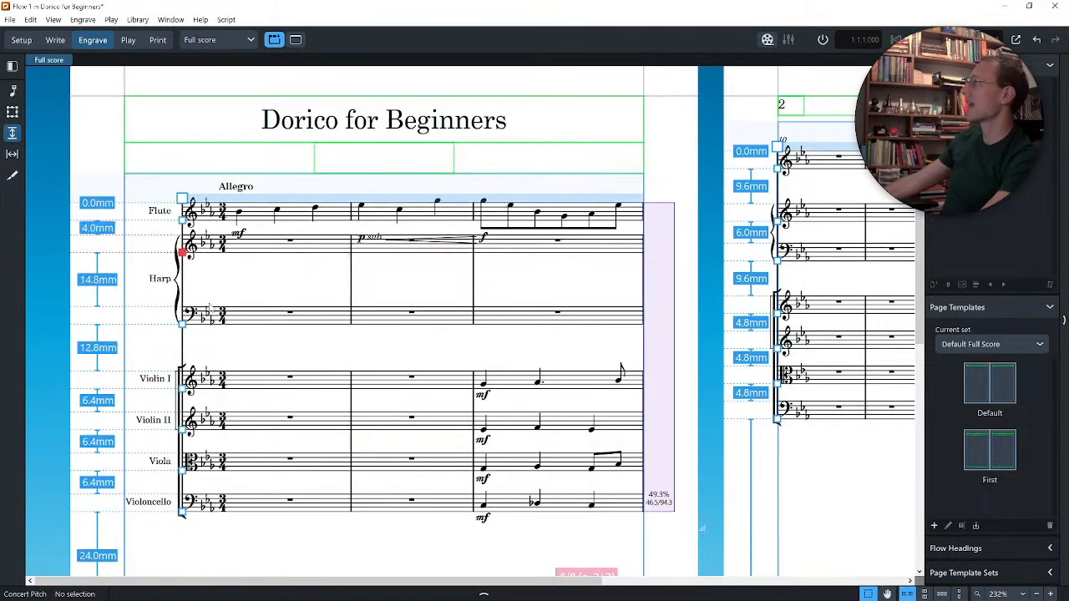
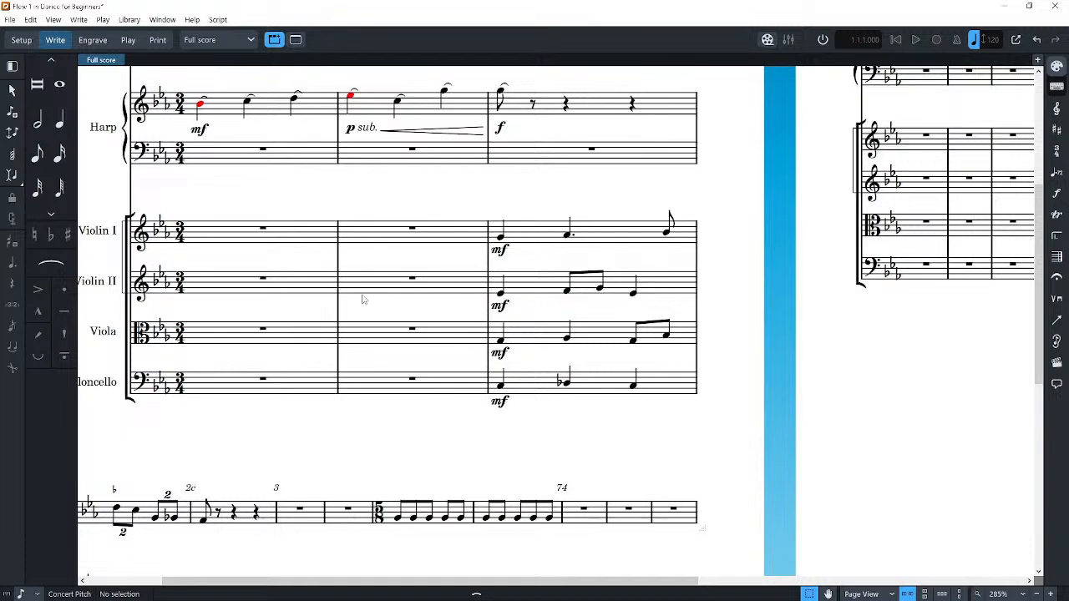
# Step: Run the Hide Signposts command from the jump bar to toggle signposts, and repeat it to toggle them back
pyautogui.scroll(2, 362, 299)
pyautogui.scroll(2, 362, 299)
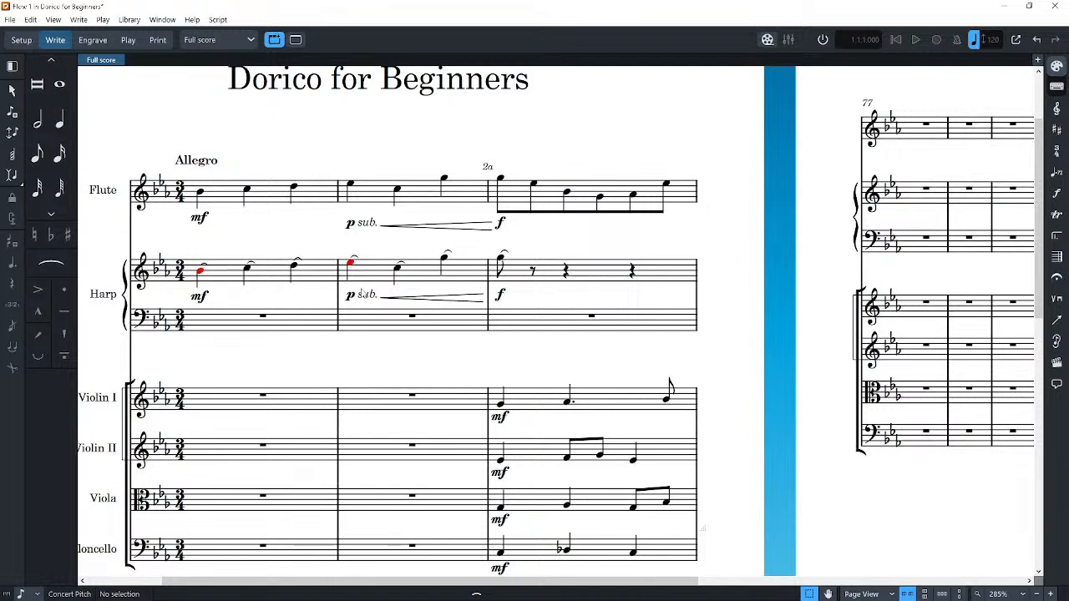
pyautogui.press('j')
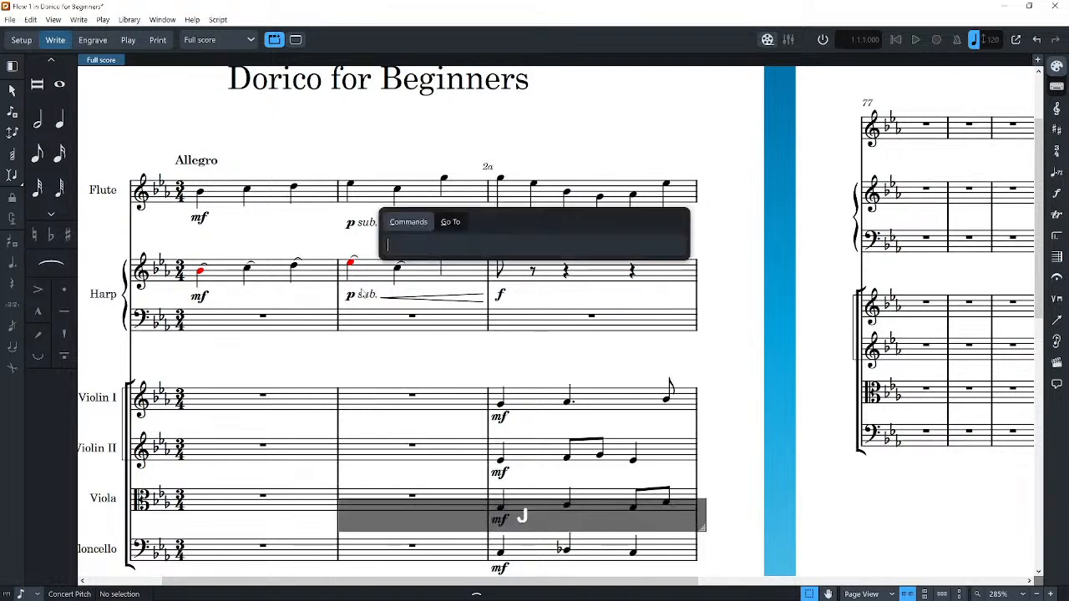
pyautogui.write('hide')
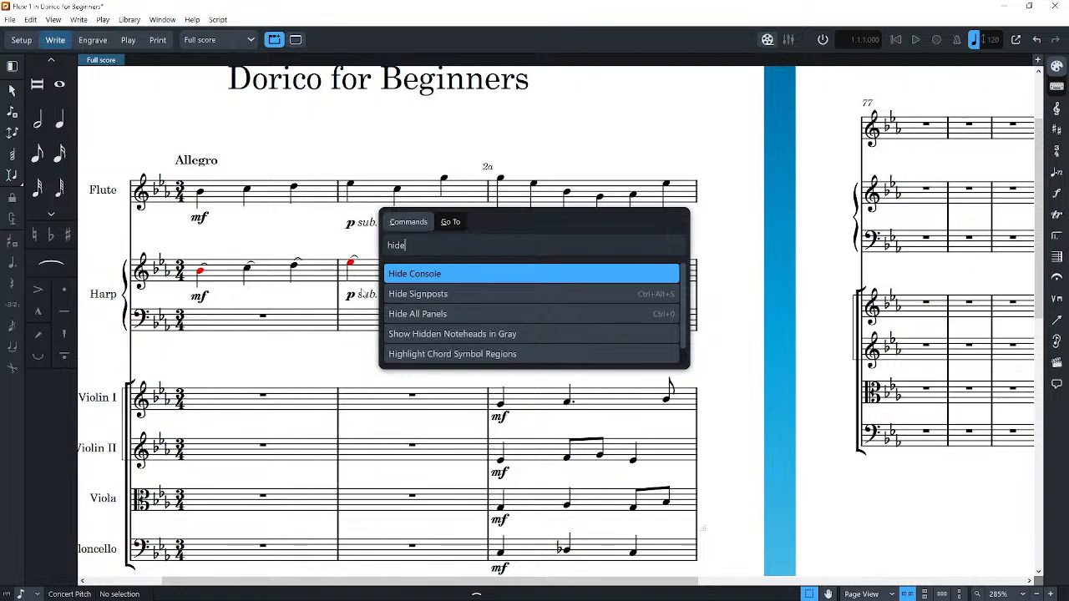
pyautogui.press('Down')
pyautogui.press('Return')
pyautogui.press('j')
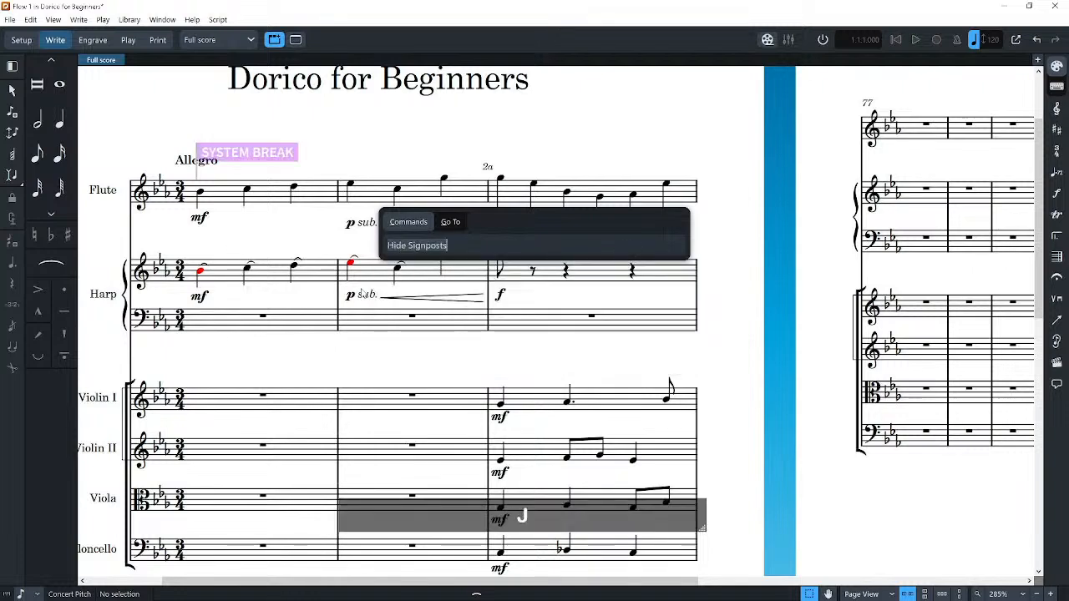
pyautogui.press('Return')
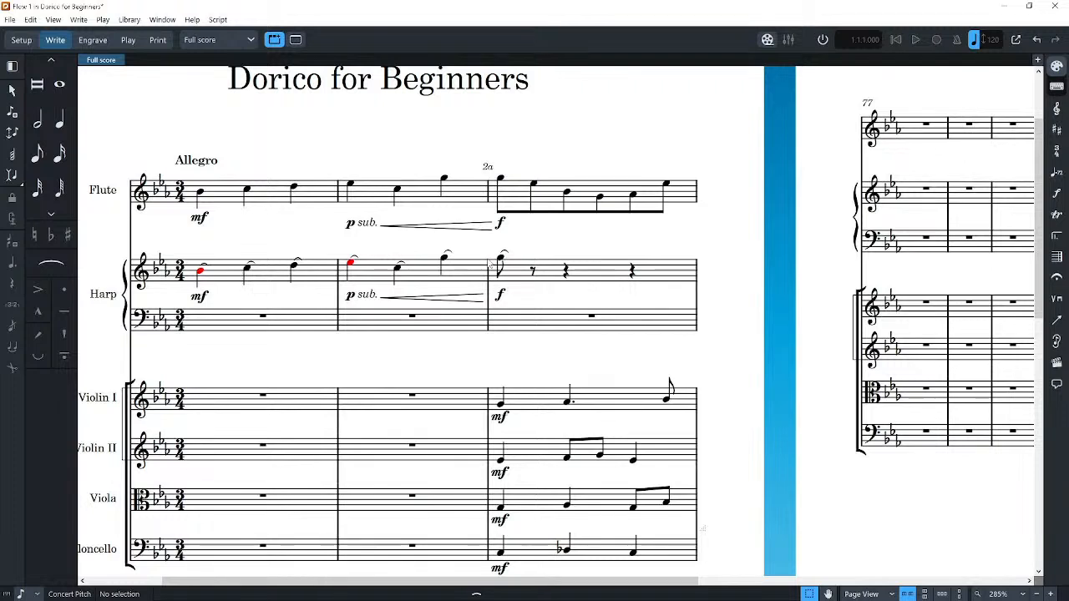
# Step: Examine the properties of the harp notes, particularly the Laissez vibrer tie property of bar 2's first note
pyautogui.moveTo(527, 241); pyautogui.dragTo(218, 304)
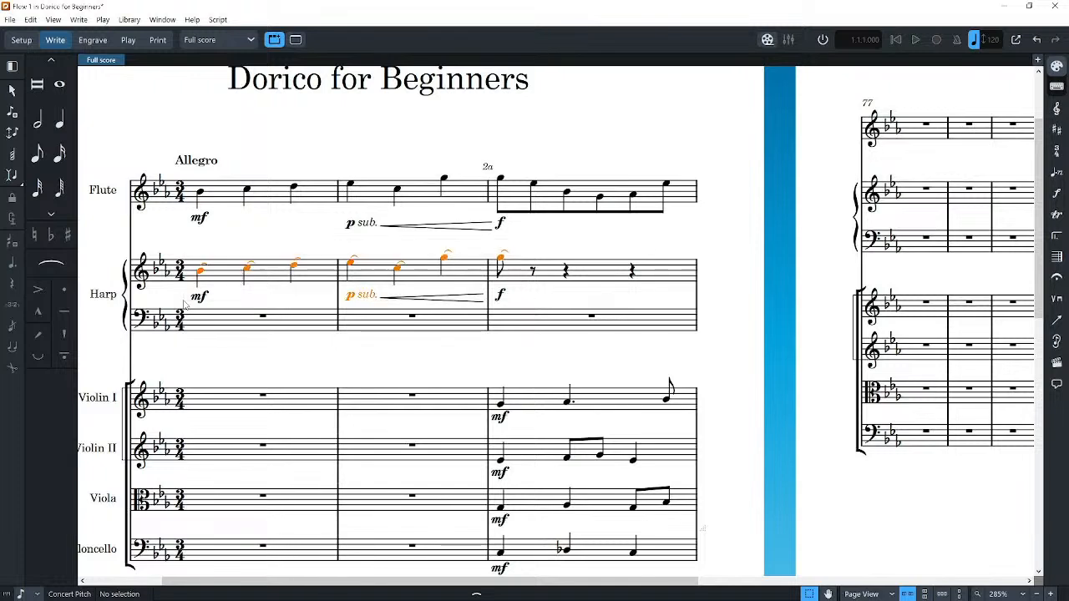
pyautogui.hotkey('ctrl', '8')
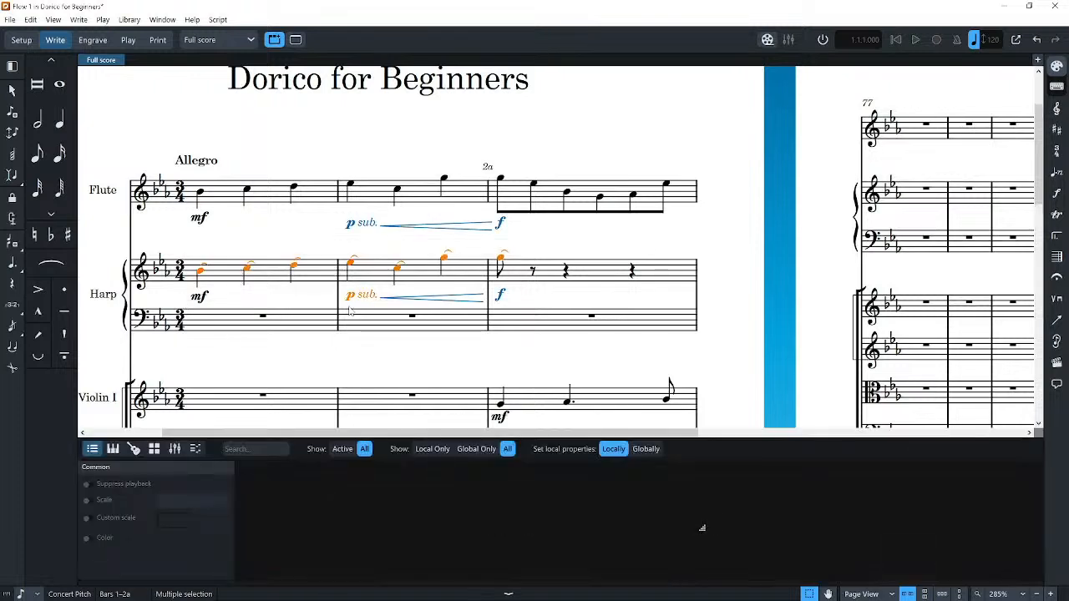
pyautogui.click(351, 261)
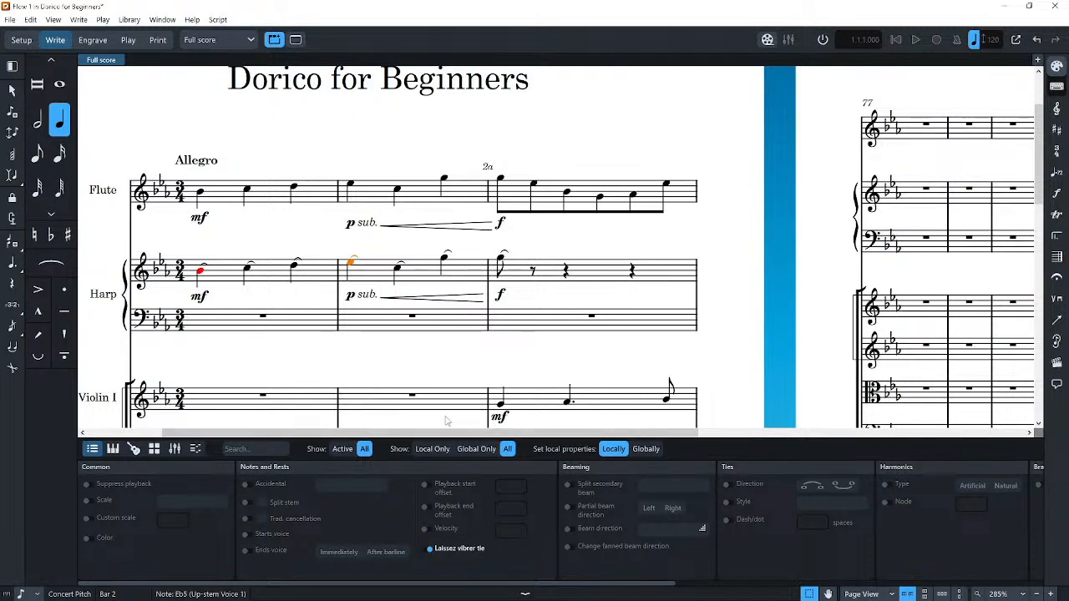
pyautogui.hotkey('ctrl', '8')
# Step: Remove the laissez vibrer ties from all the harp notes with a jump bar command, and repeat it to restore them
pyautogui.moveTo(544, 243); pyautogui.dragTo(190, 299)
pyautogui.write('jlais')
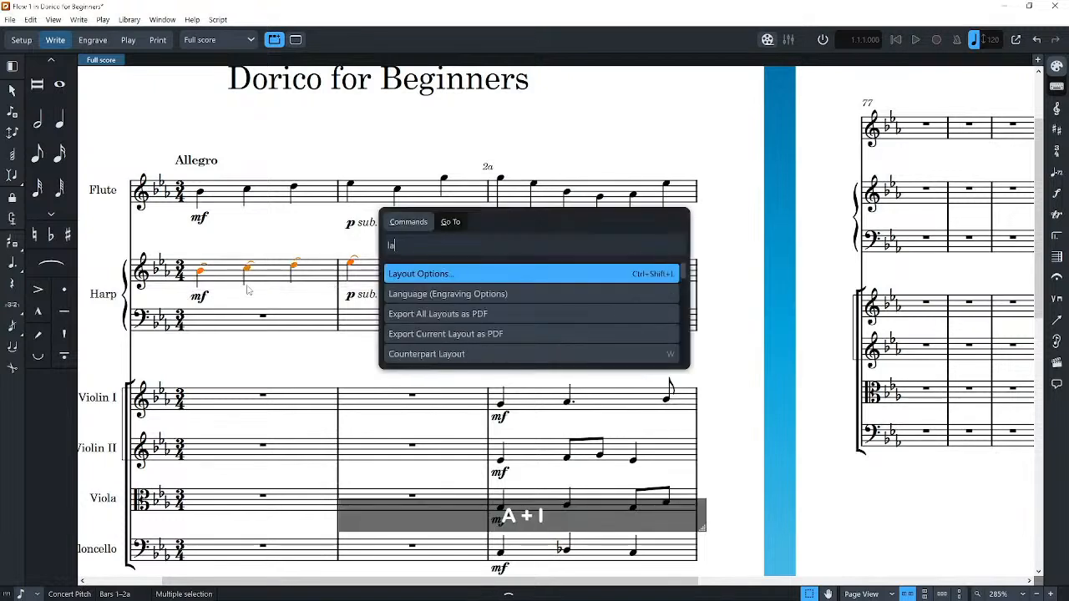
pyautogui.press('Return')
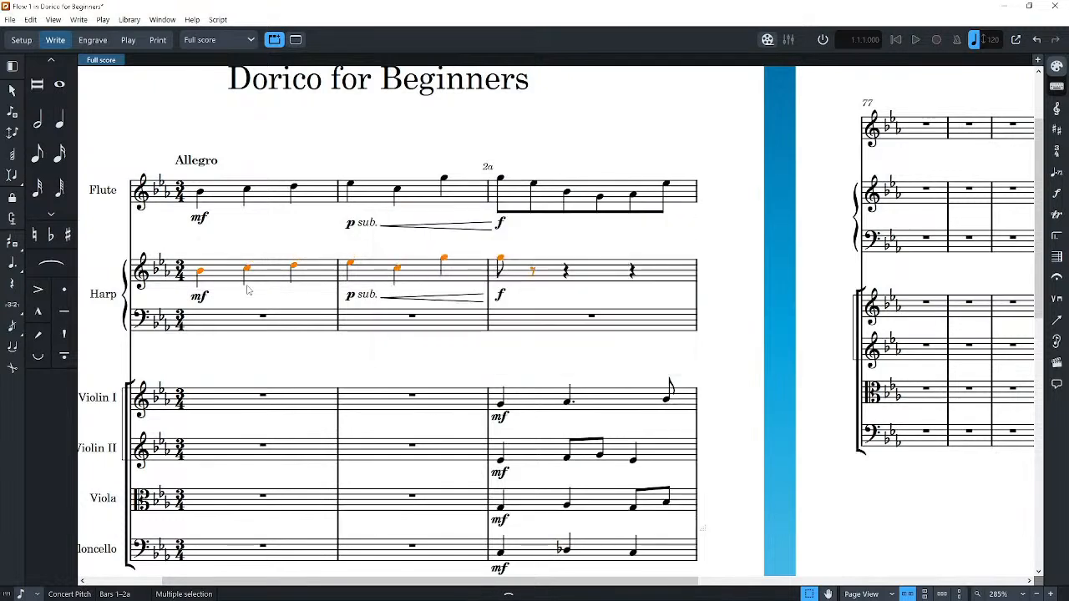
pyautogui.press('j')
pyautogui.press('Return')
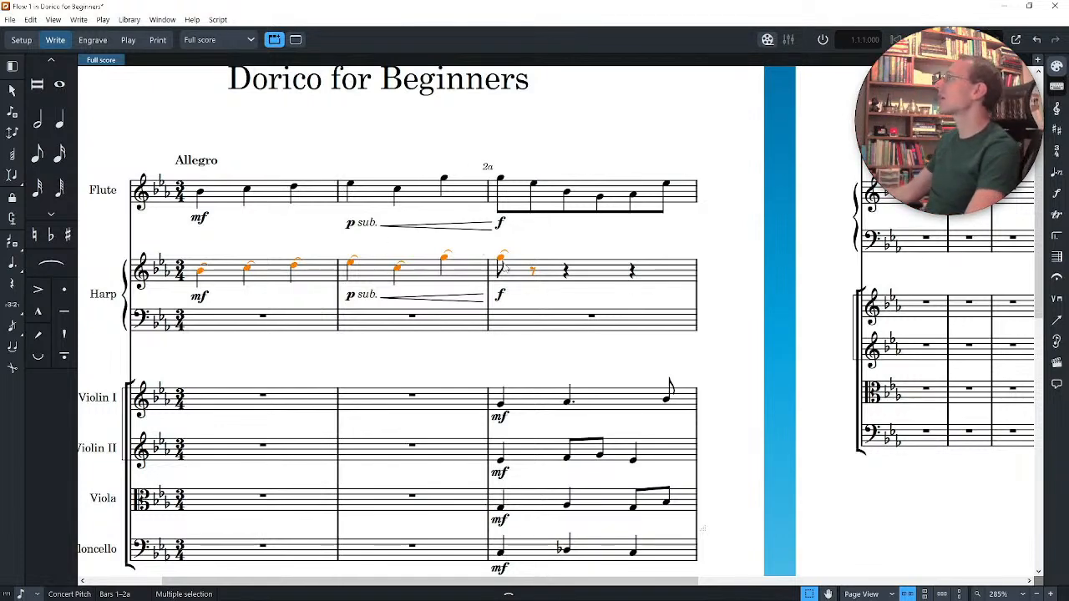
# Step: Examine the Primary, Subordinate and Continue Primary types for a bar number change at bar 2a, and close the dialog and clear the selection
pyautogui.click(489, 168)
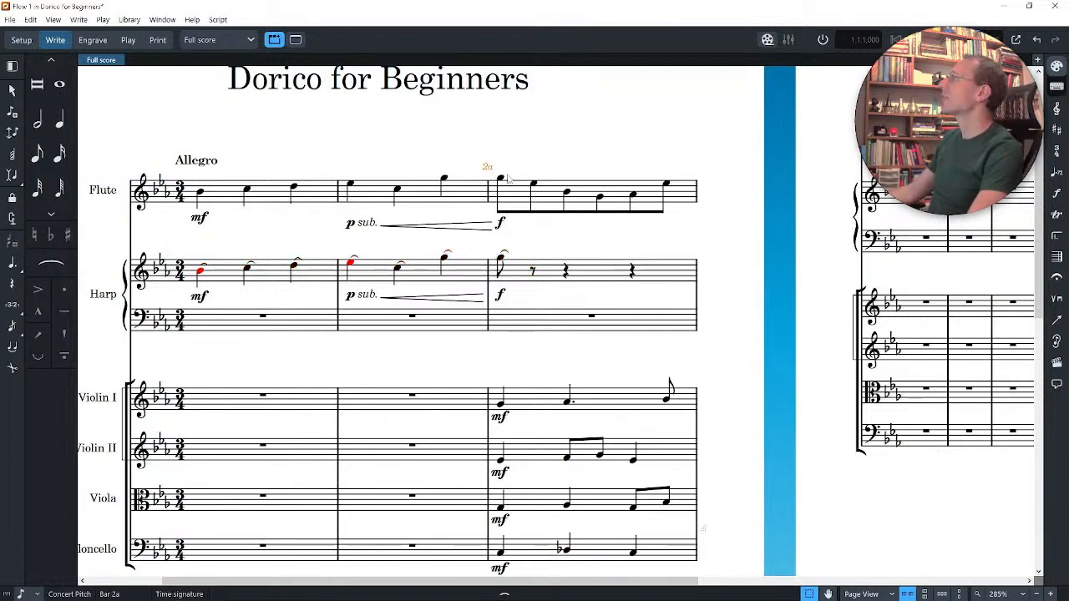
pyautogui.rightClick(500, 178)
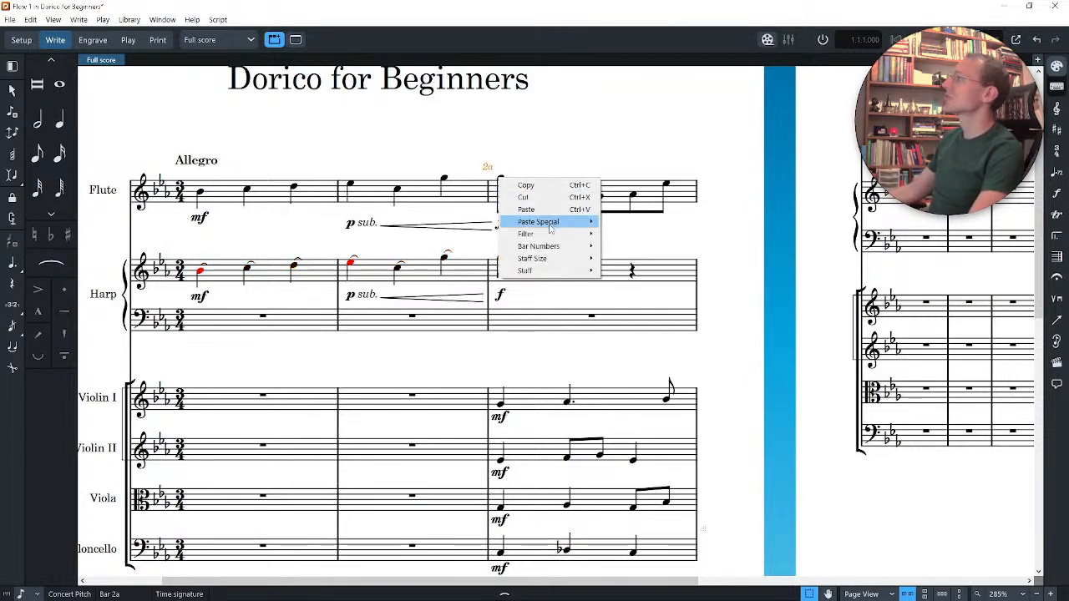
pyautogui.moveTo(548, 249)
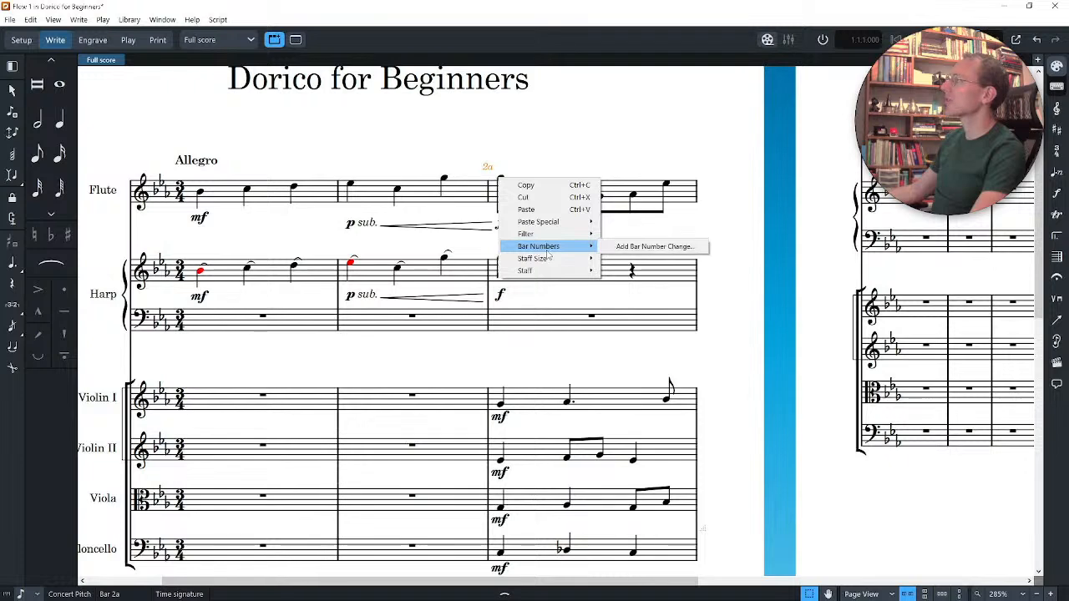
pyautogui.click(637, 255)
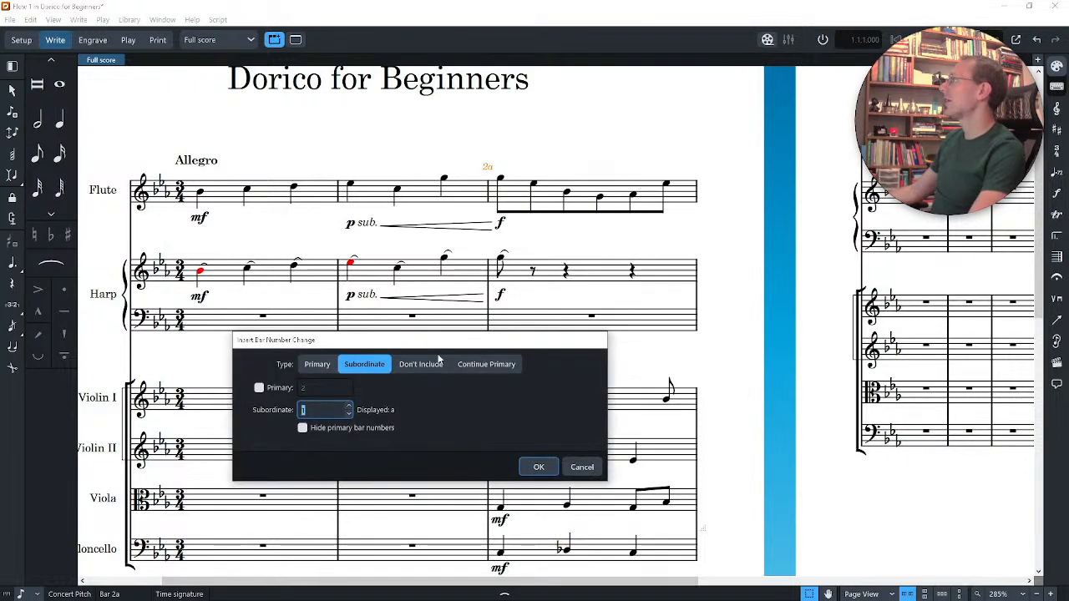
pyautogui.moveTo(423, 336); pyautogui.dragTo(501, 287)
pyautogui.click(394, 310)
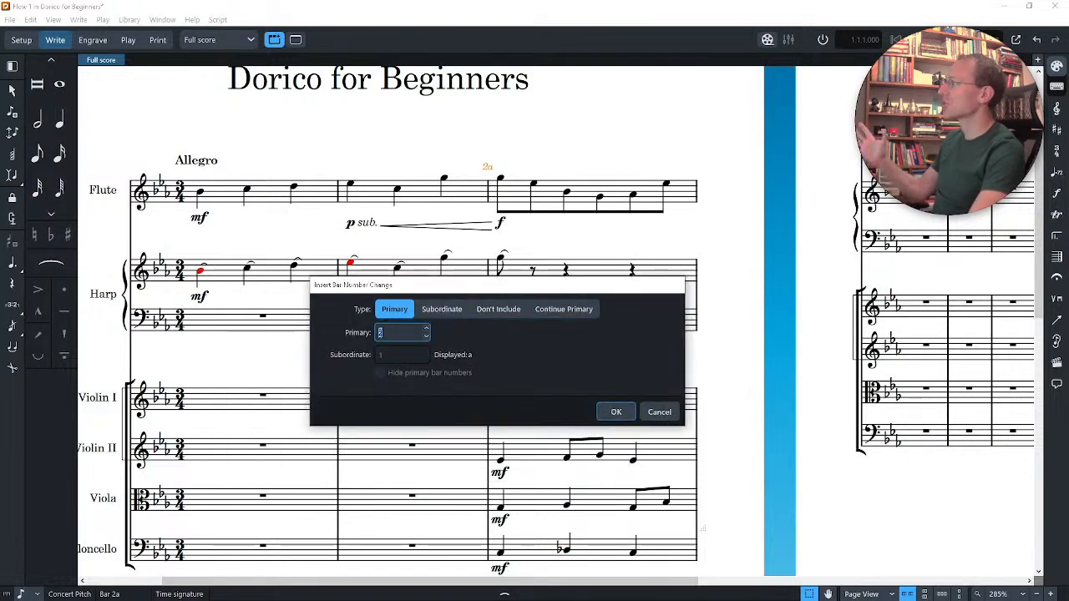
pyautogui.click(442, 309)
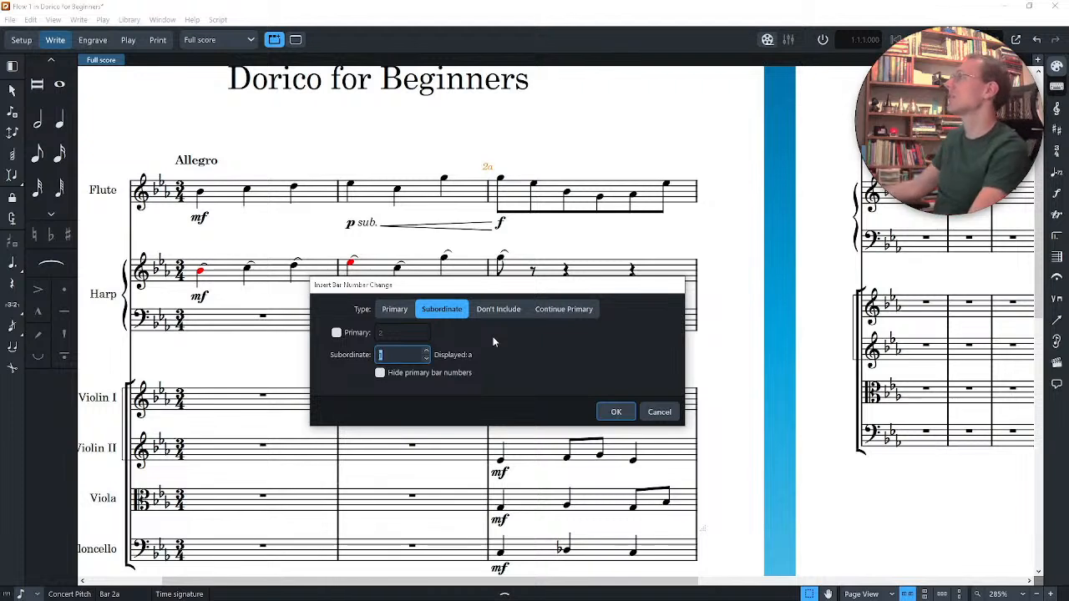
pyautogui.click(491, 313)
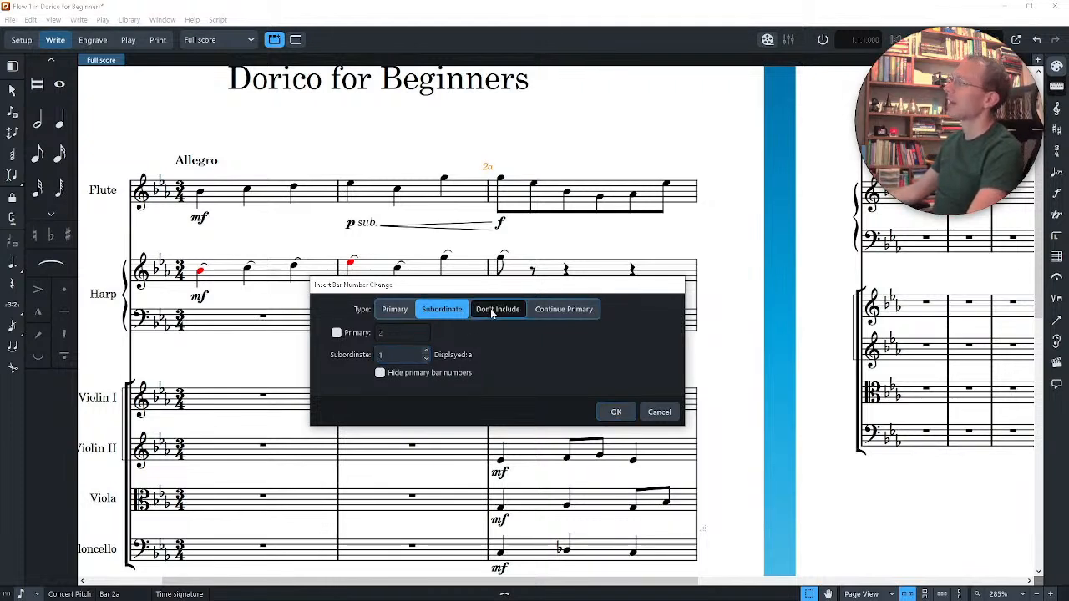
pyautogui.click(554, 311)
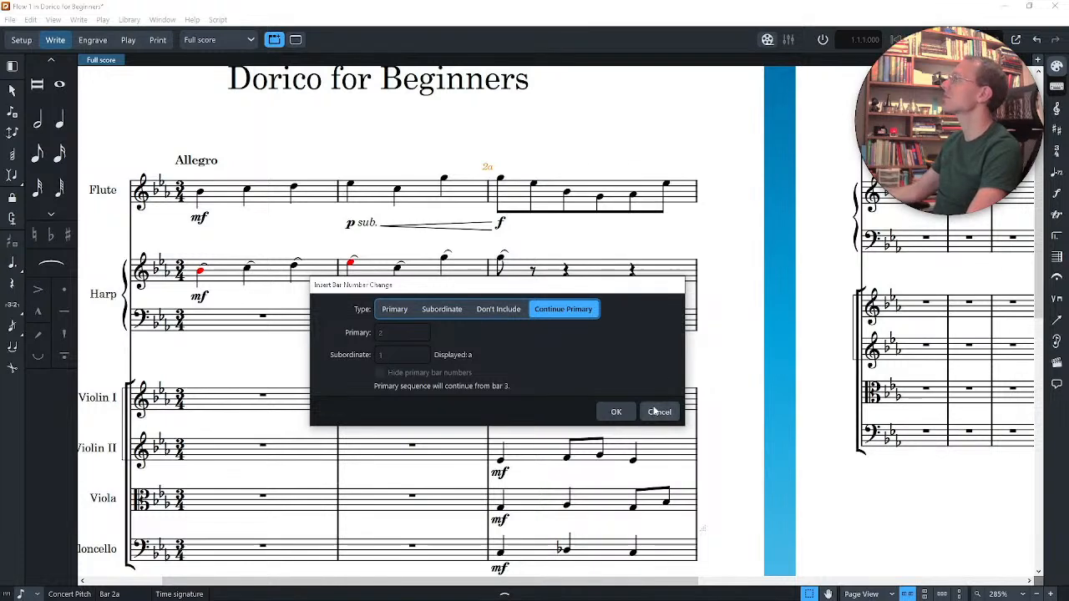
pyautogui.click(616, 412)
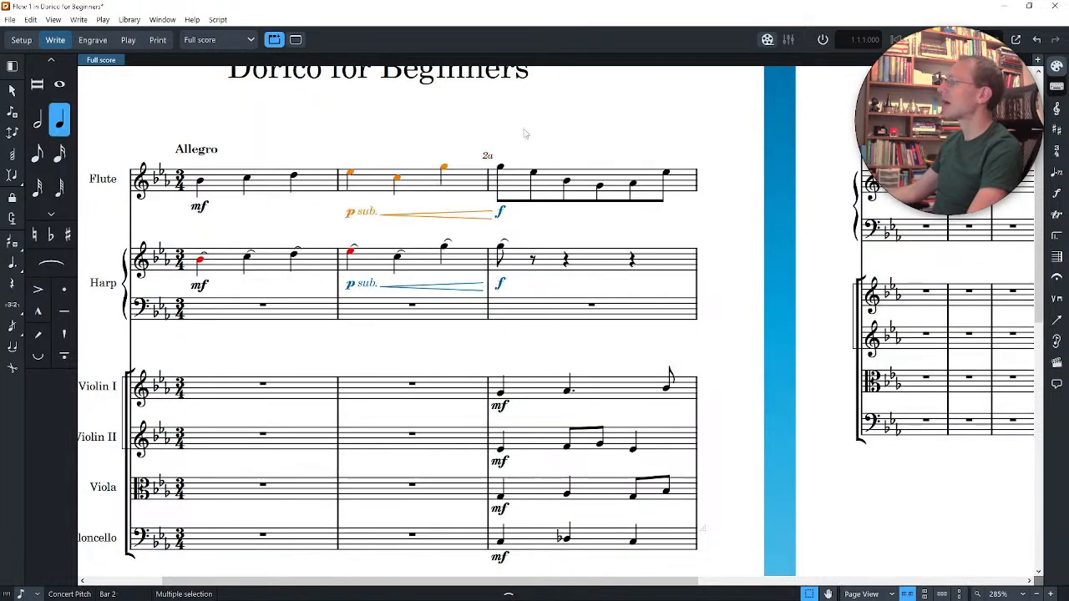
pyautogui.click(526, 140)
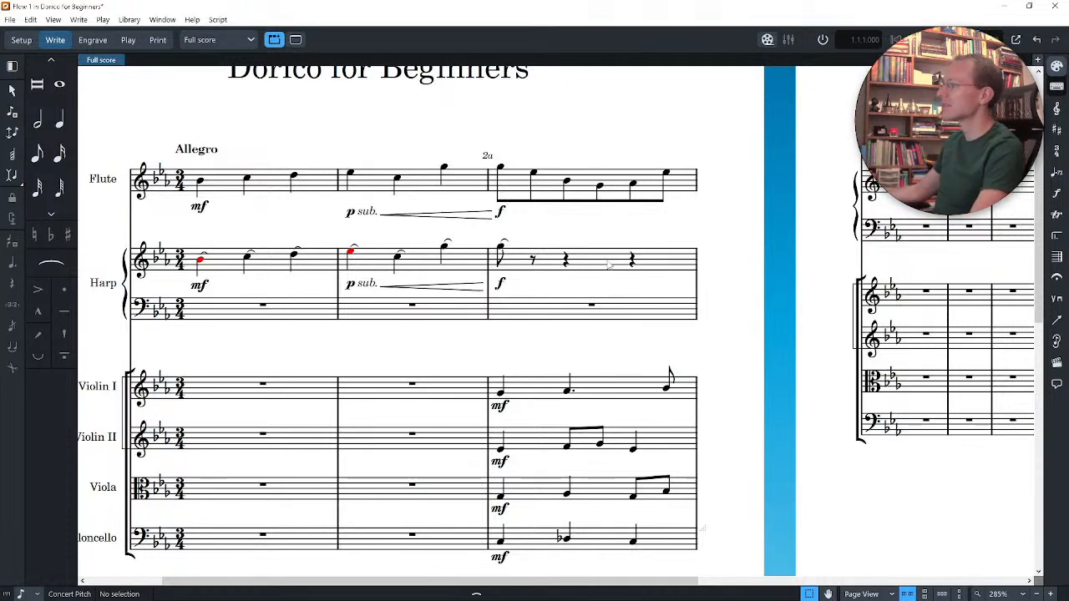
# Step: Add a fermata at the third note of Violin II in bar 2a through the holds popover, entering "fer", and clear the selection
pyautogui.scroll(-5, 608, 265)
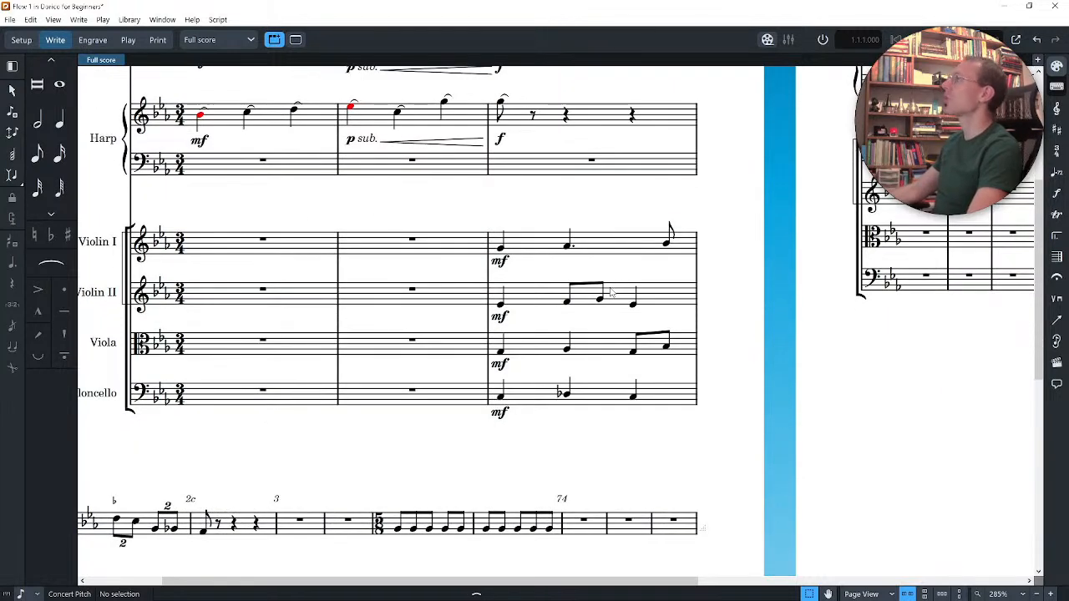
pyautogui.scroll(4, 610, 291)
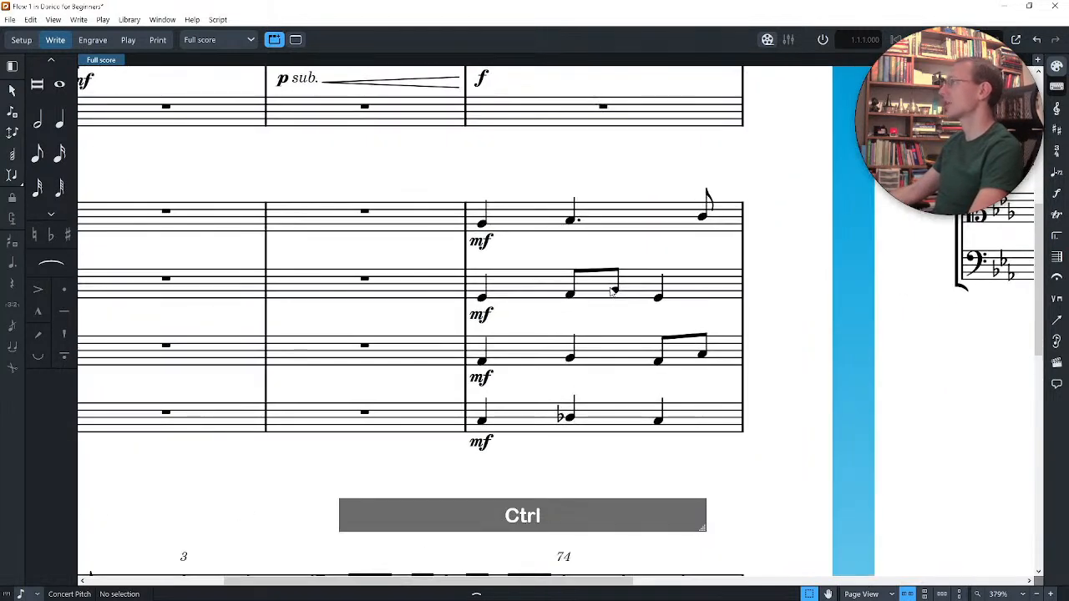
pyautogui.scroll(-1, 611, 291)
pyautogui.hscroll(3, 610, 293)
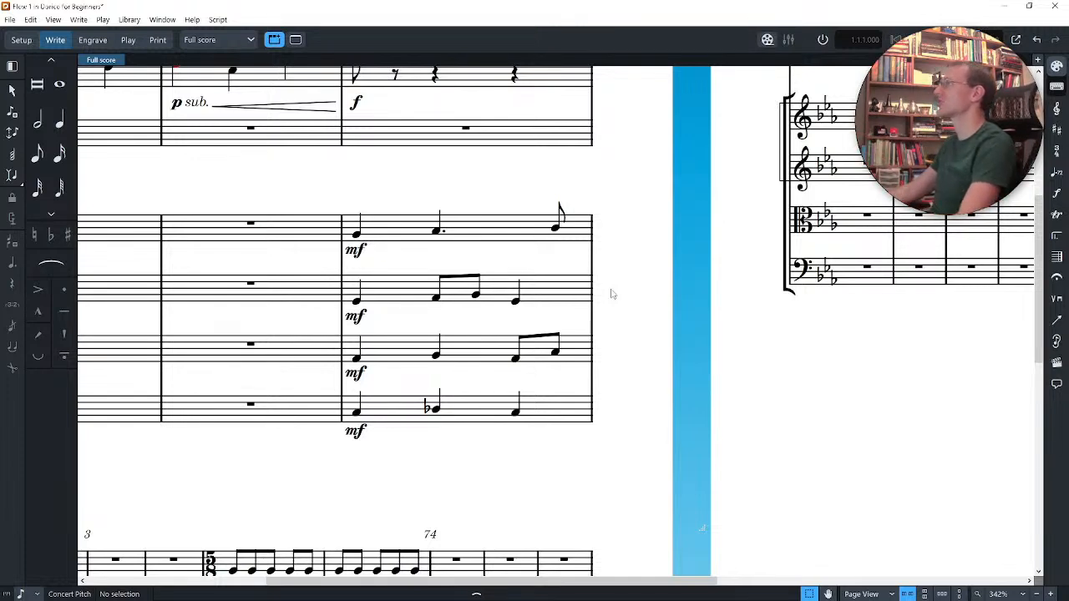
pyautogui.click(475, 299)
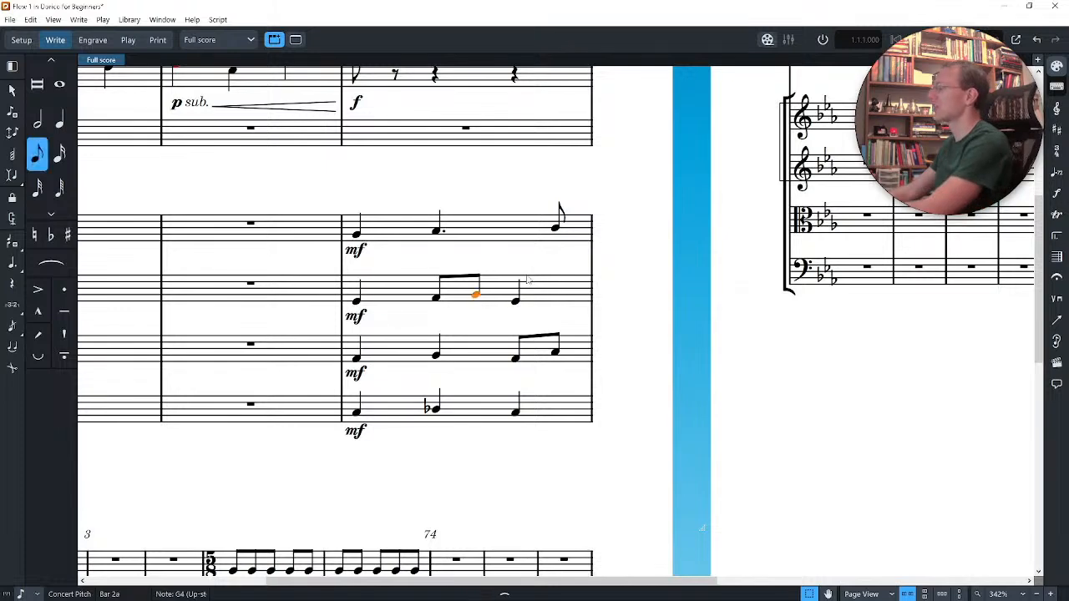
pyautogui.hotkey('shift', 'h')
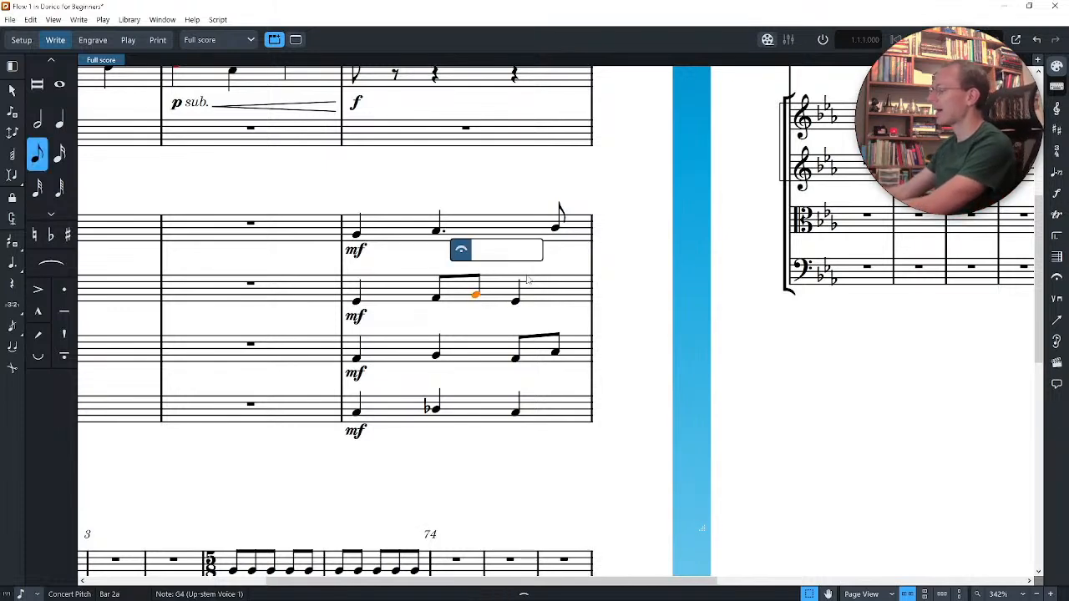
pyautogui.write('fer')
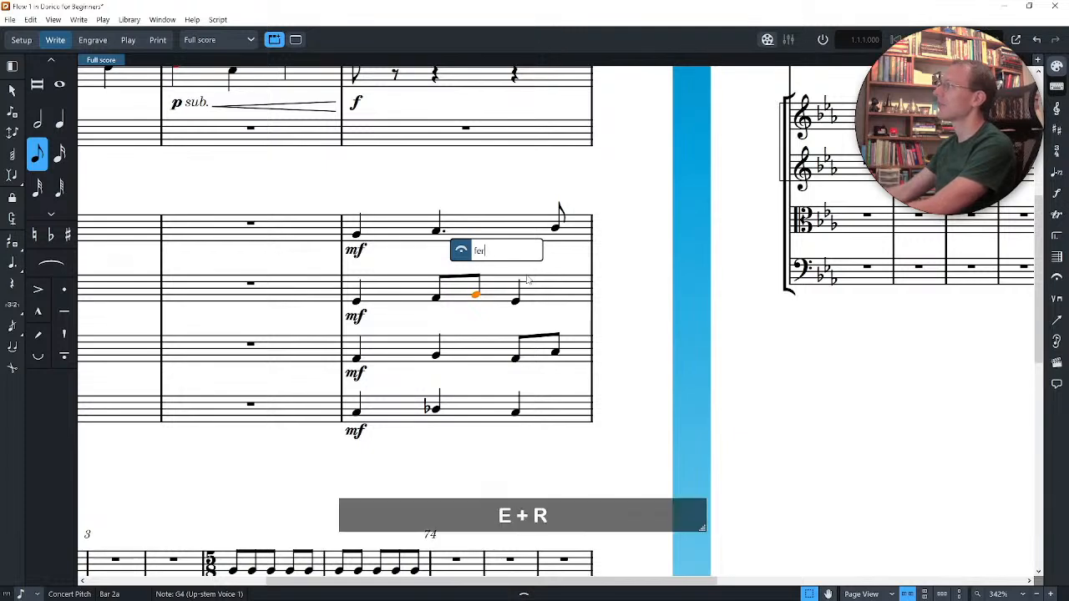
pyautogui.press('Return')
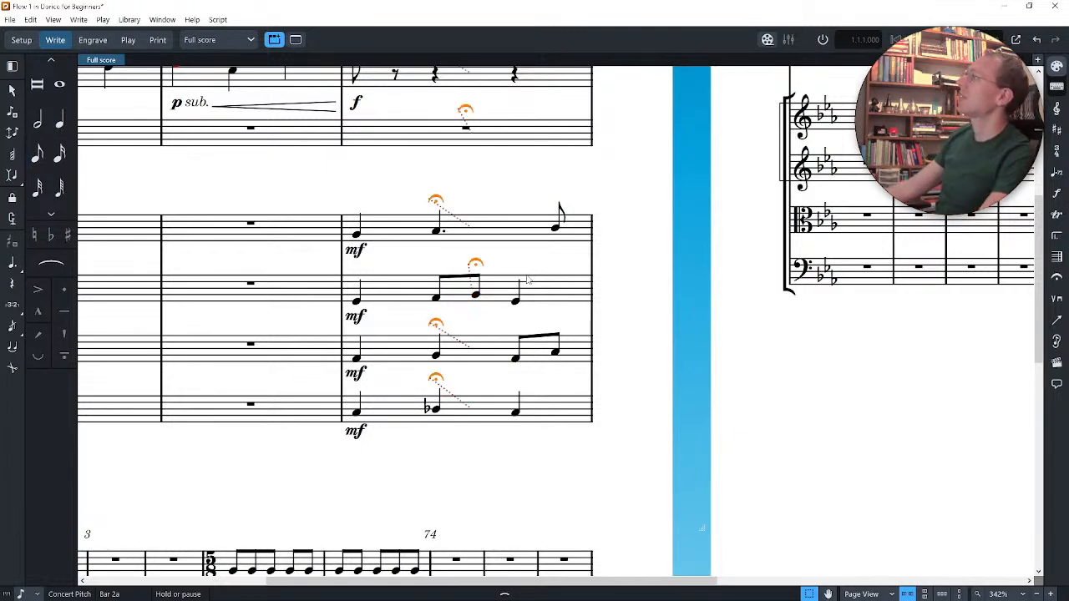
pyautogui.click(653, 268)
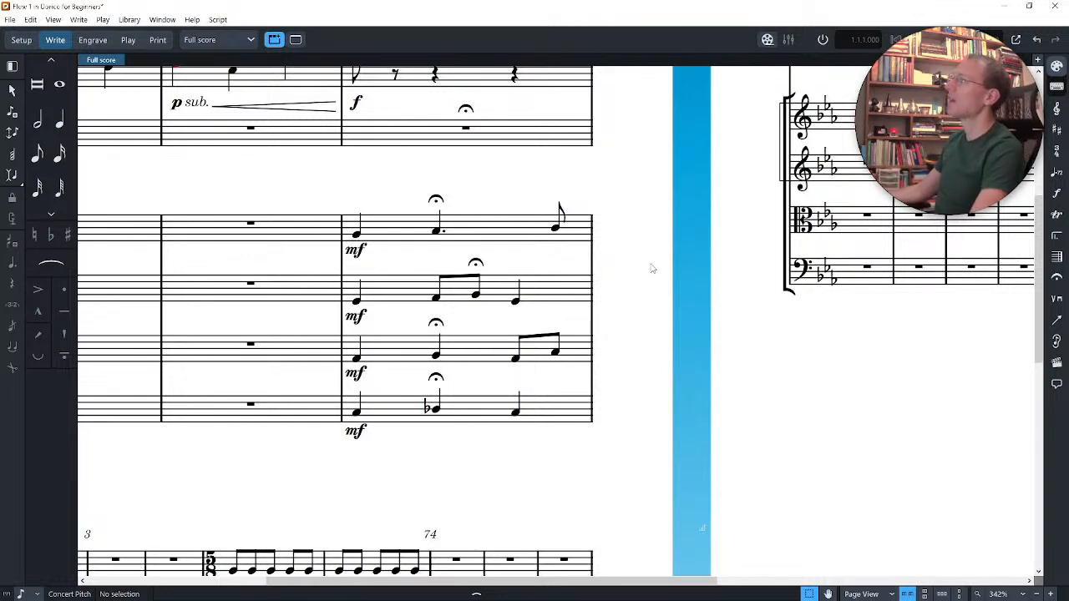
# Step: Examine how the fermatas in bar 2a attach to notes and rests across the strings, harp and flute, and clear the selection
pyautogui.click(477, 264)
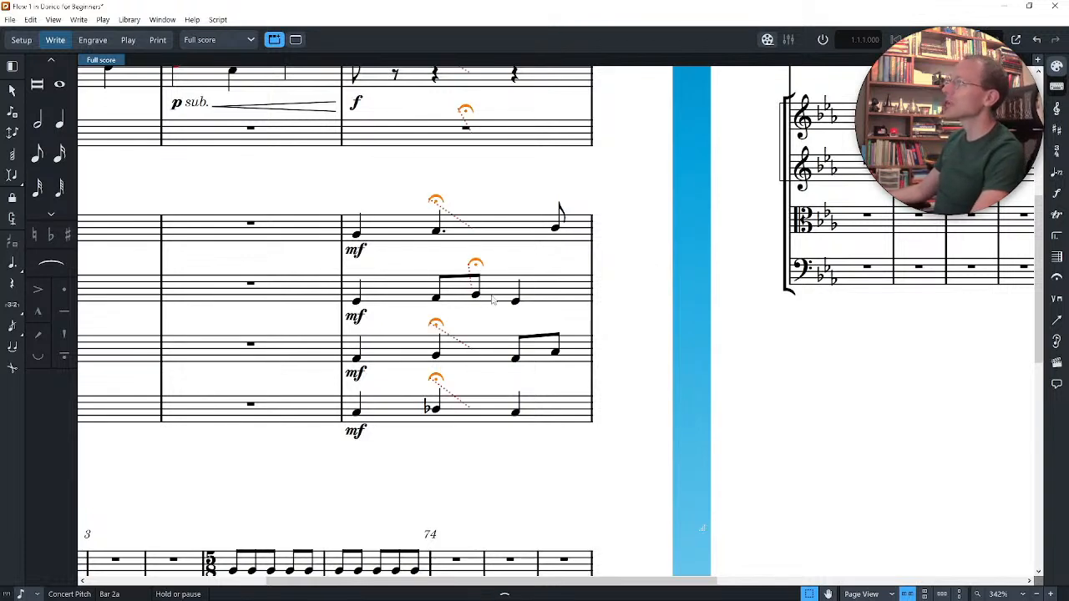
pyautogui.click(490, 250)
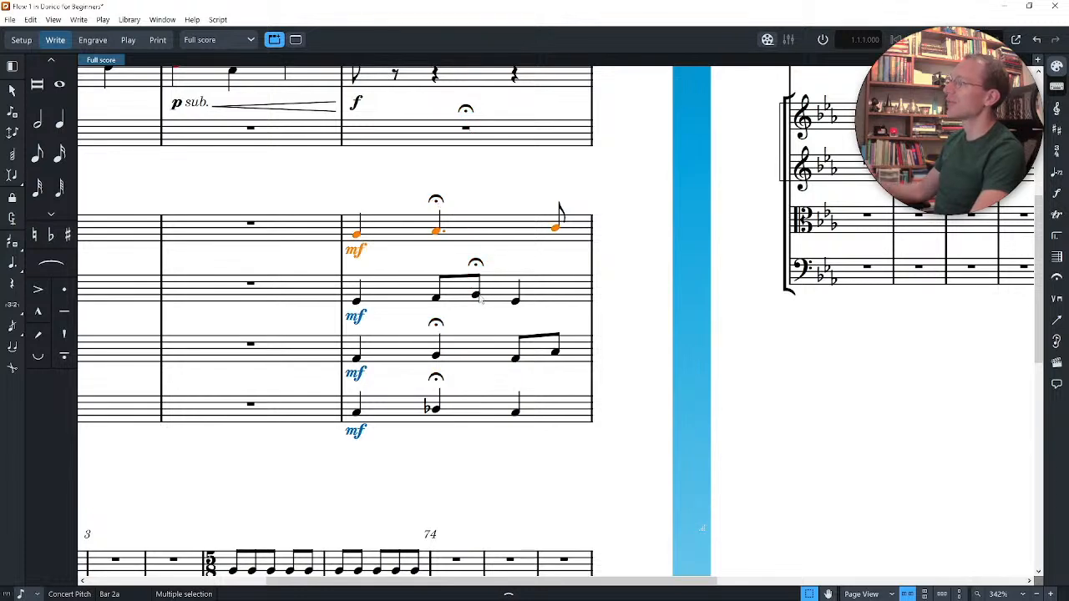
pyautogui.click(476, 295)
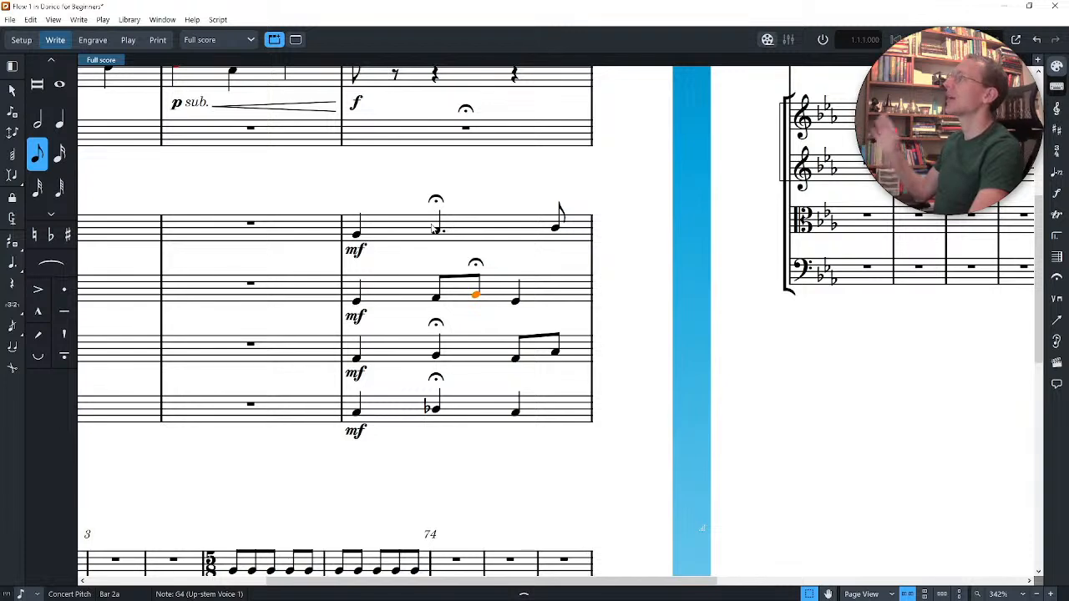
pyautogui.click(435, 380)
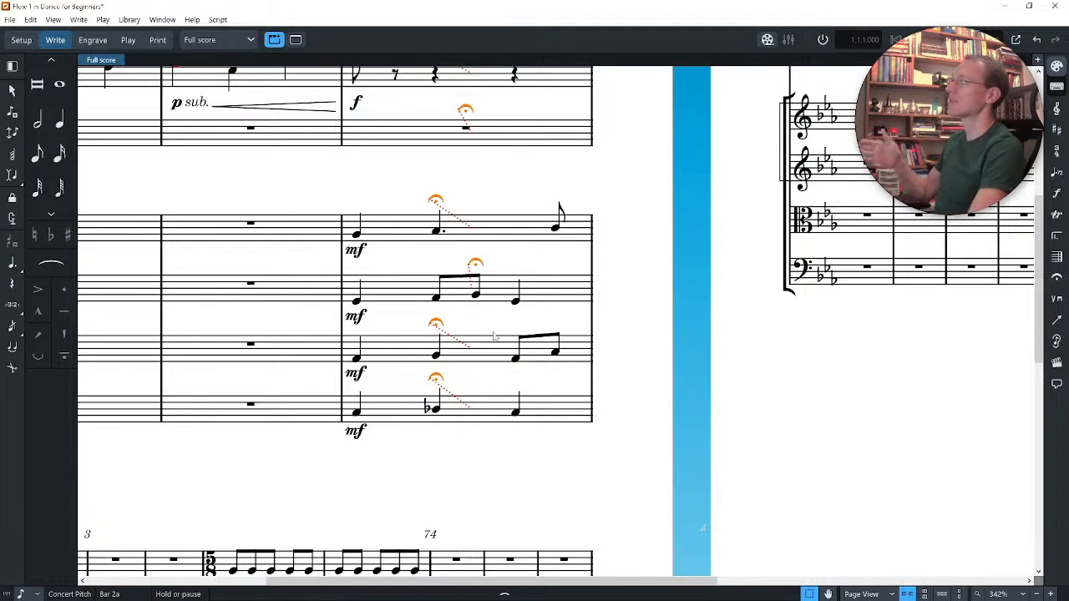
pyautogui.scroll(3, 522, 239)
pyautogui.scroll(2, 521, 241)
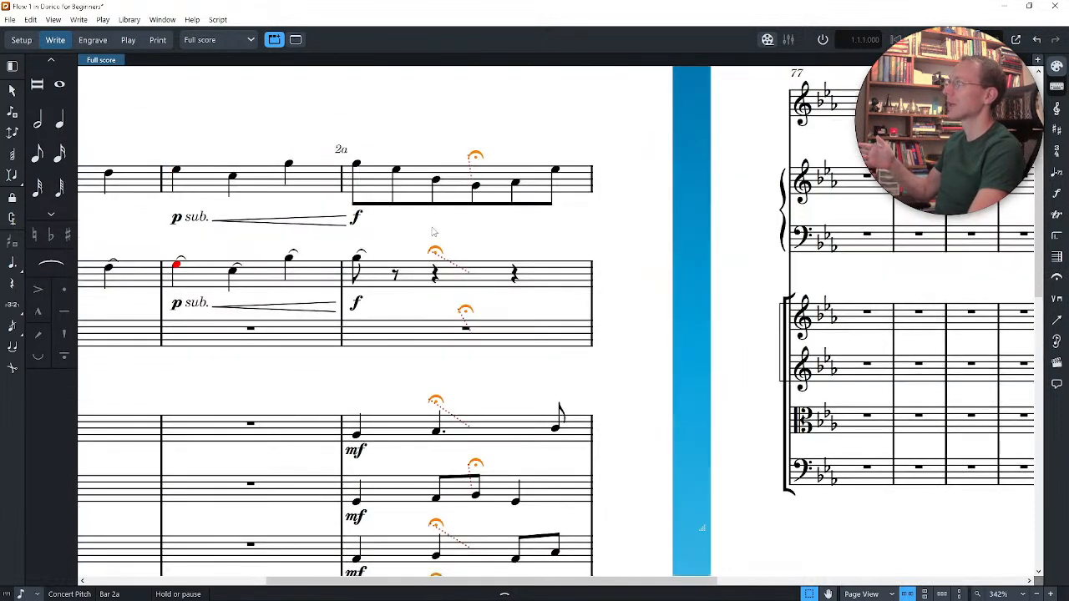
pyautogui.click(515, 125)
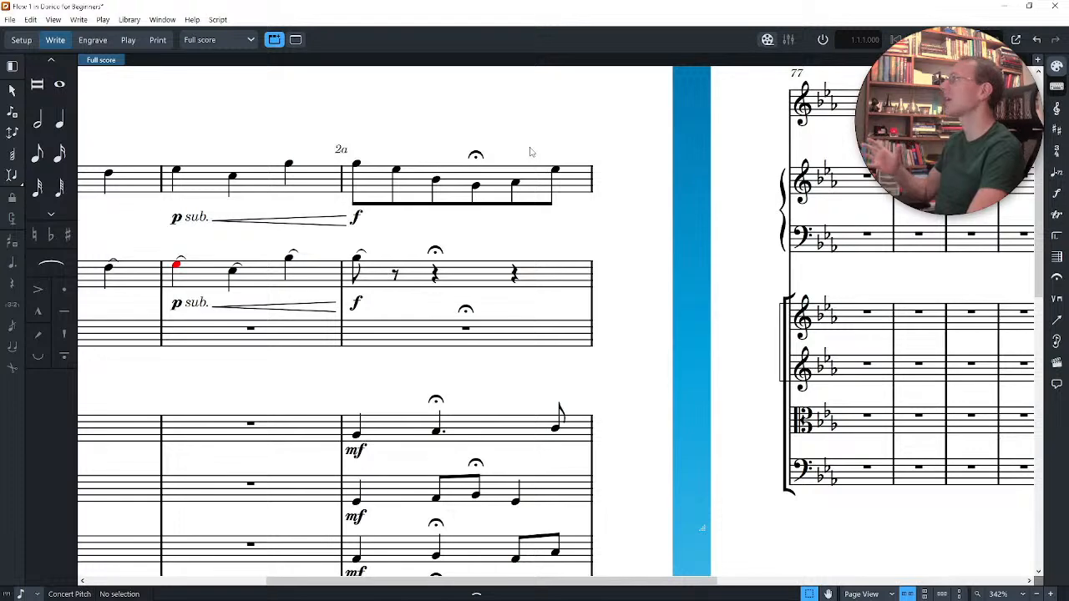
# Step: Add a caesura before Violin I's last eighth note in bar 2a by entering "//" in the holds popover, and check it across the staves
pyautogui.scroll(-3, 531, 159)
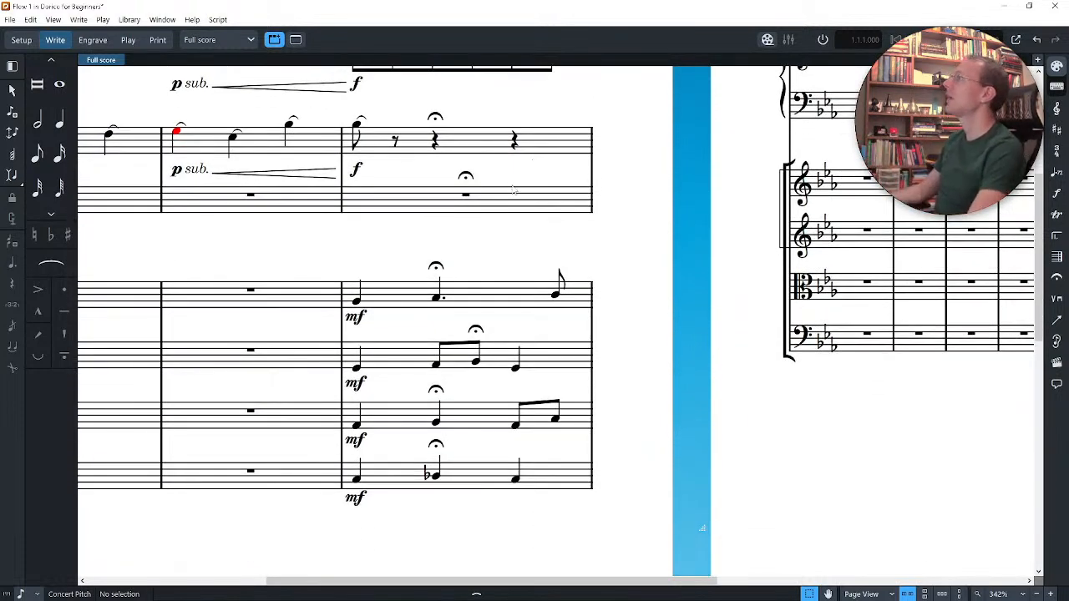
pyautogui.click(557, 293)
pyautogui.hotkey('shift', 'h')
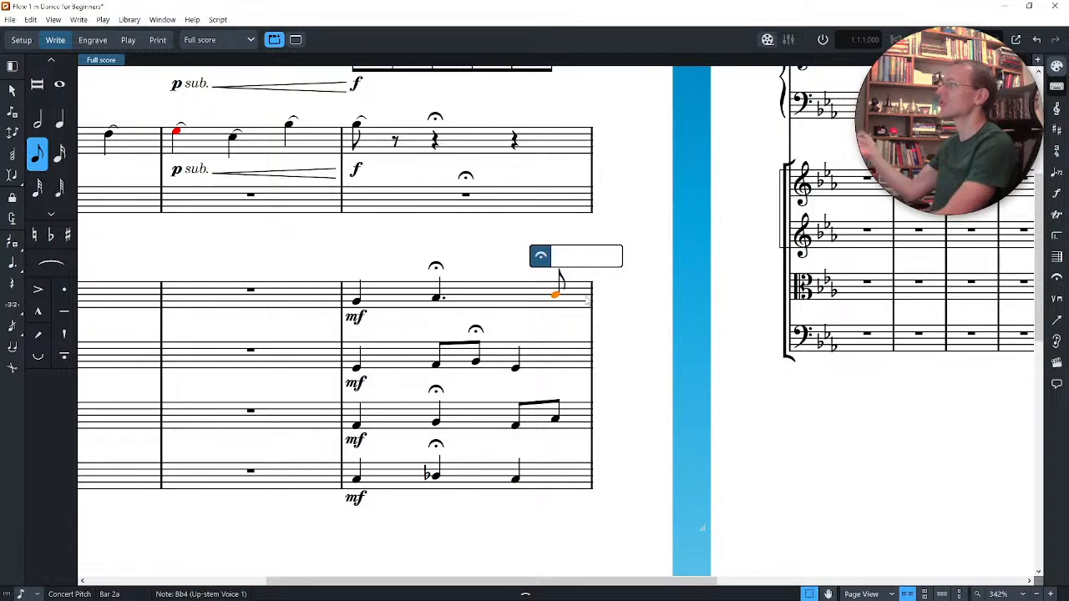
pyautogui.write('//')
pyautogui.press('Return')
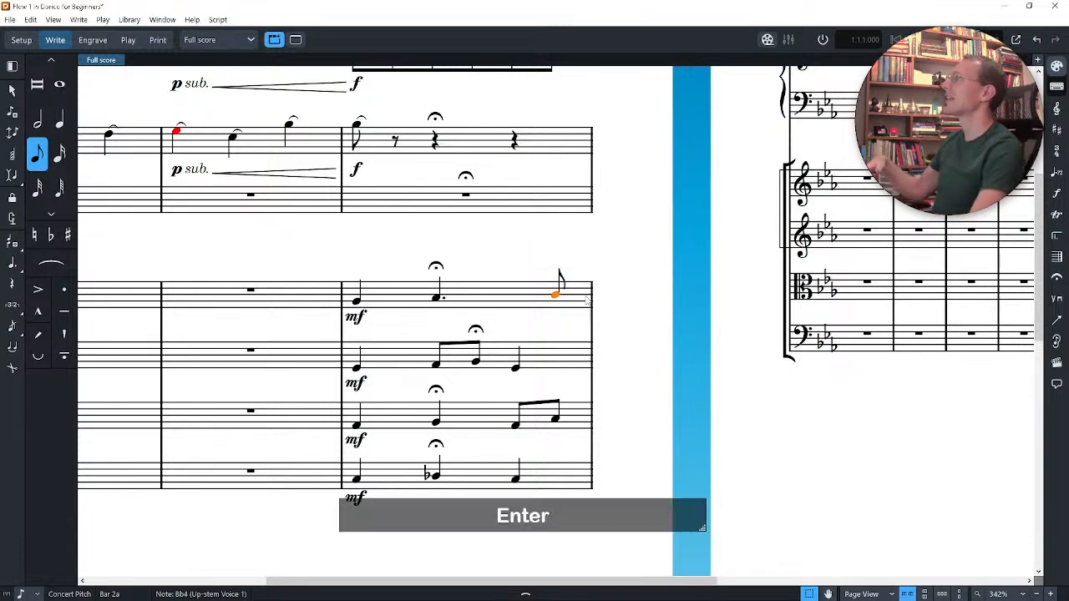
pyautogui.click(610, 319)
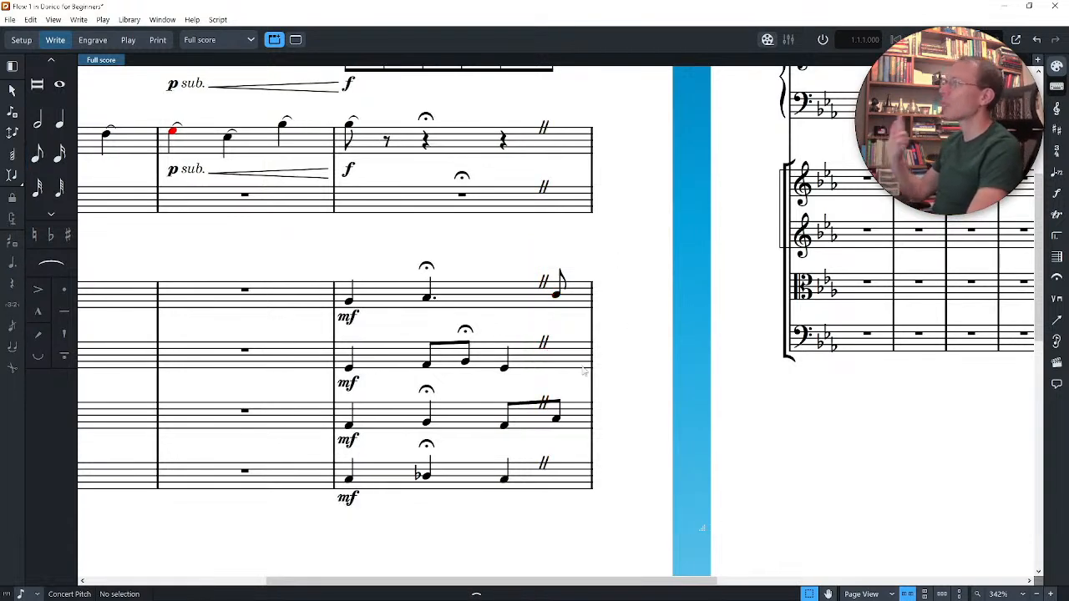
pyautogui.scroll(1, 608, 320)
pyautogui.scroll(5, 606, 316)
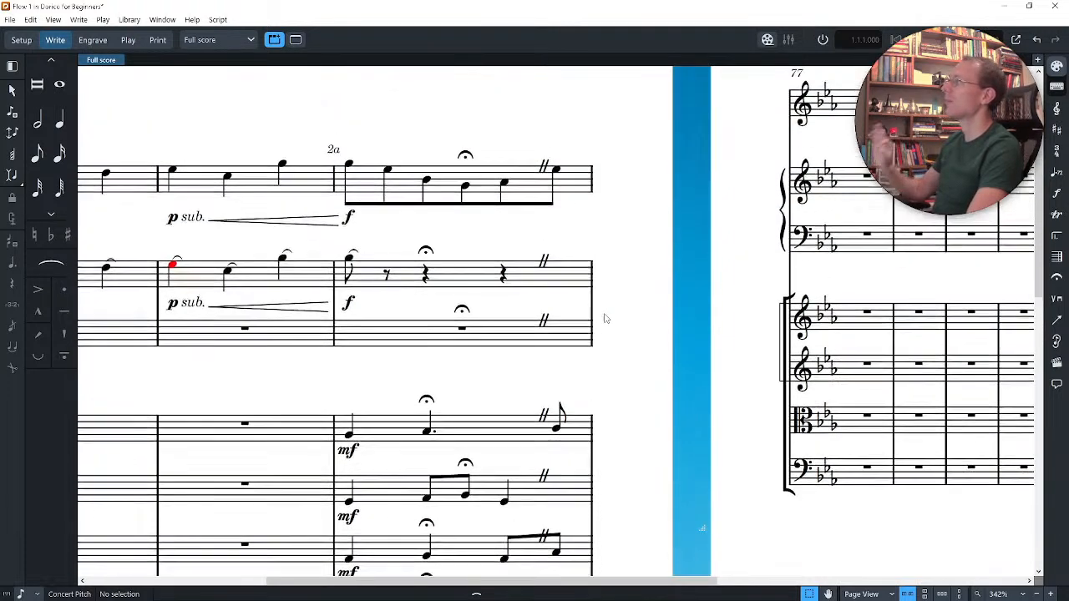
pyautogui.scroll(-2, 572, 214)
pyautogui.scroll(-4, 572, 213)
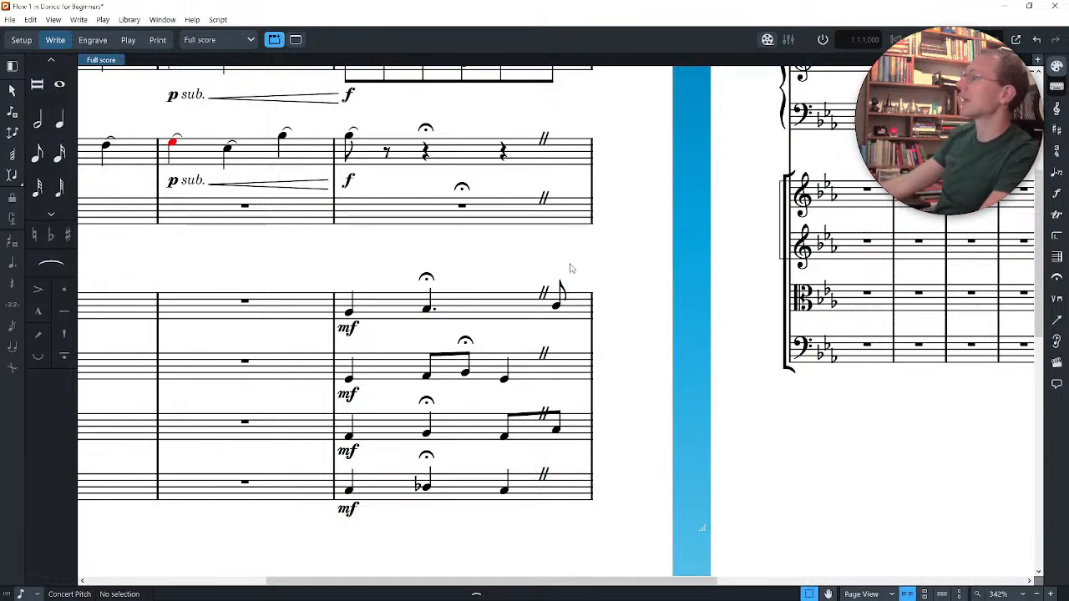
# Step: Select the four string parts' music in bar 2a and filter the selection to All Dynamics
pyautogui.keyDown('ctrl'); pyautogui.scroll(-2, 543, 279); pyautogui.keyUp('ctrl')
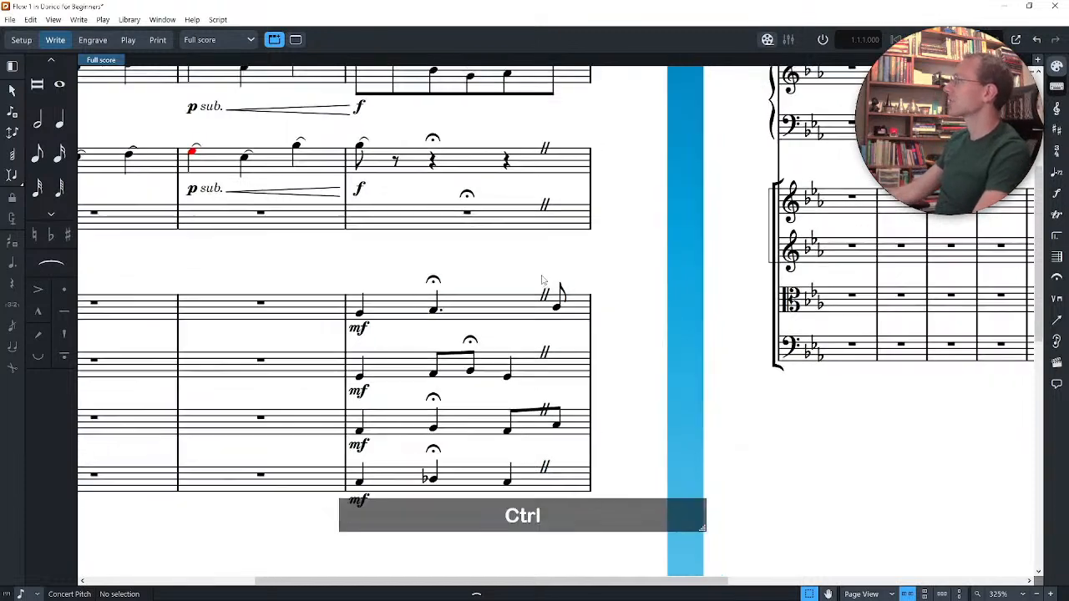
pyautogui.scroll(-1, 543, 279)
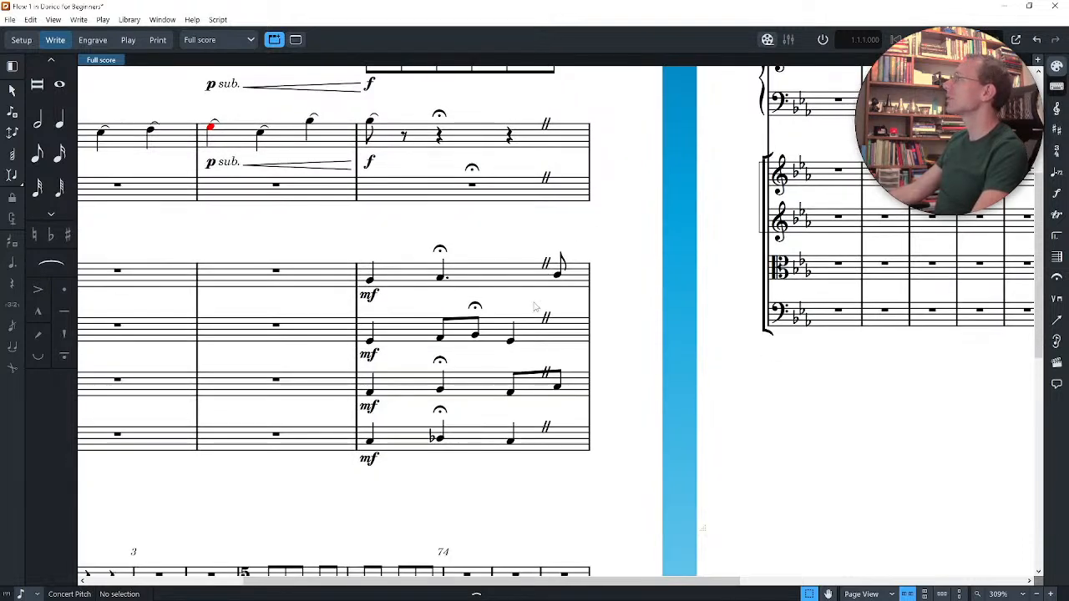
pyautogui.moveTo(609, 234); pyautogui.dragTo(346, 501)
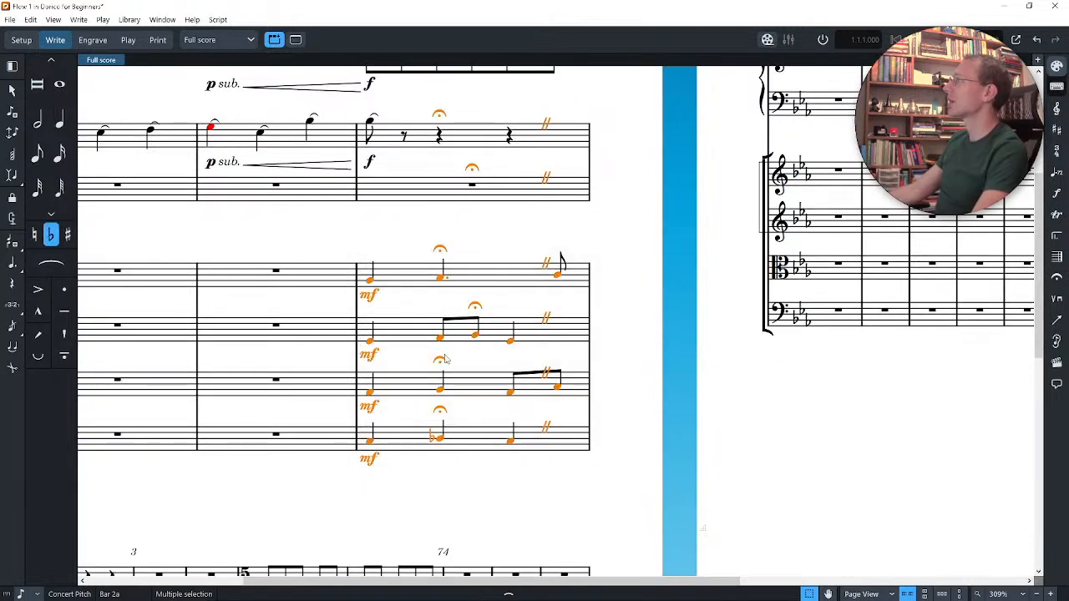
pyautogui.rightClick(481, 277)
pyautogui.moveTo(535, 334)
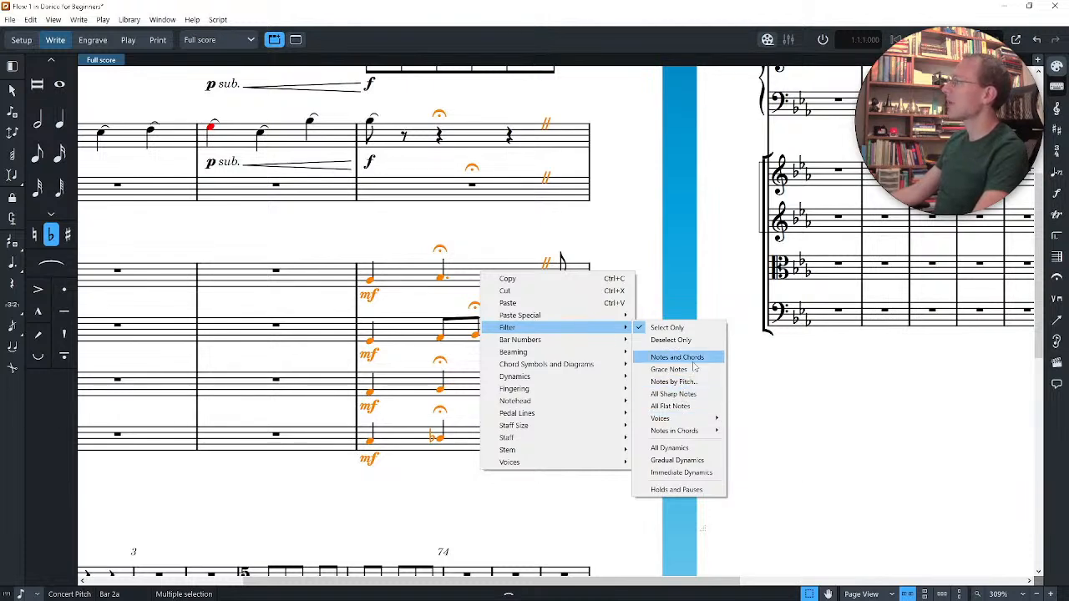
pyautogui.click(694, 449)
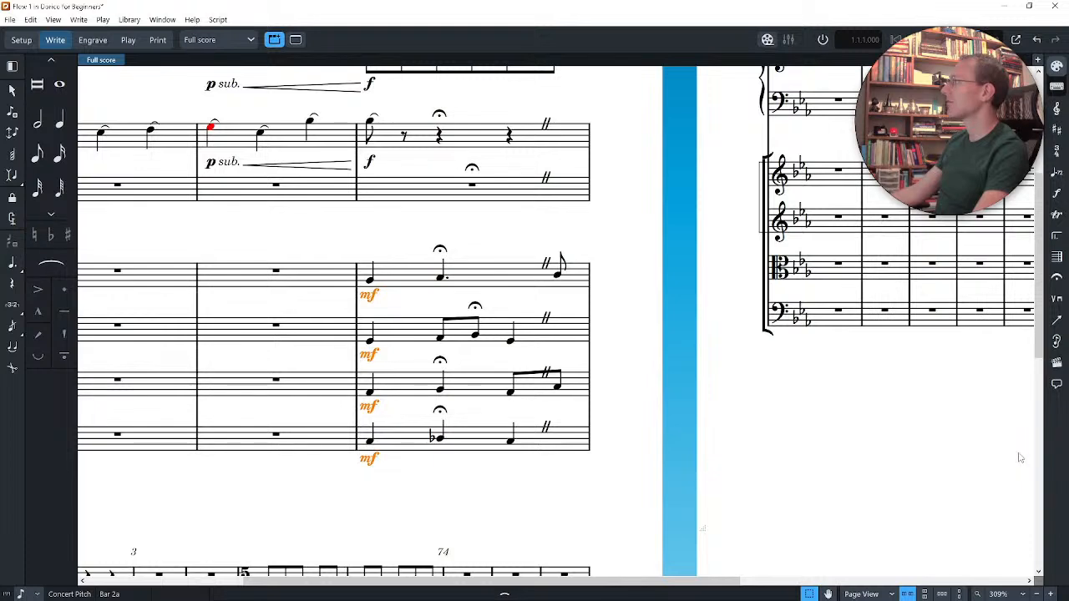
# Step: Reselect the string parts' music in bar 2a, try the All Sharp Notes filter, and clear the selection
pyautogui.moveTo(606, 236); pyautogui.dragTo(297, 488)
pyautogui.rightClick(493, 272)
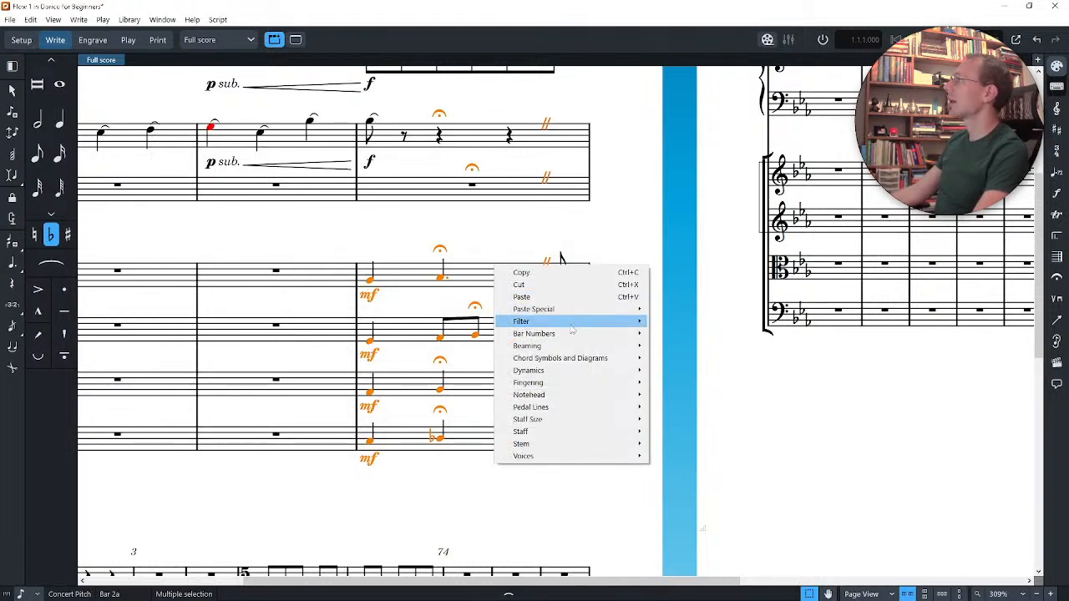
pyautogui.moveTo(574, 325)
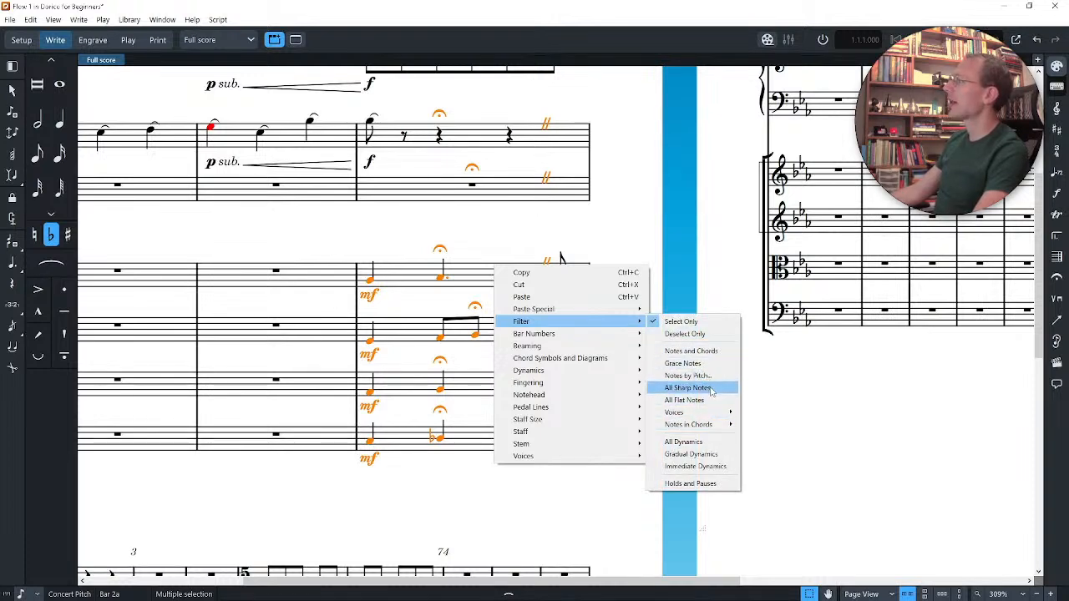
pyautogui.click(720, 391)
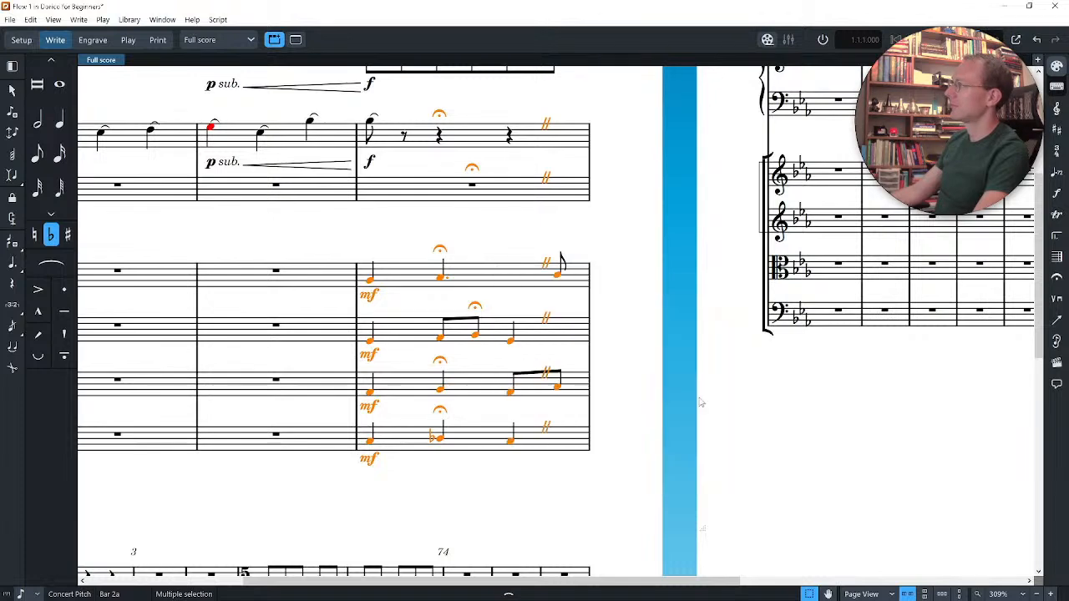
pyautogui.click(616, 234)
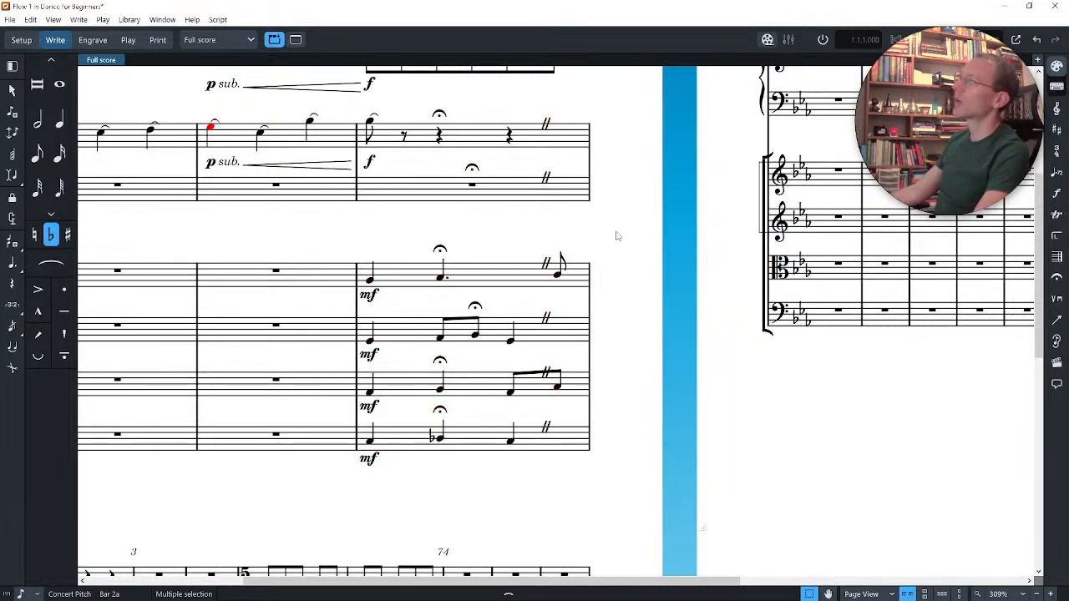
pyautogui.moveTo(614, 225); pyautogui.dragTo(611, 338)
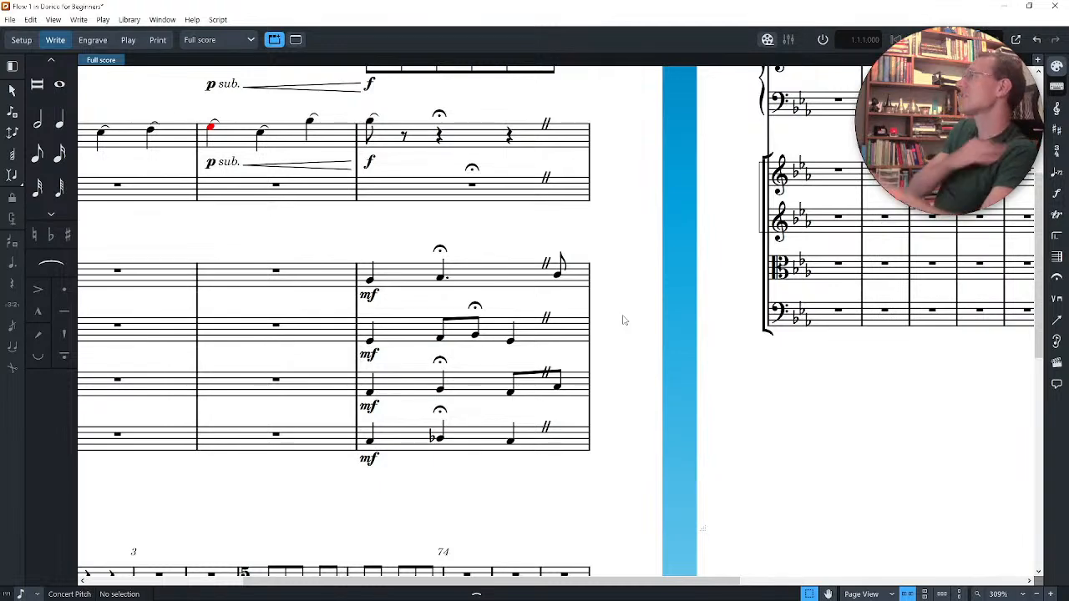
# Step: Check the string section players in Setup mode, return to Write mode, and look over Violin I's music in the first three bars
pyautogui.scroll(-2, 517, 407)
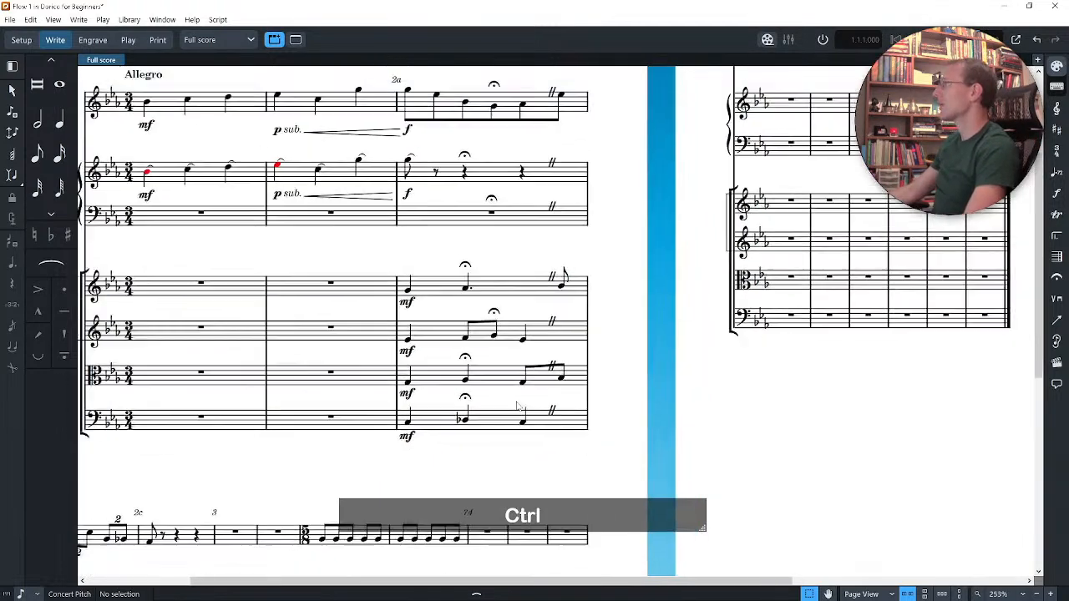
pyautogui.hscroll(-3, 516, 406)
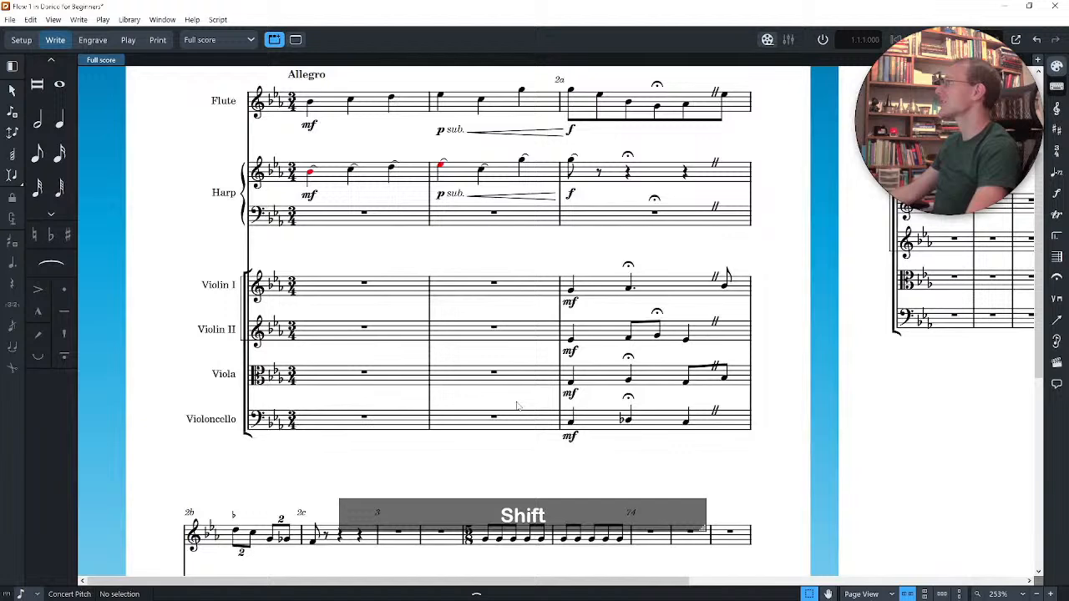
pyautogui.click(23, 38)
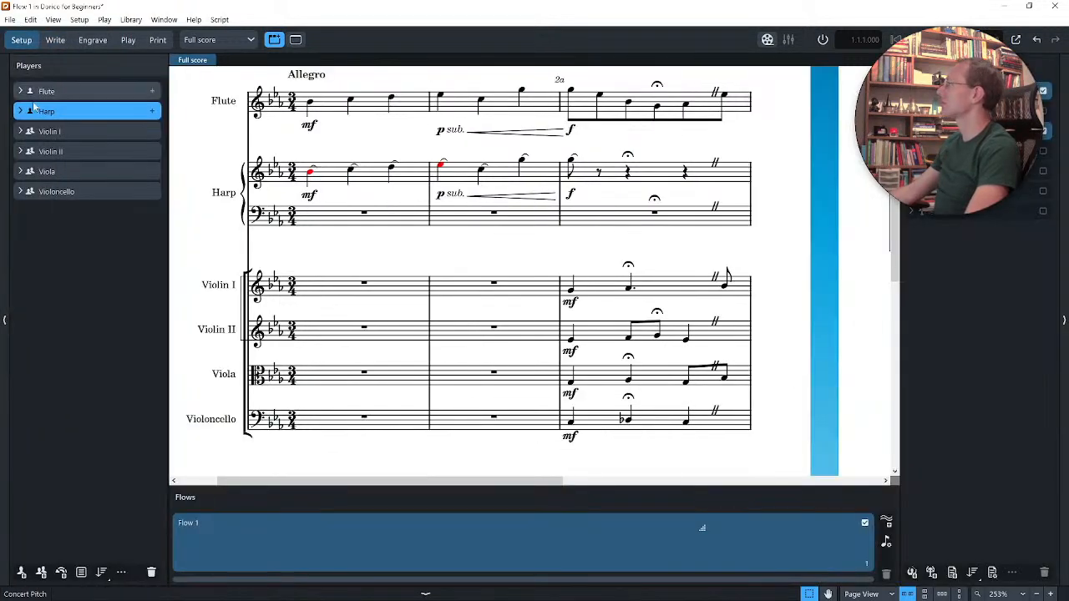
pyautogui.click(55, 39)
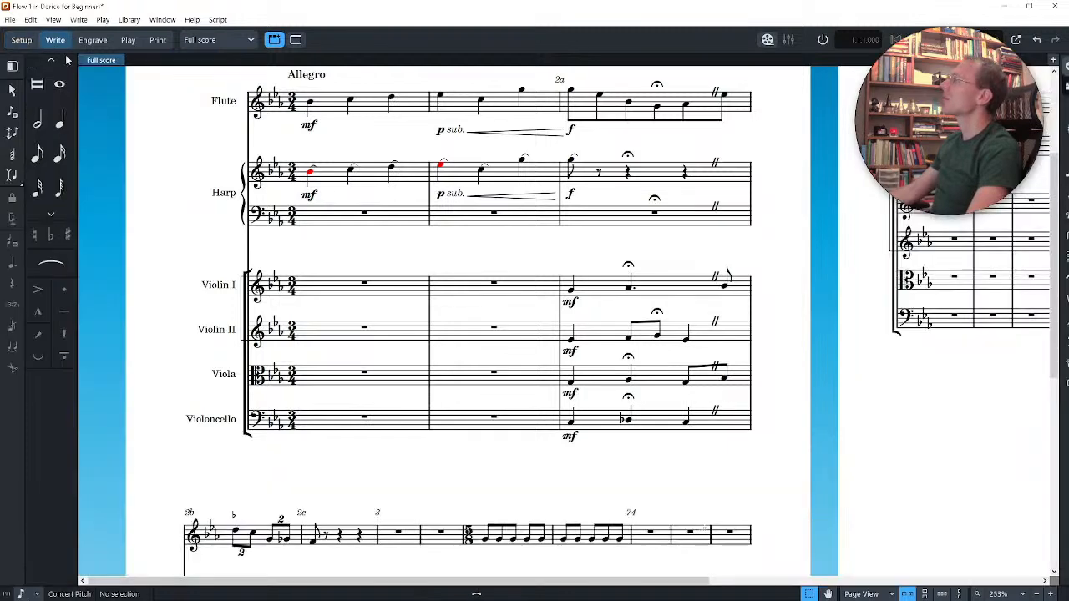
pyautogui.click(570, 290)
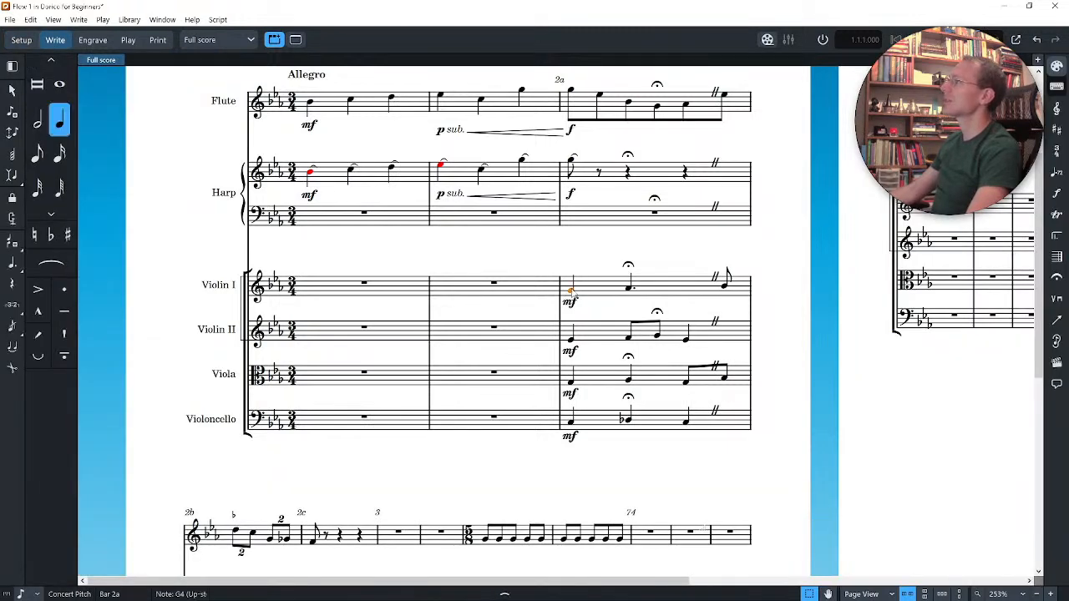
pyautogui.moveTo(772, 254); pyautogui.dragTo(668, 282)
pyautogui.moveTo(587, 316); pyautogui.dragTo(213, 312)
pyautogui.click(362, 270)
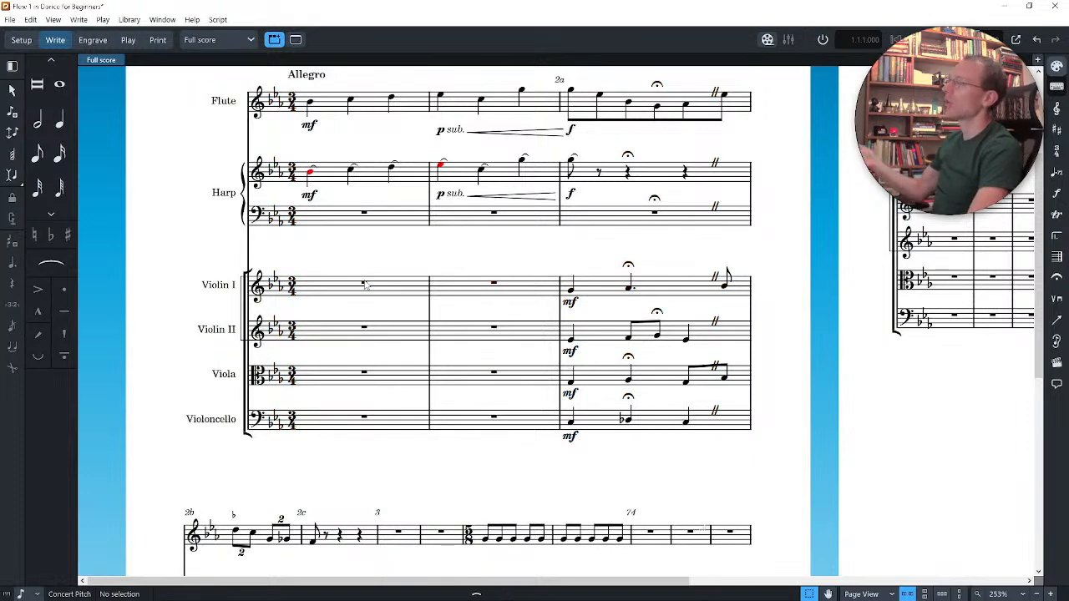
# Step: Change Violin I to divisi from its bar 1 rest by adding a solo division alongside gli altri
pyautogui.click(364, 284)
pyautogui.rightClick(364, 285)
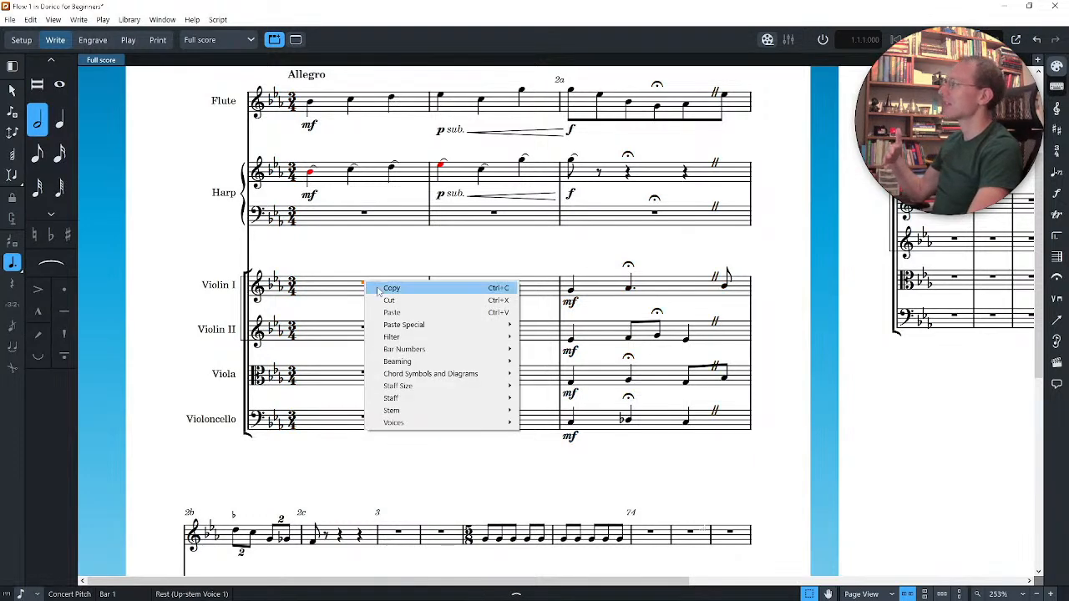
pyautogui.moveTo(470, 398)
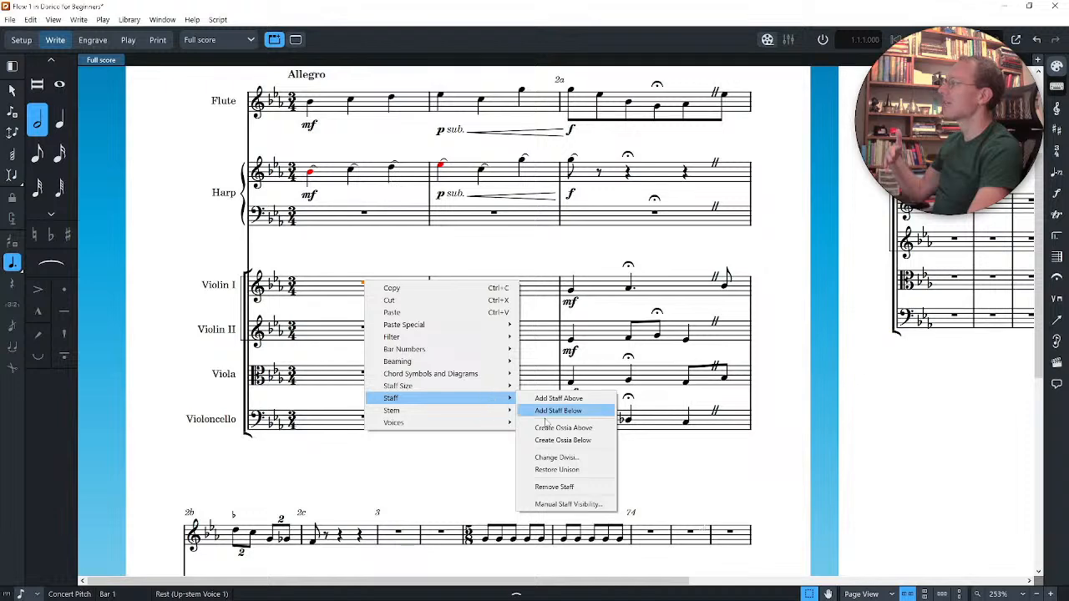
pyautogui.click(560, 457)
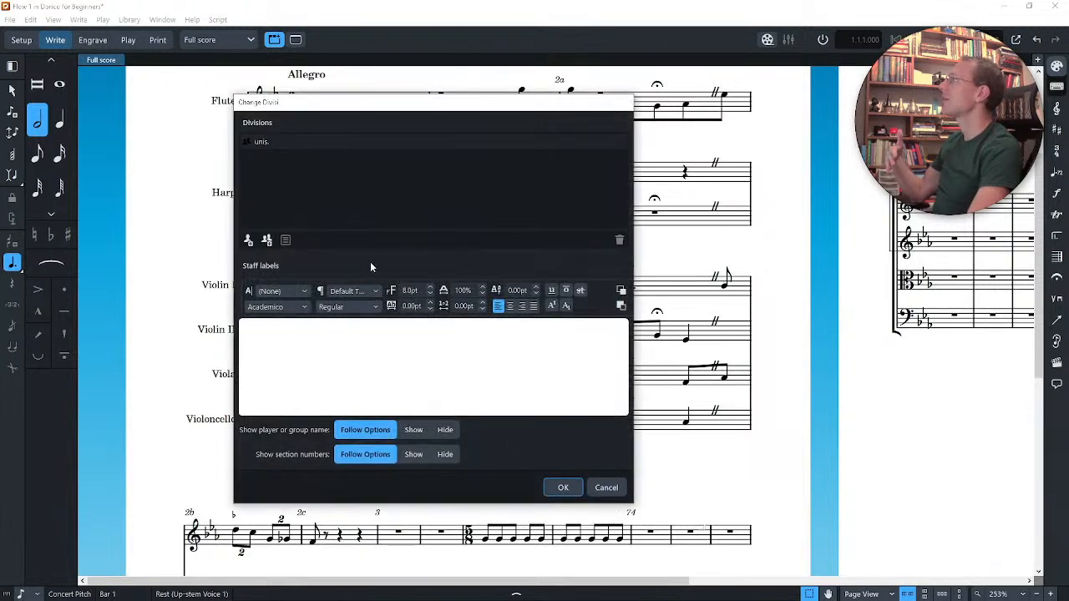
pyautogui.click(249, 242)
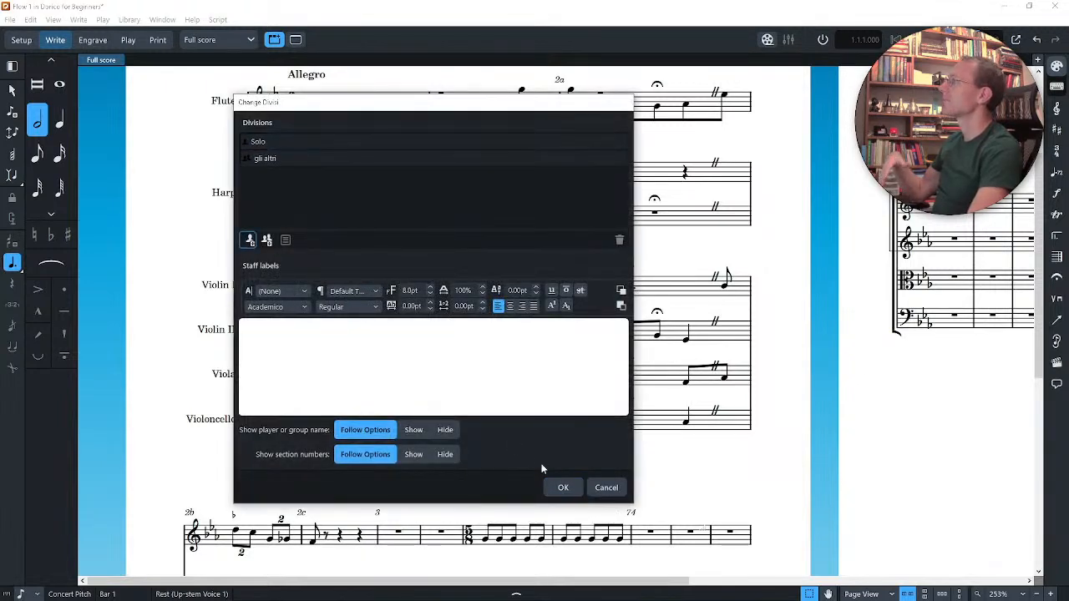
pyautogui.click(563, 488)
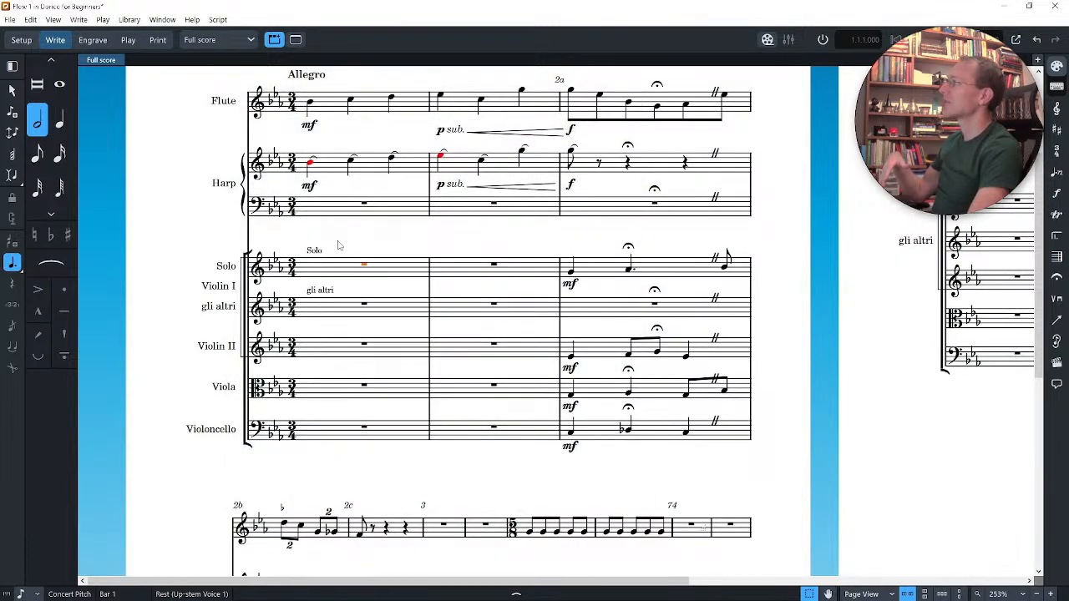
pyautogui.press('Escape')
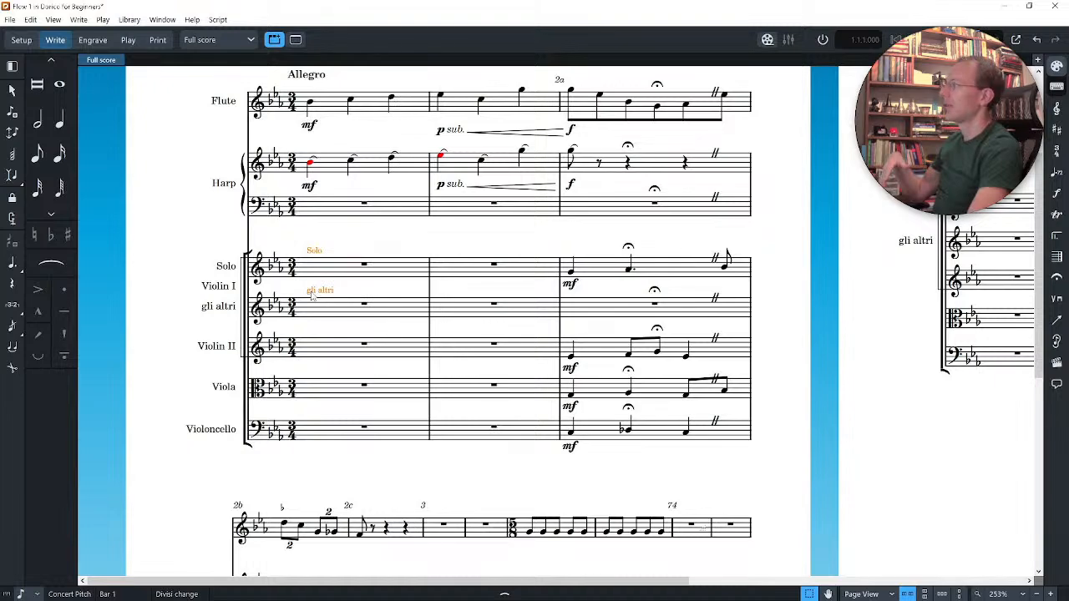
# Step: Restore unison for Violin I from its first note in bar 2b, and clear the selection
pyautogui.scroll(-6, 493, 351)
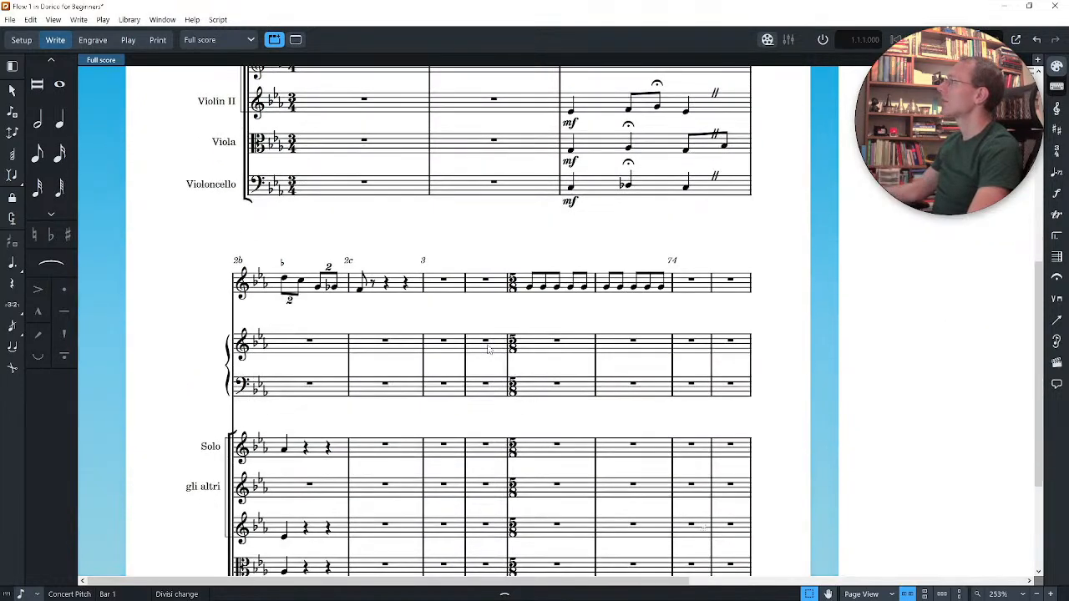
pyautogui.scroll(-2, 488, 349)
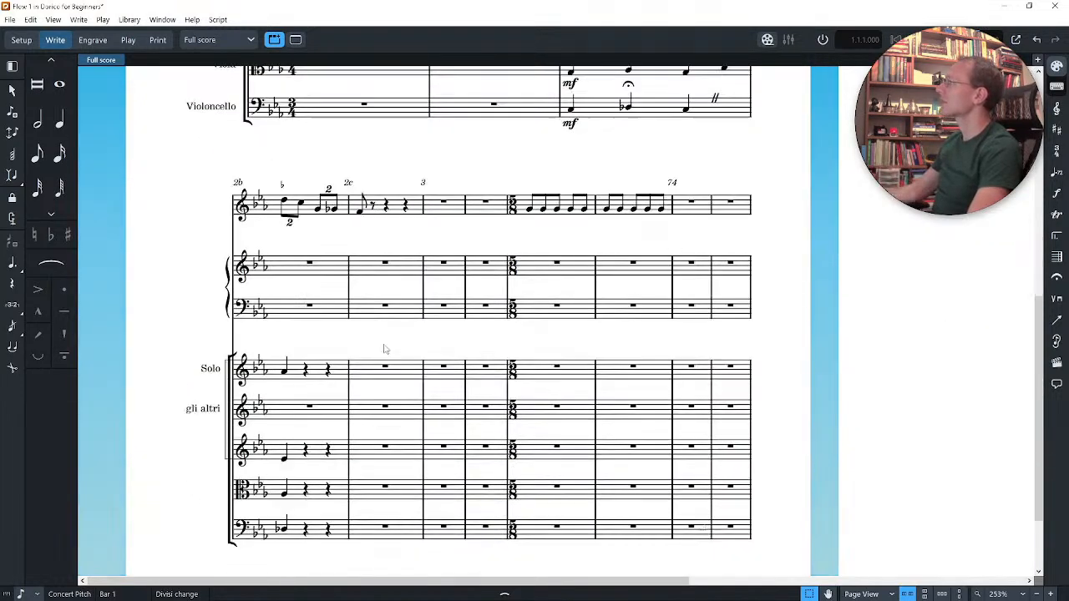
pyautogui.rightClick(286, 376)
pyautogui.click(287, 375)
pyautogui.rightClick(288, 376)
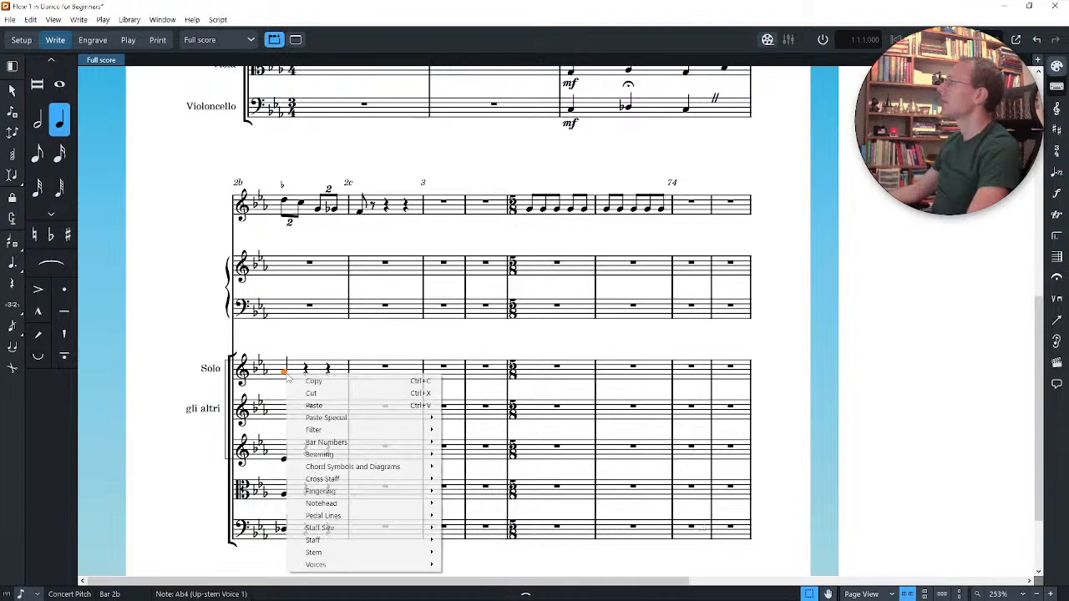
pyautogui.moveTo(392, 557)
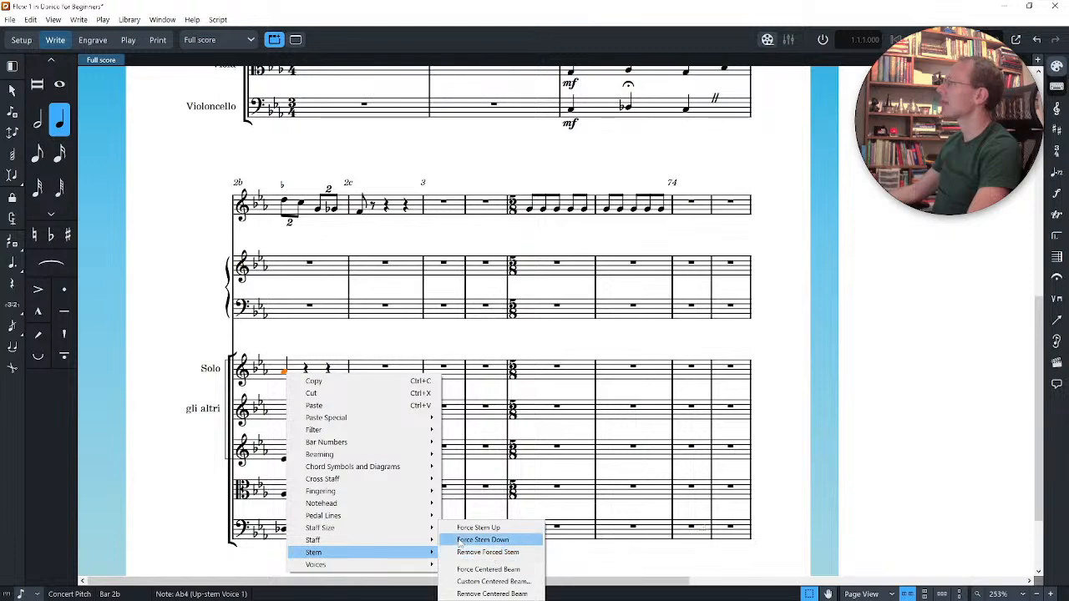
pyautogui.moveTo(431, 541)
pyautogui.click(515, 564)
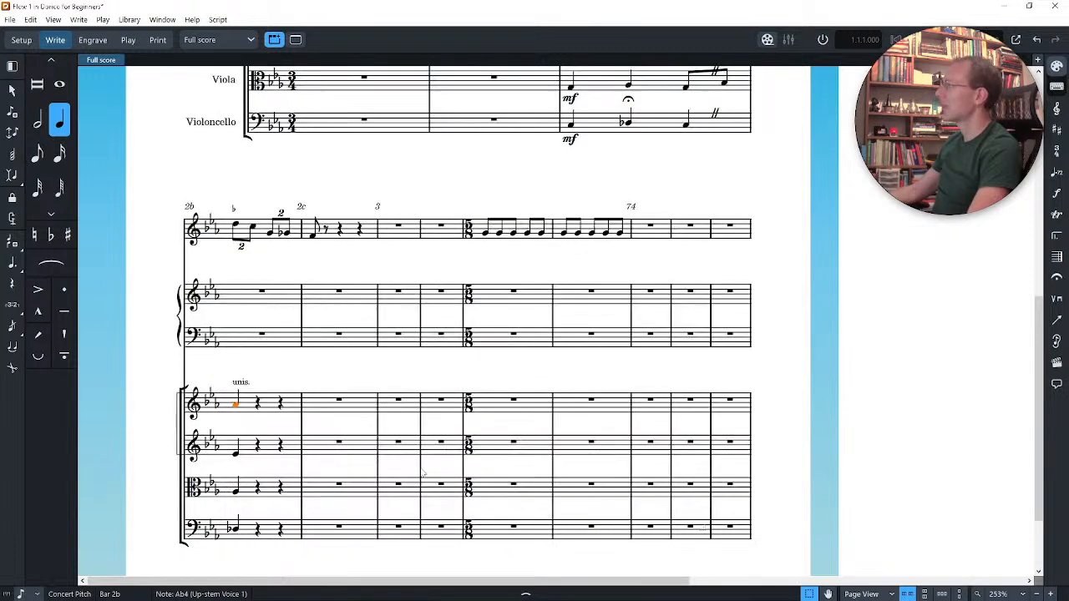
pyautogui.press('Escape')
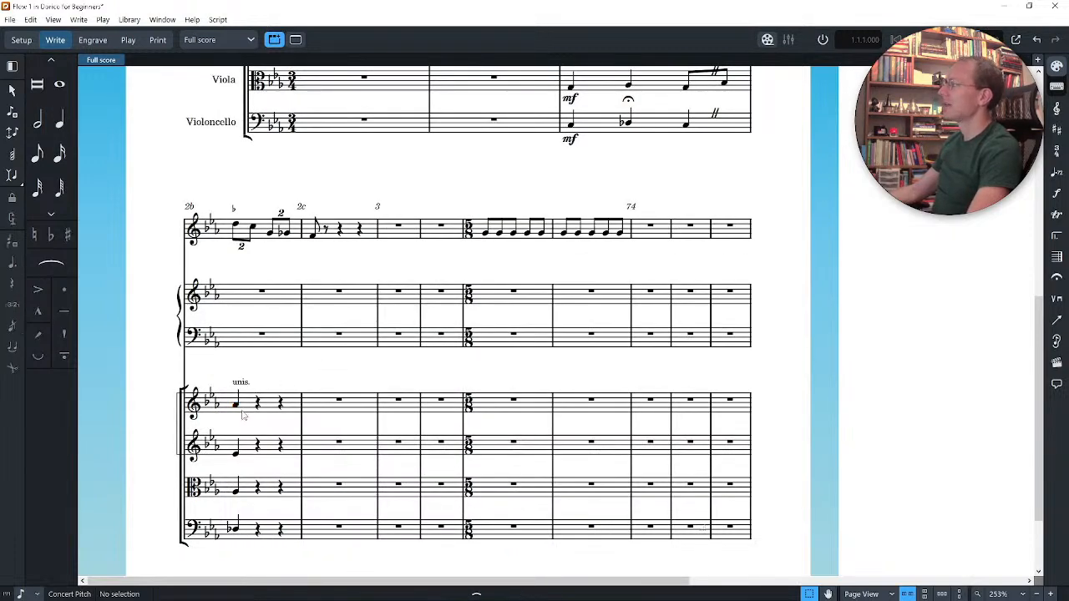
# Step: Check the unis. label in bar 2b and display the signposts through a jump bar search for "sign"
pyautogui.click(241, 382)
pyautogui.scroll(5, 370, 384)
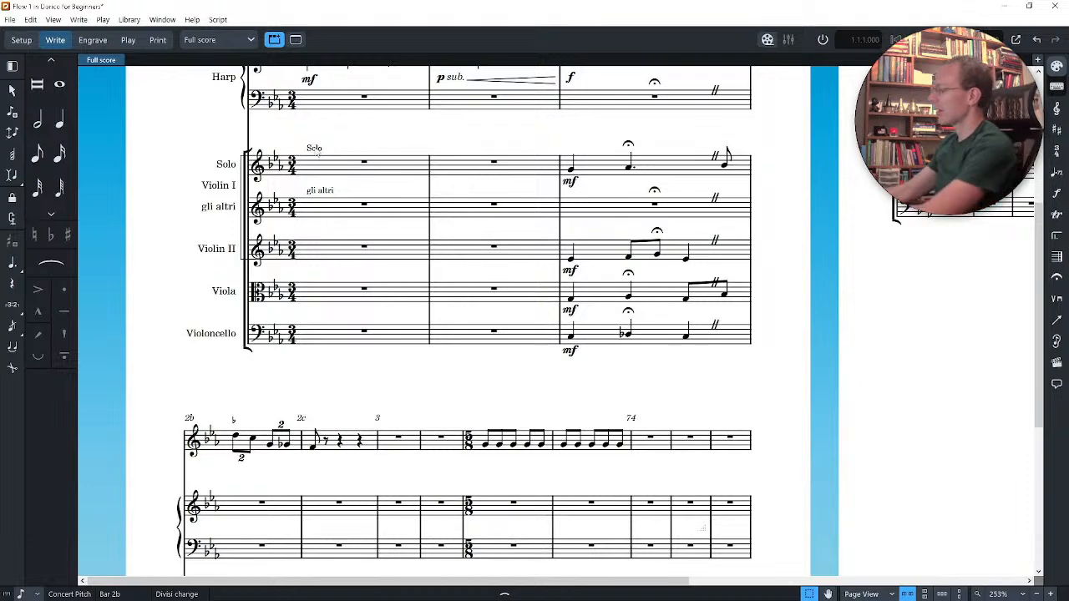
pyautogui.write('jsi')
pyautogui.write('gn')
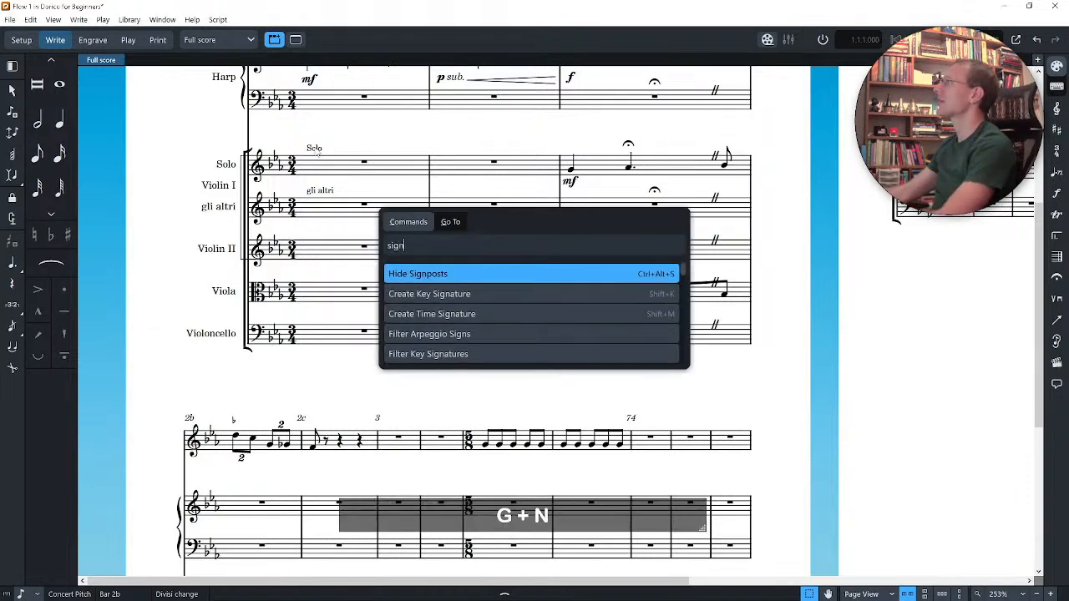
pyautogui.press('Return')
# Step: Edit the Violin I Divisi signpost in bar 1, adding a section division and deleting the Solo division
pyautogui.click(334, 128)
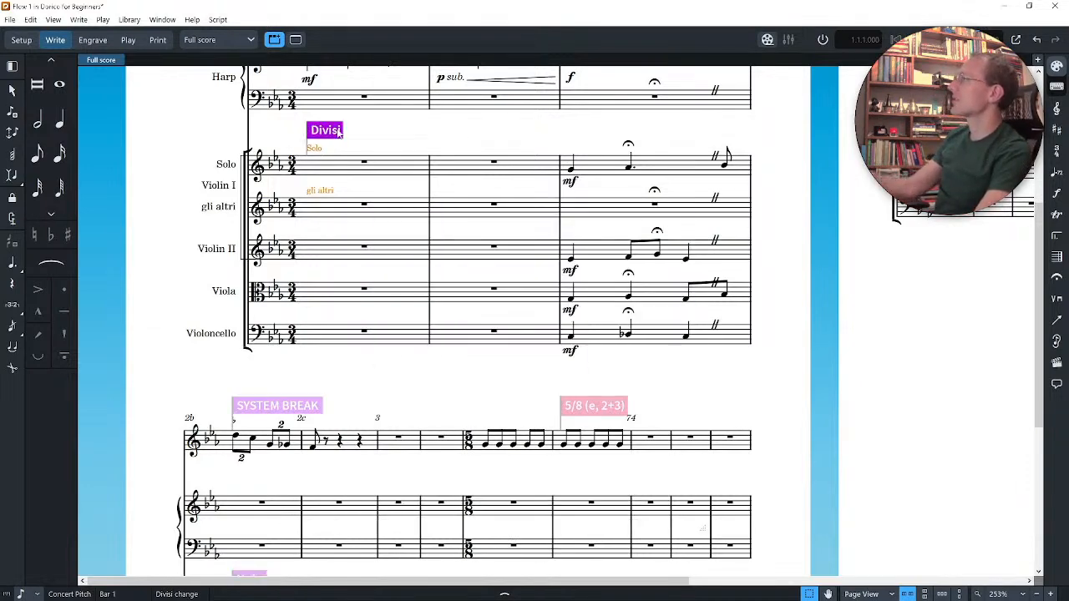
pyautogui.press('Return')
pyautogui.click(266, 240)
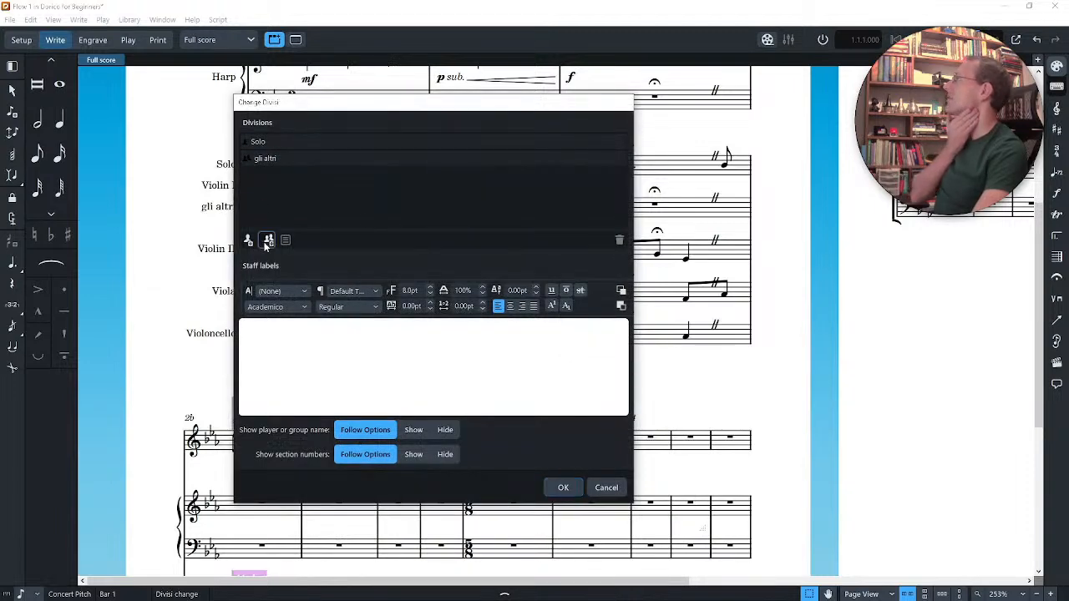
pyautogui.click(269, 142)
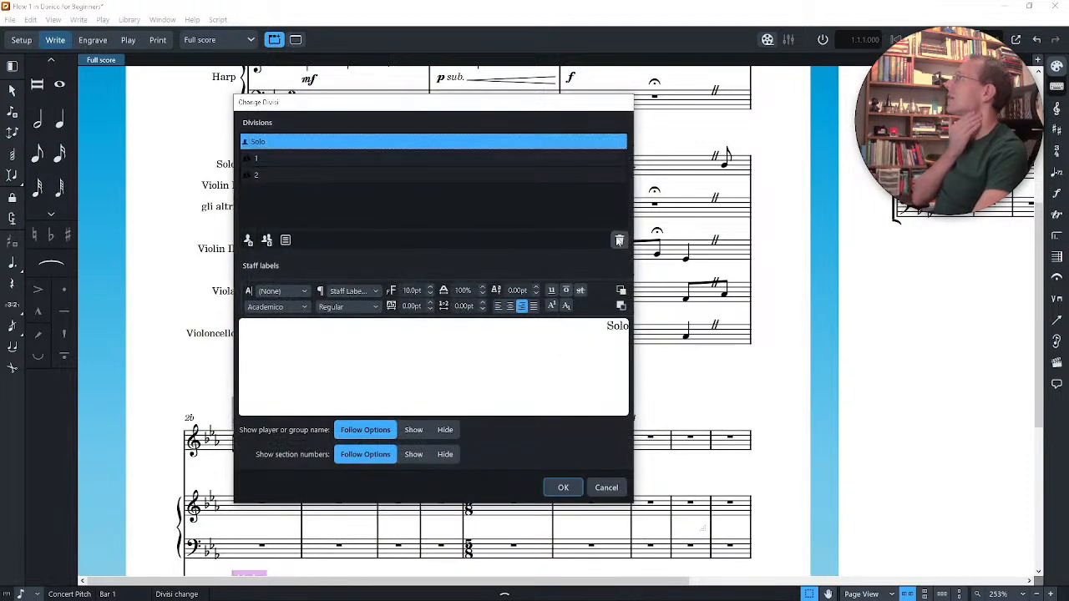
pyautogui.click(619, 241)
pyautogui.click(564, 487)
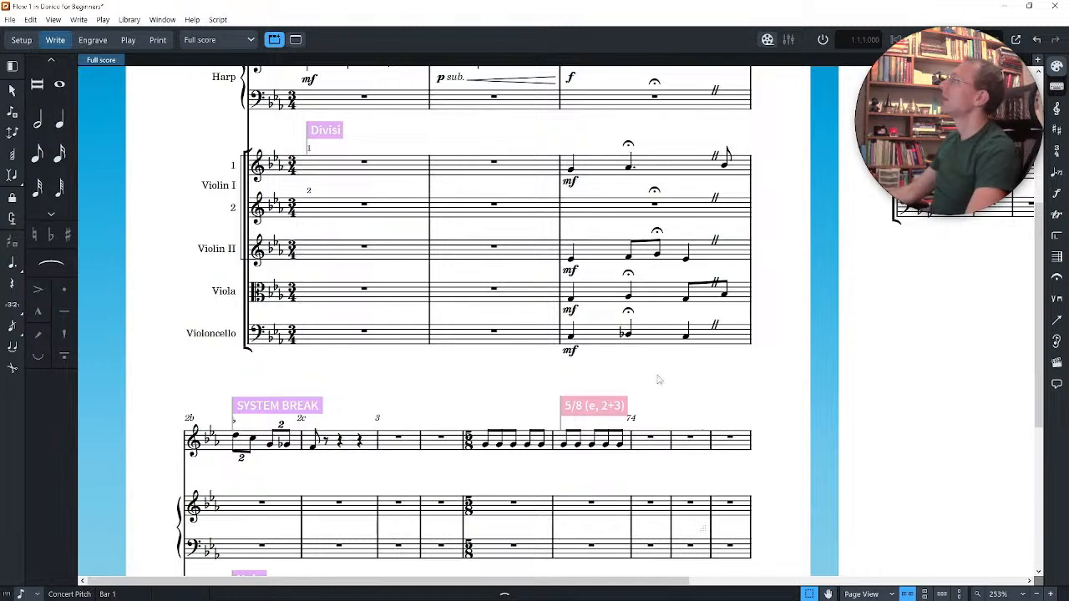
# Step: Look over the Violin I divisi labels, hide the signposts by repeating the last jump bar command, and clear the selection
pyautogui.click(235, 165)
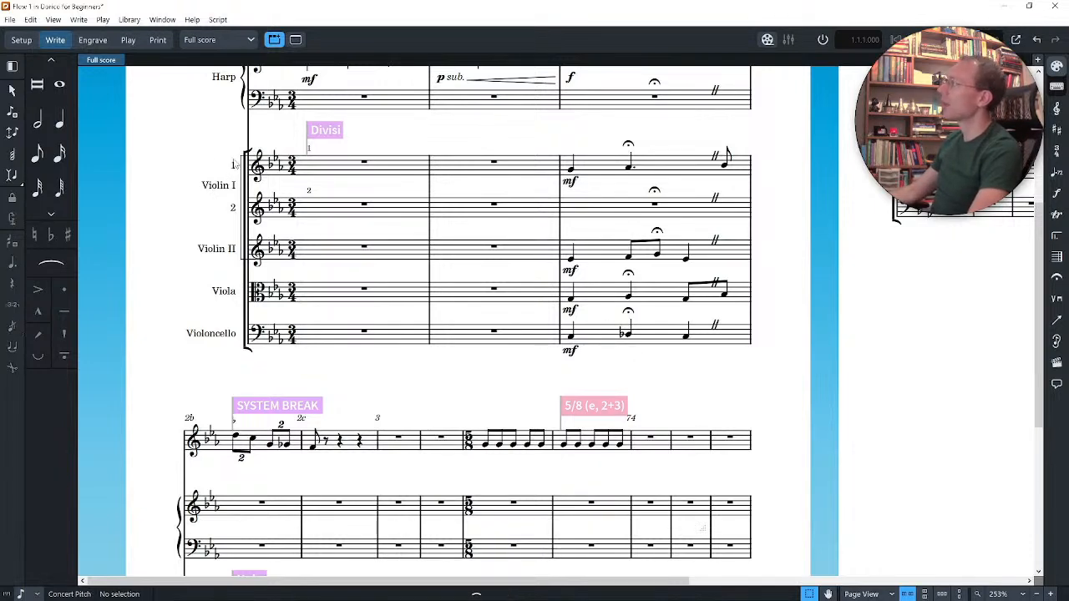
pyautogui.moveTo(211, 187); pyautogui.dragTo(373, 267)
pyautogui.scroll(-3, 318, 464)
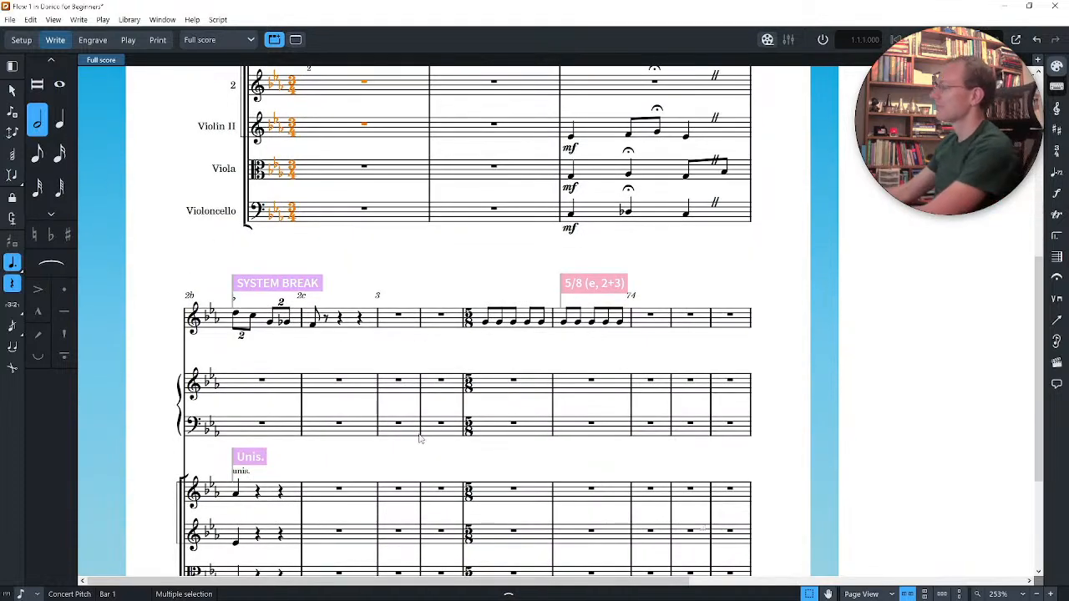
pyautogui.press('j')
pyautogui.press('Return')
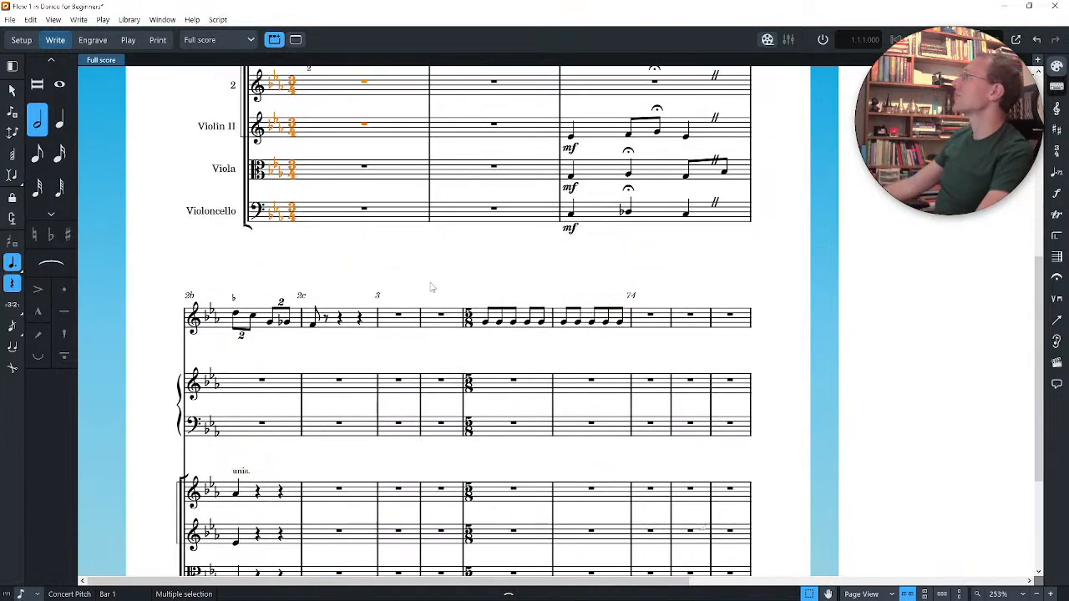
pyautogui.click(430, 287)
# Step: Try thirty-second and sixteenth durations on the flute notes in the two 5/8 bars, and return them to eighth notes
pyautogui.scroll(2, 429, 288)
pyautogui.scroll(2, 430, 287)
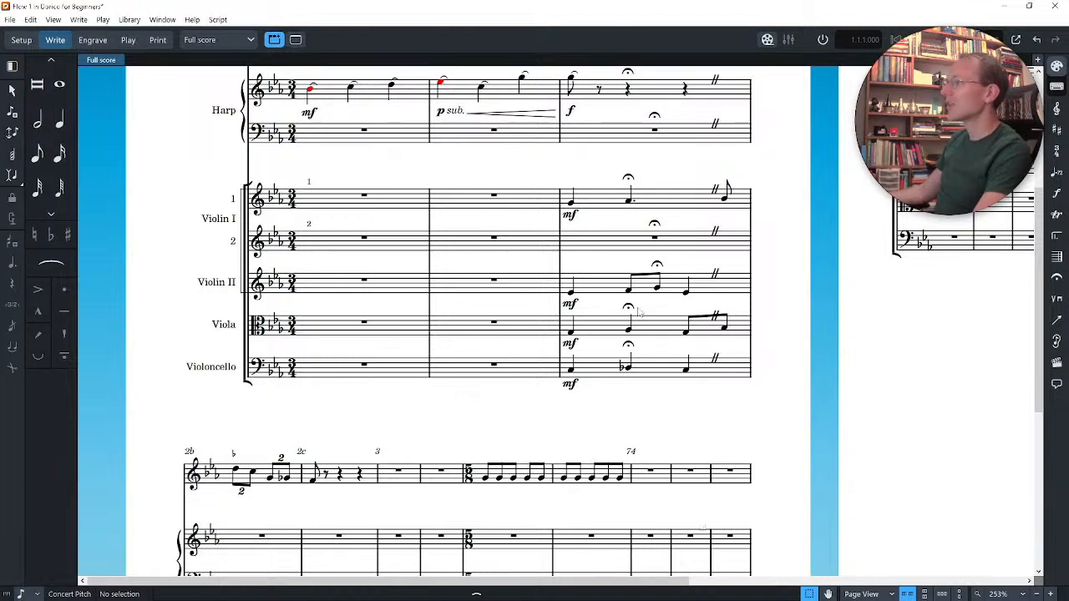
pyautogui.scroll(-5, 585, 342)
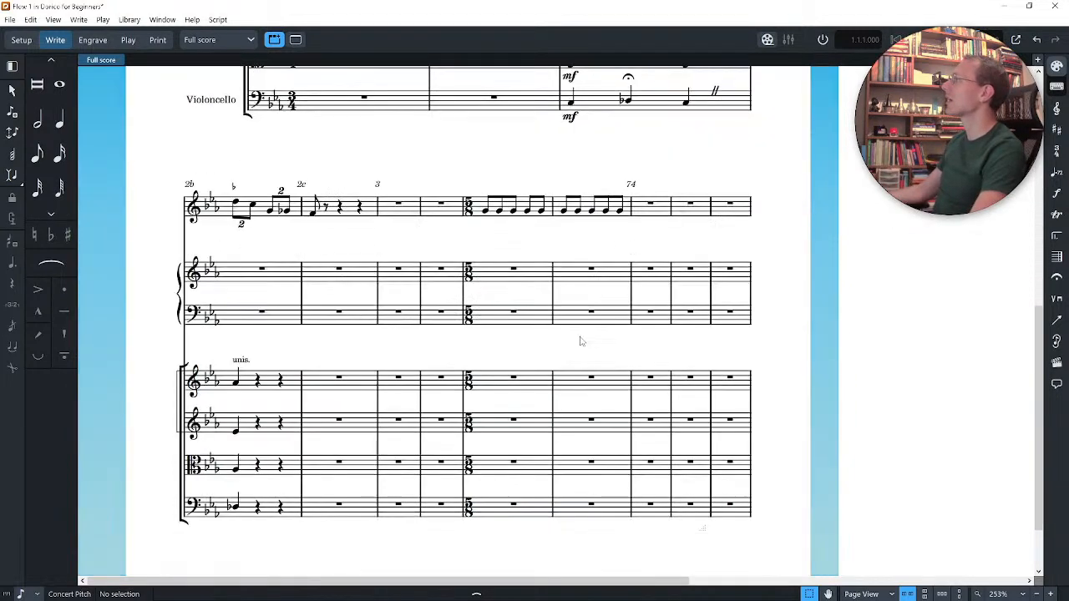
pyautogui.scroll(1, 576, 330)
pyautogui.keyDown('ctrl'); pyautogui.scroll(2, 668, 209); pyautogui.keyUp('ctrl')
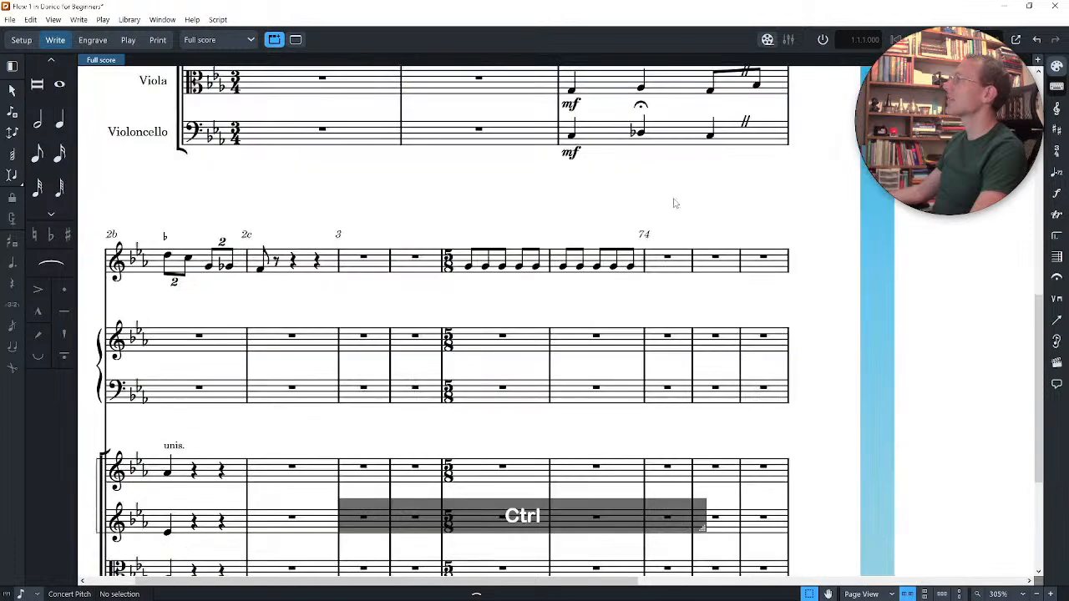
pyautogui.moveTo(675, 203); pyautogui.dragTo(458, 302)
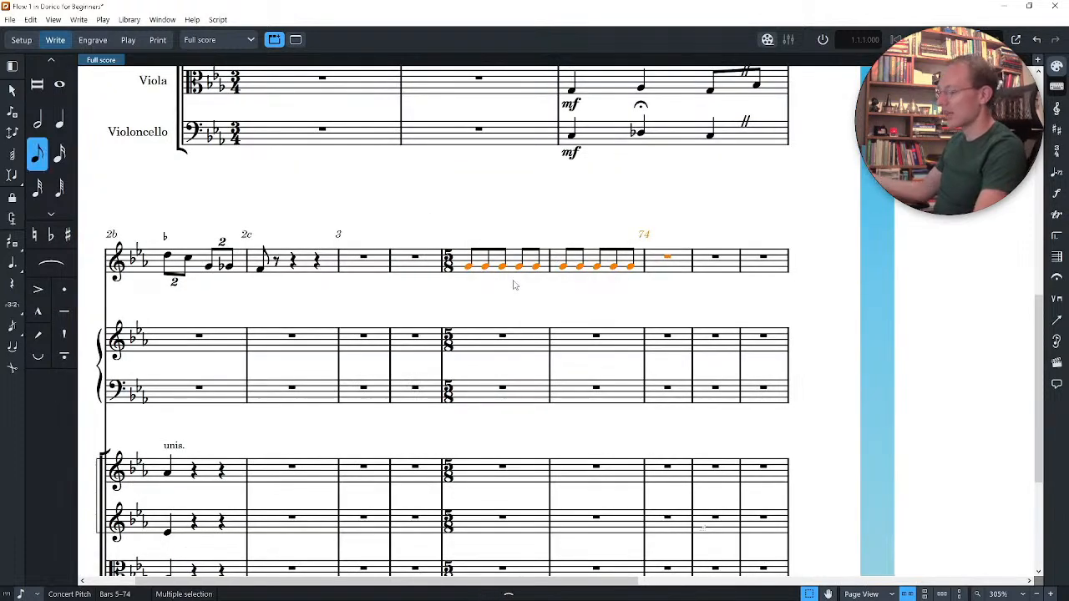
pyautogui.press('KP_3')
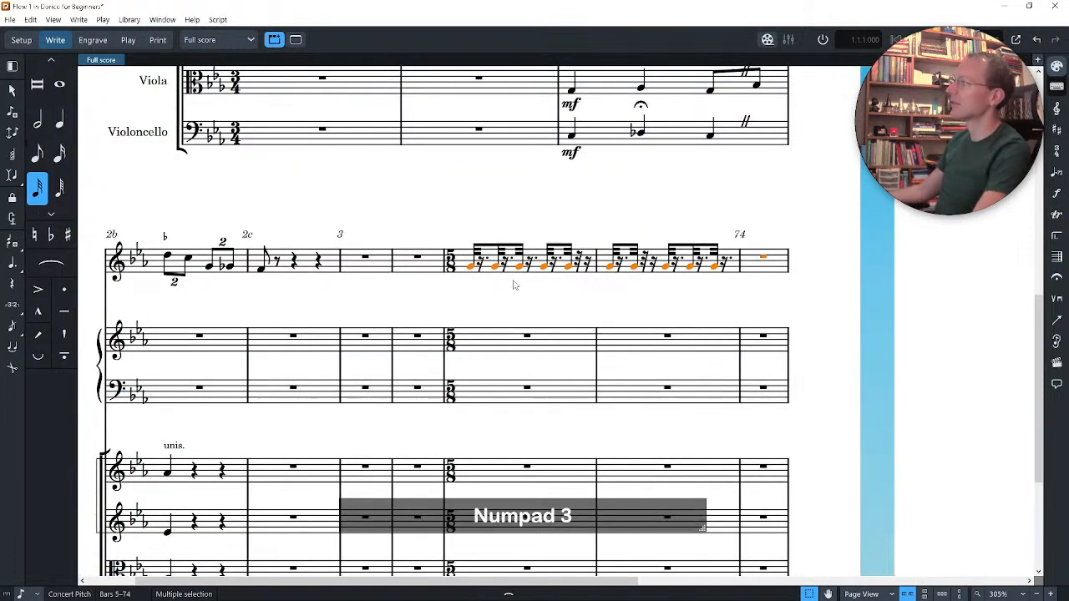
pyautogui.press('KP_2')
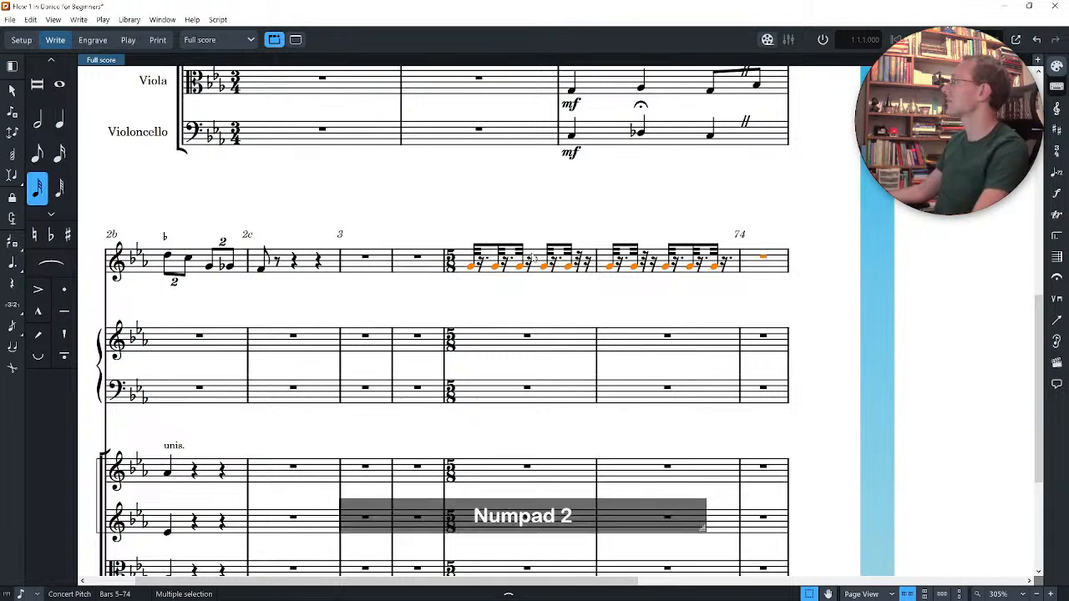
pyautogui.click(647, 205)
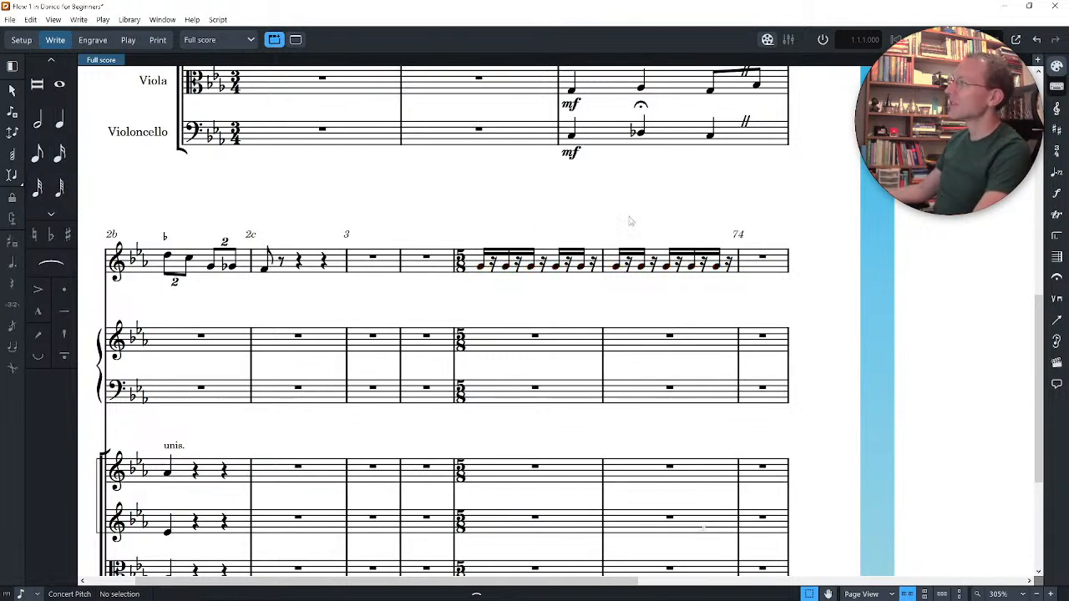
pyautogui.moveTo(735, 212); pyautogui.dragTo(467, 309)
pyautogui.press('KP_5')
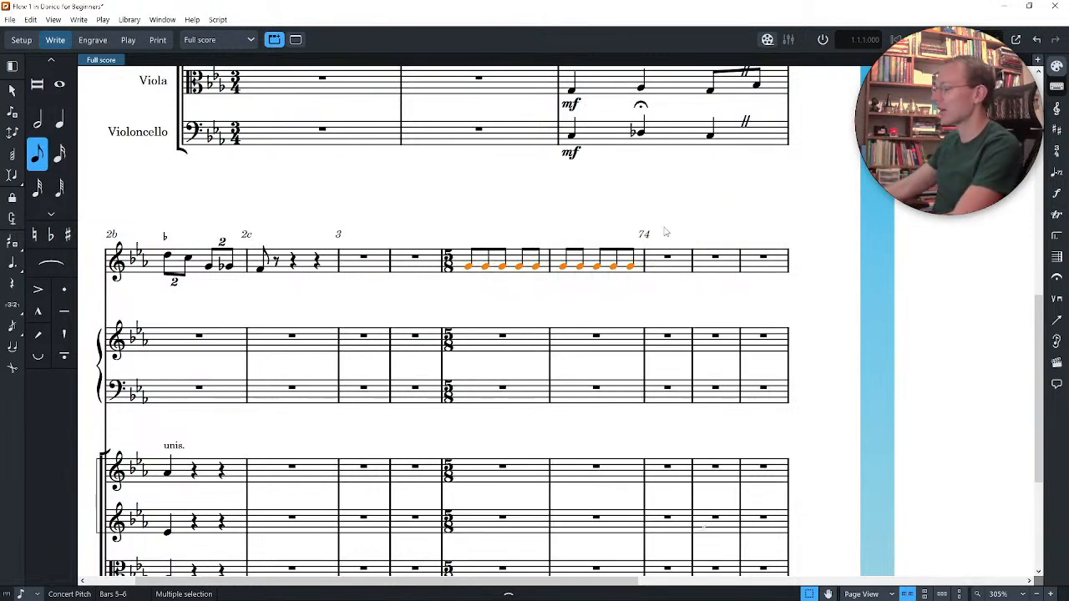
# Step: With Insert mode on, try sixteenth-note durations on the notes in the two 5/8 bars, return them to eighth notes, and leave Insert mode
pyautogui.press('i')
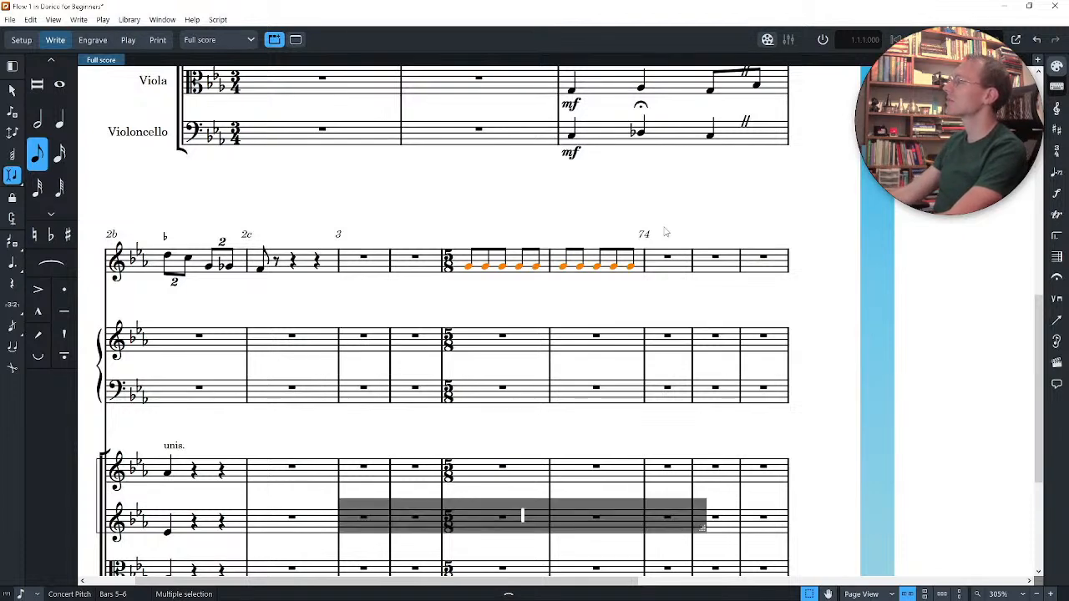
pyautogui.press('KP_4')
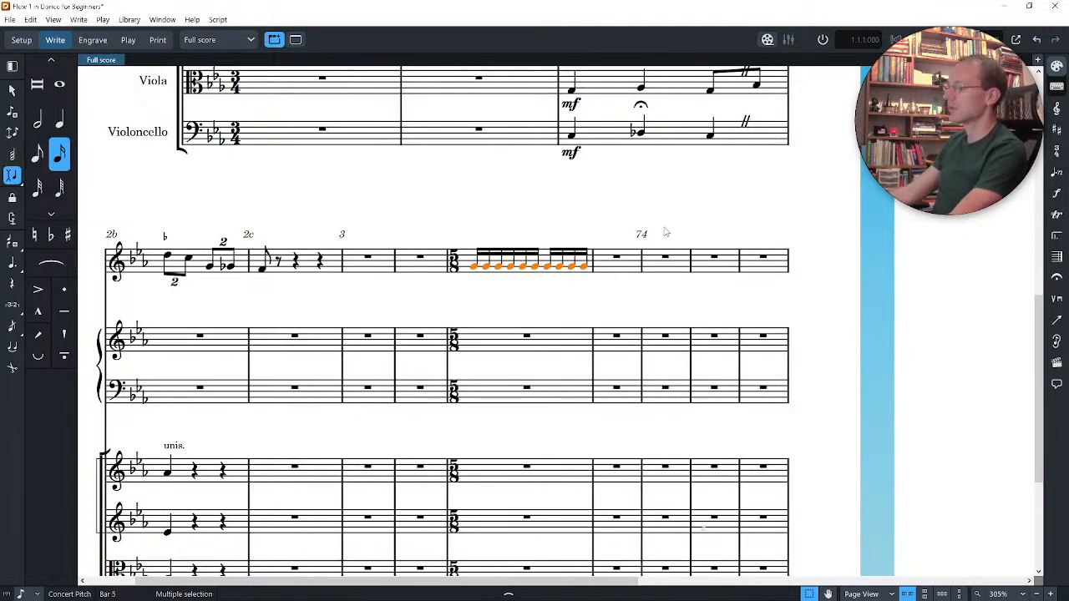
pyautogui.press('KP_5')
pyautogui.press('i')
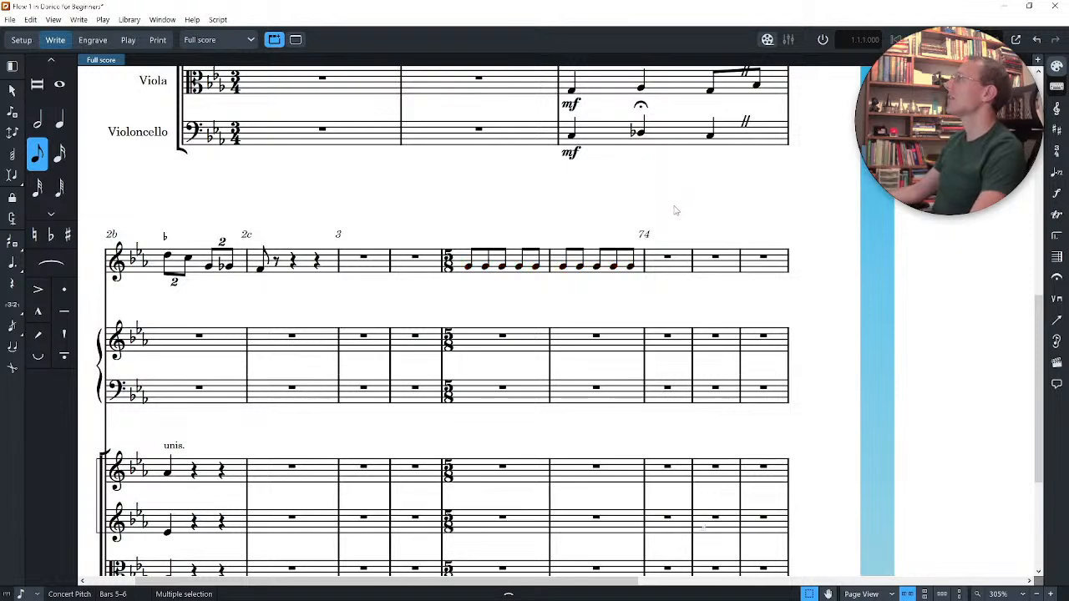
pyautogui.press('Escape')
# Step: Reselect the flute notes in both 5/8 bars, try sixteenth, eighth and quarter durations with Insert mode off, and undo the quarter-note change
pyautogui.moveTo(654, 216); pyautogui.dragTo(465, 282)
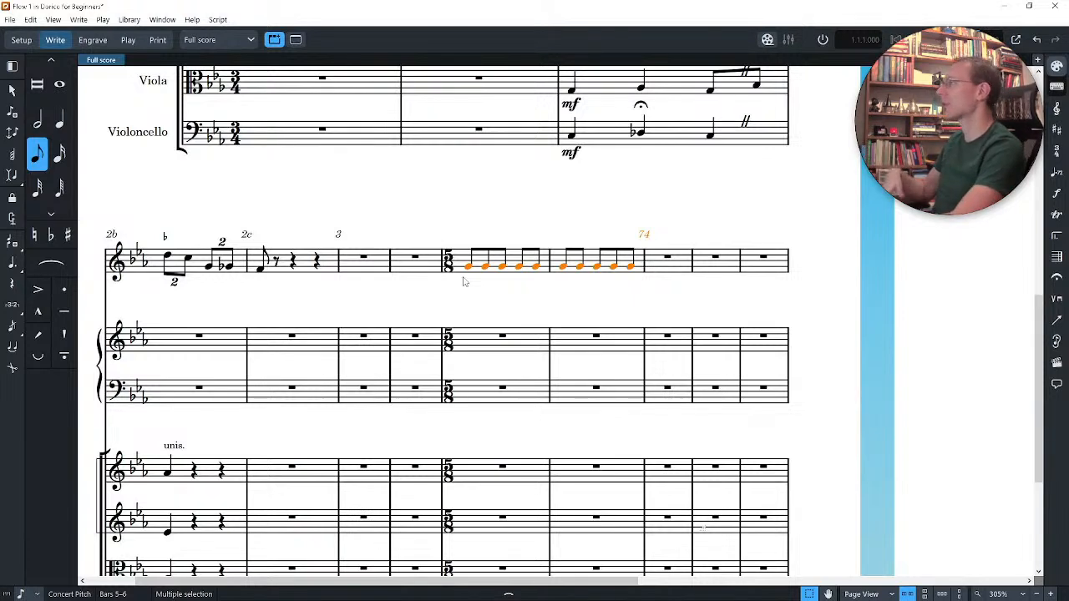
pyautogui.press('KP_4')
pyautogui.press('KP_5')
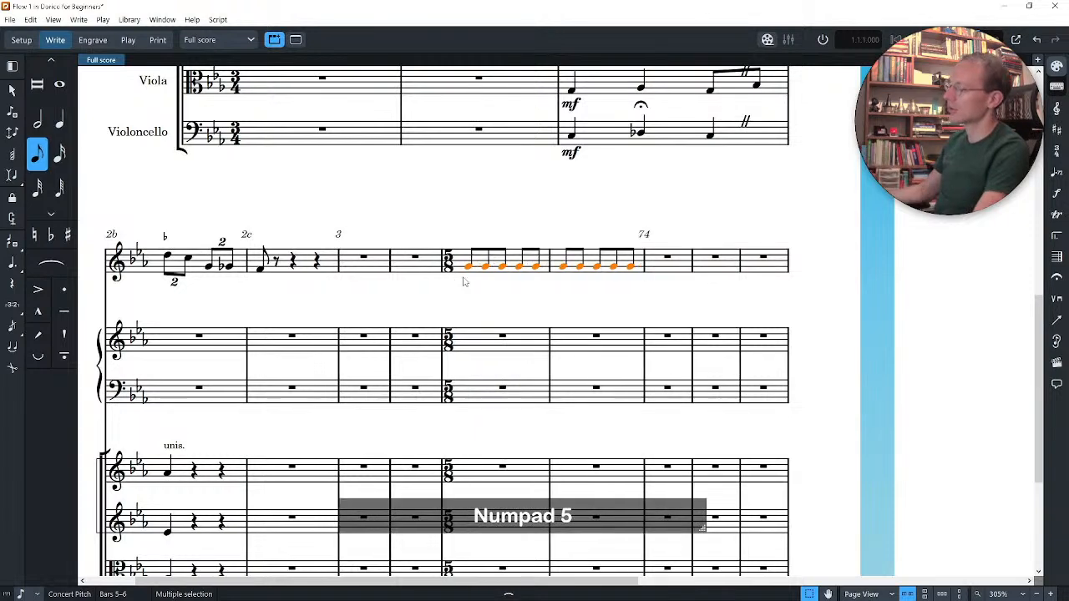
pyautogui.press('KP_6')
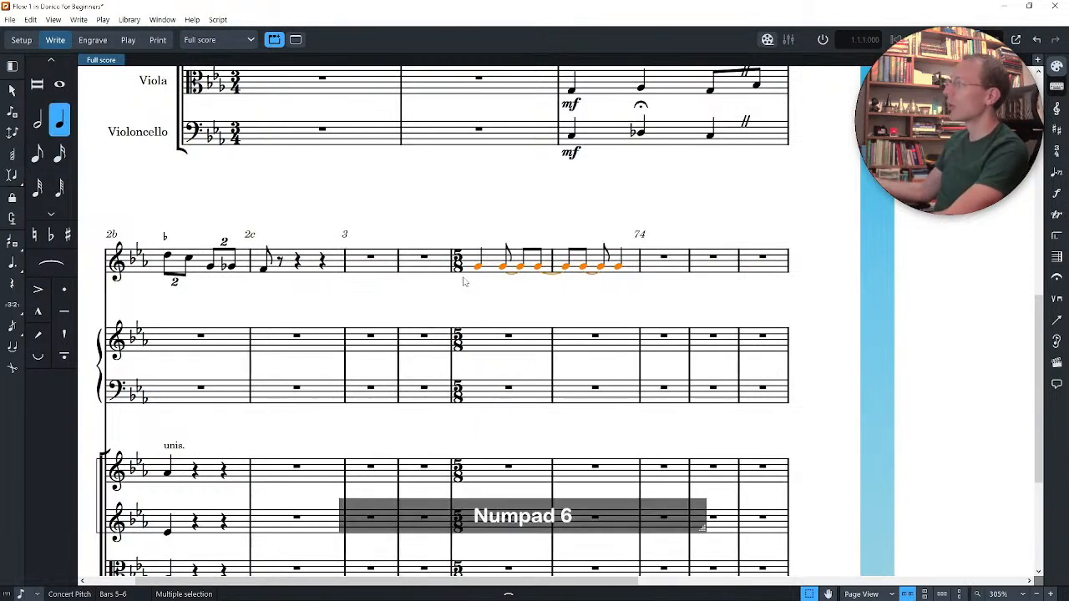
pyautogui.hotkey('ctrl', 'z')
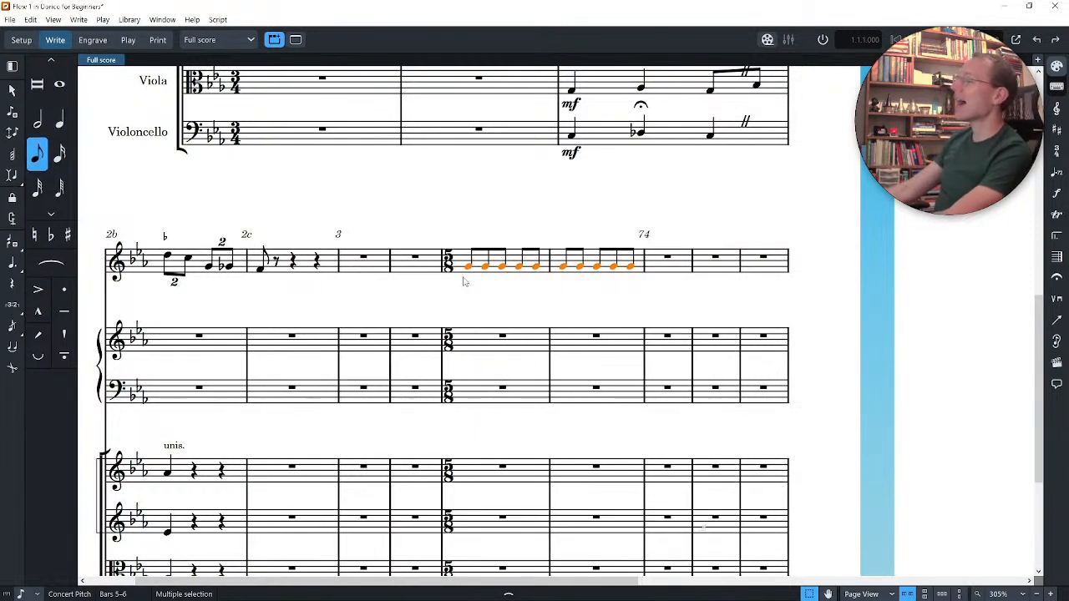
# Step: With Insert mode on, try quarter-note durations on the flute notes, return them to eighth notes, and clear the selection
pyautogui.press('KP_6')
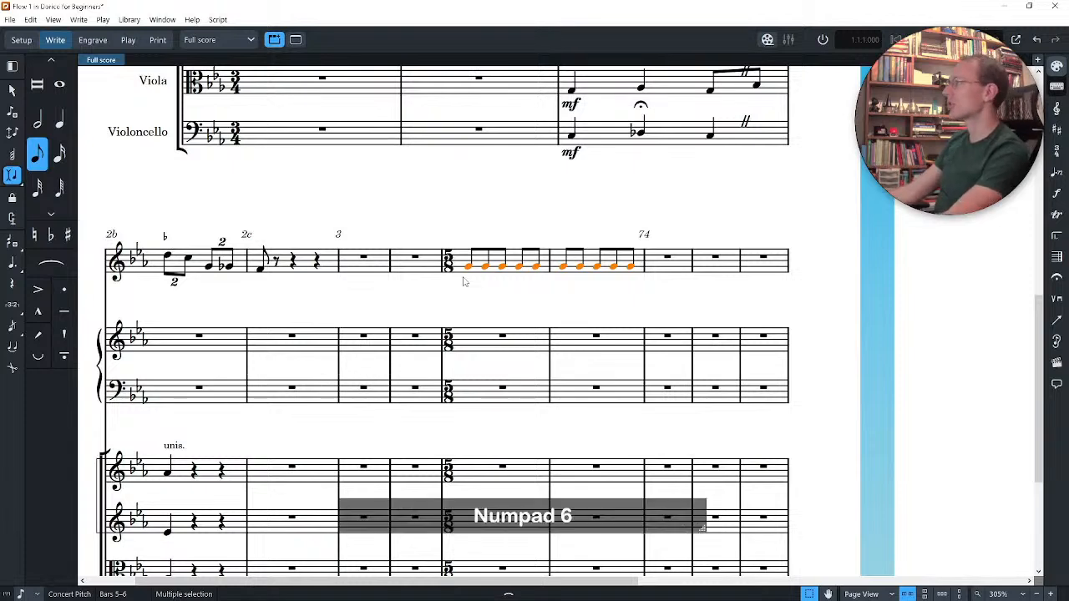
pyautogui.press('KP_6')
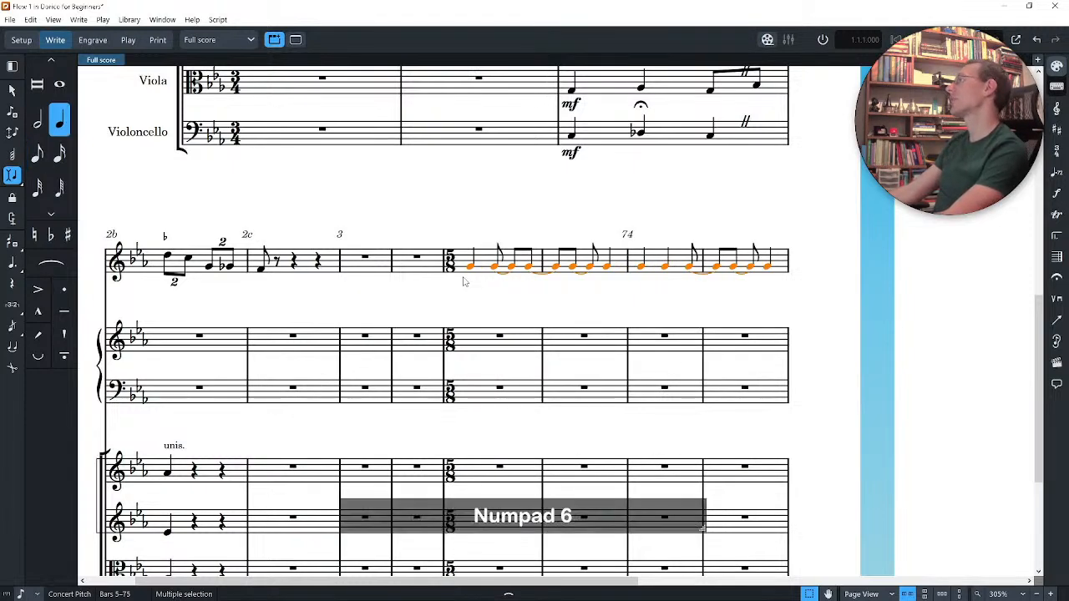
pyautogui.press('KP_5')
pyautogui.click(463, 281)
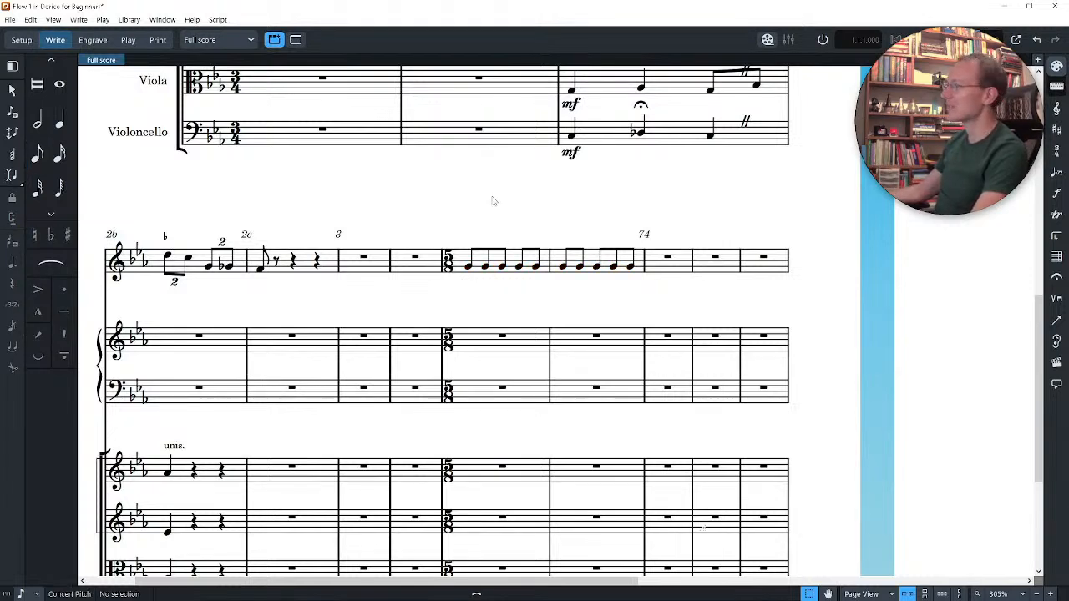
# Step: Try an accent and a staccato on the first flute note of the first 5/8 bar, and remove the staccato
pyautogui.click(468, 266)
pyautogui.press('[')
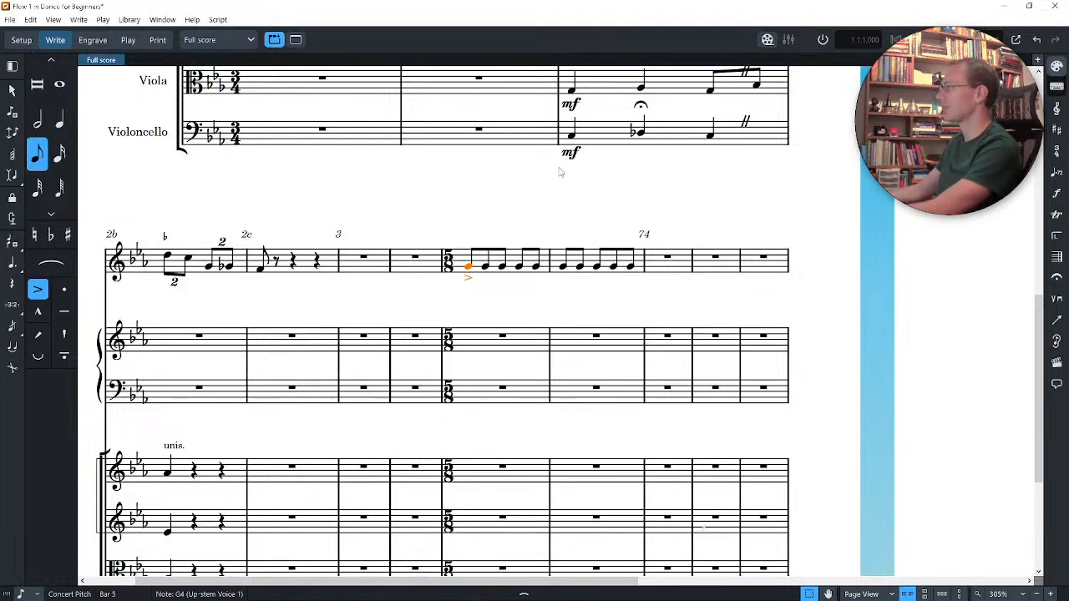
pyautogui.press(']')
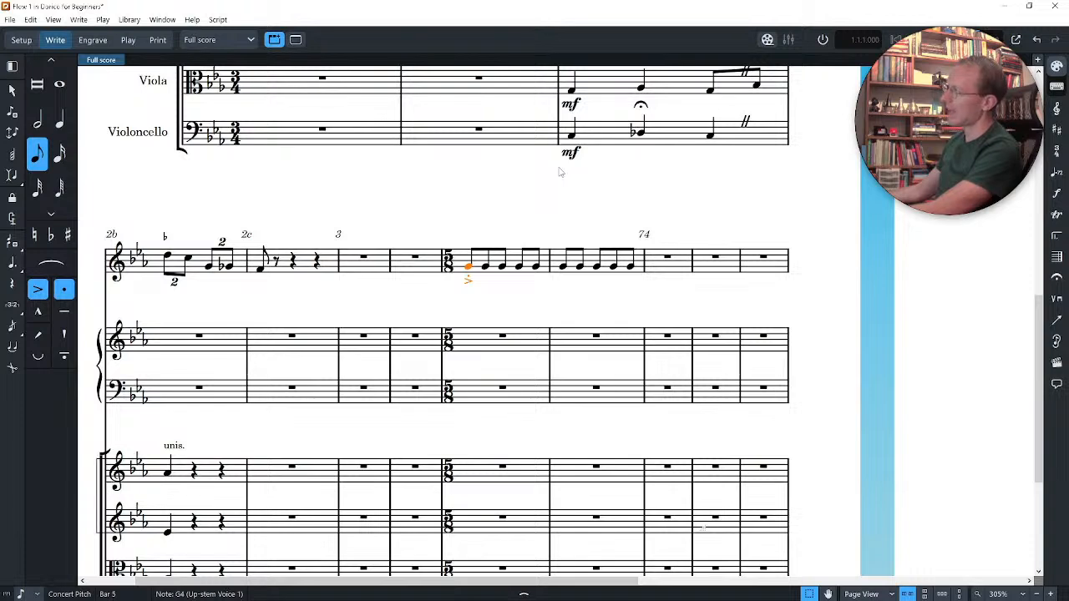
pyautogui.press(']')
pyautogui.press('[')
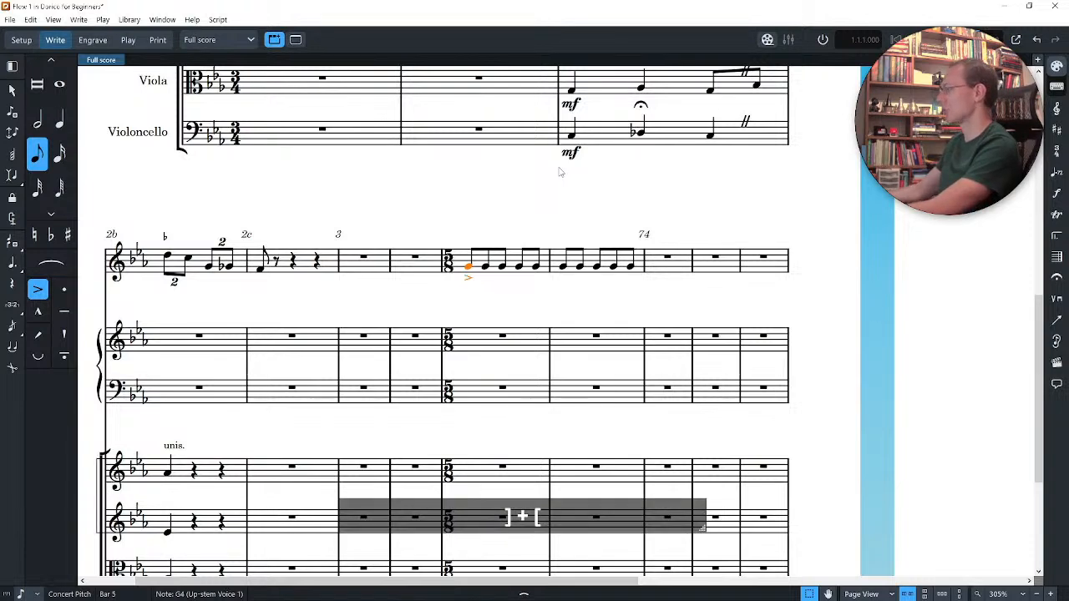
# Step: Try staccato-tenuto and tenuto articulations on the first 5/8 flute note, leave it without articulation, and clear the selection
pyautogui.hotkey('shift', "'")
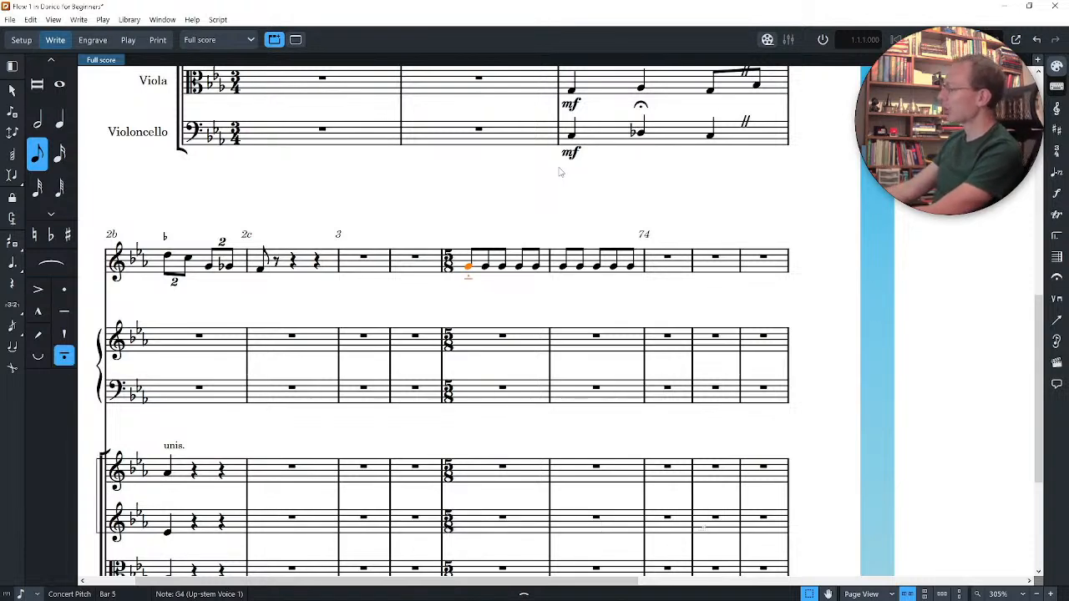
pyautogui.hotkey('shift', '[')
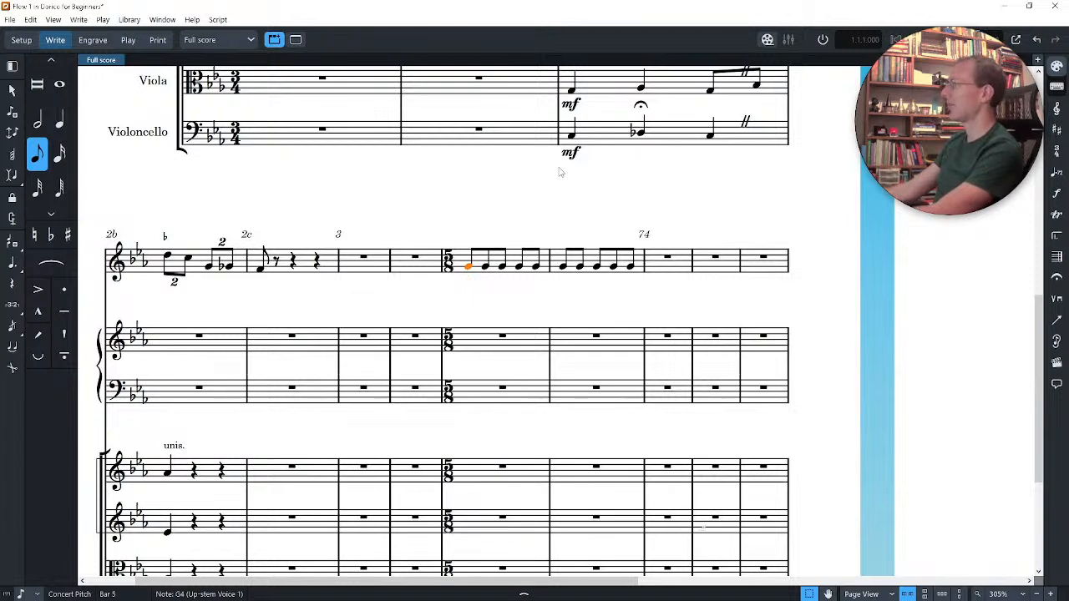
pyautogui.hotkey('shift', ']')
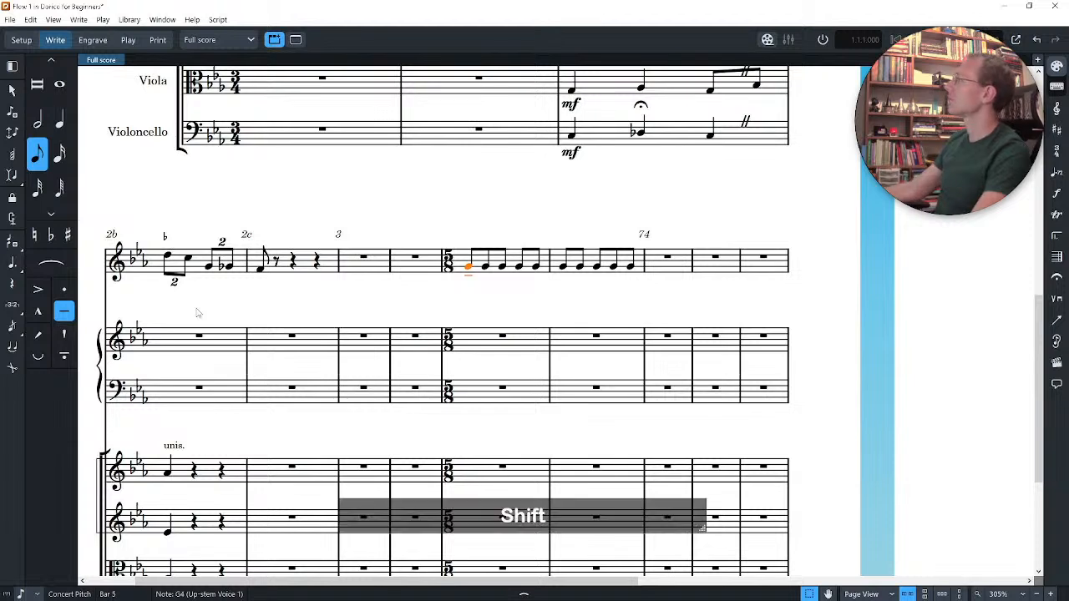
pyautogui.hotkey('shift', '3')
pyautogui.press('Escape')
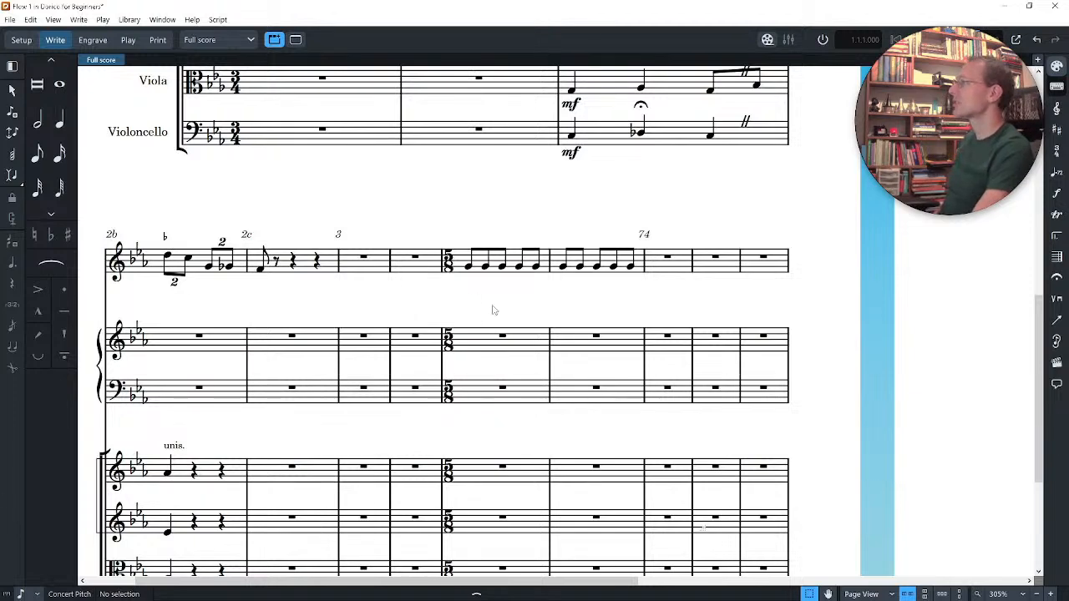
# Step: Search the jump bar commands for "font" and for "para", and close the jump bar
pyautogui.press('j')
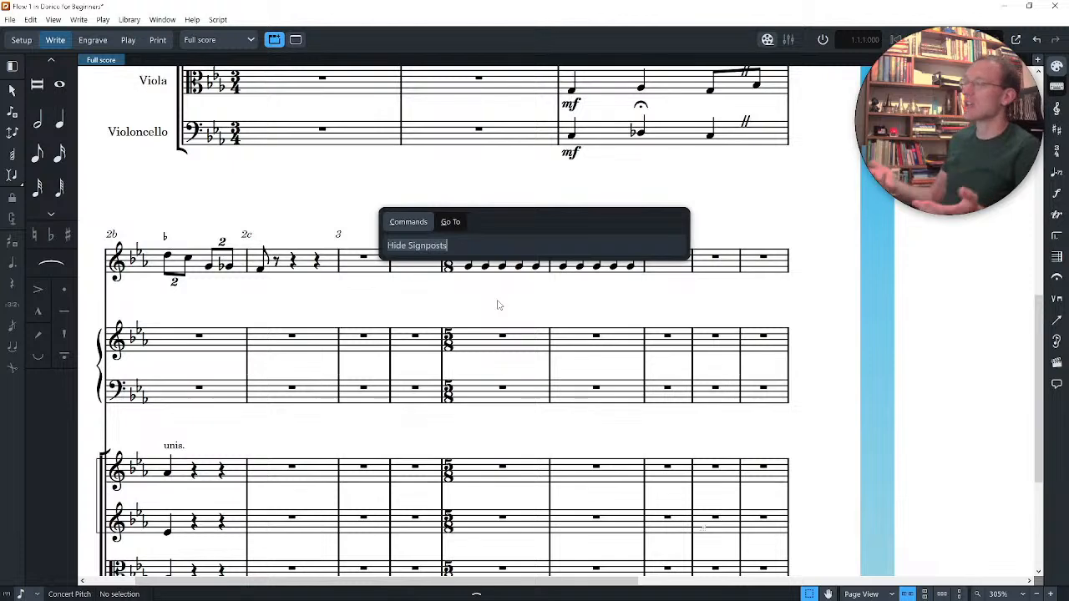
pyautogui.write('font')
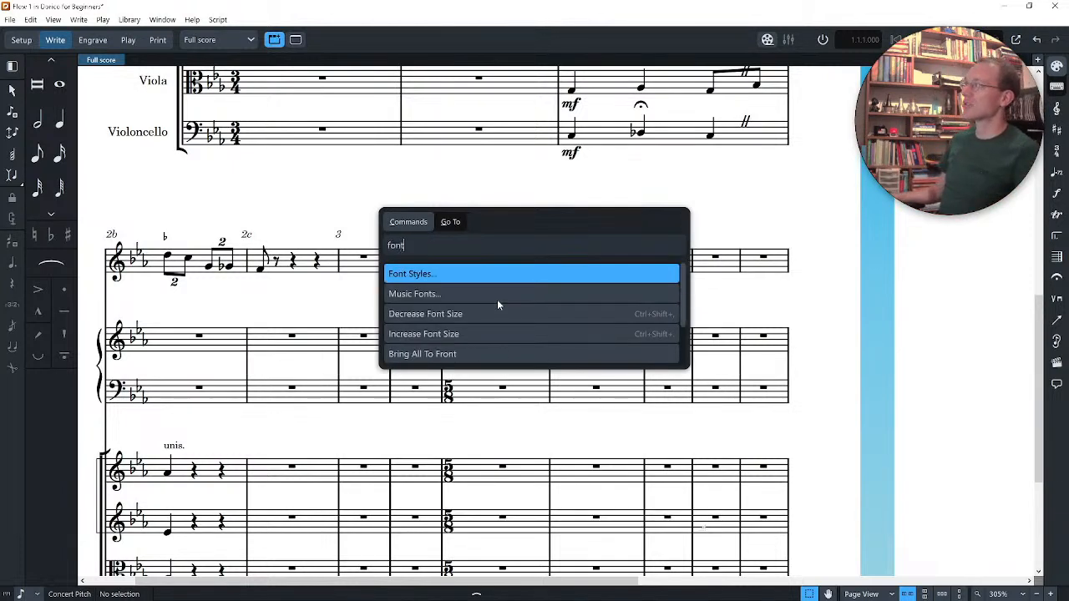
pyautogui.press('BackSpace')
pyautogui.press('BackSpace')
pyautogui.press('BackSpace')
pyautogui.press('BackSpace')
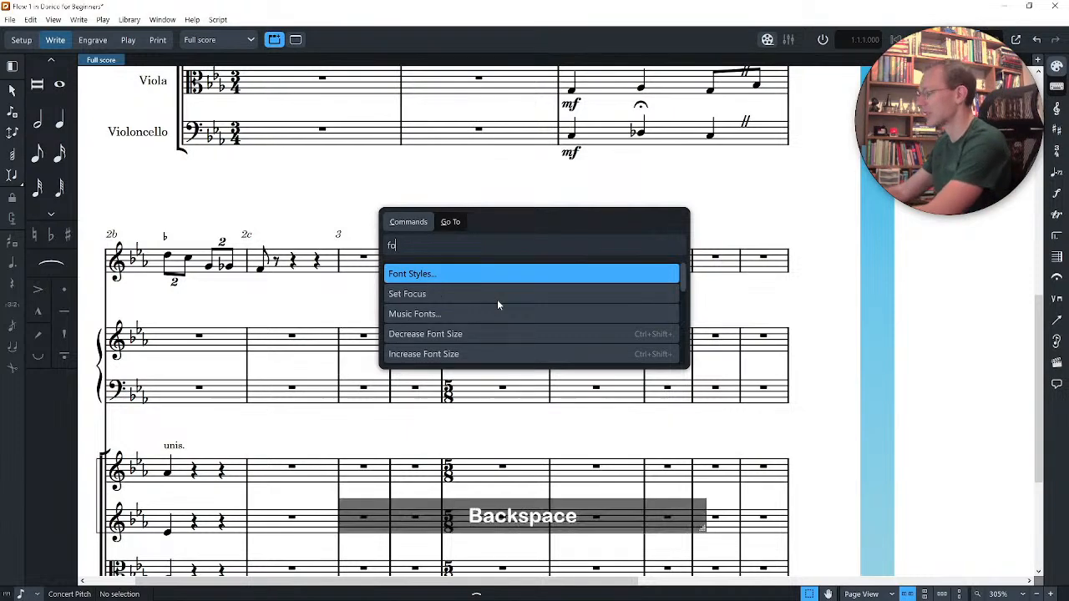
pyautogui.write('para')
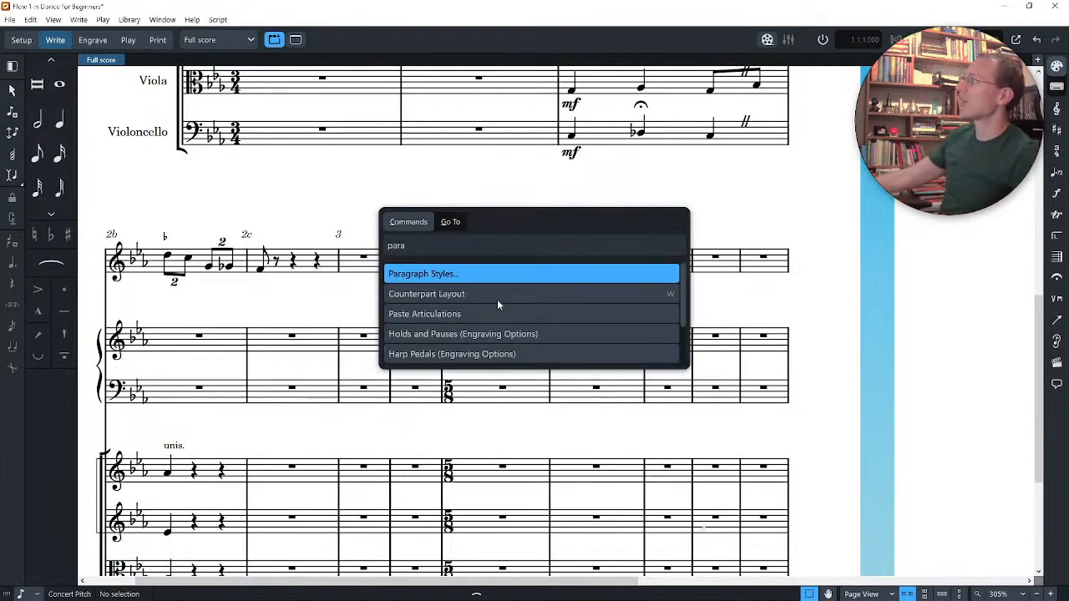
pyautogui.press('Escape')
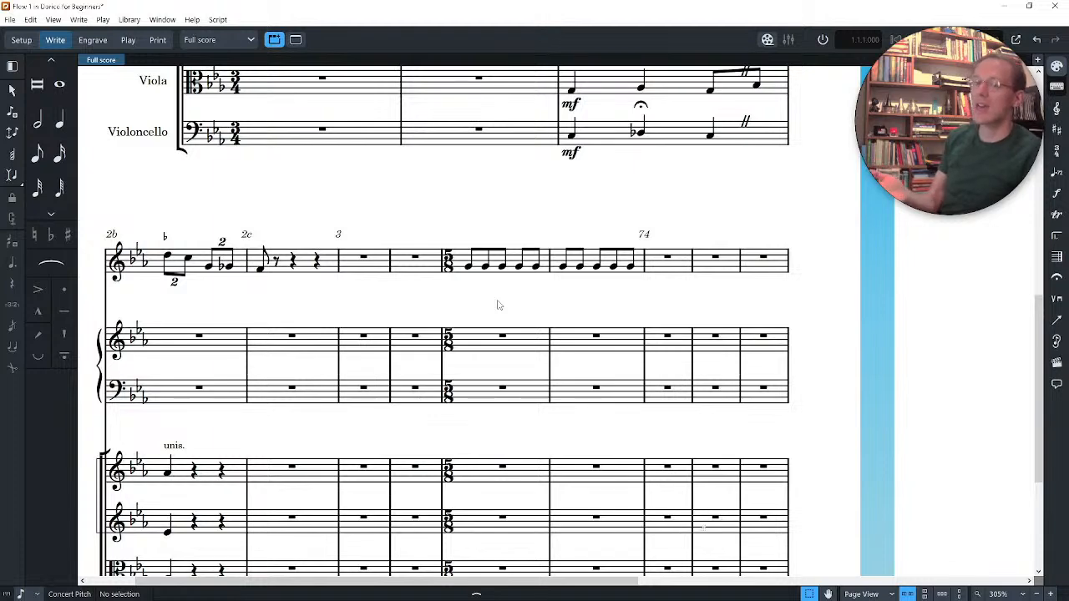